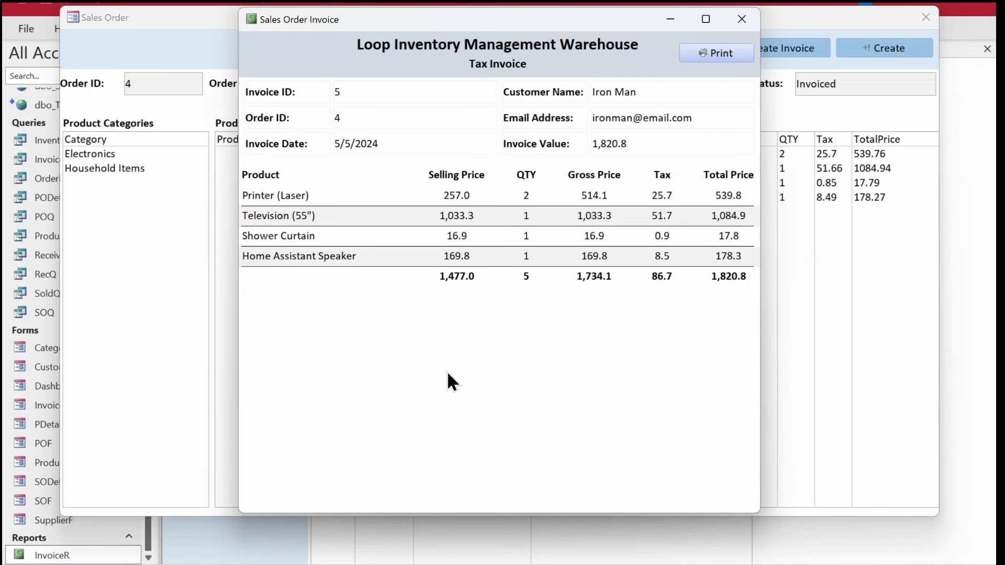
# - Close the sales order invoice and its order form, and examine the ATP column of the InventoryQ query
pyautogui.click(736, 18)
pyautogui.click(924, 18)
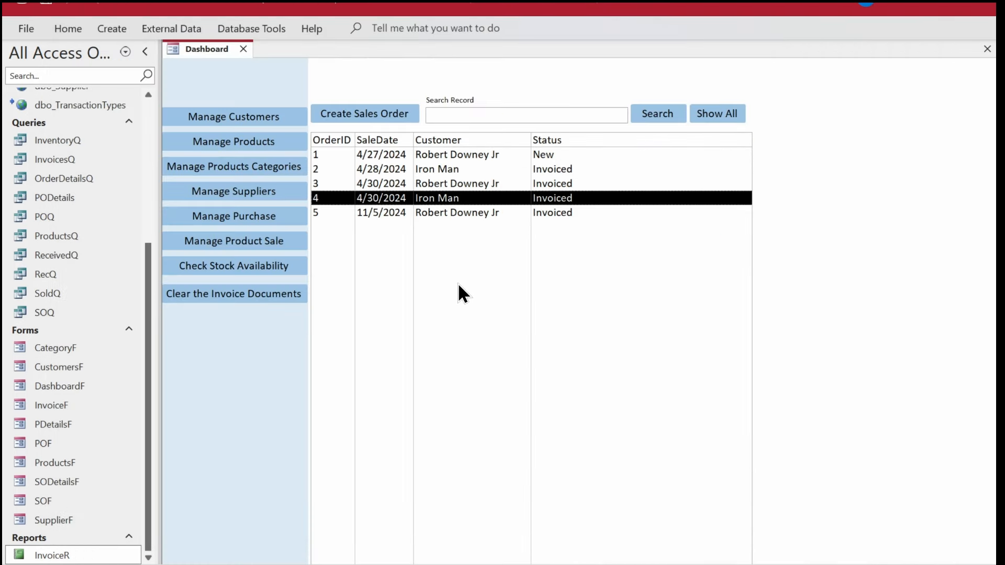
pyautogui.click(65, 142)
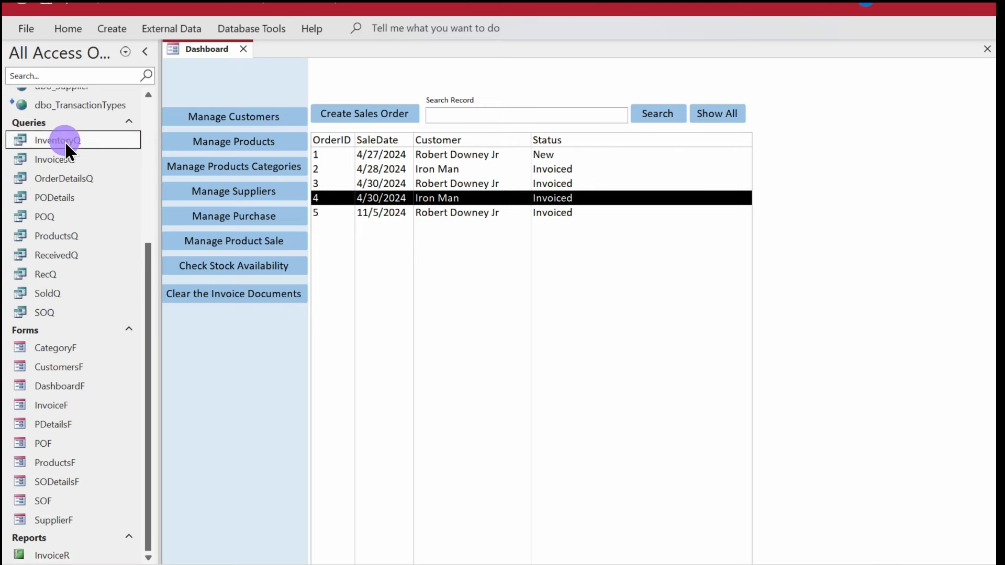
pyautogui.doubleClick(64, 140)
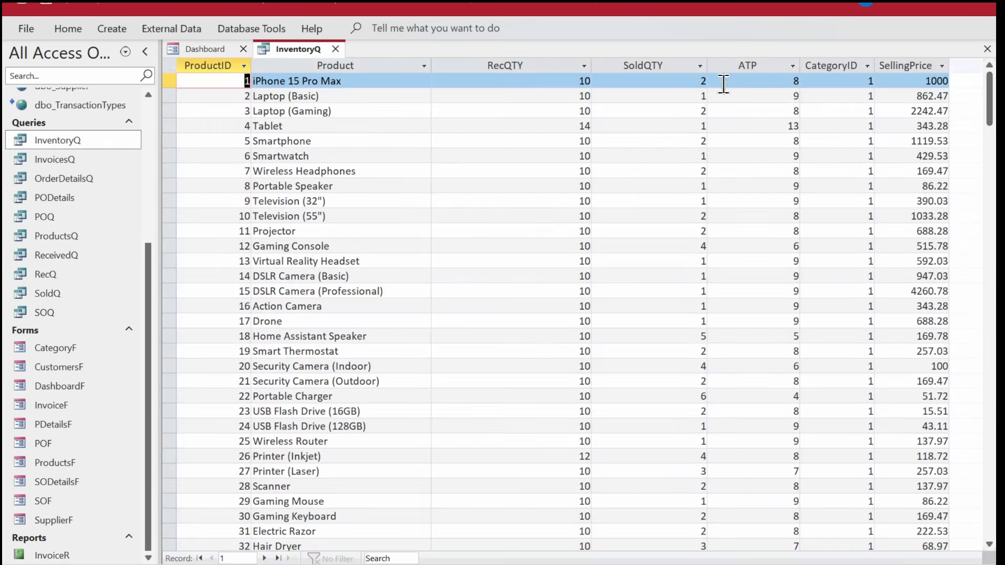
pyautogui.click(767, 67)
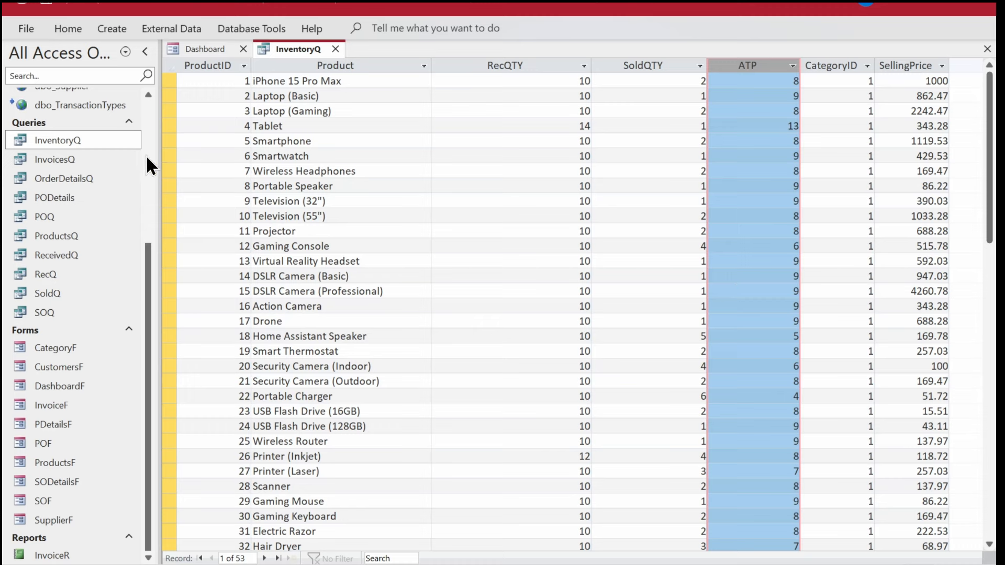
# - Open the dbo_Products table, widen the MinimumStock column and examine the minimum stock of the products
pyautogui.scroll(5, 145, 155)
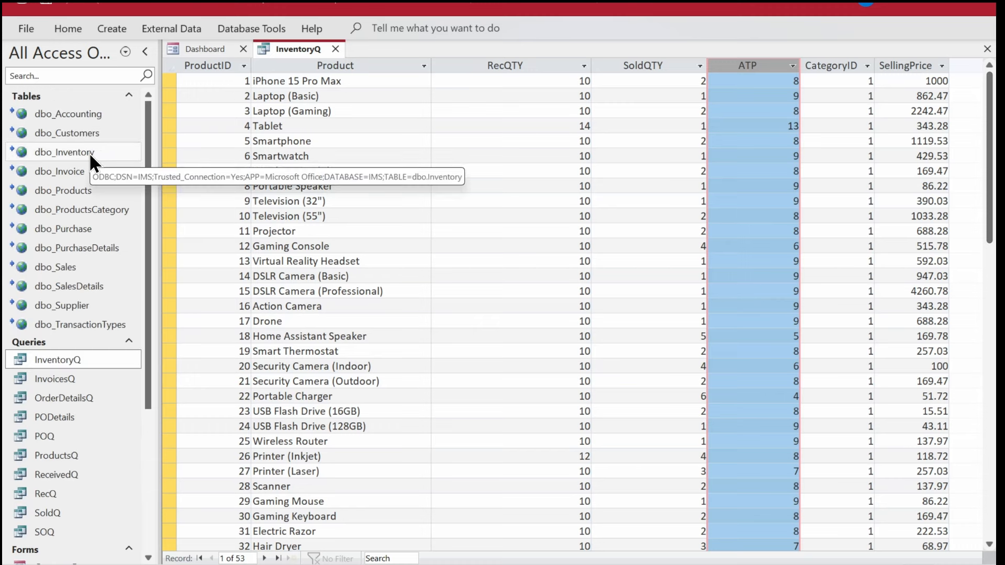
pyautogui.doubleClick(64, 188)
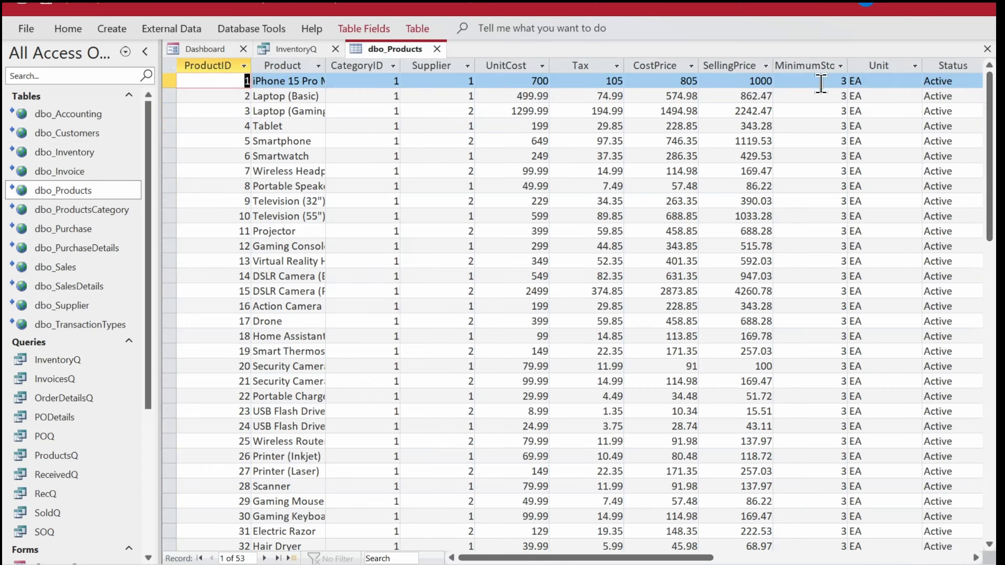
pyautogui.moveTo(847, 64); pyautogui.dragTo(855, 62)
pyautogui.moveTo(988, 146); pyautogui.dragTo(988, 283)
pyautogui.click(980, 276)
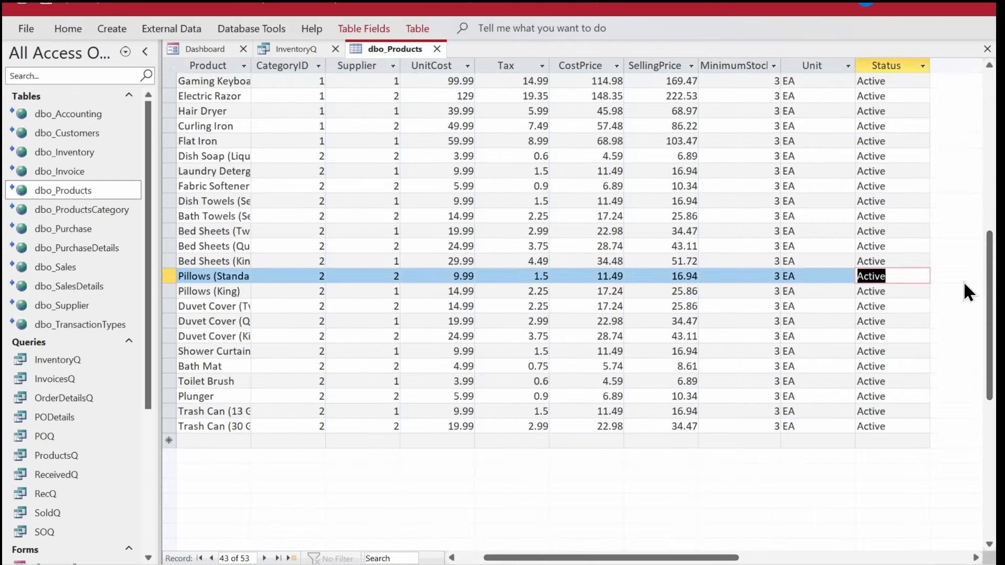
pyautogui.click(749, 174)
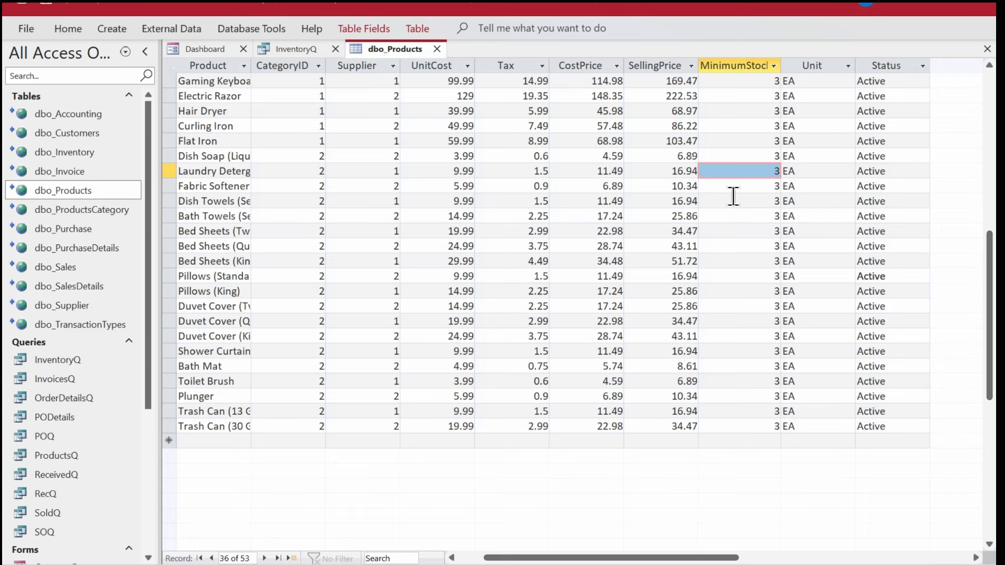
# - Add the MinimumStock field from dbo_Products to the InventoryQ query and view it in the query's datasheet
pyautogui.click(301, 47)
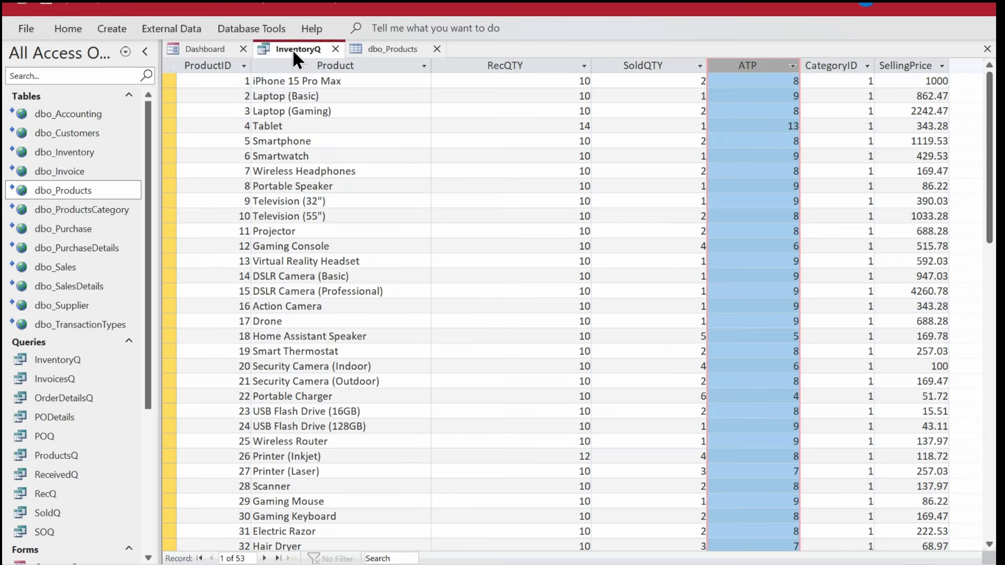
pyautogui.rightClick(293, 48)
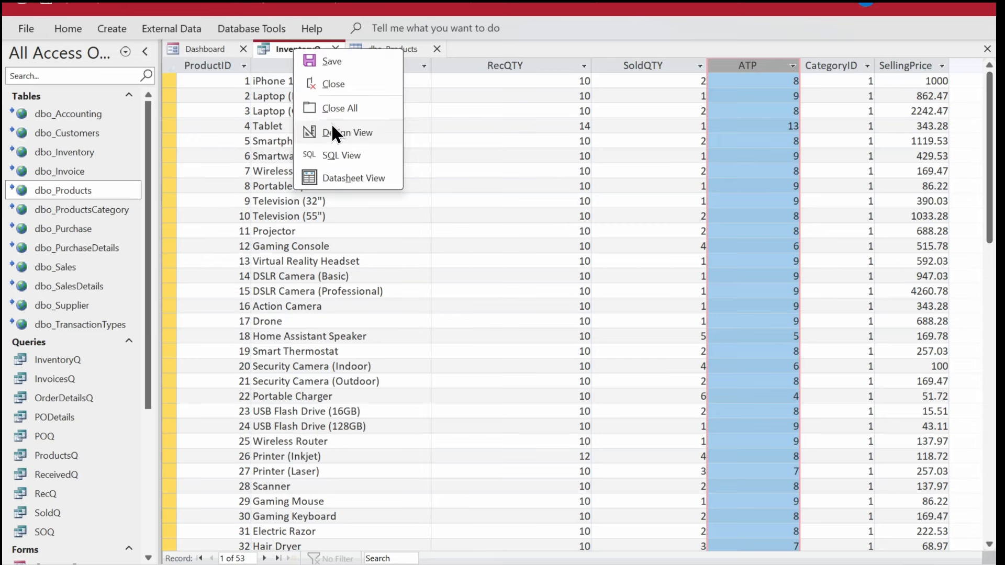
pyautogui.click(333, 134)
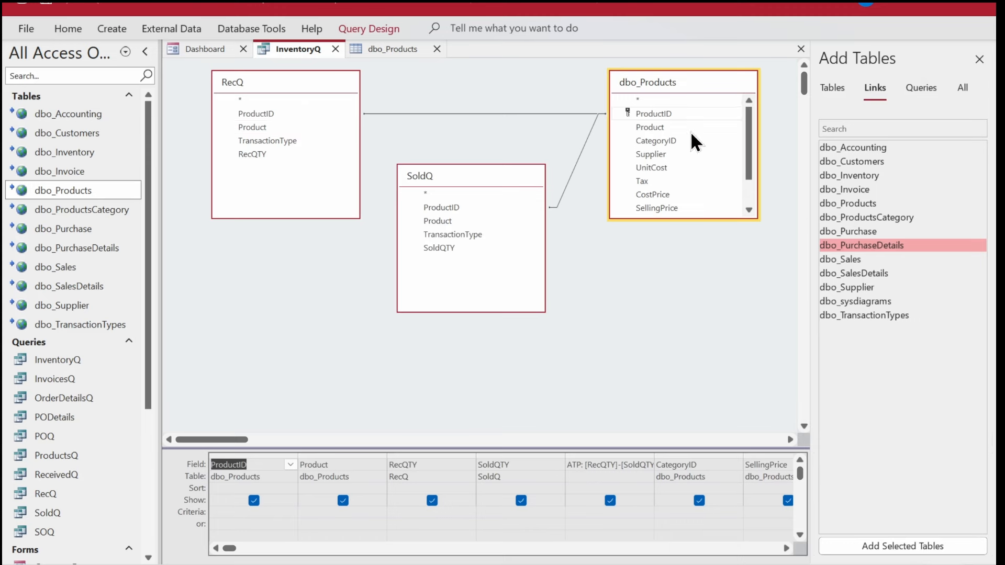
pyautogui.scroll(-1, 743, 189)
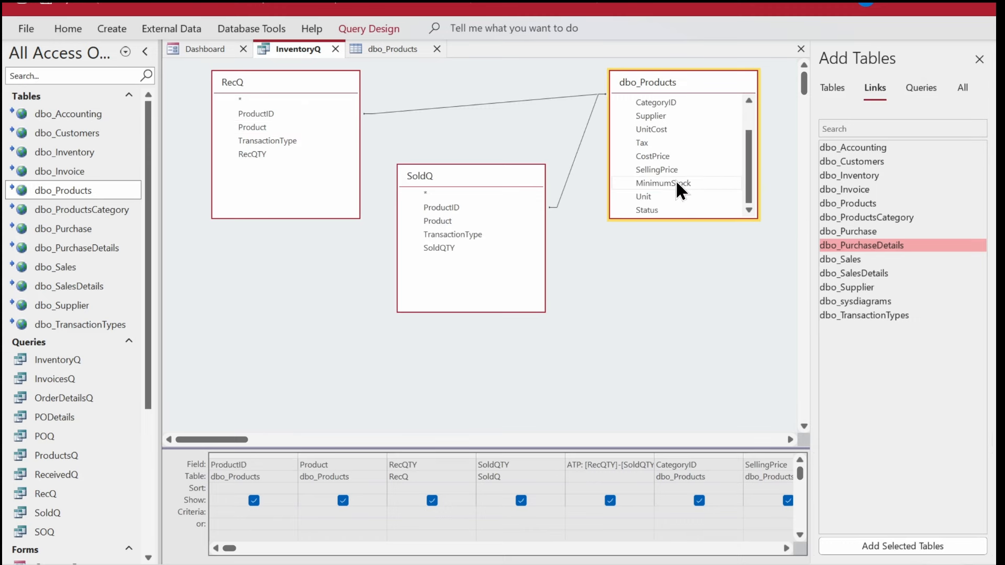
pyautogui.rightClick(329, 285)
pyautogui.click(354, 312)
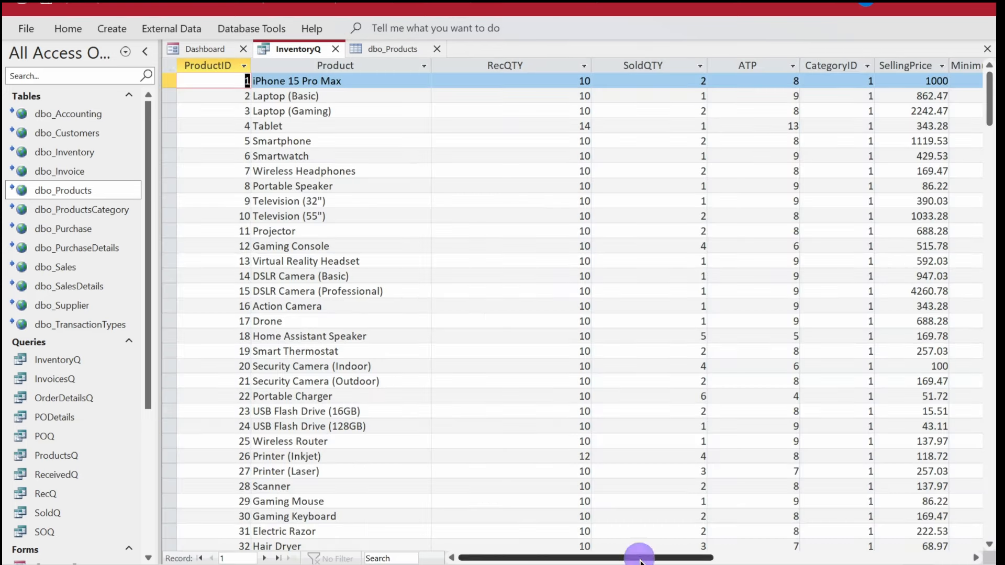
pyautogui.moveTo(640, 558); pyautogui.dragTo(725, 558)
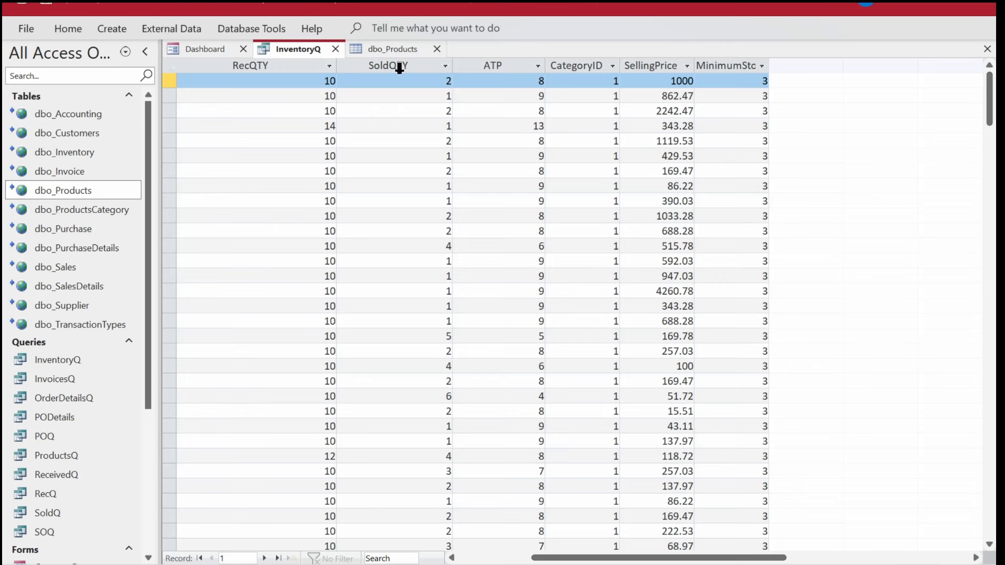
# - Close the InventoryQ query and the dbo_Products table, saving the changes to both
pyautogui.click(335, 49)
pyautogui.click(447, 332)
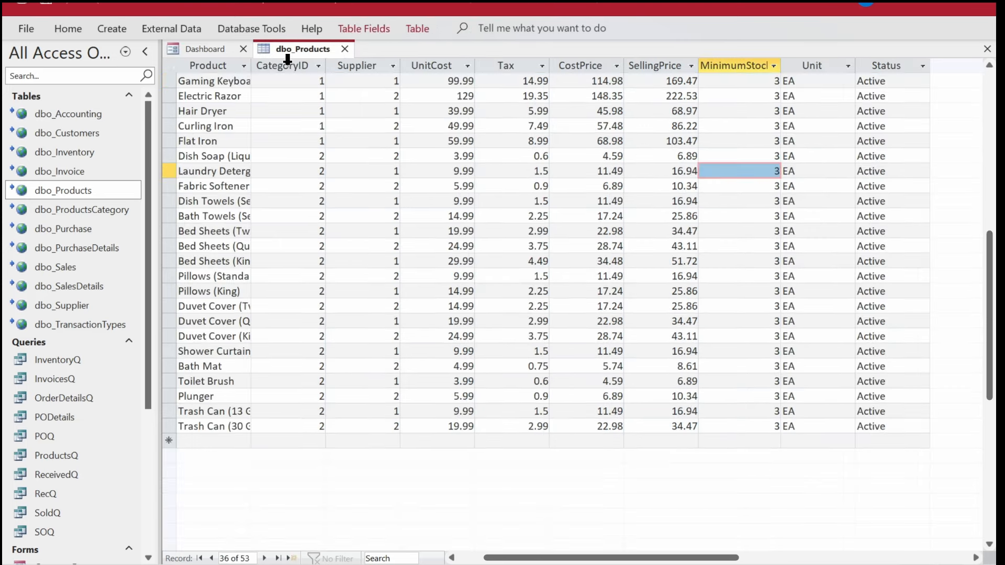
pyautogui.click(343, 49)
pyautogui.click(449, 332)
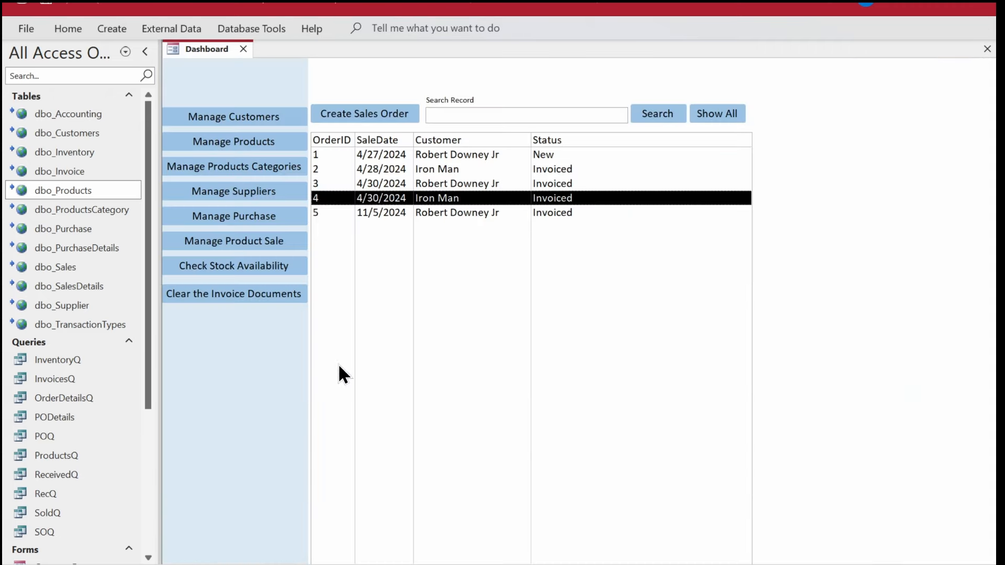
# - Copy the InvoiceR report and paste it as a new report named StockOutAlerts
pyautogui.scroll(-4, 140, 474)
pyautogui.rightClick(54, 555)
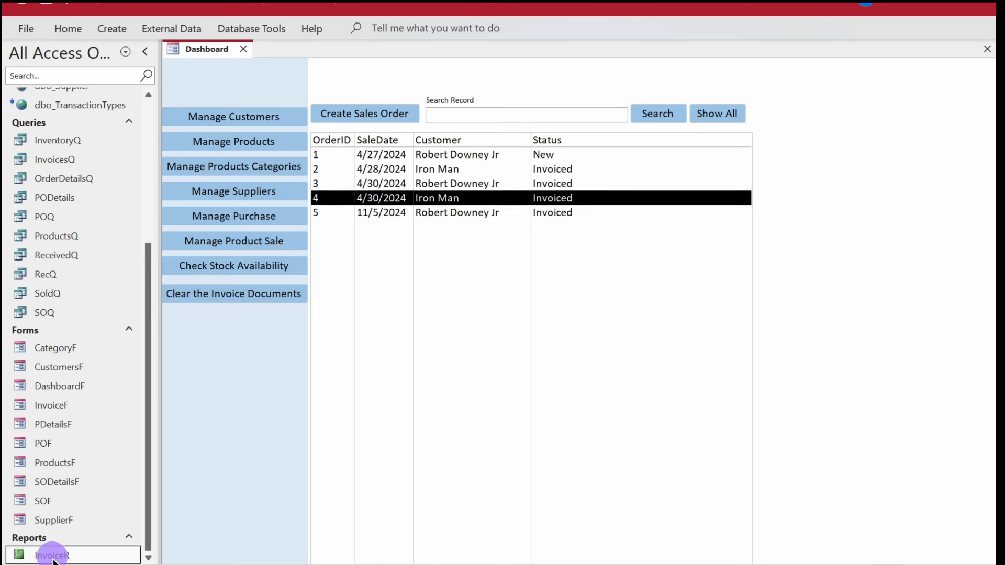
pyautogui.click(102, 450)
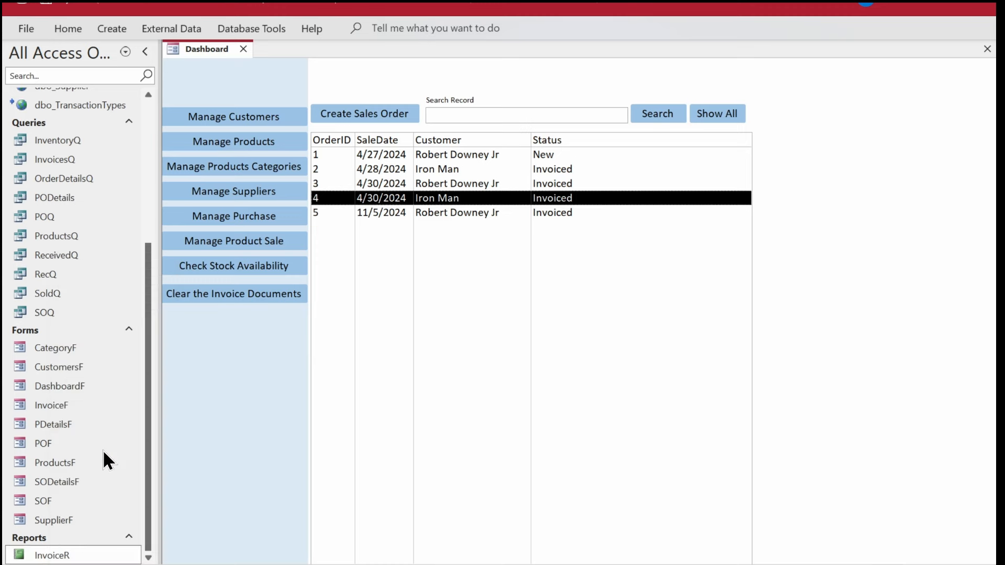
pyautogui.hotkey('ctrl', 'v')
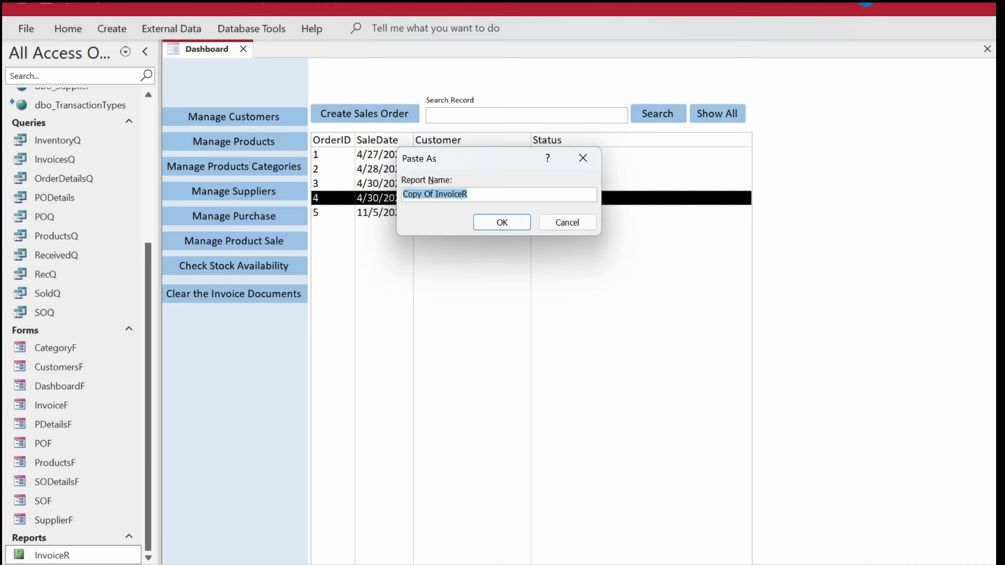
pyautogui.write('StockOut')
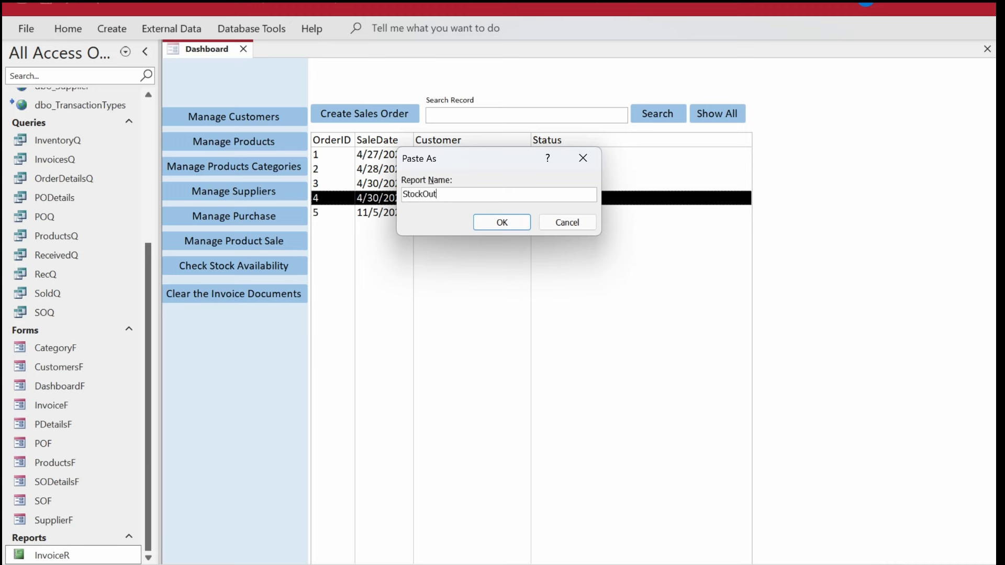
pyautogui.write('Alerts')
pyautogui.press('Return')
pyautogui.click(149, 547)
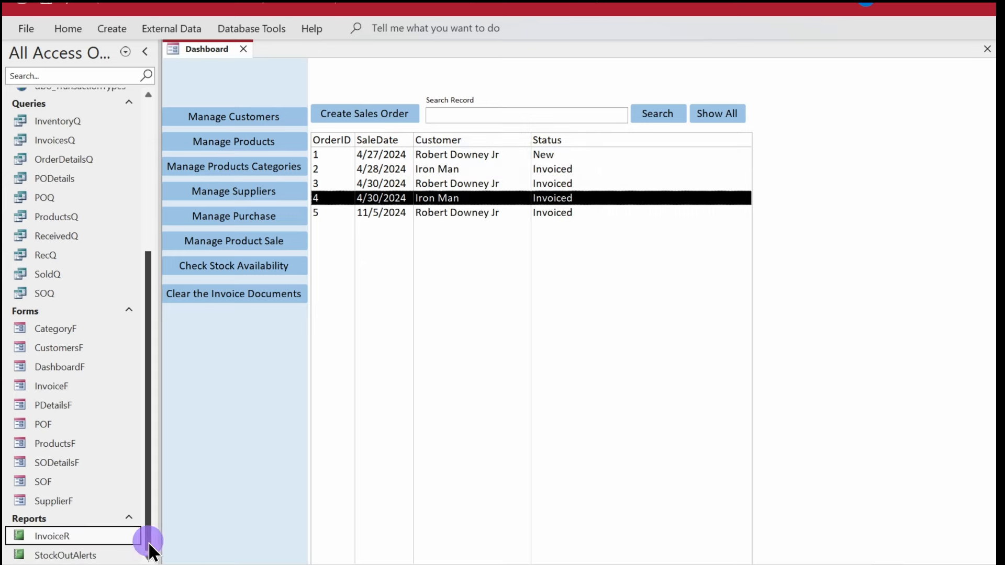
# - Open StockOutAlerts in Design View and delete all controls from the page header, detail and report footer
pyautogui.rightClick(125, 553)
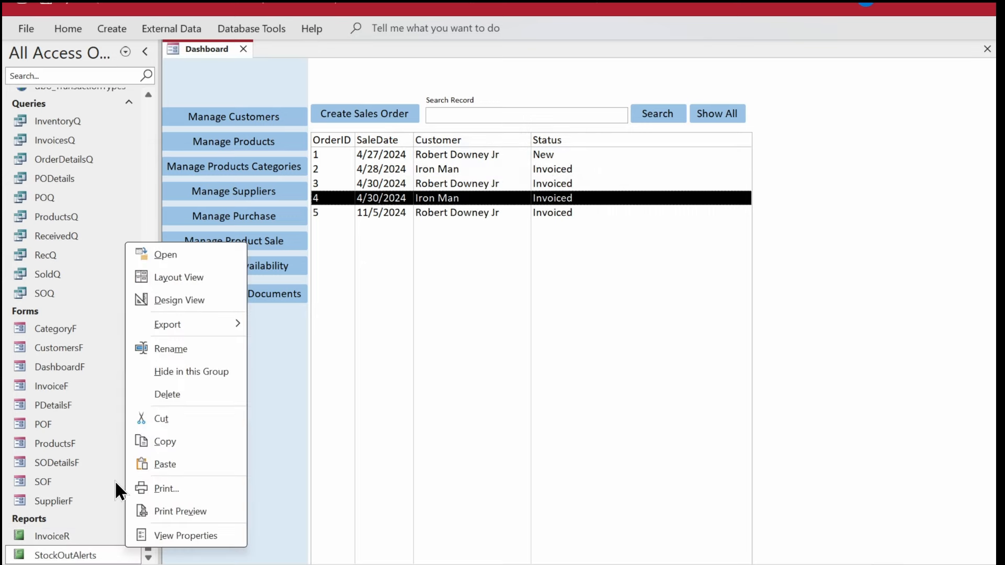
pyautogui.click(156, 306)
pyautogui.click(735, 163)
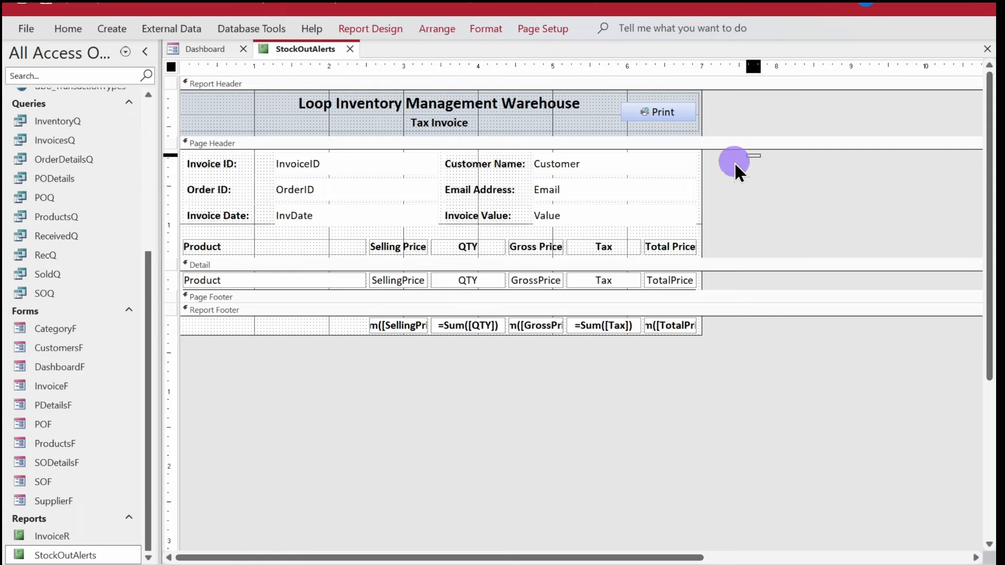
pyautogui.moveTo(735, 163); pyautogui.dragTo(209, 412)
pyautogui.press('Delete')
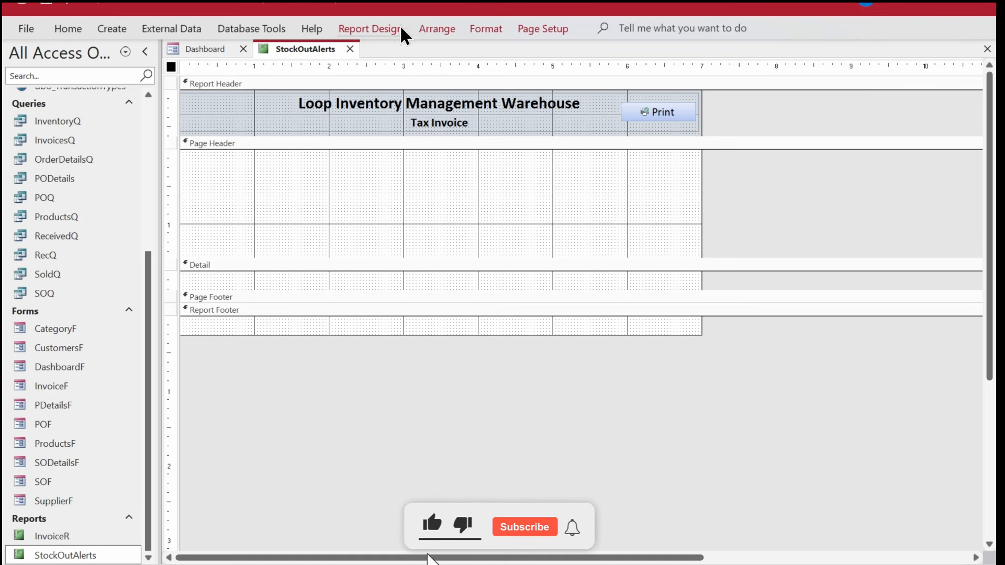
# - Open the StockOutAlerts report's record source in the Query Builder
pyautogui.click(380, 30)
pyautogui.click(829, 62)
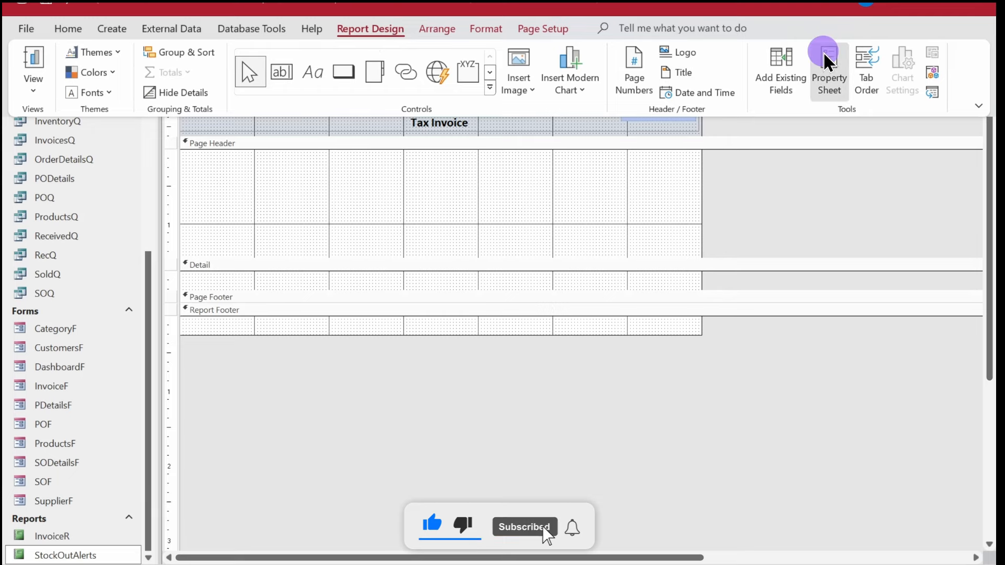
pyautogui.click(857, 123)
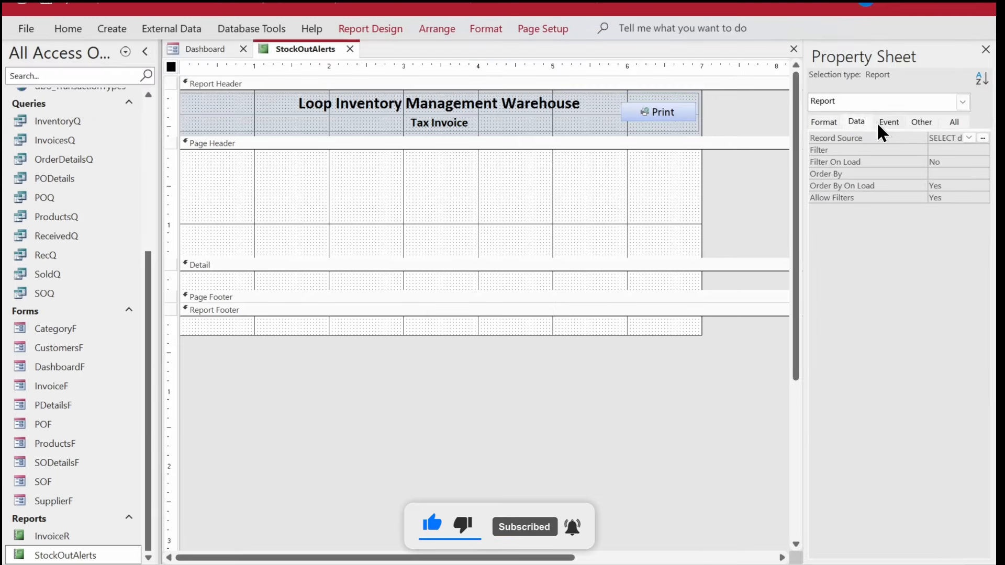
pyautogui.click(982, 138)
pyautogui.click(795, 126)
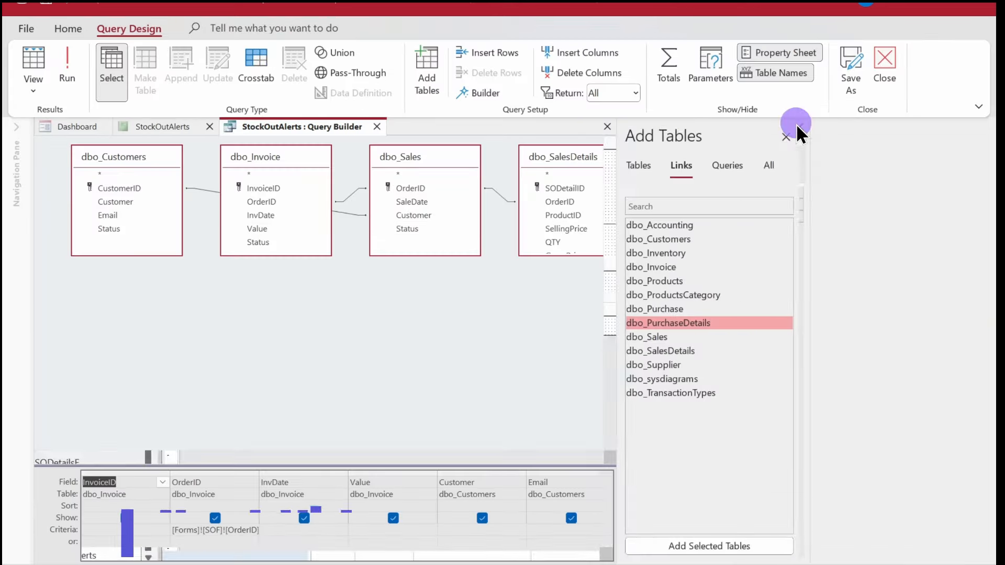
# - Remove dbo_Customers, dbo_Invoice, dbo_Sales, dbo_SalesDetails and dbo_Products from the report's source query
pyautogui.click(115, 175)
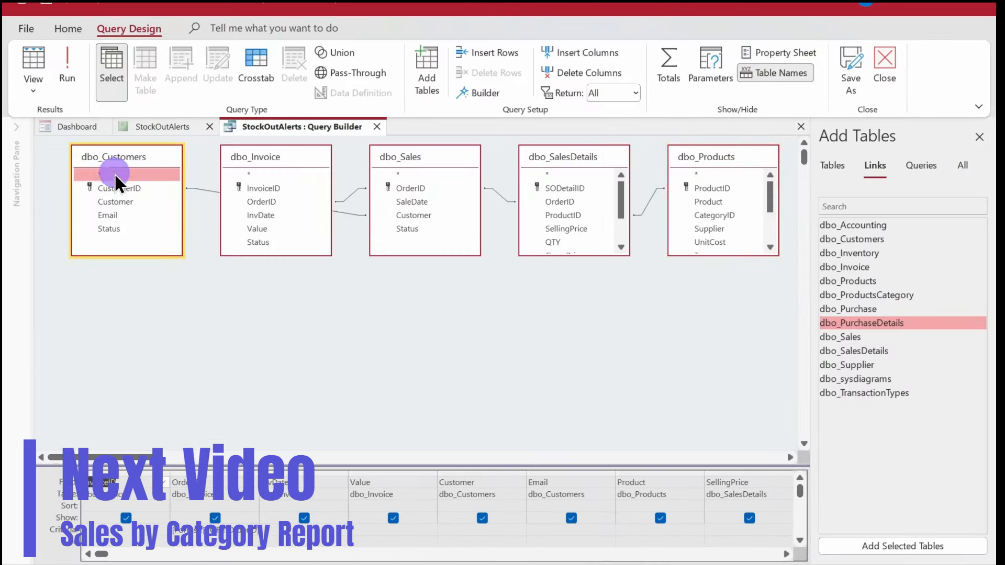
pyautogui.press('Delete')
pyautogui.press('Delete')
pyautogui.press('Delete')
pyautogui.press('Delete')
pyautogui.press('Delete')
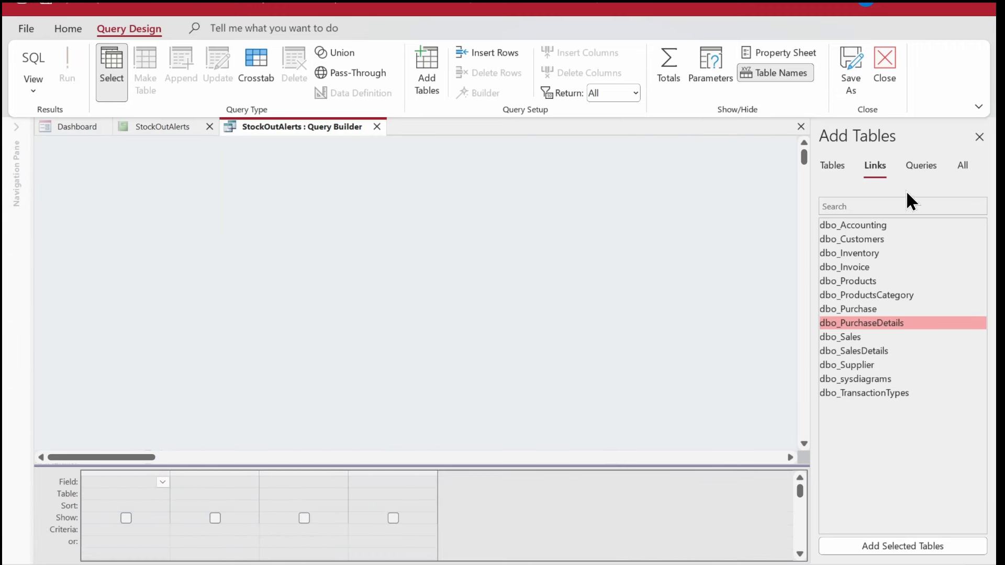
# - Add the InventoryQ query as the new data source and enlarge its box to show all fields
pyautogui.click(924, 167)
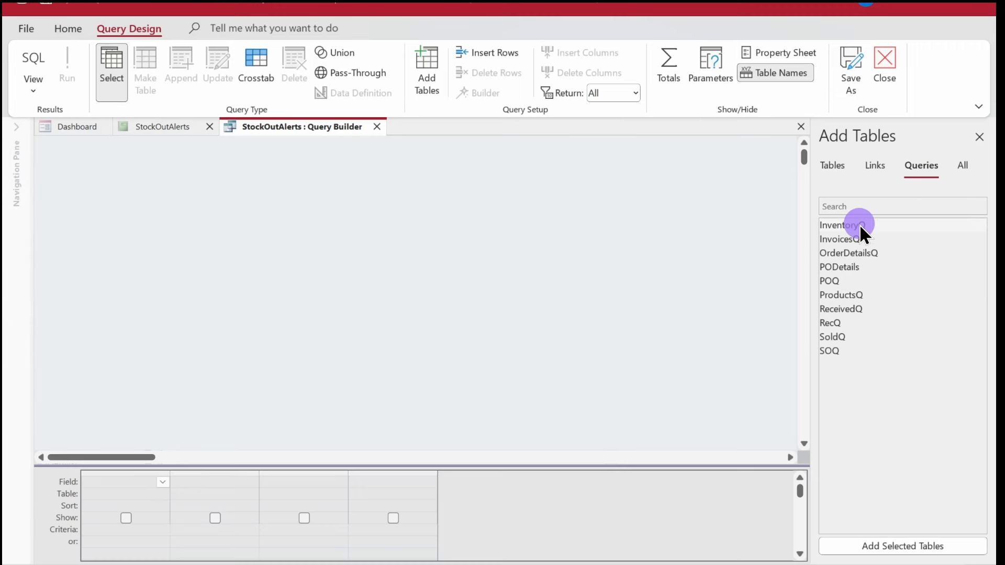
pyautogui.doubleClick(859, 224)
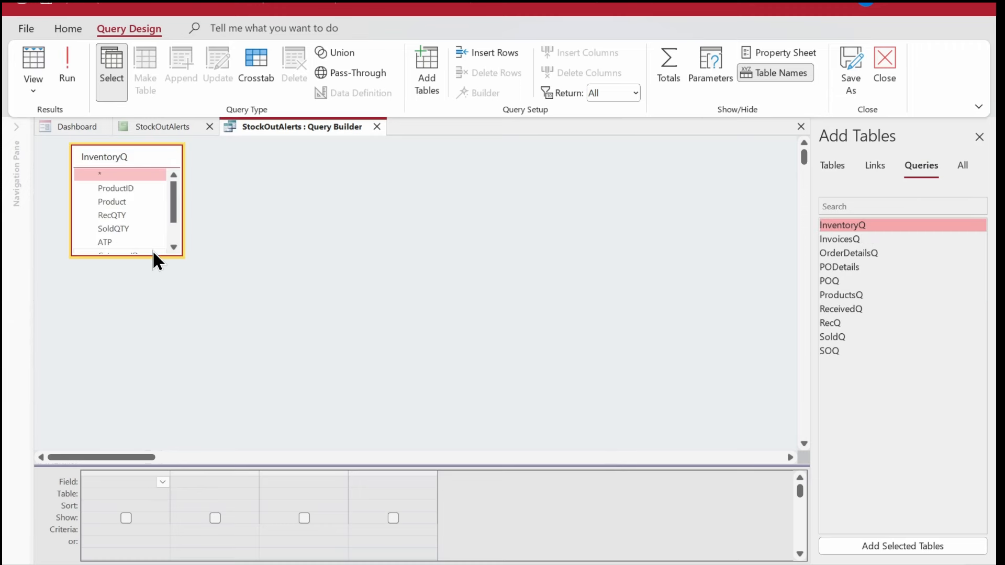
pyautogui.moveTo(150, 253); pyautogui.dragTo(148, 322)
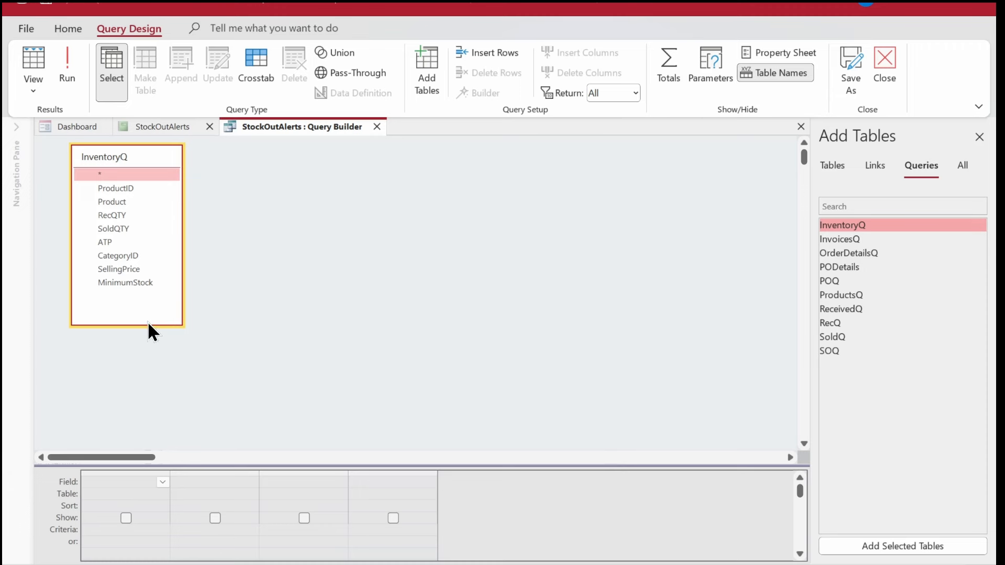
# - Add the ProductID, Product and MinimumStock fields of InventoryQ to the query design grid
pyautogui.doubleClick(119, 186)
pyautogui.click(116, 199)
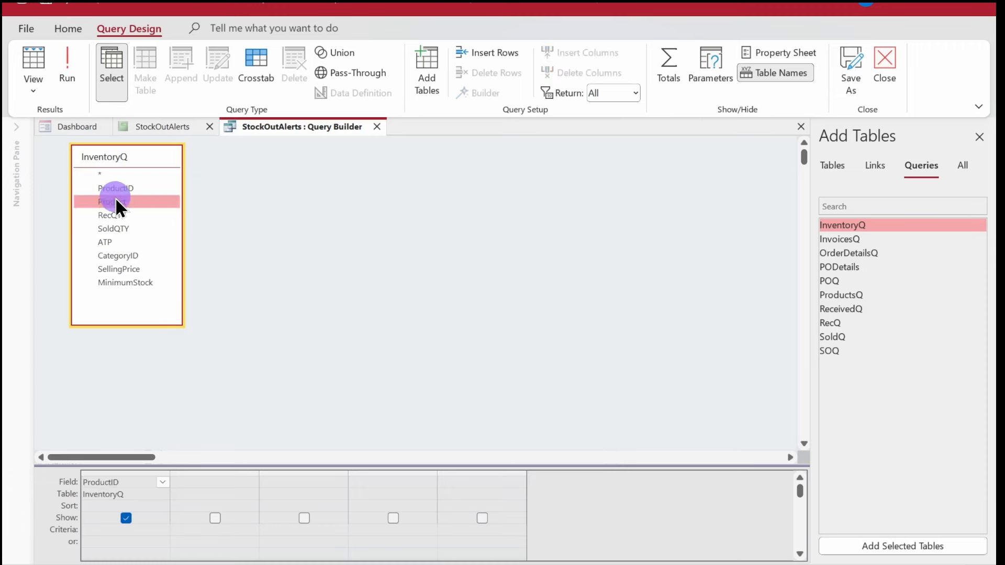
pyautogui.doubleClick(116, 198)
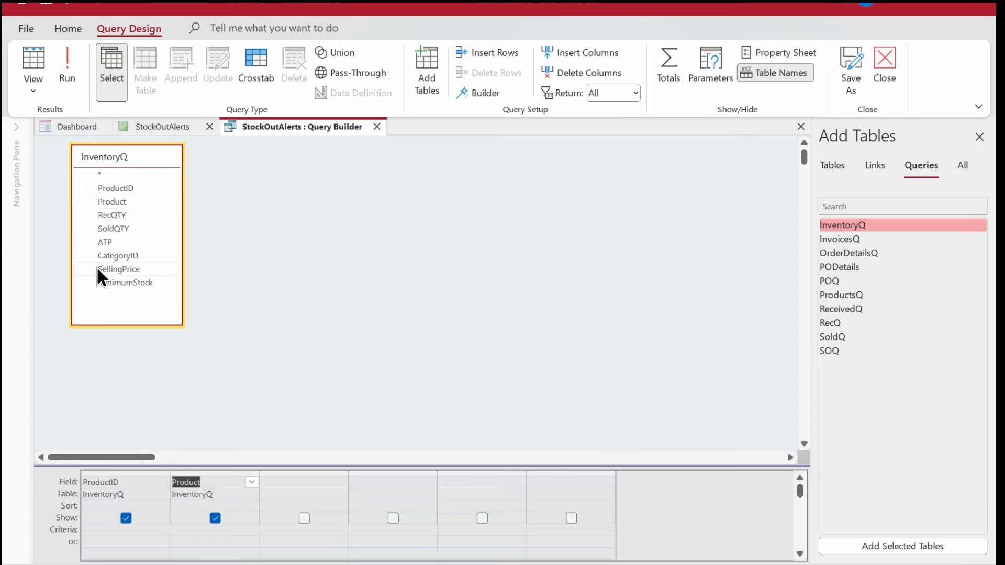
pyautogui.doubleClick(116, 284)
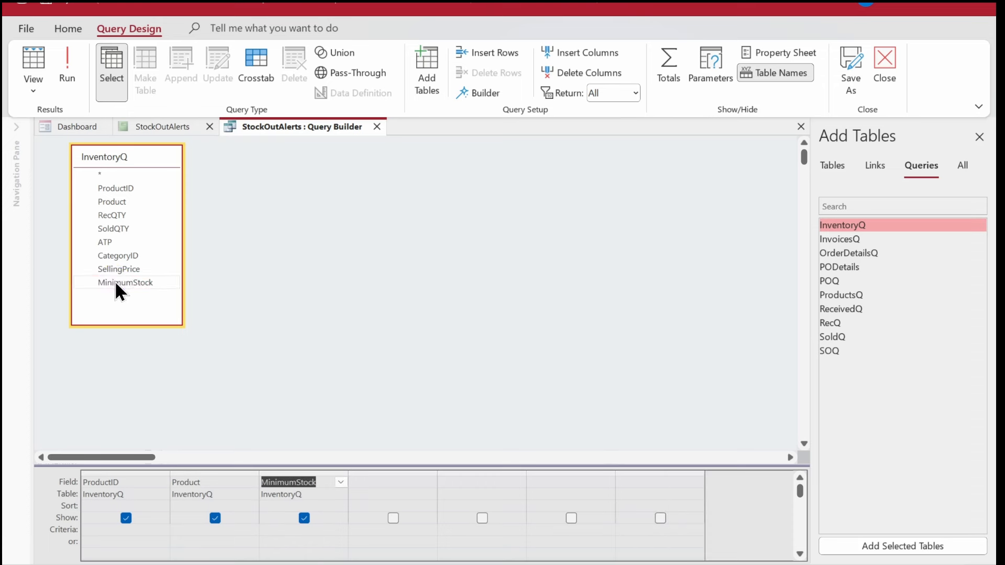
# - Add InventoryQ's ATP field to the query and compare it with MinimumStock in the query's datasheet
pyautogui.doubleClick(104, 241)
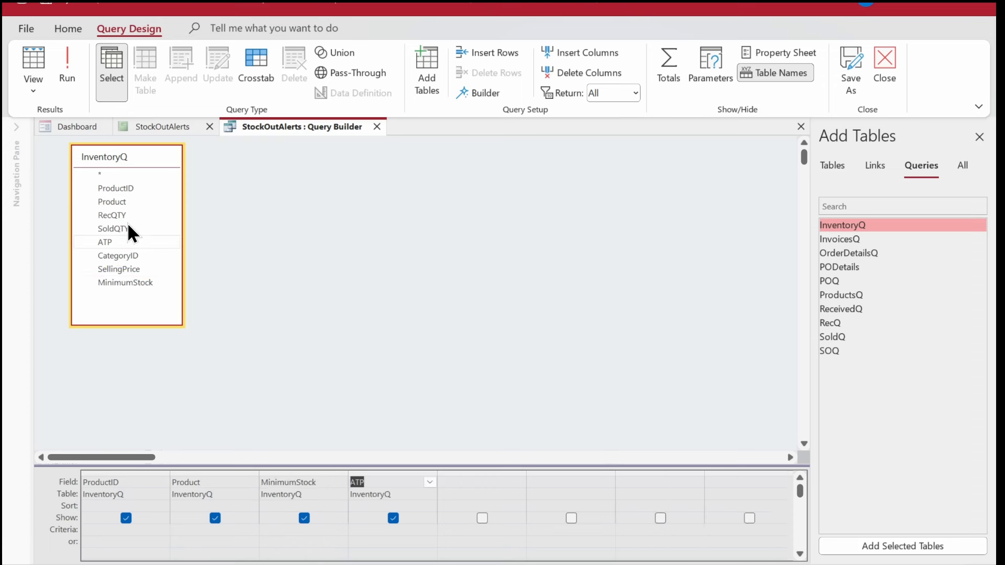
pyautogui.rightClick(346, 250)
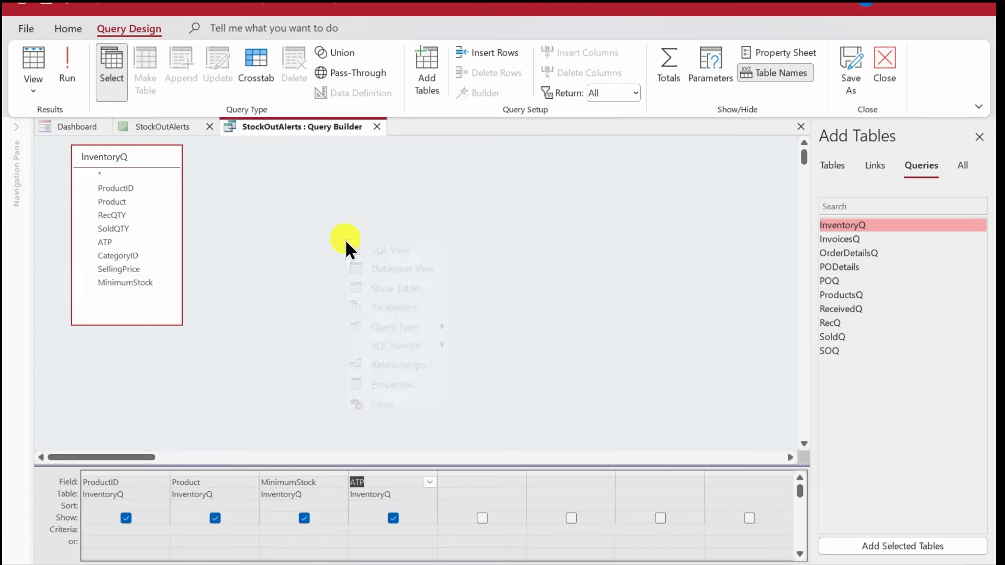
pyautogui.click(369, 276)
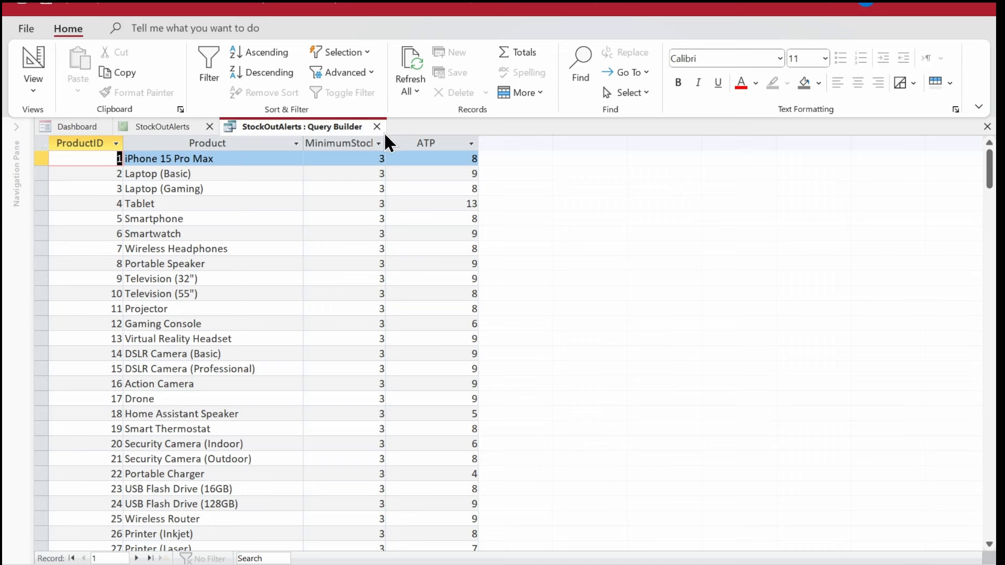
pyautogui.moveTo(385, 137); pyautogui.dragTo(403, 139)
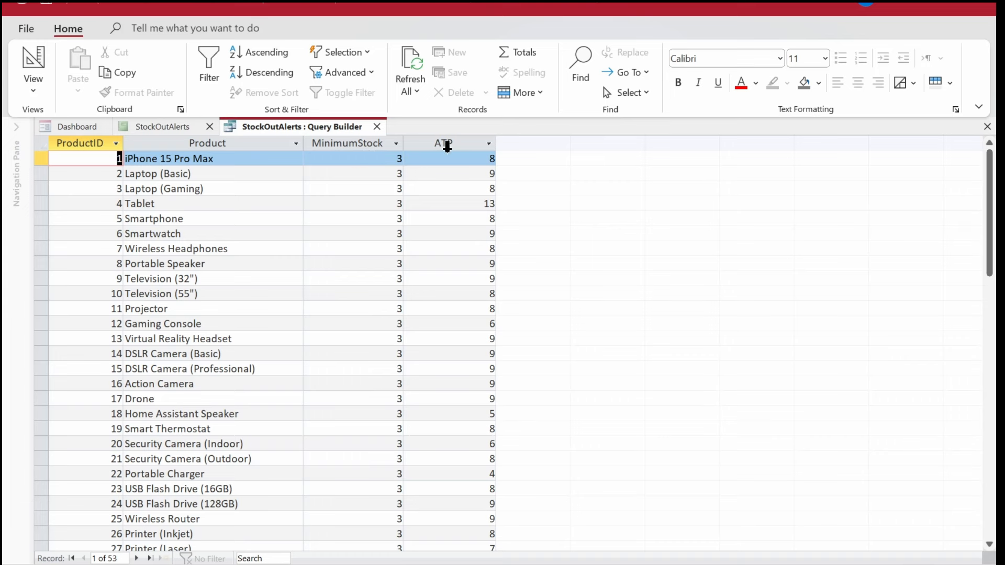
pyautogui.click(447, 144)
pyautogui.click(359, 143)
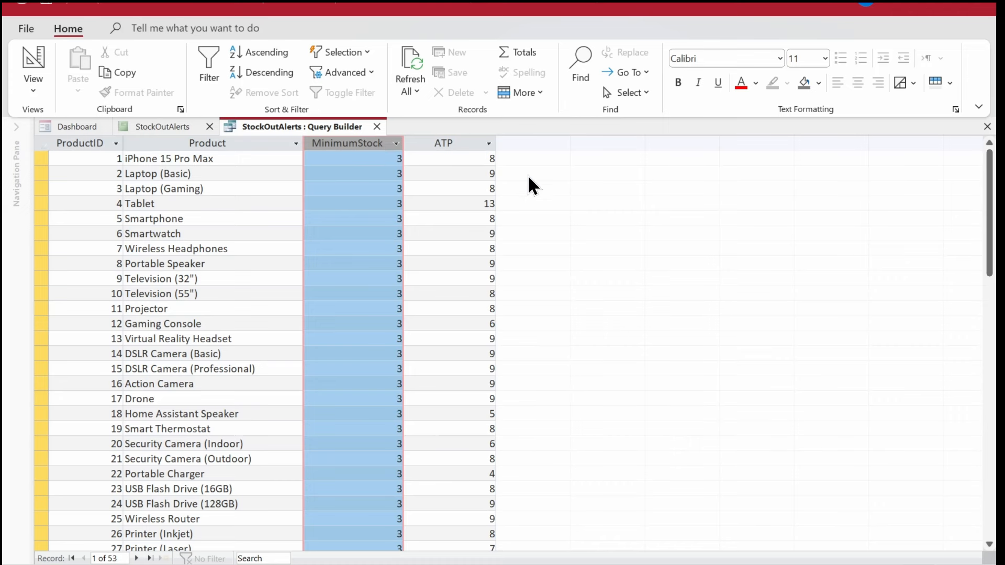
# - Return to the query design and start an expression in the empty column after ATP with Status: IIf([InventoryQ]![ATP]
pyautogui.rightClick(313, 131)
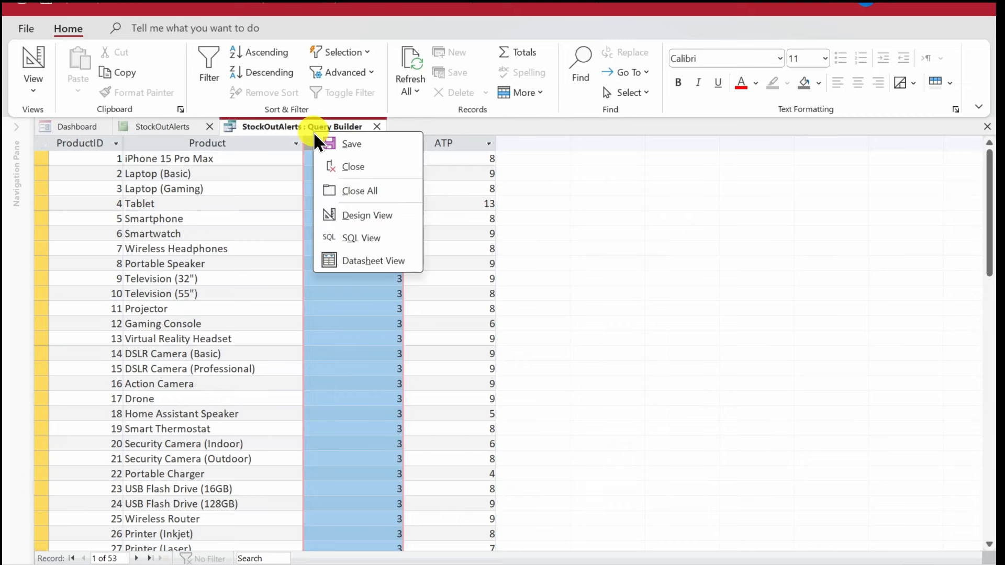
pyautogui.click(349, 216)
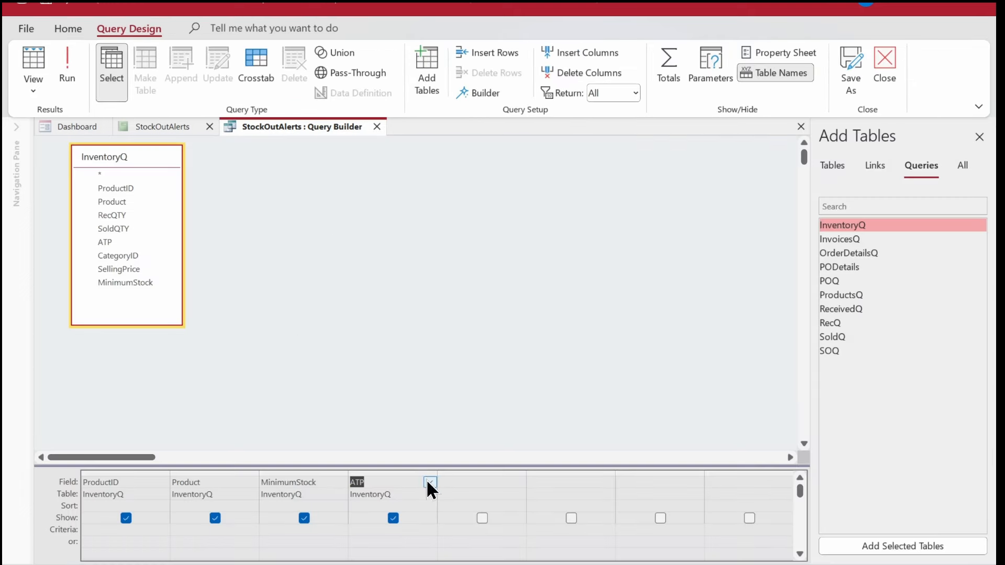
pyautogui.click(460, 483)
pyautogui.rightClick(460, 483)
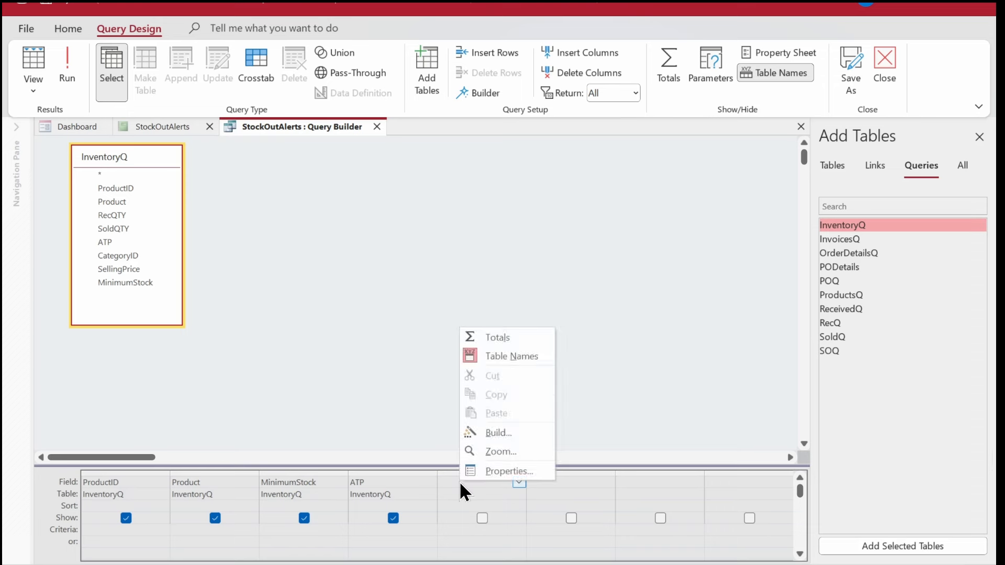
pyautogui.click(480, 434)
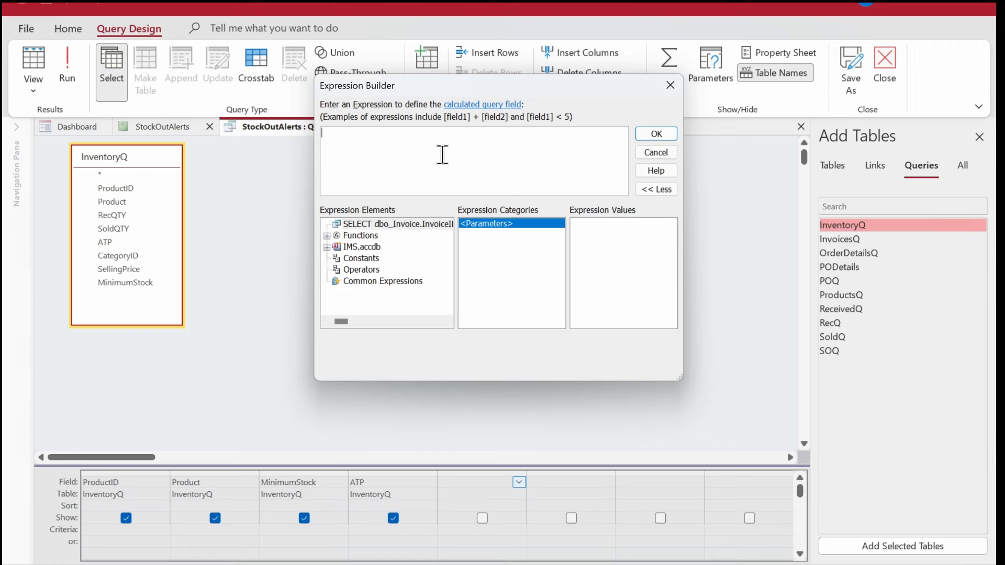
pyautogui.write('Status: IIf(')
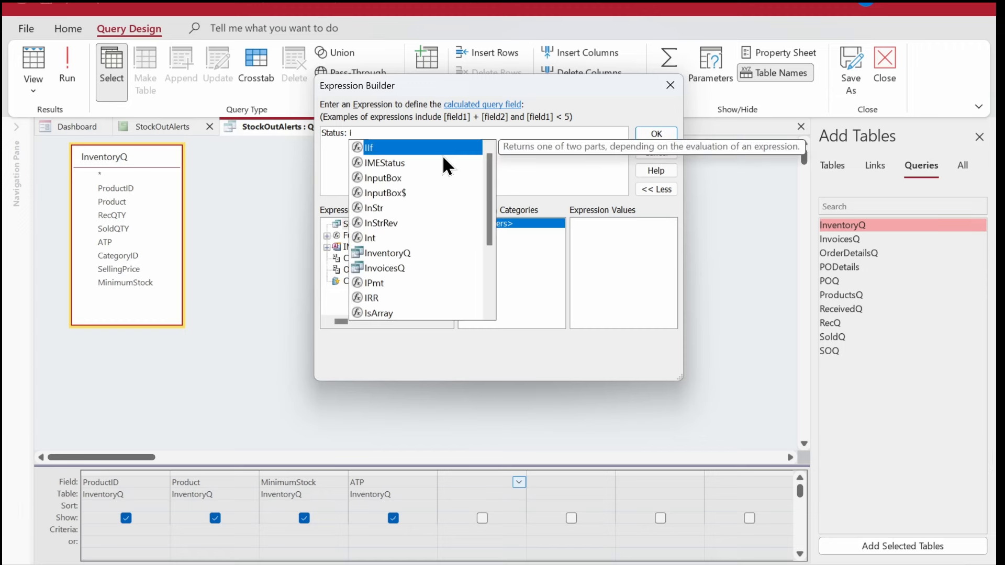
pyautogui.write('Ab')
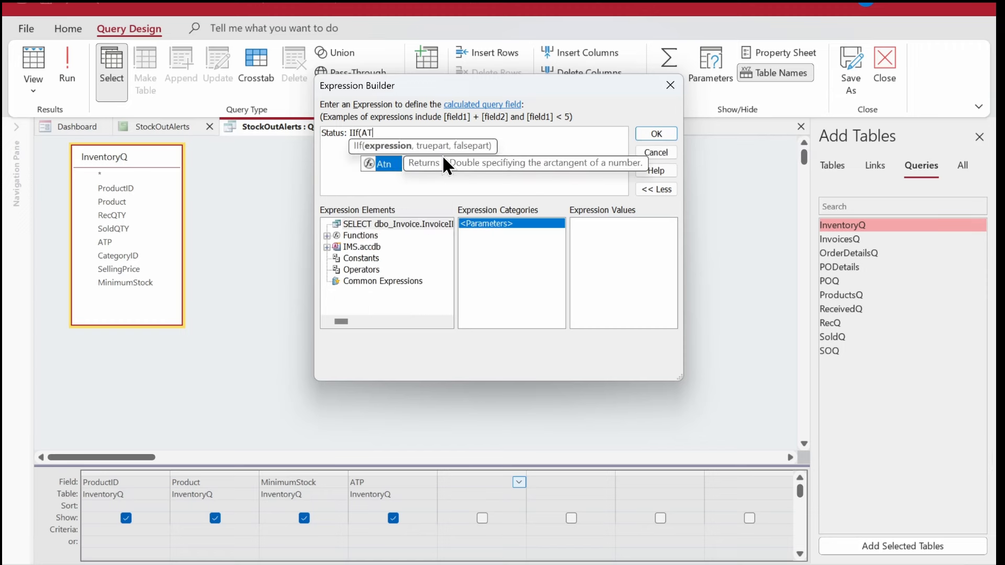
pyautogui.press('BackSpace')
pyautogui.press('BackSpace')
pyautogui.write('[InventoryQ]')
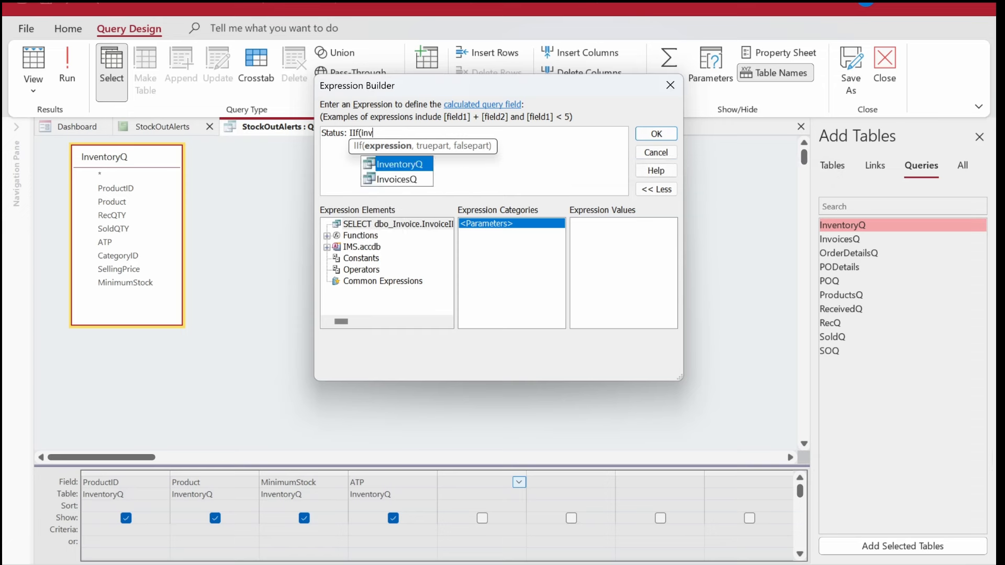
pyautogui.write('!')
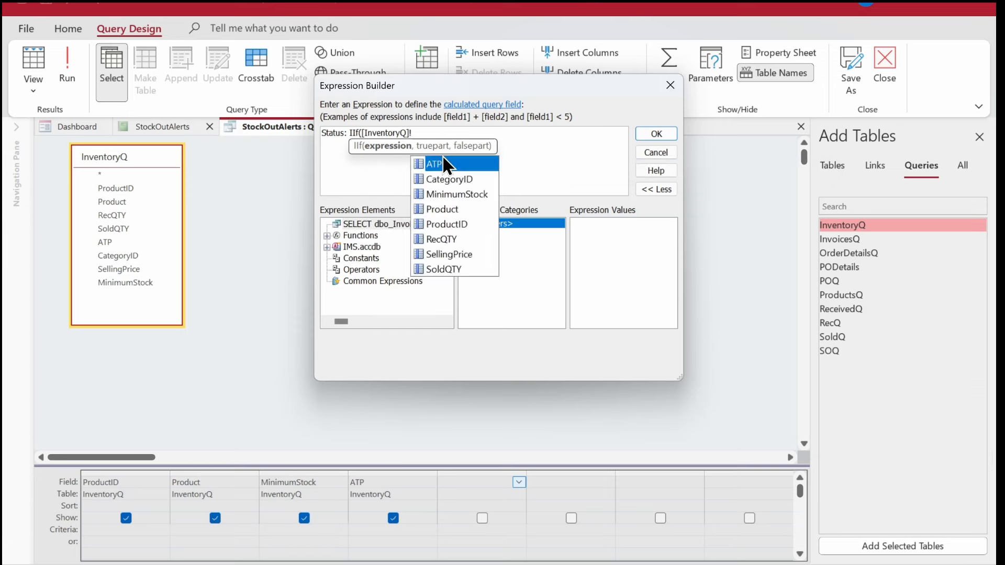
pyautogui.doubleClick(444, 158)
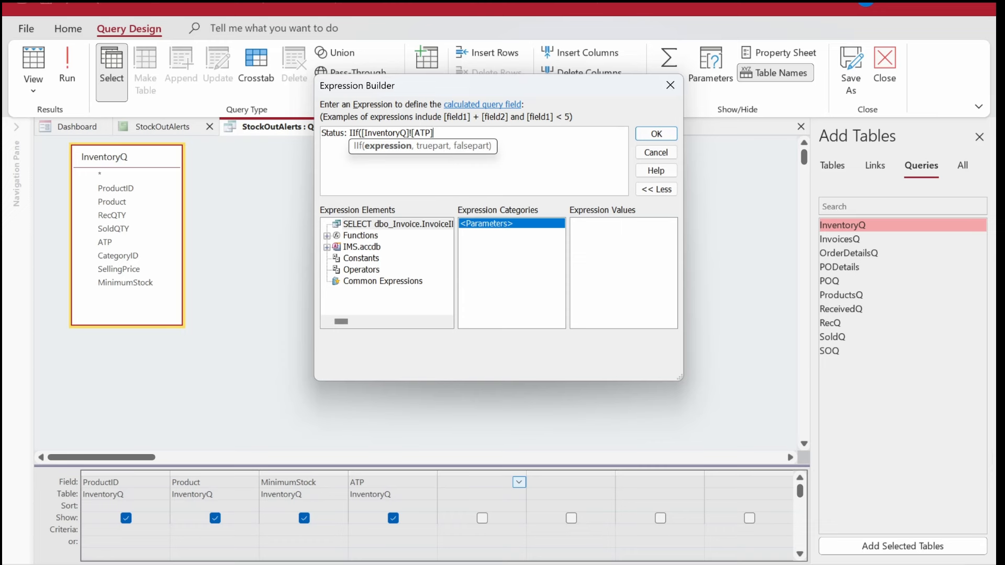
# - Continue the Status condition with the comparison =< InventoryQ![MinimumStock]
pyautogui.write('=')
pyautogui.press('BackSpace')
pyautogui.write('<')
pyautogui.write(' Min')
pyautogui.press('BackSpace')
pyautogui.press('BackSpace')
pyautogui.press('BackSpace')
pyautogui.write('In')
pyautogui.press('BackSpace')
pyautogui.press('BackSpace')
pyautogui.write('InventoryQ!')
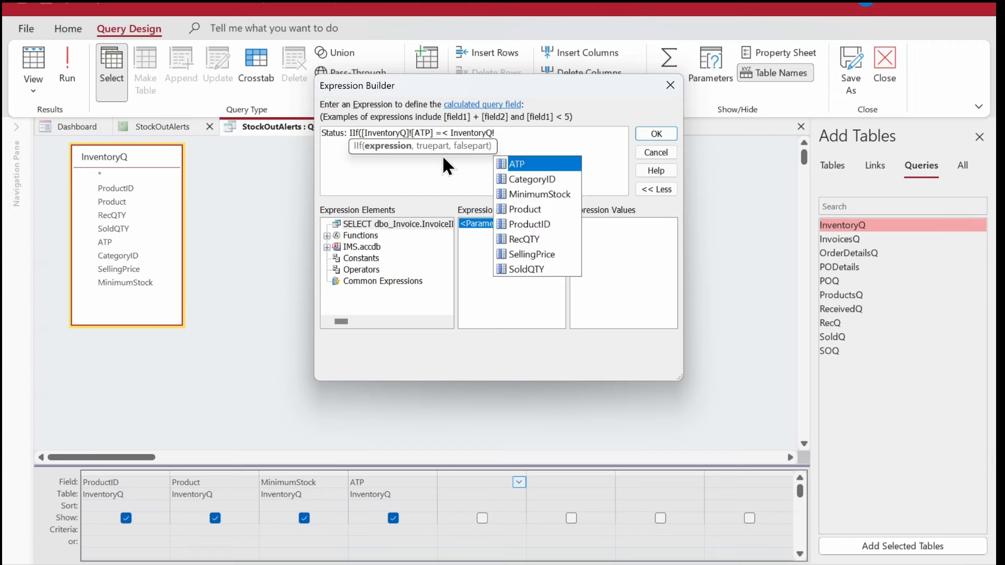
pyautogui.press('Down')
pyautogui.press('Down')
pyautogui.press('Escape')
pyautogui.write('[MinimumStock]')
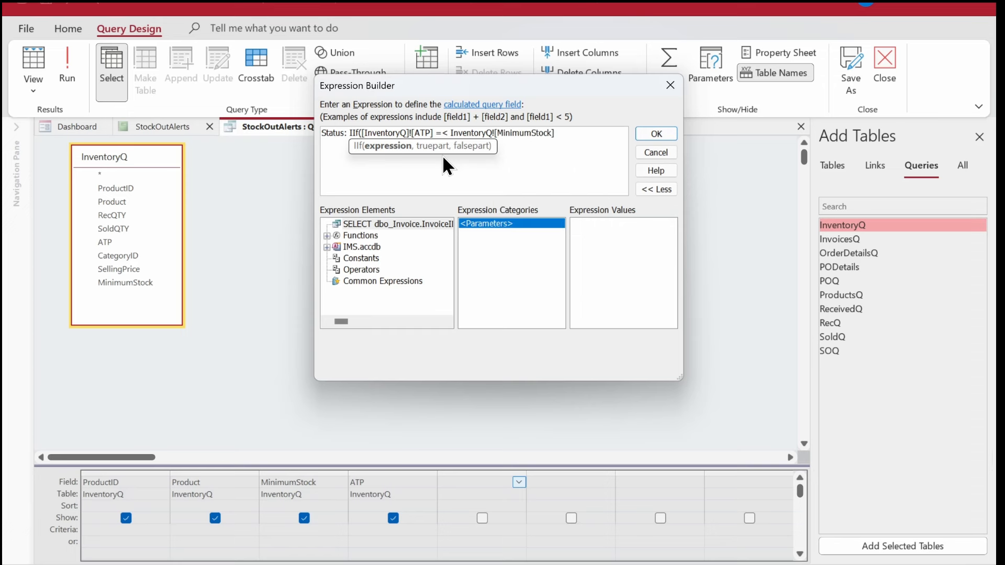
# - Complete the Status expression with 1 as the true value and 0 as the false value, and accept it
pyautogui.write(',""')
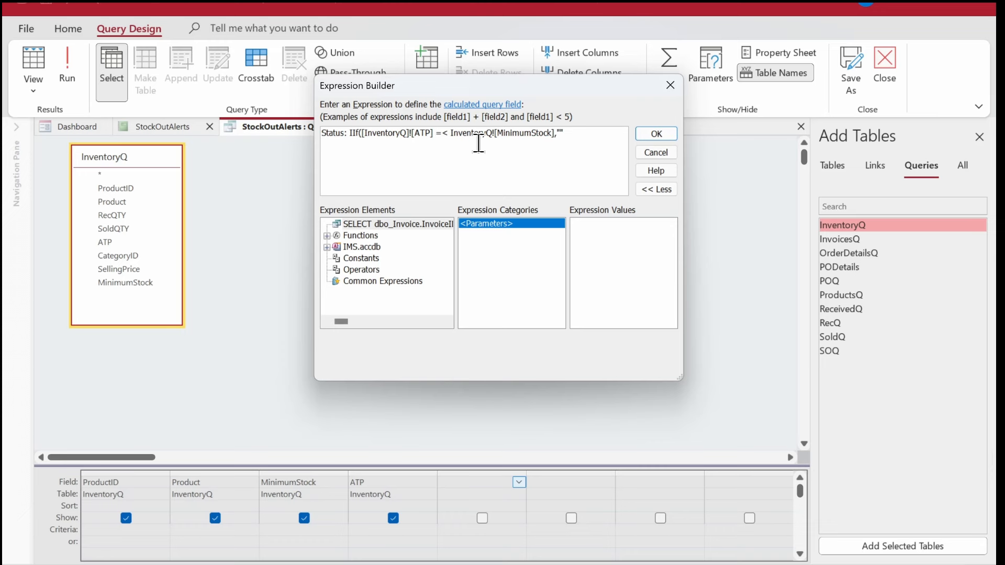
pyautogui.write(',""')
pyautogui.press('BackSpace')
pyautogui.press('BackSpace')
pyautogui.write('1')
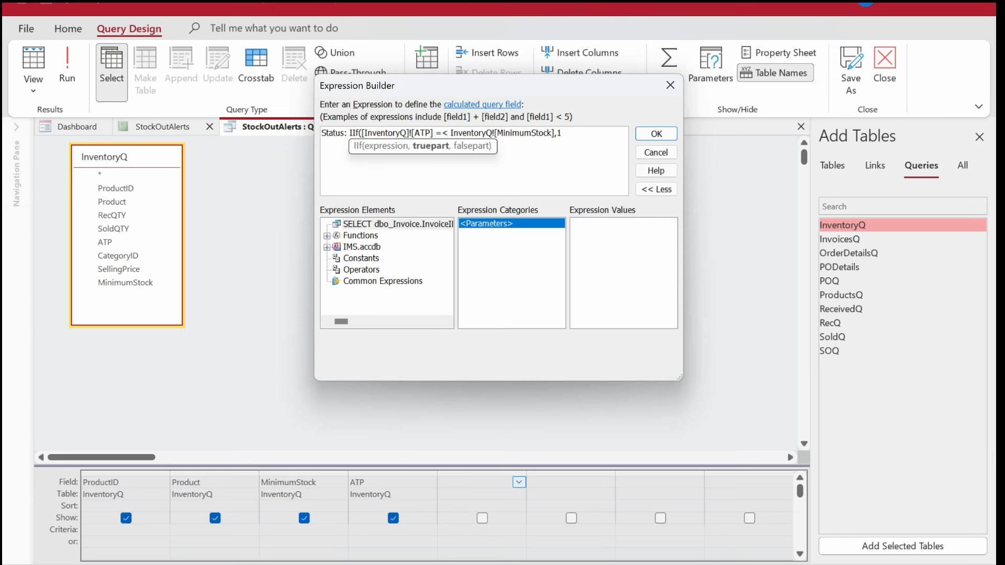
pyautogui.write(',')
pyautogui.write('0')
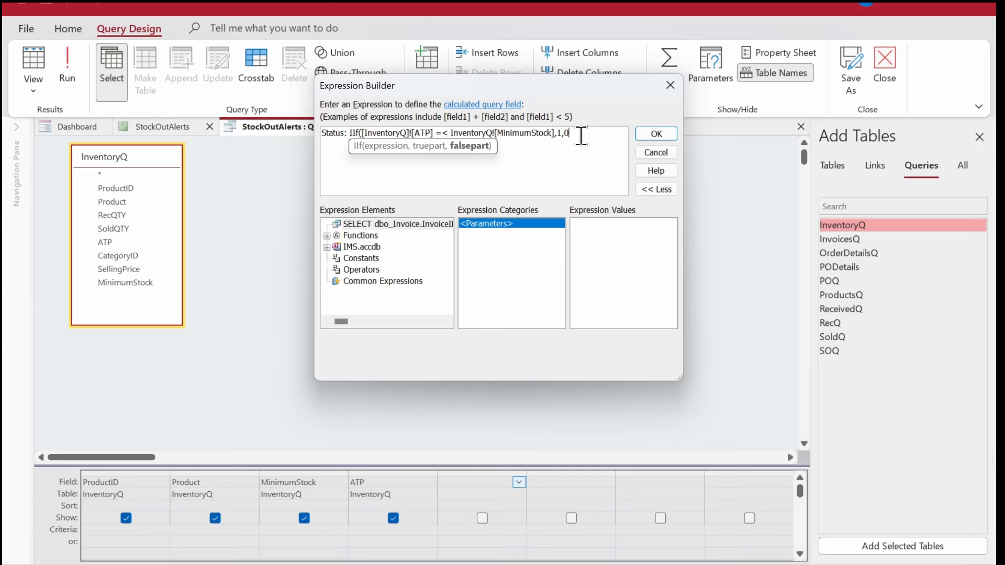
pyautogui.write(')')
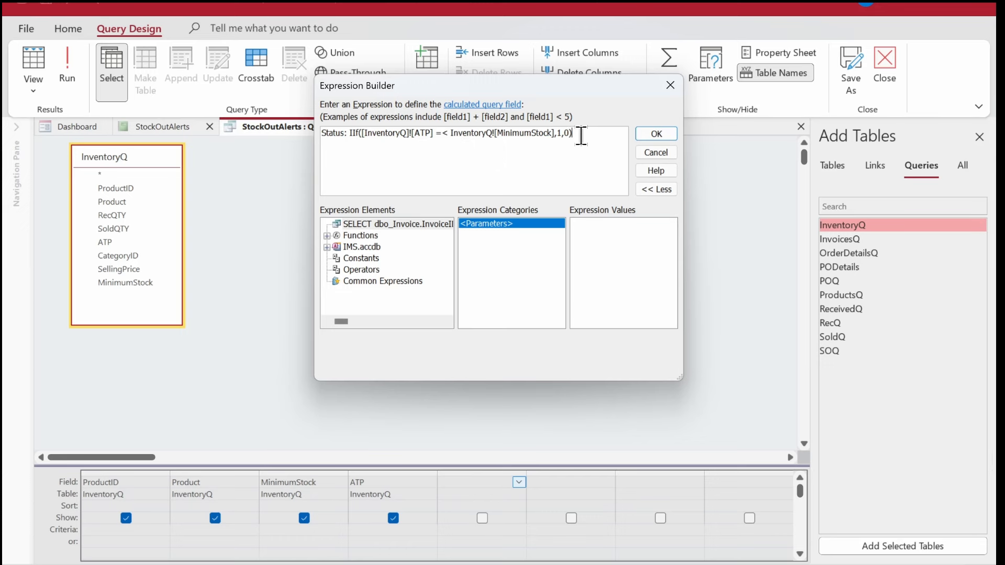
pyautogui.click(665, 138)
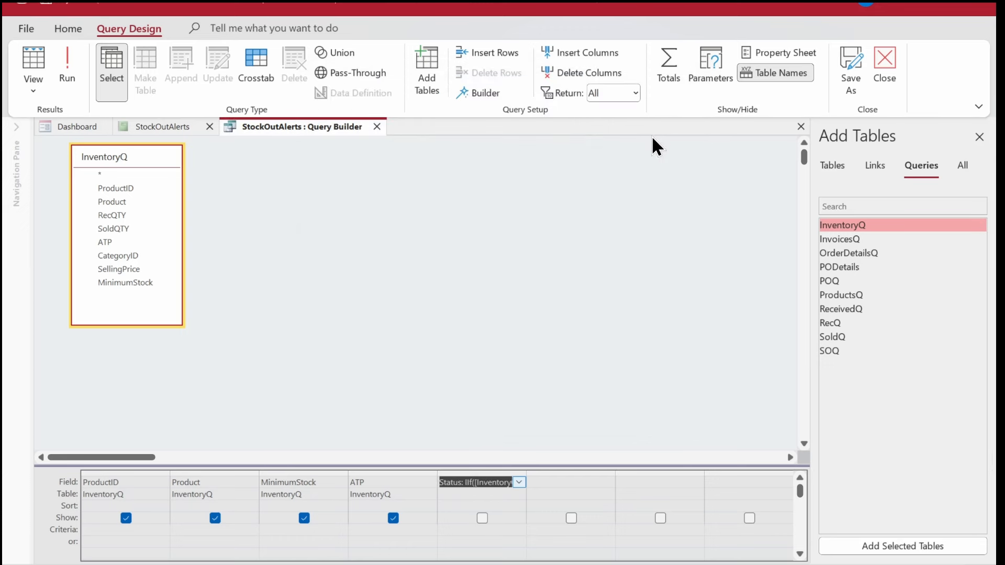
# - Try to run the query with the Status field
pyautogui.click(62, 69)
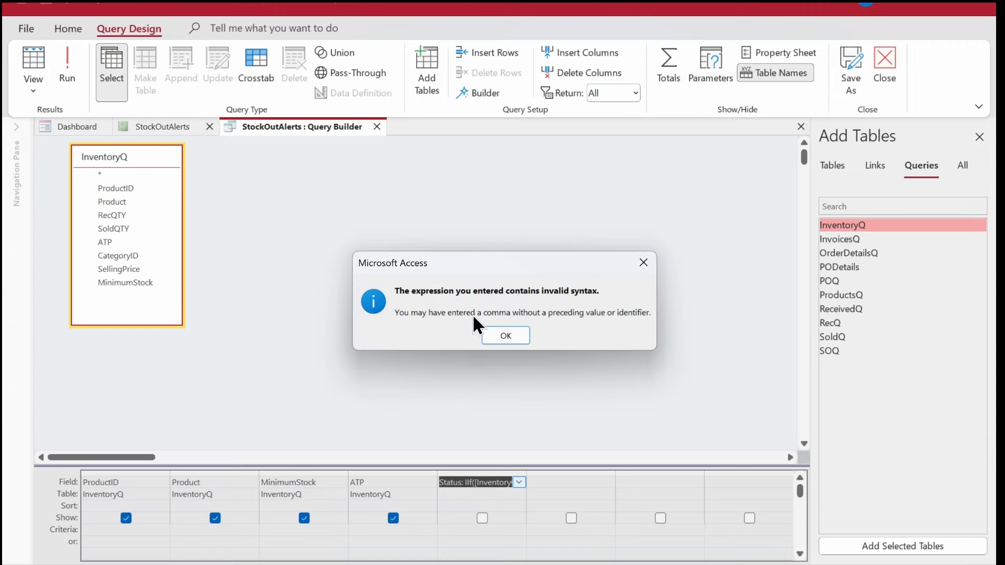
pyautogui.click(517, 335)
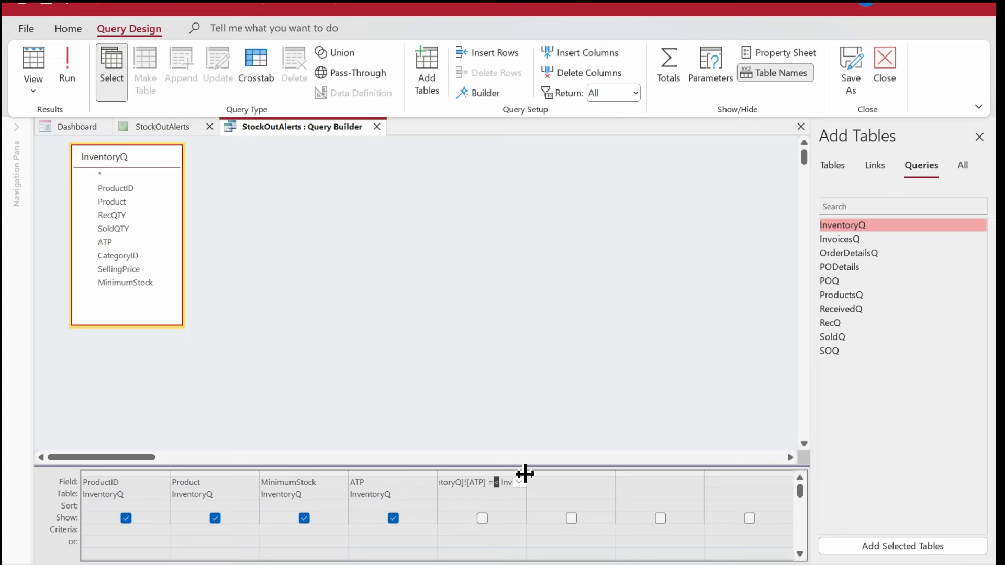
pyautogui.rightClick(509, 481)
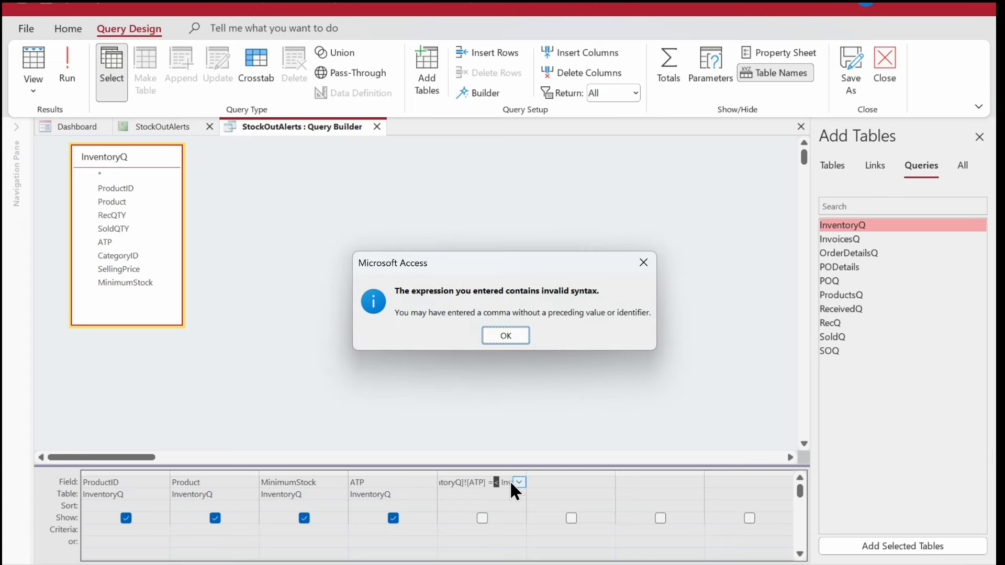
pyautogui.press('Return')
# - Reopen the Status expression in the Expression Builder and change its comparison operator to <=
pyautogui.rightClick(495, 479)
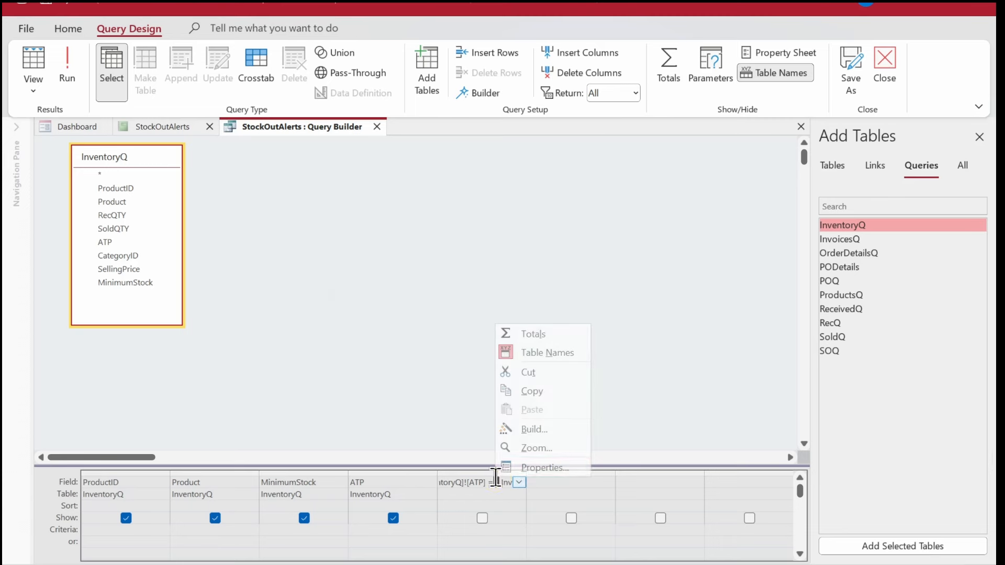
pyautogui.click(532, 428)
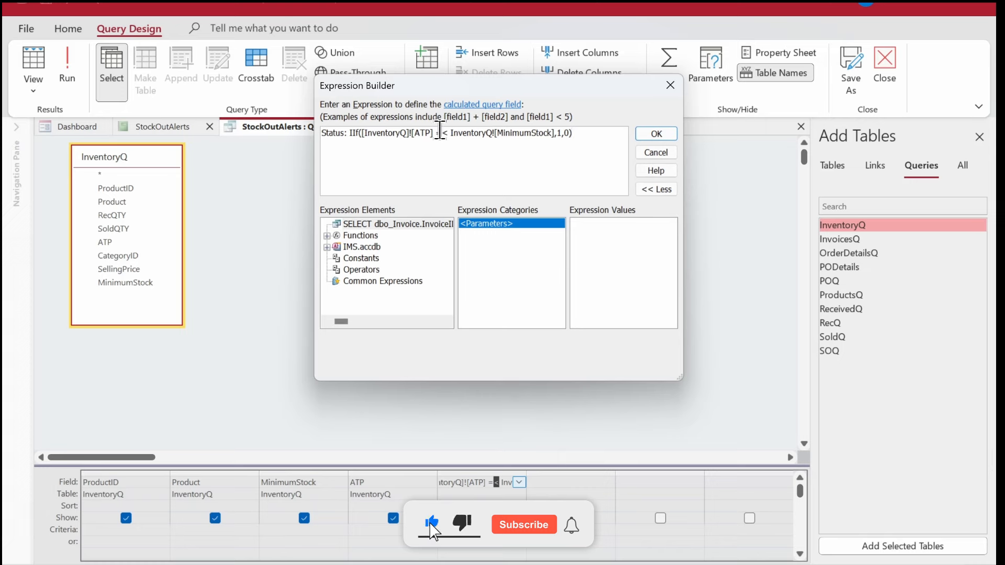
pyautogui.press('Delete')
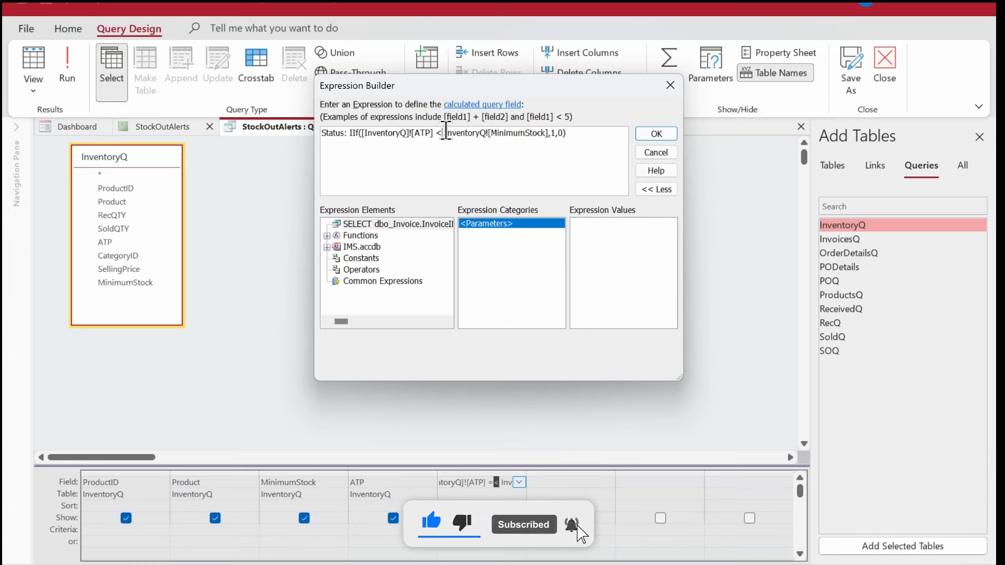
pyautogui.press('Left')
pyautogui.write('<')
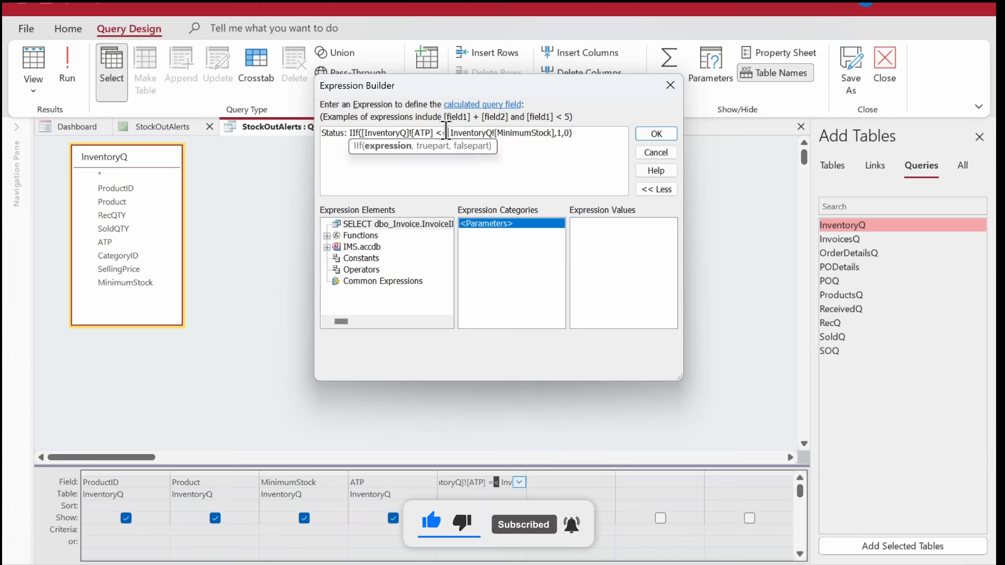
pyautogui.click(645, 133)
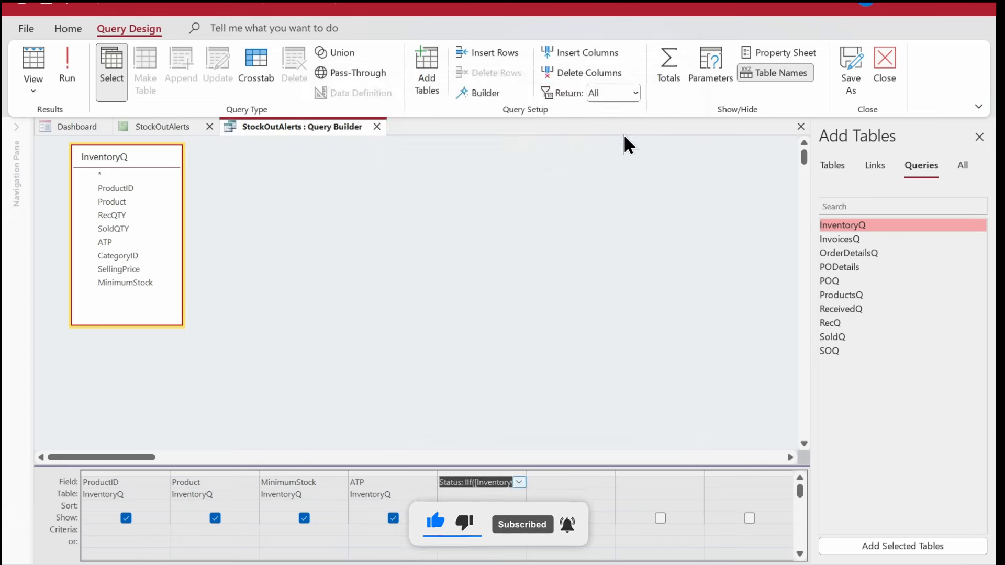
# - Run the query and examine the Status values against ATP and MinimumStock down the product list
pyautogui.click(76, 71)
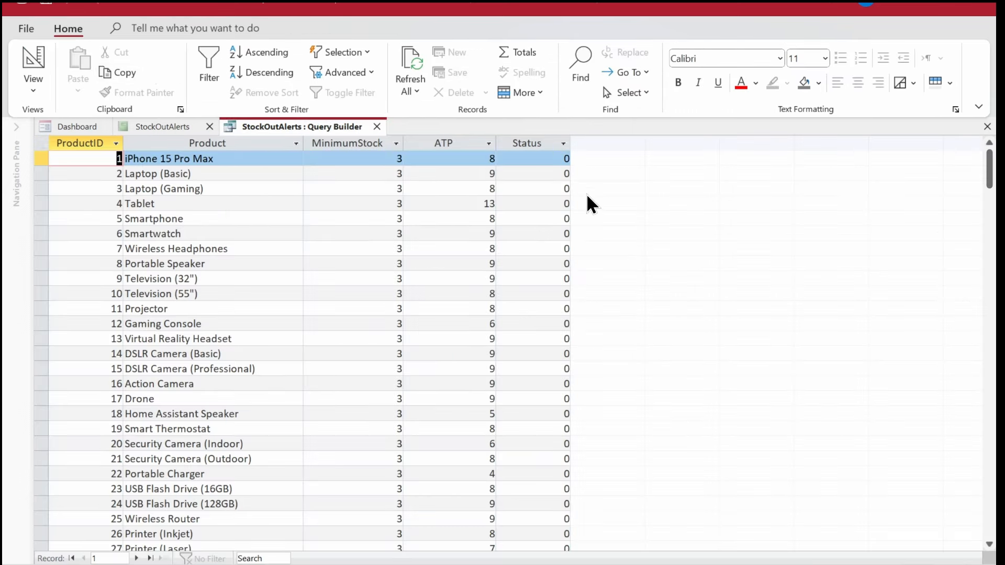
pyautogui.click(989, 173)
pyautogui.moveTo(989, 183); pyautogui.dragTo(980, 228)
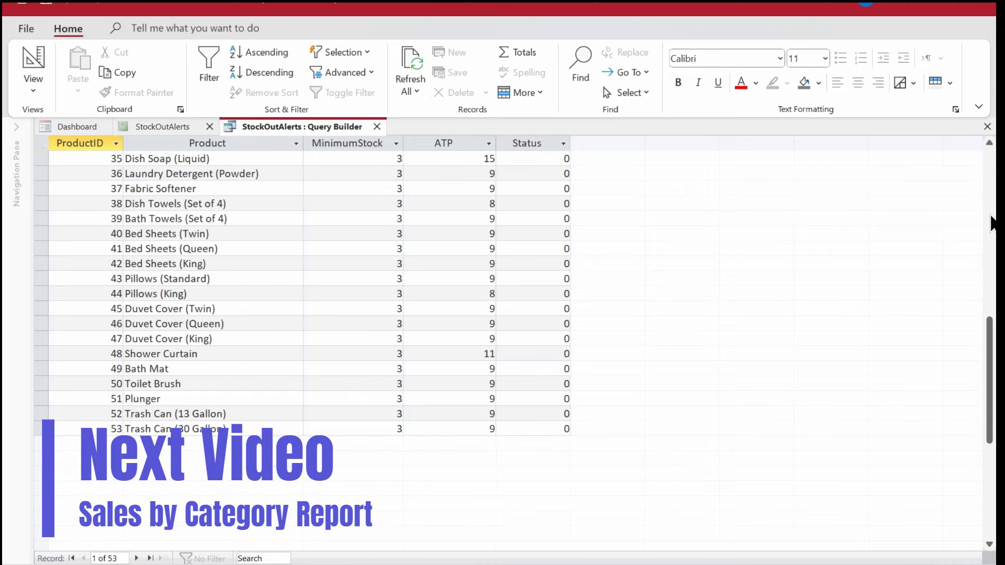
pyautogui.click(989, 225)
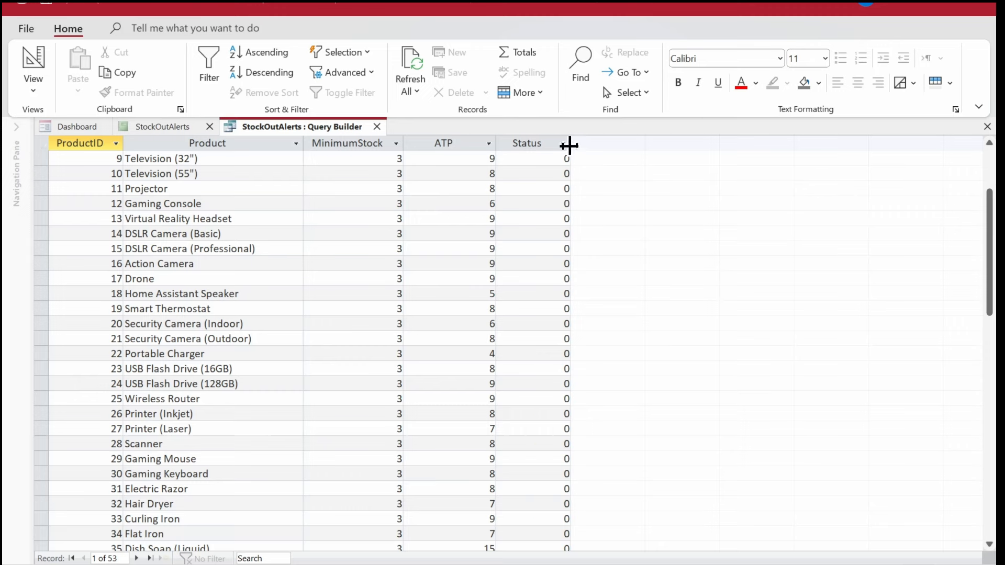
pyautogui.click(563, 143)
pyautogui.click(563, 200)
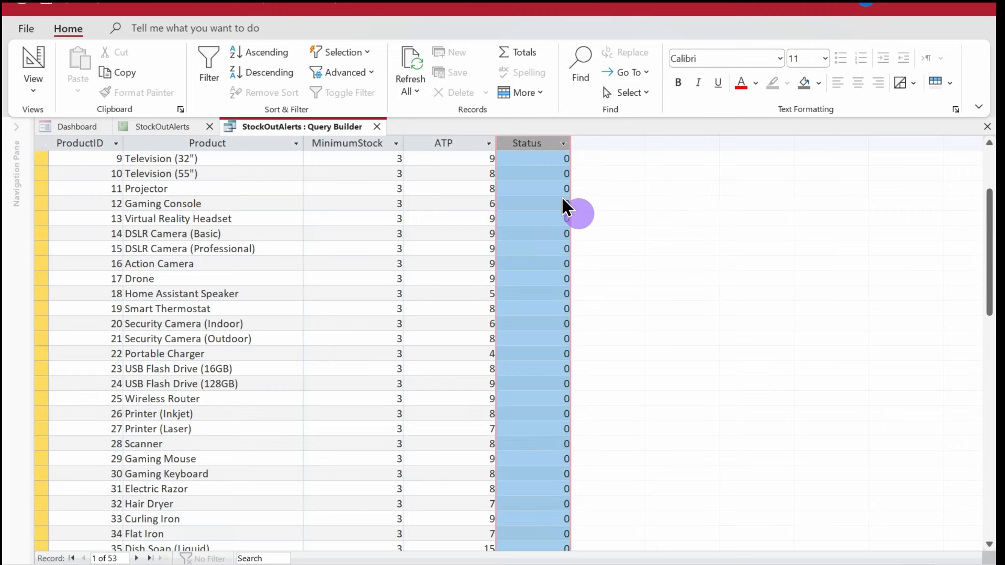
pyautogui.moveTo(989, 274); pyautogui.dragTo(988, 354)
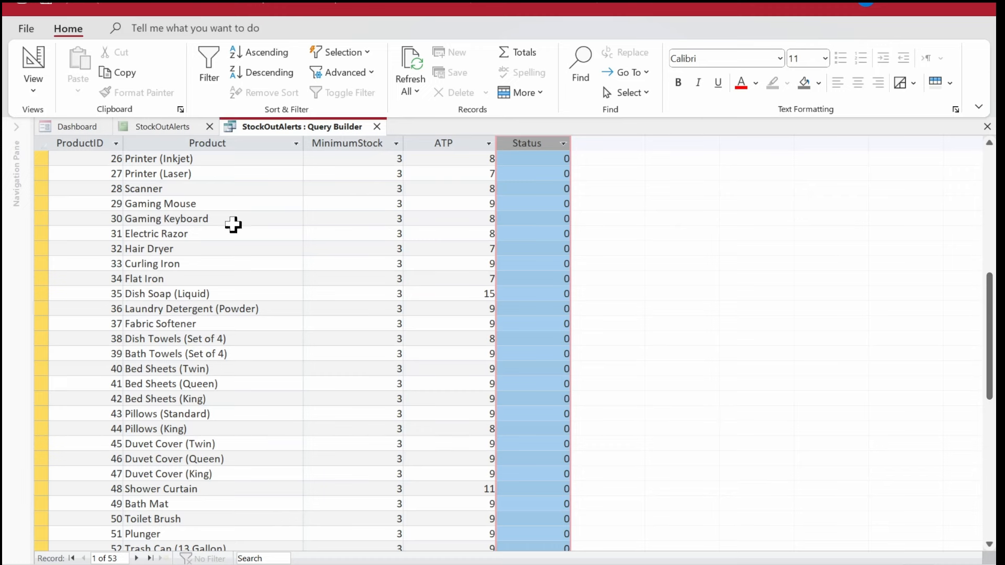
pyautogui.rightClick(305, 126)
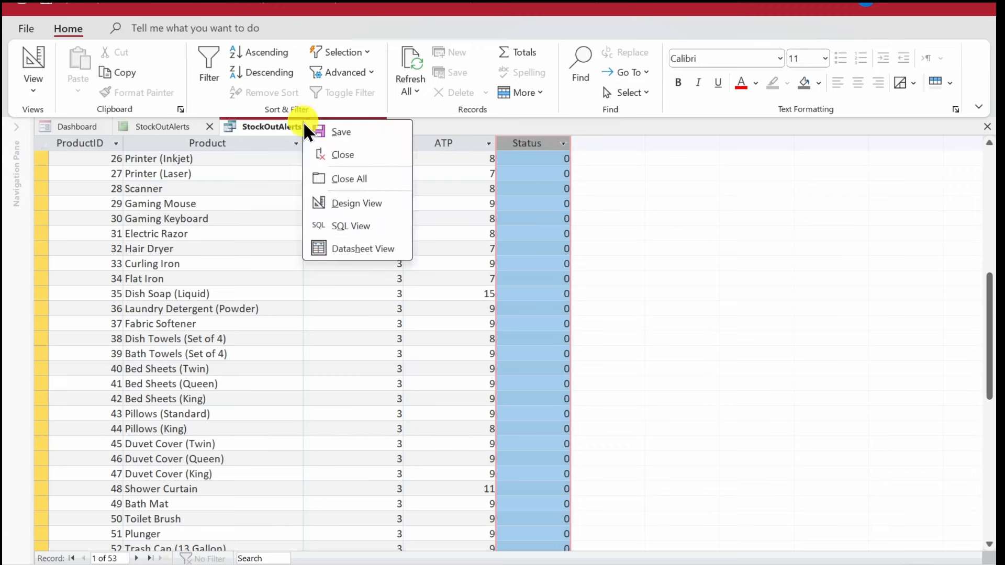
# - Limit the query to records with a Status of 1 and save the changes to the report's record source
pyautogui.click(359, 214)
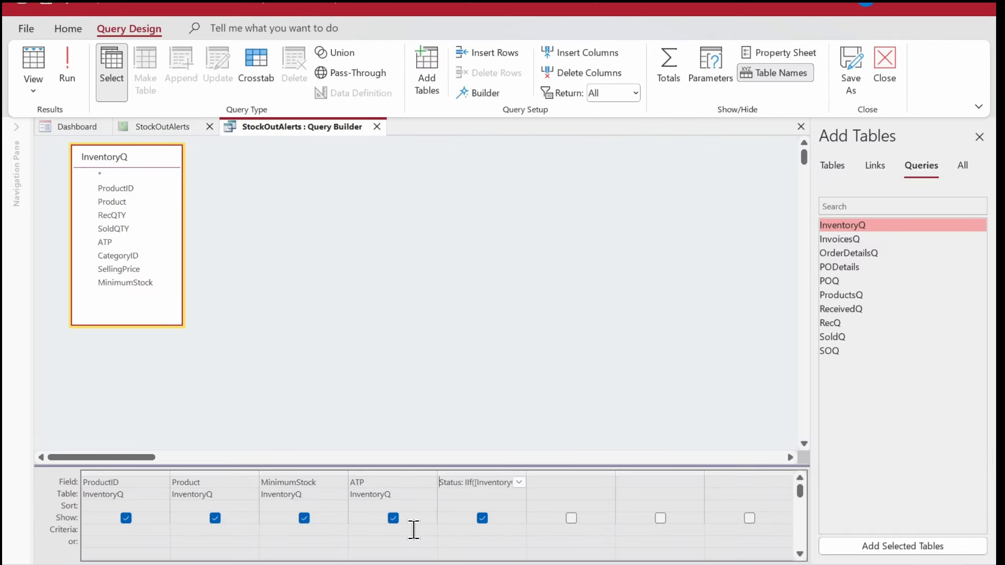
pyautogui.click(453, 530)
pyautogui.write('1')
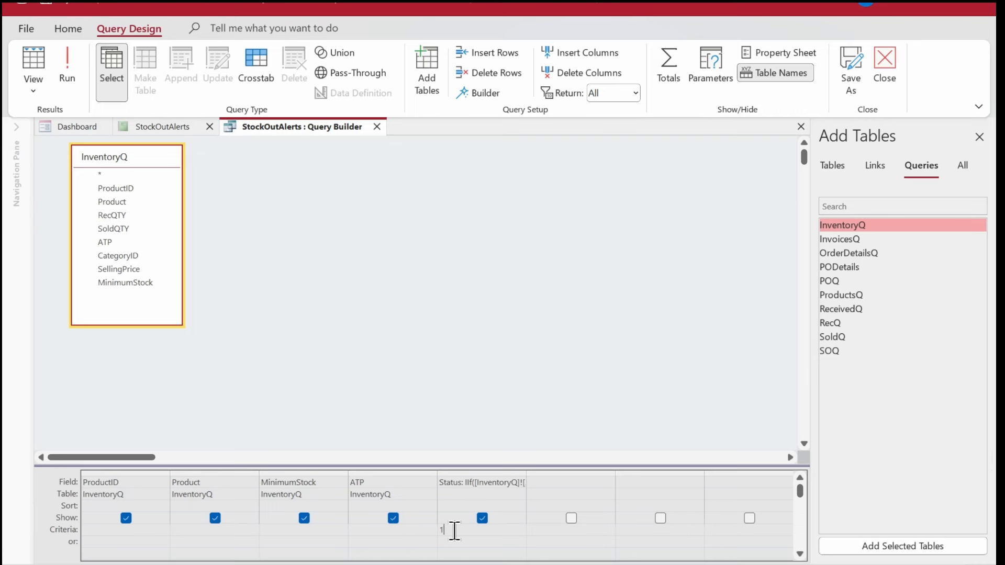
pyautogui.click(60, 68)
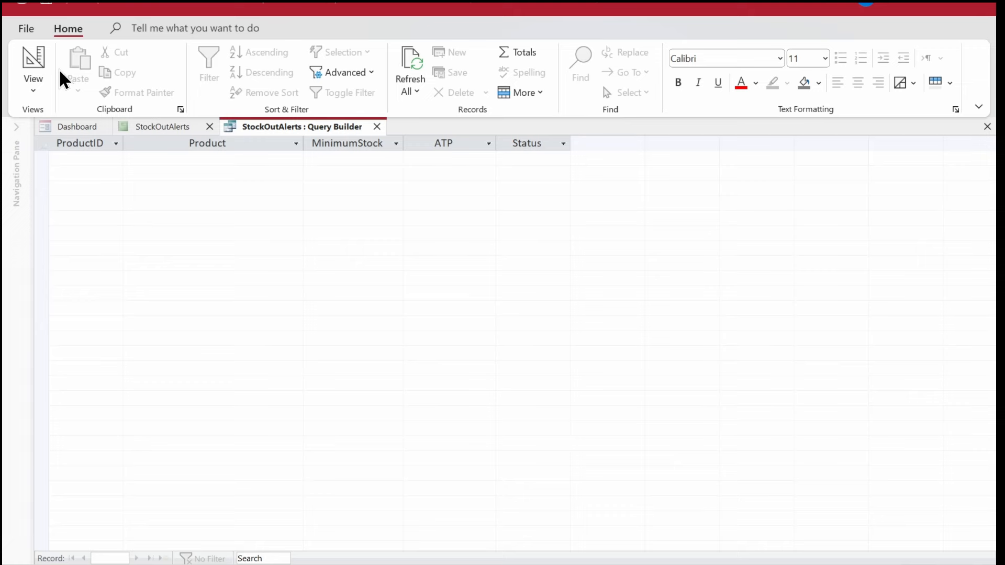
pyautogui.click(377, 126)
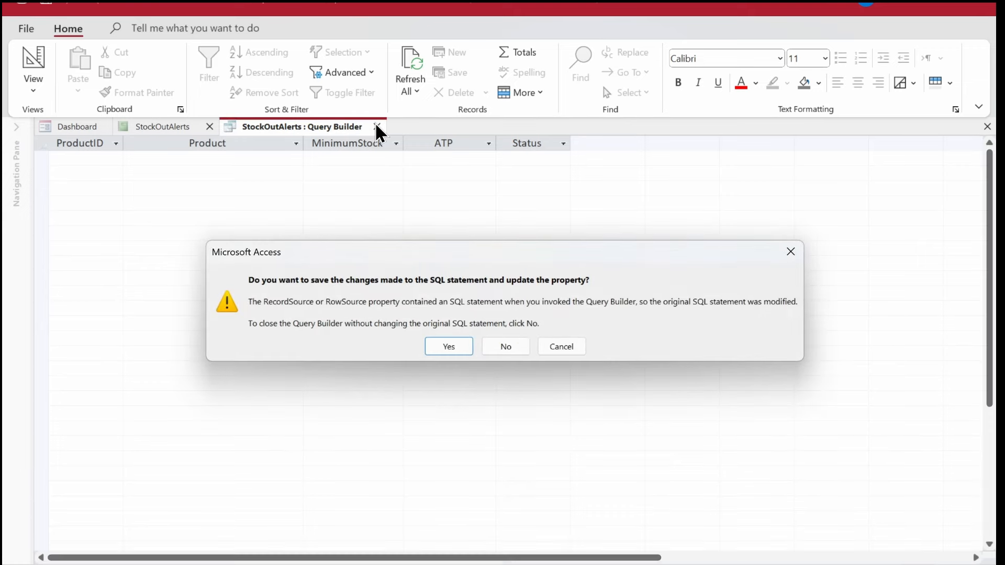
pyautogui.press('Return')
# - Add the ProductID, Product, MinimumStock, ATP and Status fields to the report's Page Header section
pyautogui.click(370, 29)
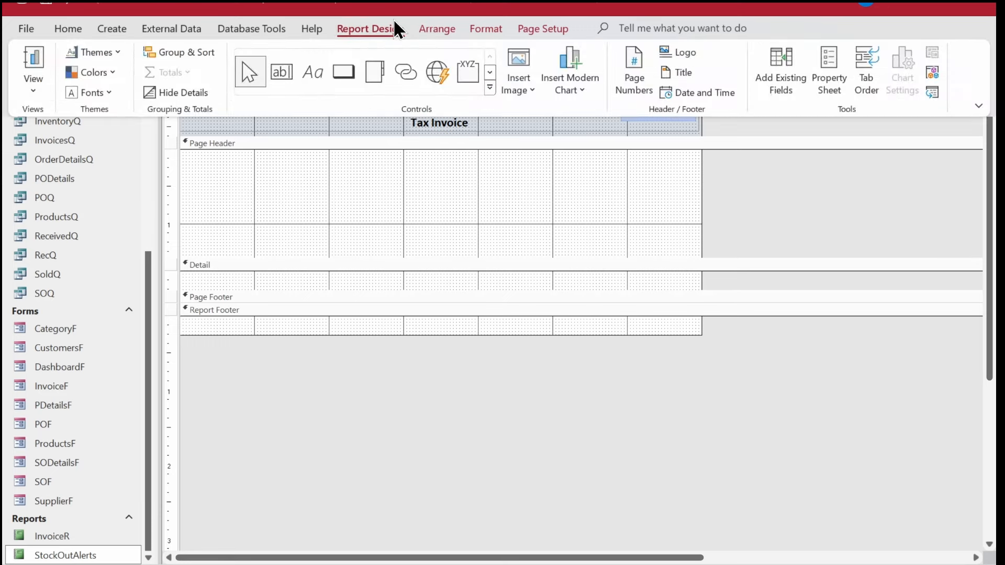
pyautogui.click(826, 74)
pyautogui.click(783, 73)
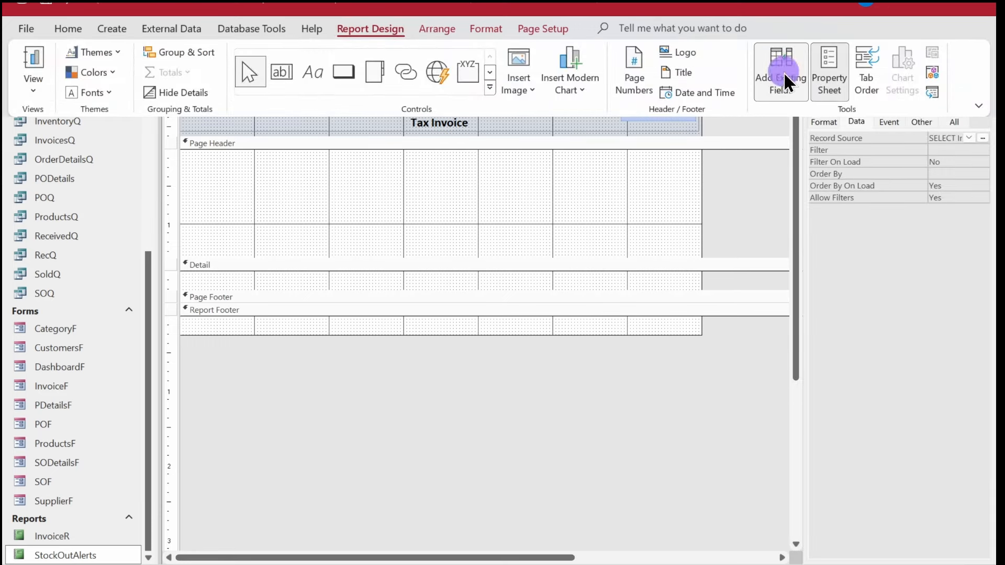
pyautogui.click(837, 165)
pyautogui.click(840, 112)
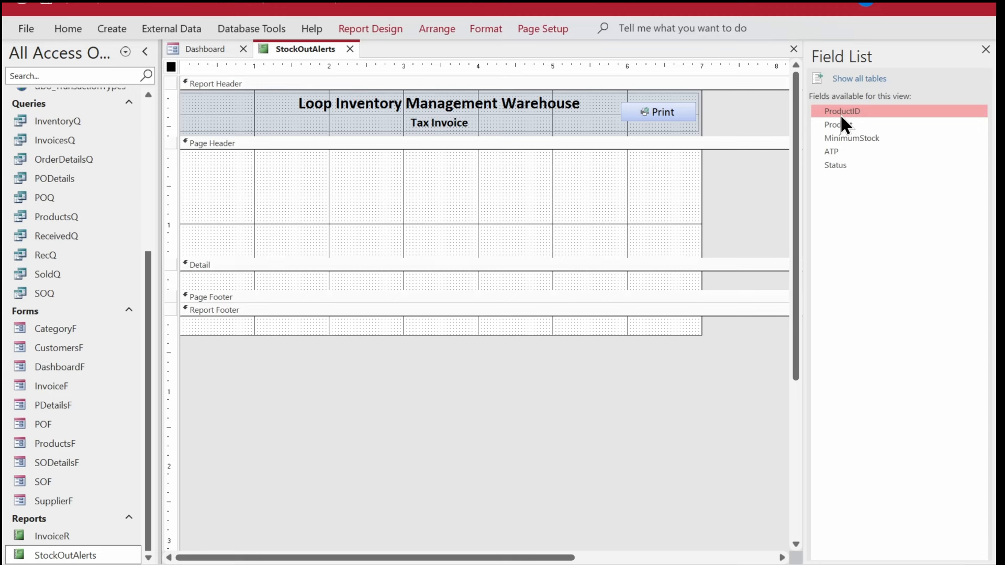
pyautogui.hotkey('shift', 'Down')
pyautogui.hotkey('shift', 'Down')
pyautogui.hotkey('shift', 'Down')
pyautogui.hotkey('shift', 'Down')
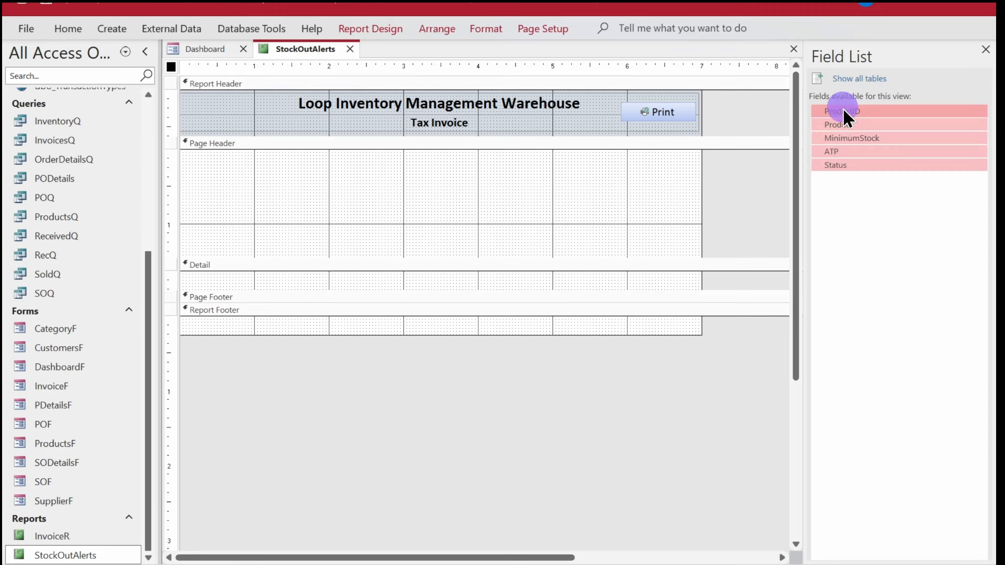
pyautogui.moveTo(844, 112); pyautogui.dragTo(413, 180)
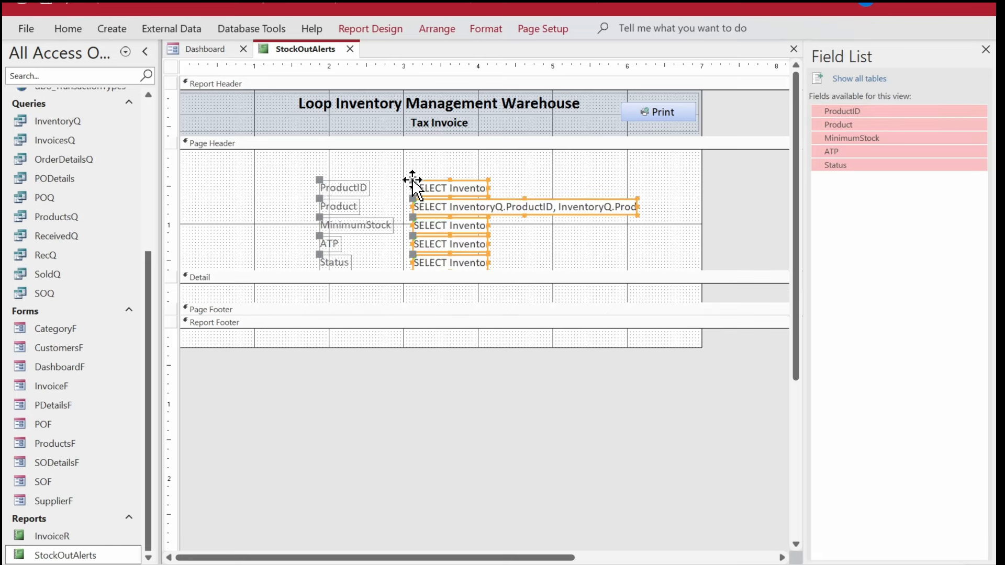
pyautogui.press('Delete')
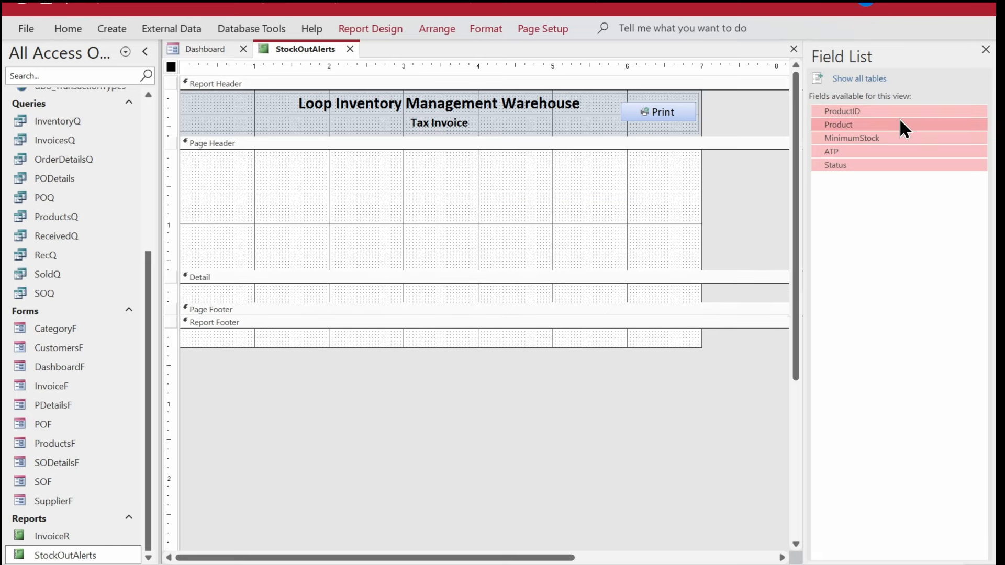
pyautogui.moveTo(873, 116); pyautogui.dragTo(418, 177)
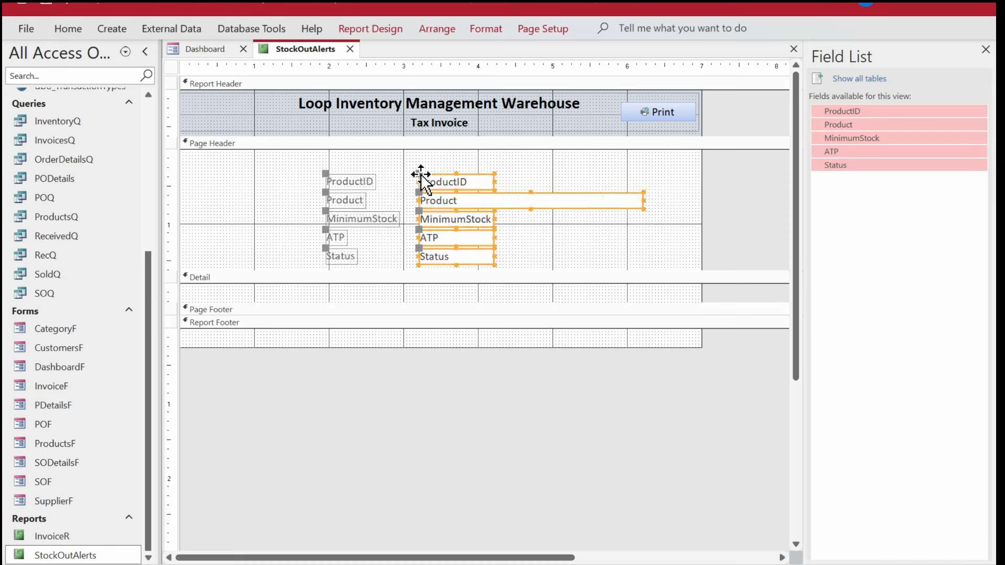
# - Set the font color of all the added fields and their labels to black
pyautogui.click(555, 173)
pyautogui.moveTo(555, 173); pyautogui.dragTo(269, 269)
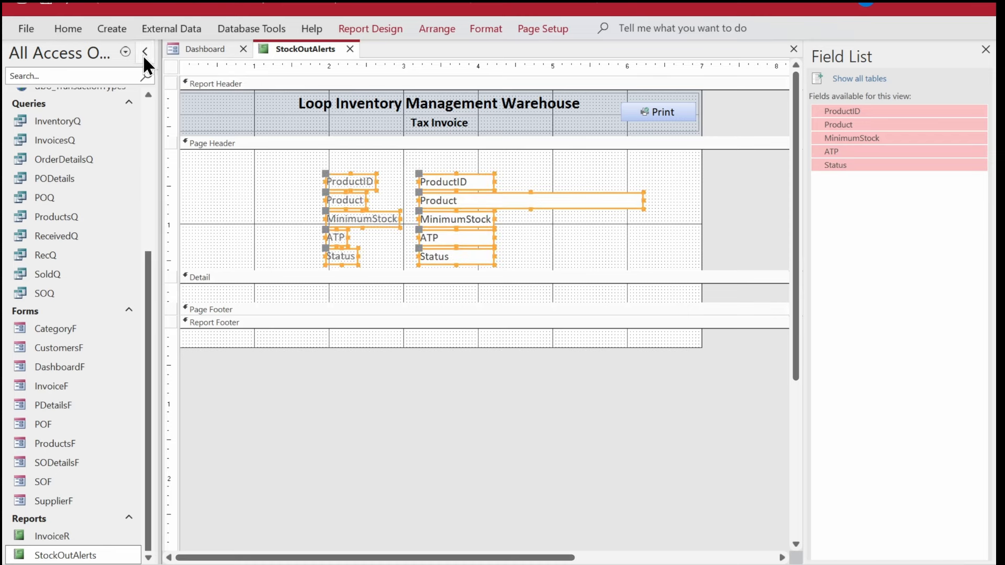
pyautogui.click(68, 26)
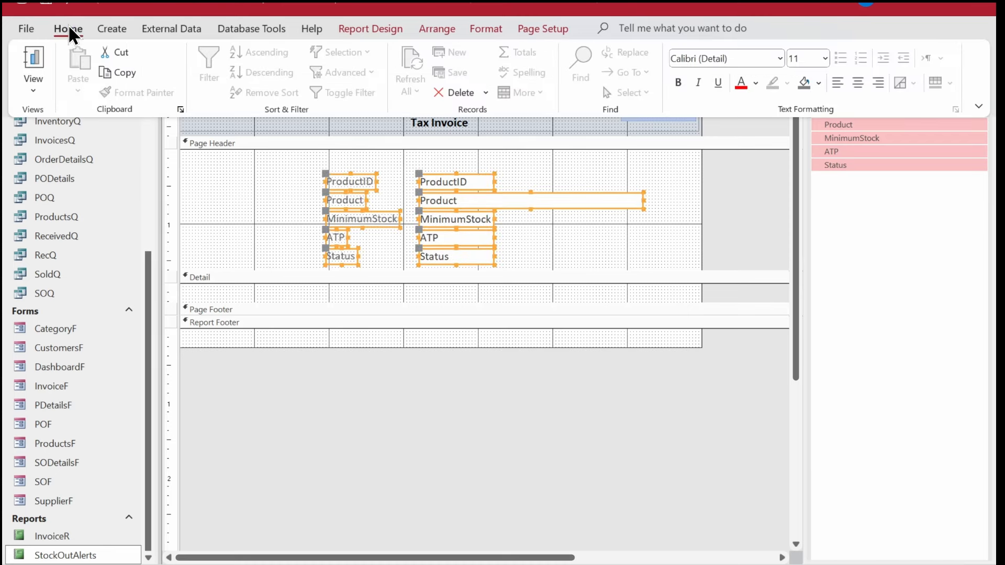
pyautogui.click(755, 83)
pyautogui.click(753, 146)
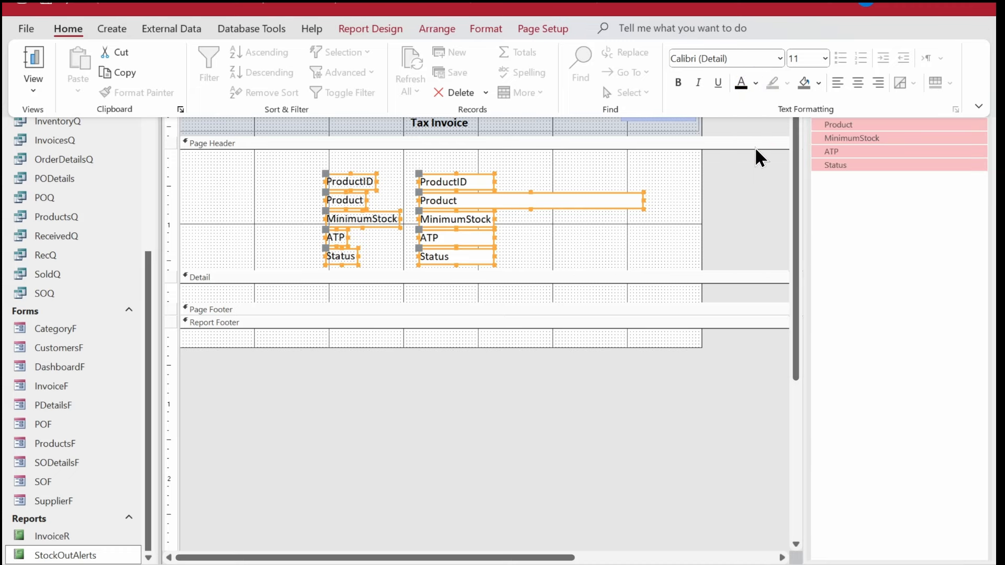
# - Arrange the fields and labels in a Tabular layout and move the layout to the report's left edge
pyautogui.rightClick(464, 194)
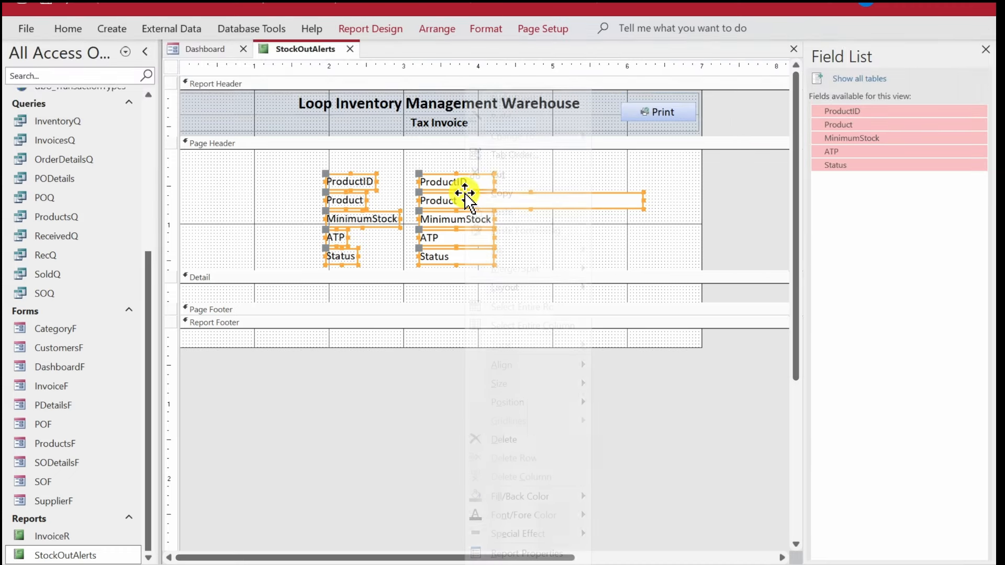
pyautogui.moveTo(572, 287)
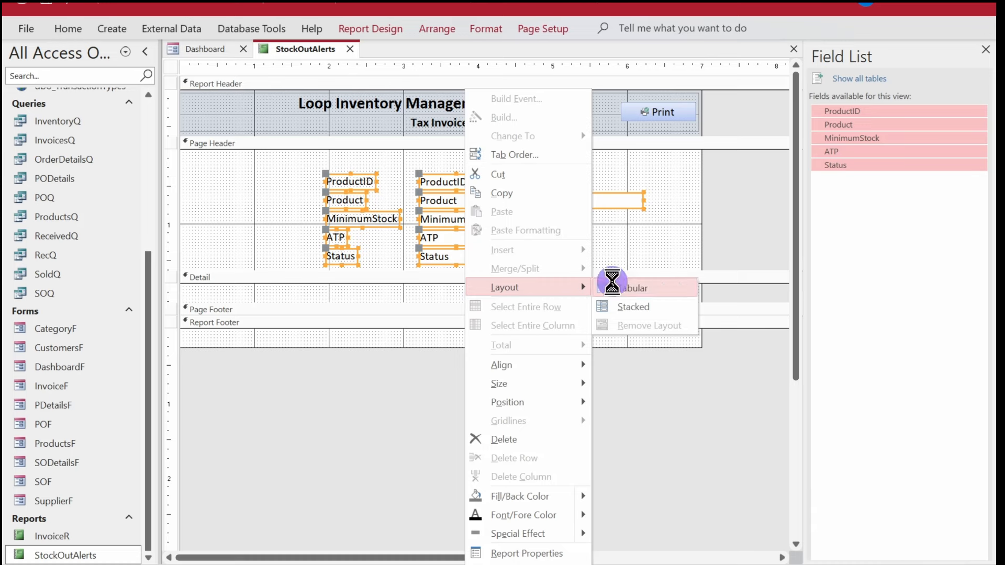
pyautogui.click(612, 286)
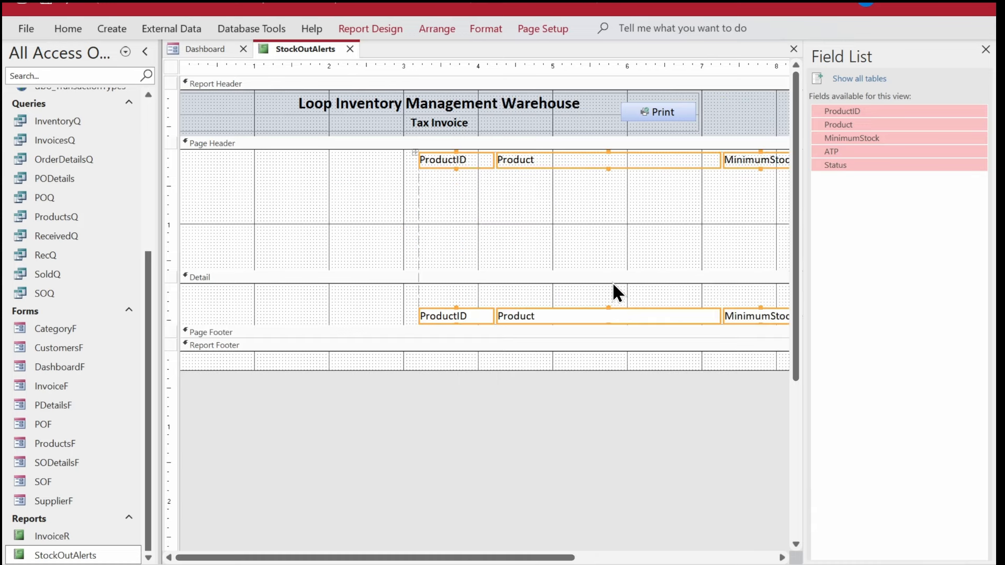
pyautogui.click(986, 50)
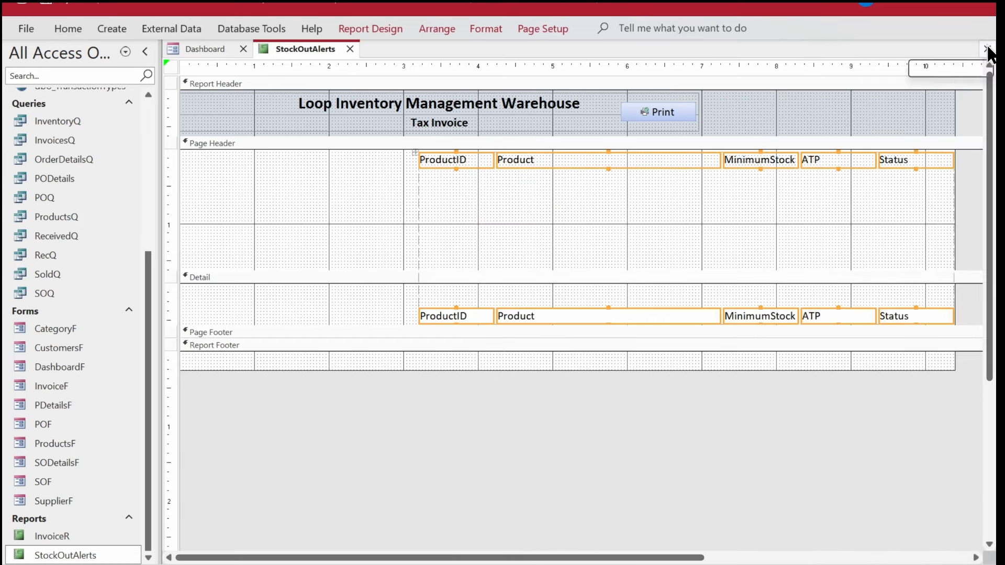
pyautogui.click(559, 154)
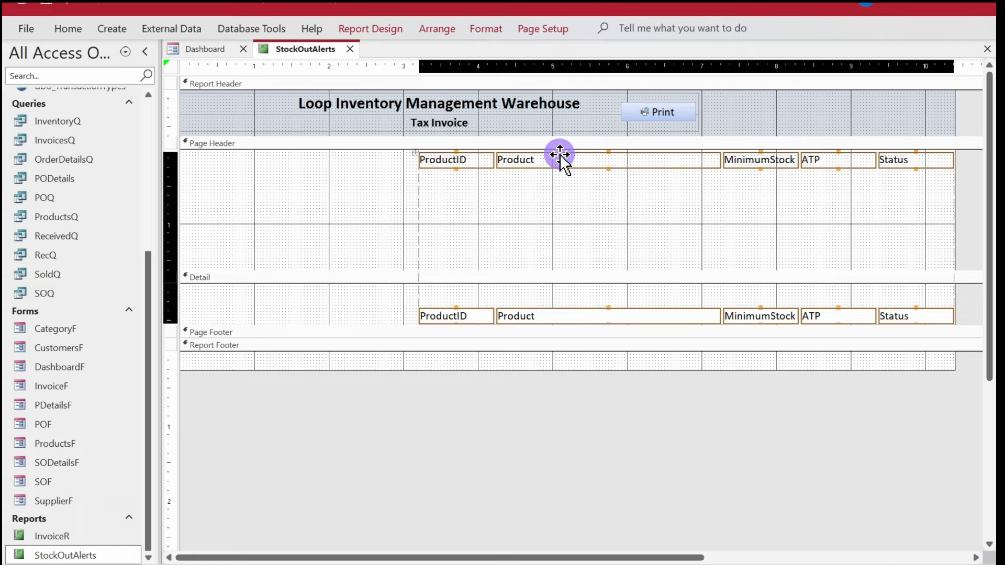
pyautogui.moveTo(559, 154); pyautogui.dragTo(322, 184)
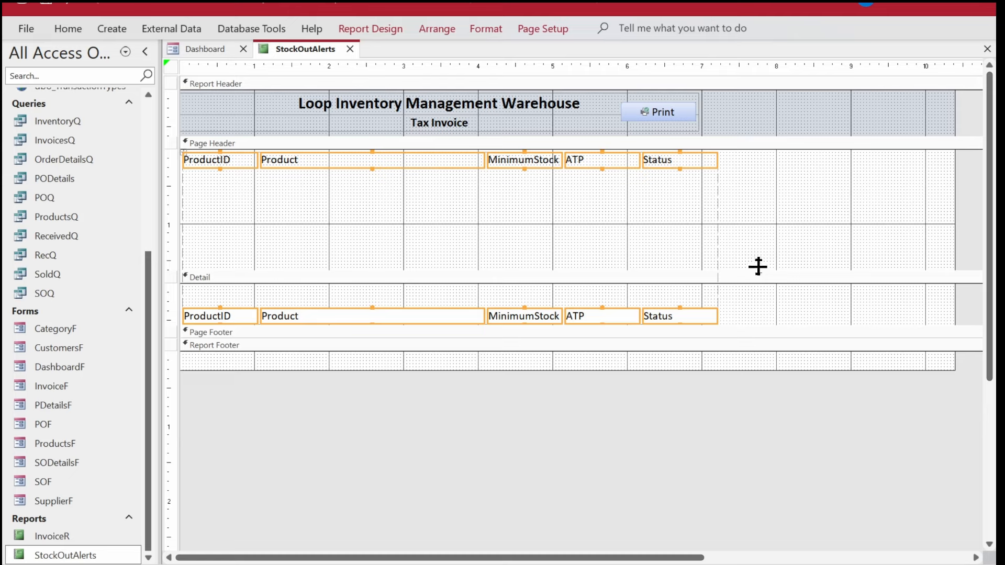
# - Shrink the Page Header section to fit its labels, and move the field row up in a shortened Detail section
pyautogui.click(751, 198)
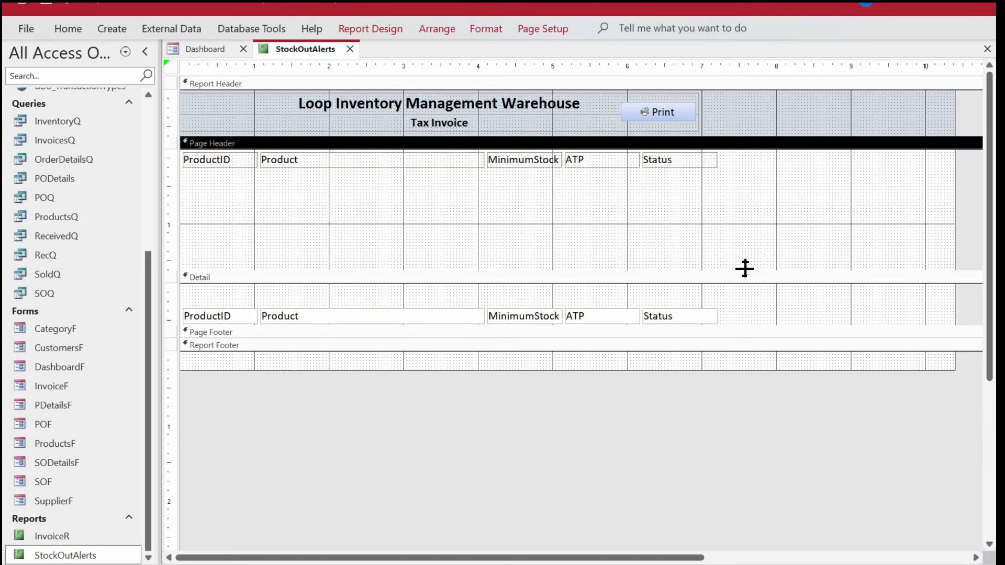
pyautogui.moveTo(744, 269); pyautogui.dragTo(737, 169)
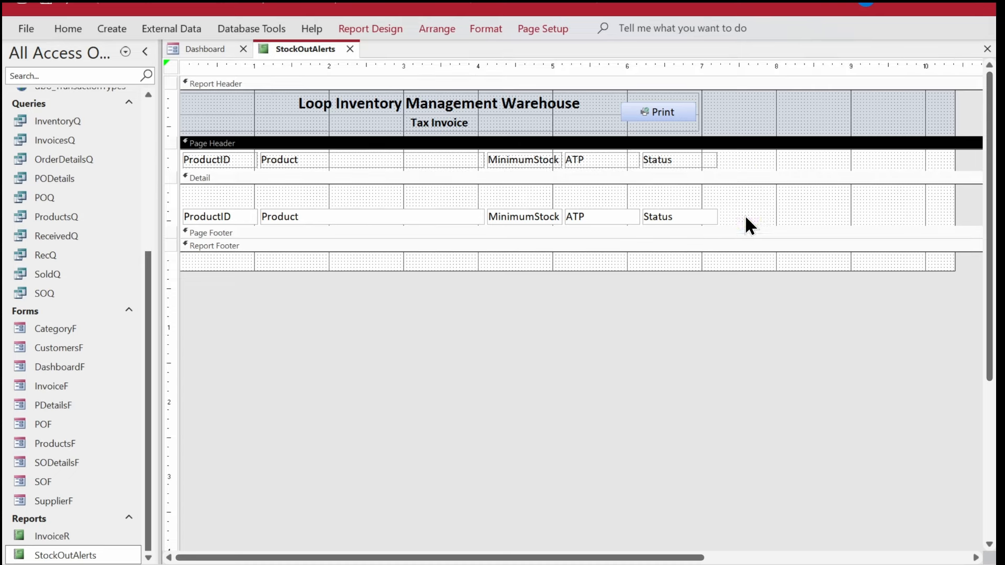
pyautogui.moveTo(745, 214); pyautogui.dragTo(190, 194)
pyautogui.moveTo(621, 224); pyautogui.dragTo(621, 206)
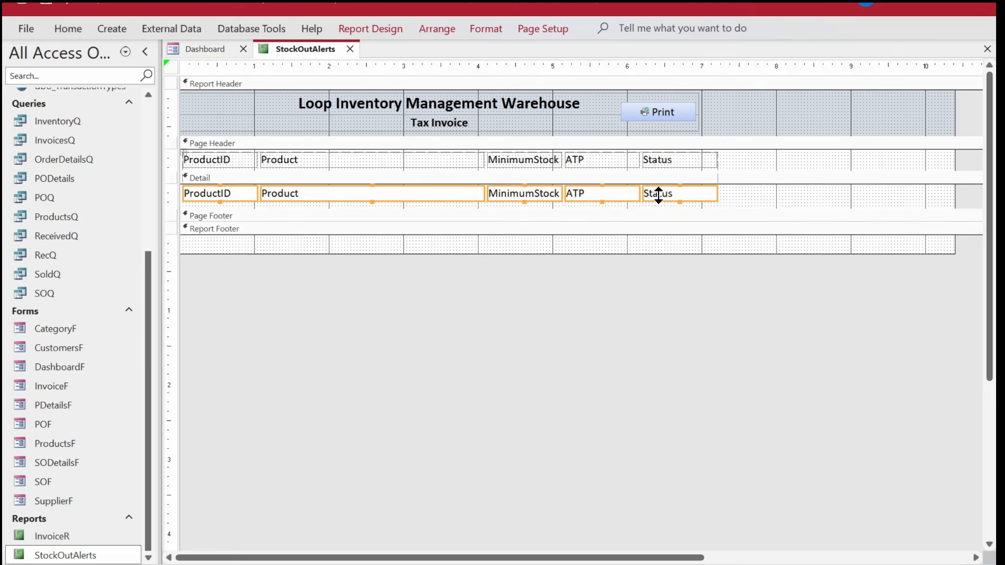
# - Narrow the ProductID column to fit its label and reduce the report's width to about 7 inches
pyautogui.moveTo(953, 189); pyautogui.dragTo(722, 192)
pyautogui.click(231, 144)
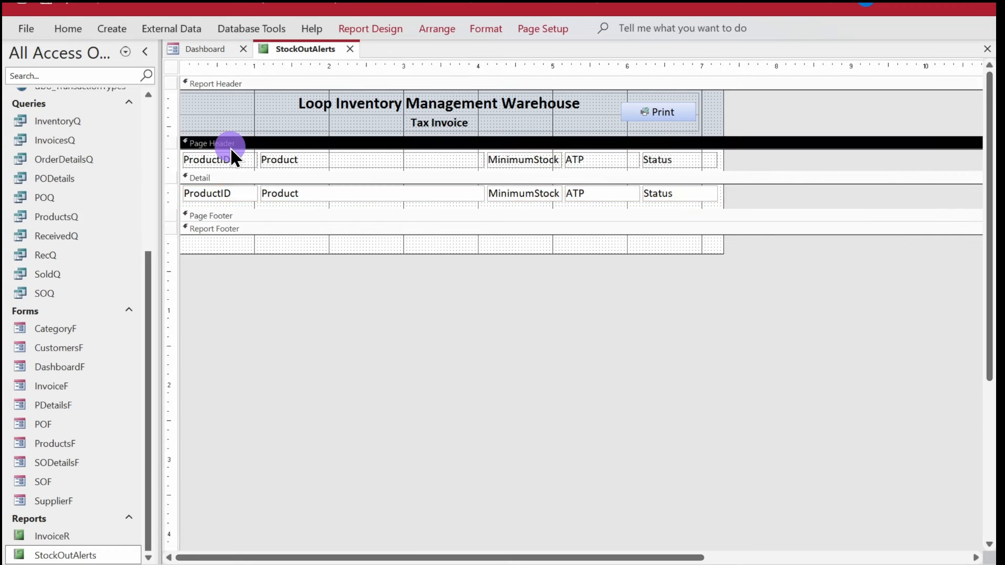
pyautogui.click(227, 150)
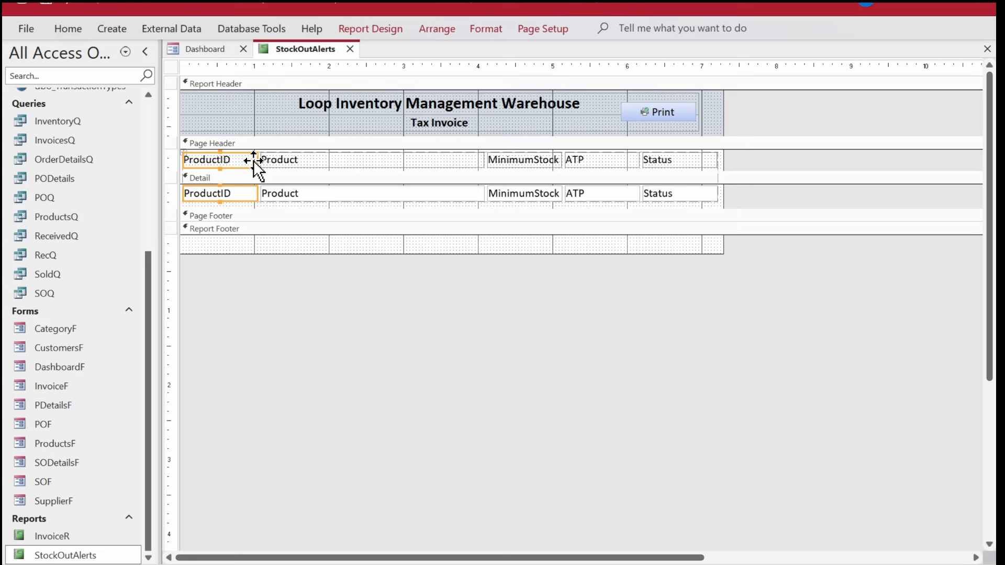
pyautogui.moveTo(257, 160); pyautogui.dragTo(235, 162)
pyautogui.moveTo(722, 93); pyautogui.dragTo(701, 99)
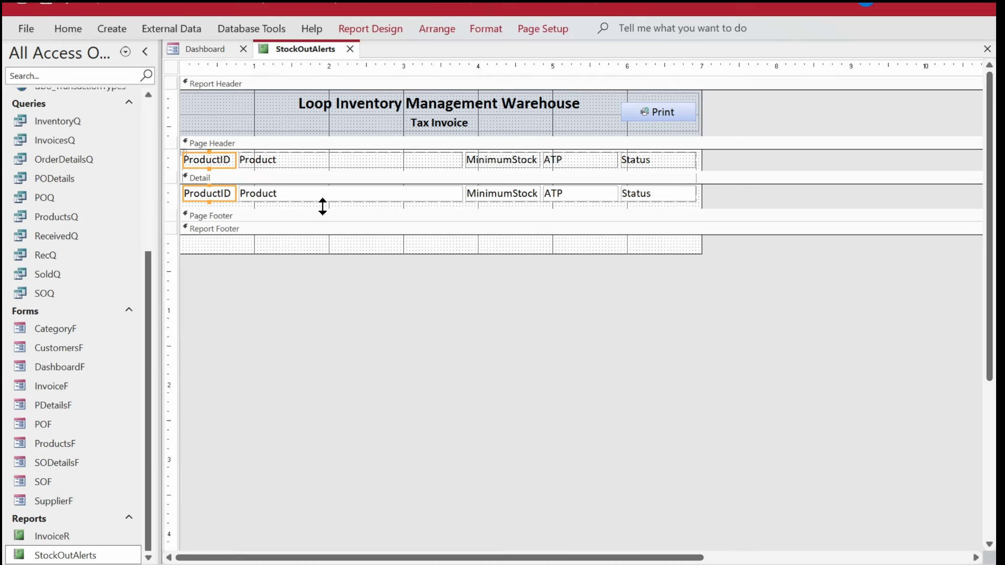
pyautogui.click(478, 304)
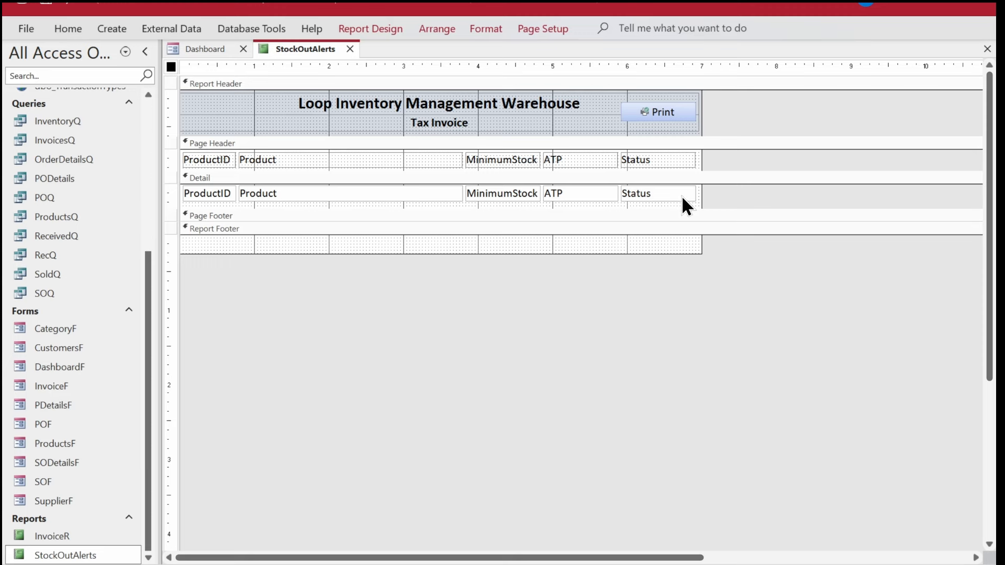
# - Give all the text boxes in the Detail section a transparent shape outline
pyautogui.moveTo(705, 206); pyautogui.dragTo(221, 194)
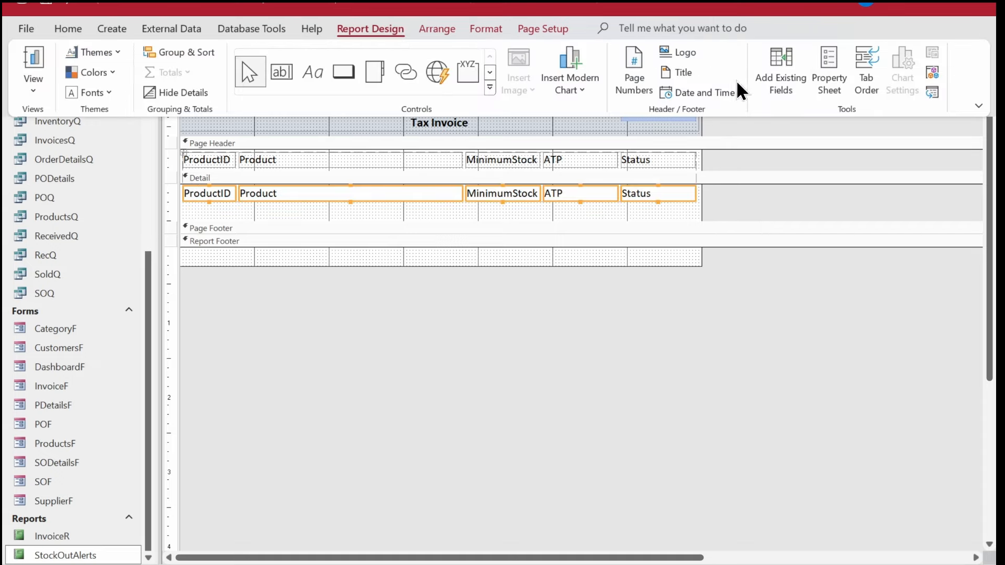
pyautogui.click(472, 32)
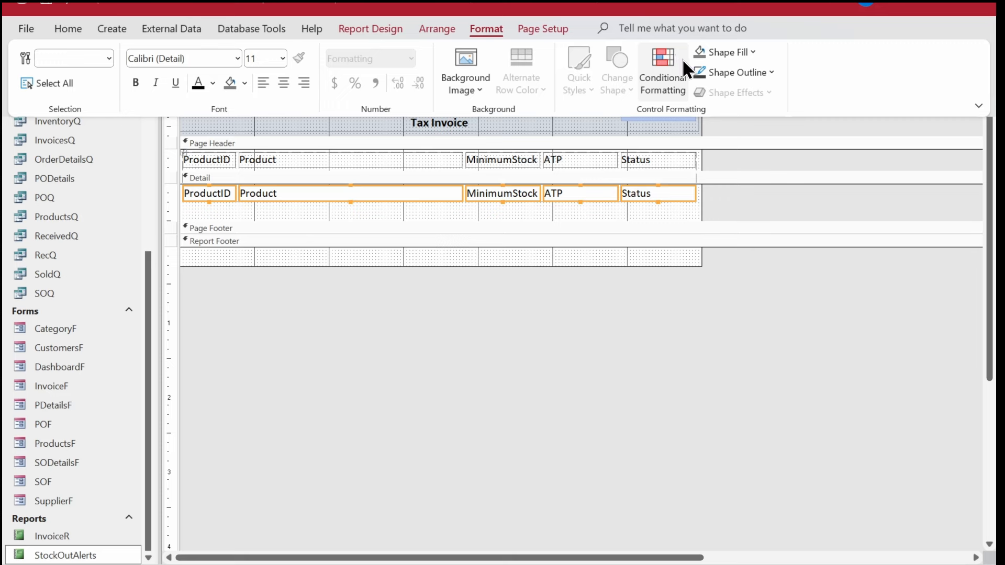
pyautogui.click(745, 72)
pyautogui.click(739, 391)
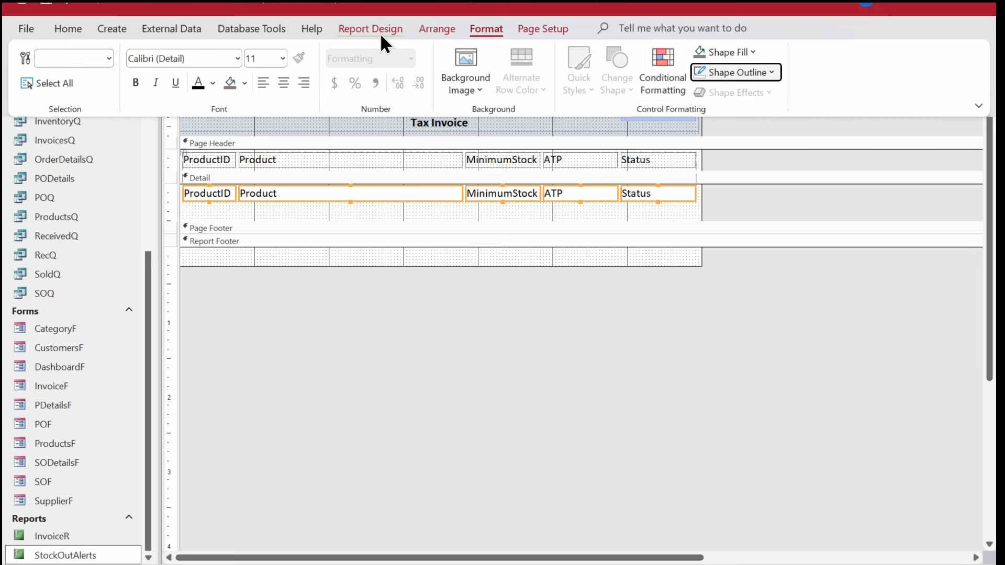
# - Set the height of the Detail section's text boxes to 0.3"
pyautogui.click(379, 33)
pyautogui.click(839, 78)
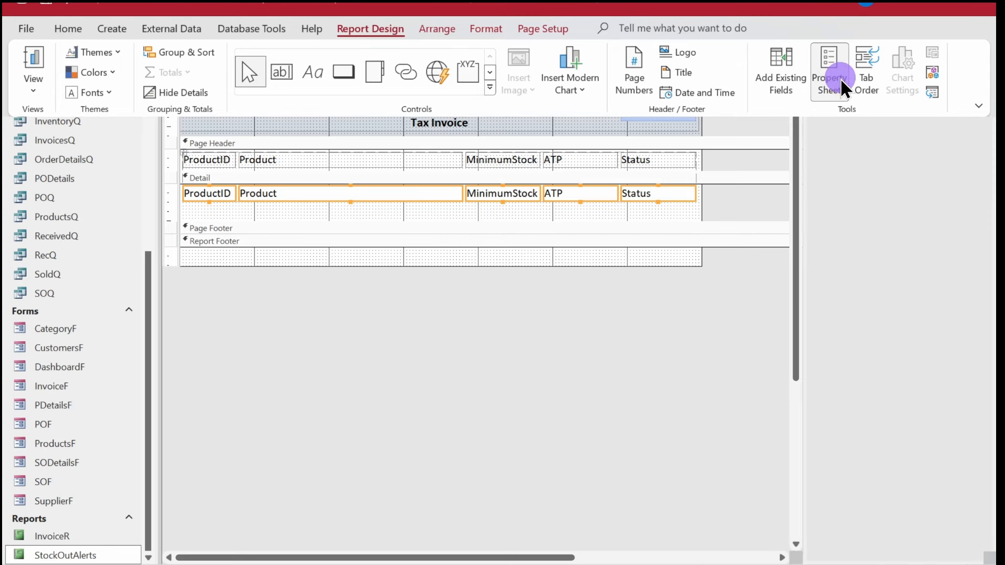
pyautogui.click(824, 122)
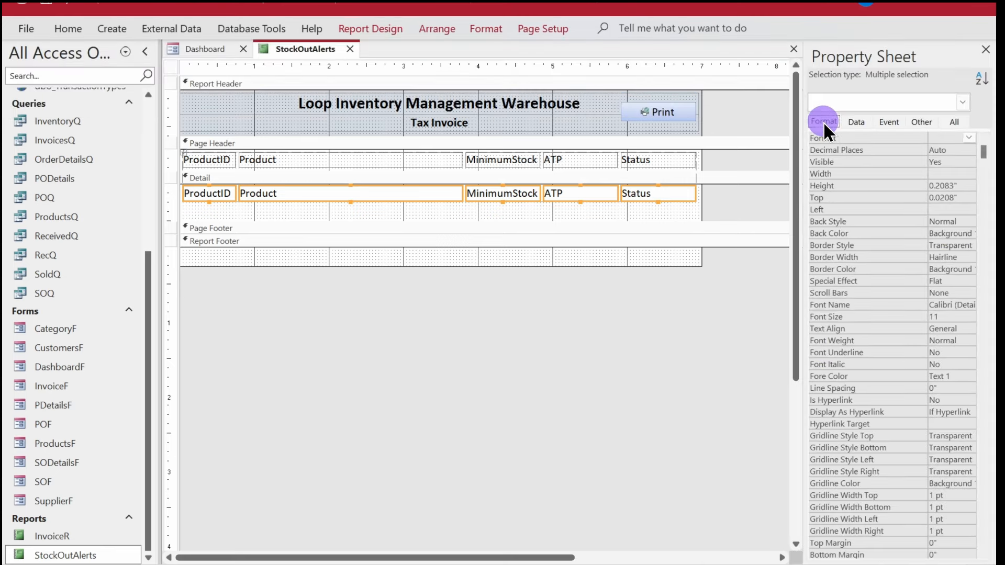
pyautogui.click(950, 185)
pyautogui.write('0.3')
pyautogui.press('Tab')
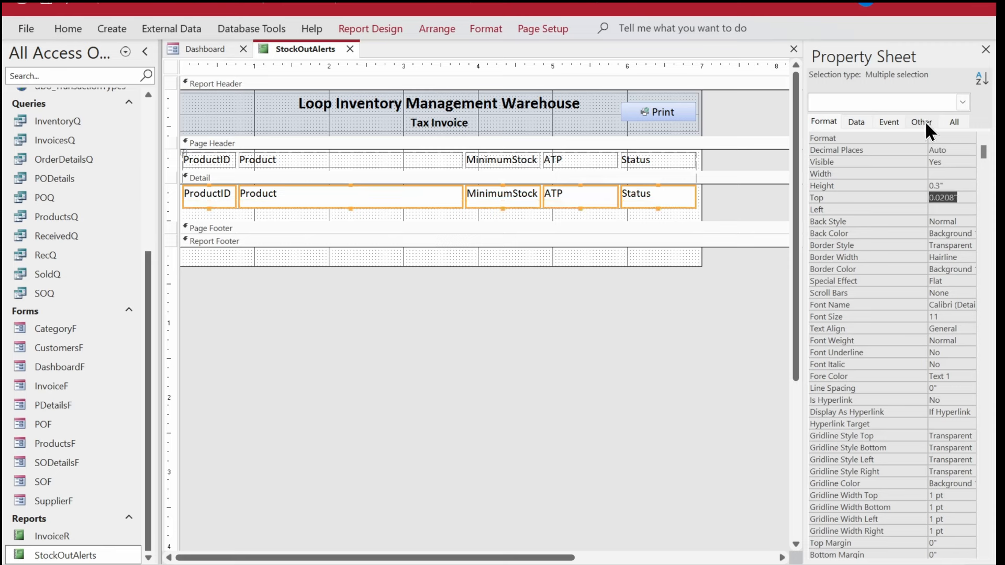
# - Set the top margin of the Detail section's text boxes to 0.05"
pyautogui.click(935, 552)
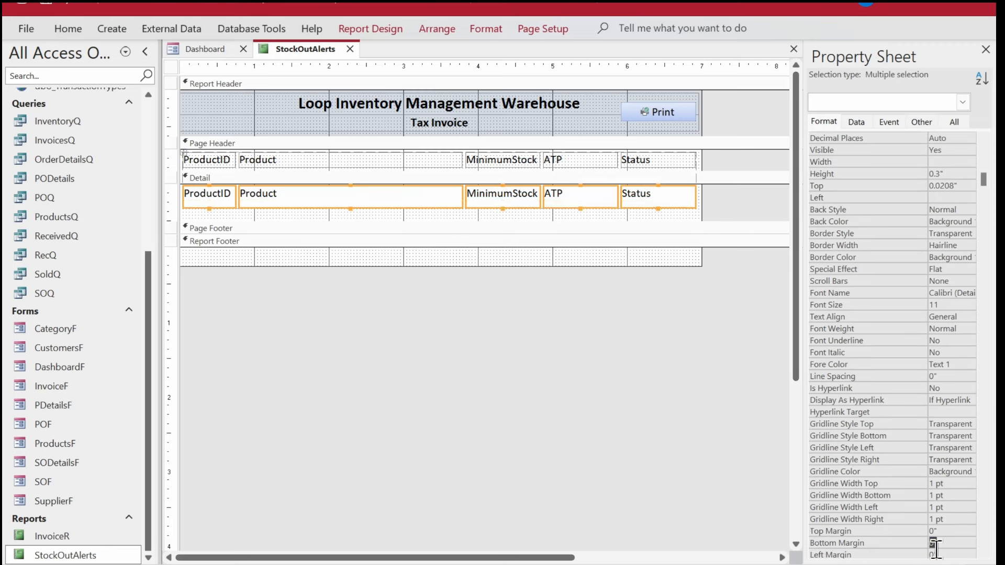
pyautogui.click(947, 530)
pyautogui.write('0.05')
pyautogui.press('Tab')
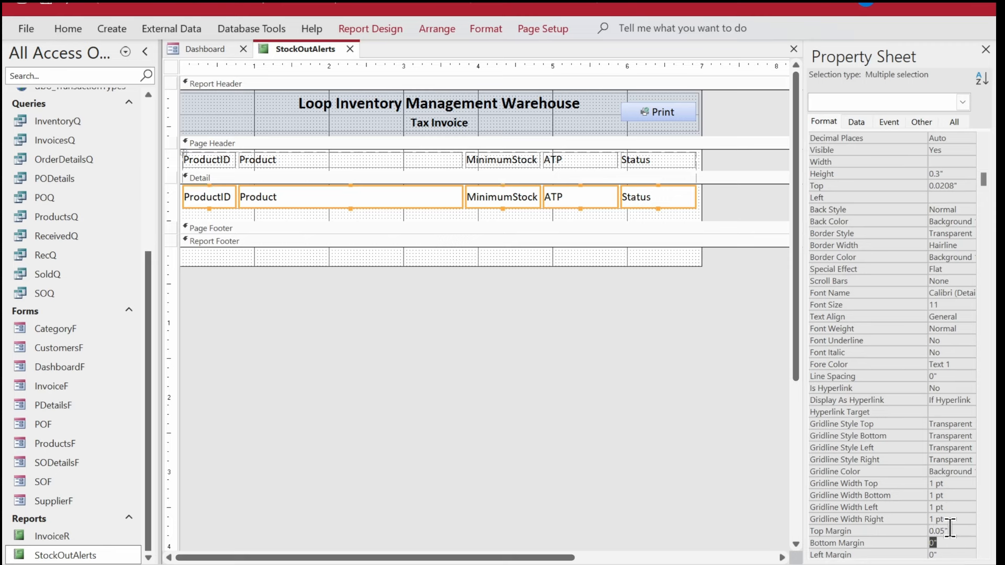
# - Draw a horizontal line about 6.9" wide beneath the Detail section's text boxes and save the report
pyautogui.click(388, 28)
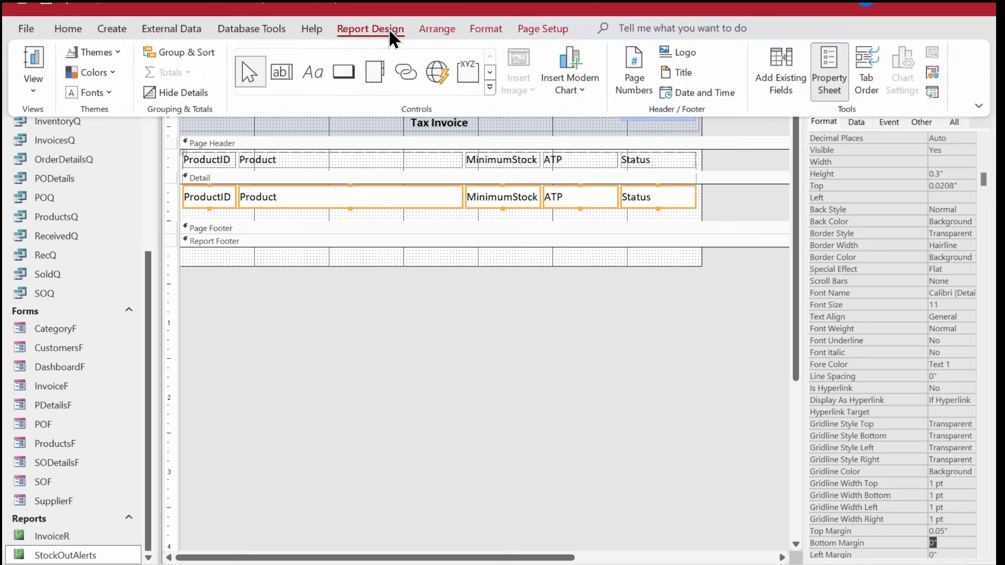
pyautogui.click(490, 73)
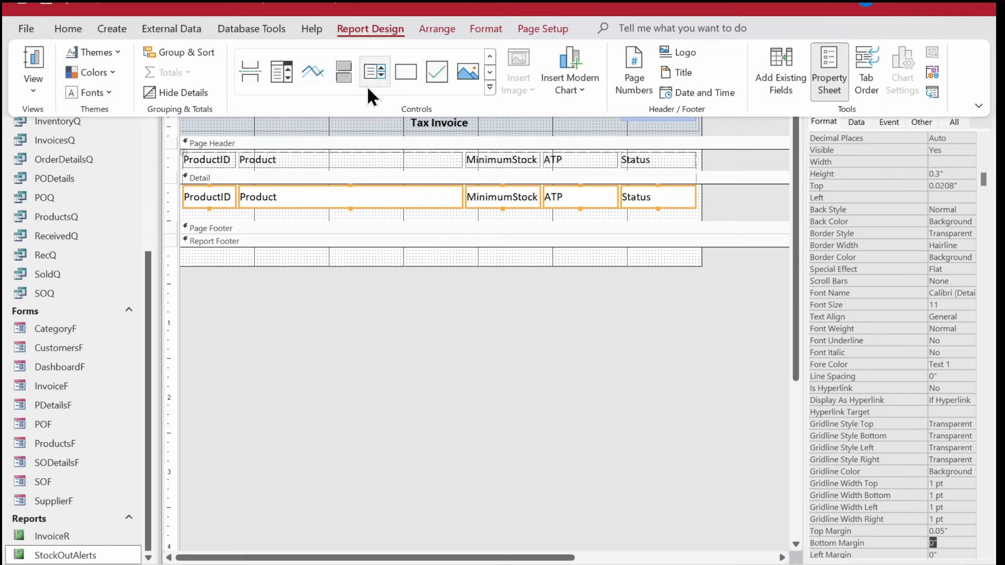
pyautogui.click(320, 76)
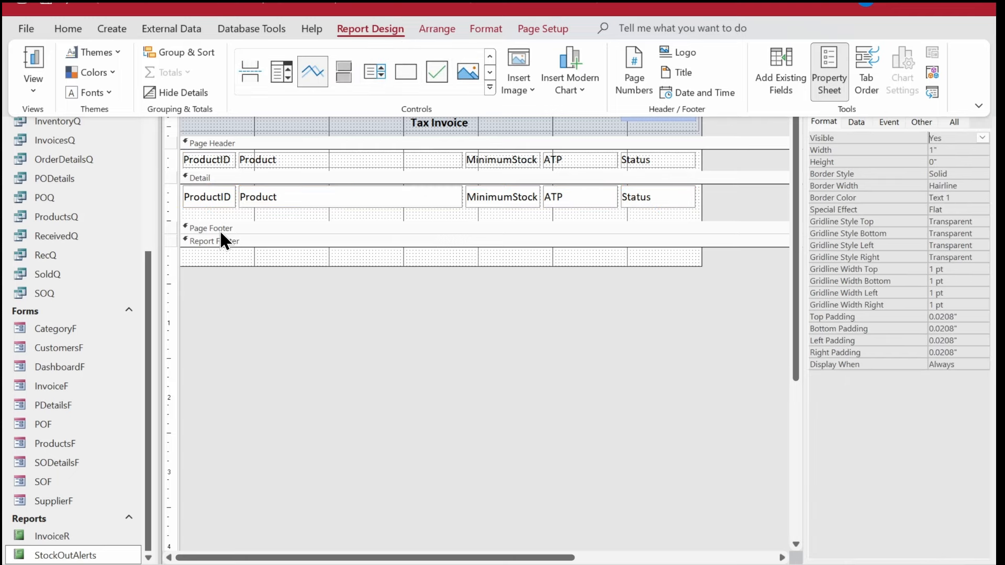
pyautogui.moveTo(208, 223)
pyautogui.mouseDown()
pyautogui.moveTo(181, 206)
pyautogui.moveTo(581, 231)
pyautogui.moveTo(661, 206)
pyautogui.moveTo(740, 218)
pyautogui.moveTo(729, 208)
pyautogui.mouseUp()
pyautogui.rightClick(320, 48)
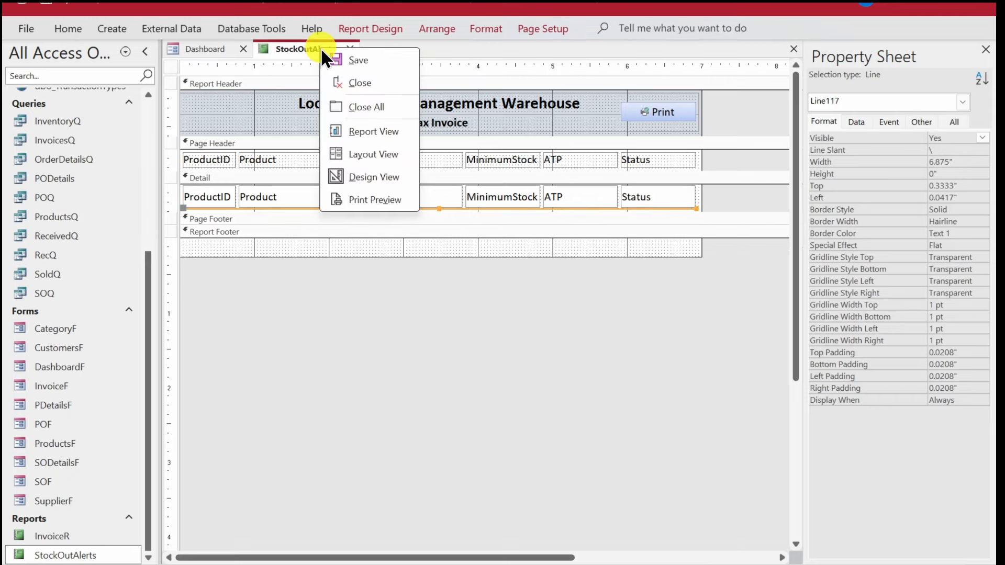
pyautogui.click(329, 56)
# - Check the StockOutAlerts layout in Report View, then return the report to Design View
pyautogui.rightClick(327, 49)
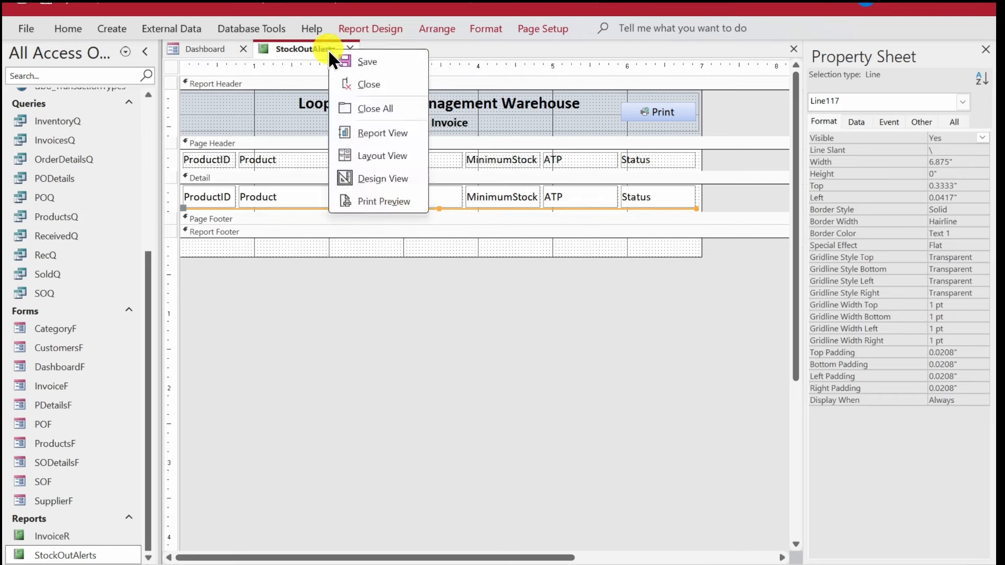
pyautogui.click(376, 132)
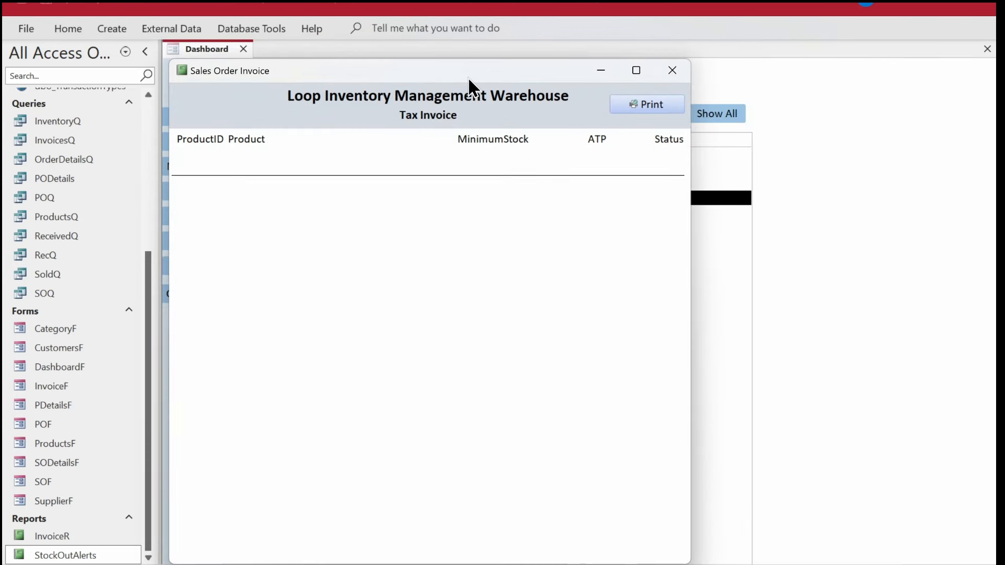
pyautogui.moveTo(463, 74); pyautogui.dragTo(545, 78)
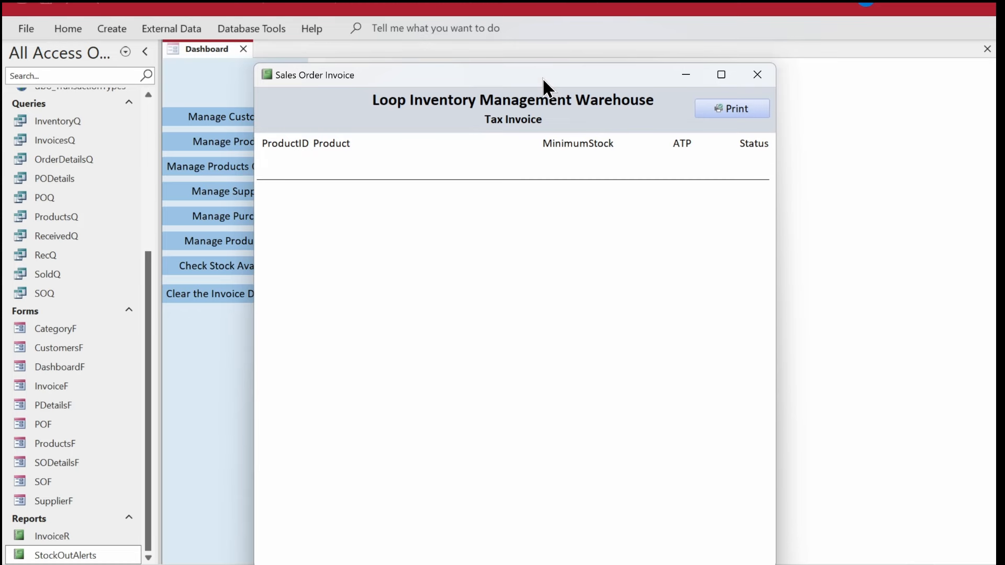
pyautogui.rightClick(543, 80)
pyautogui.click(574, 178)
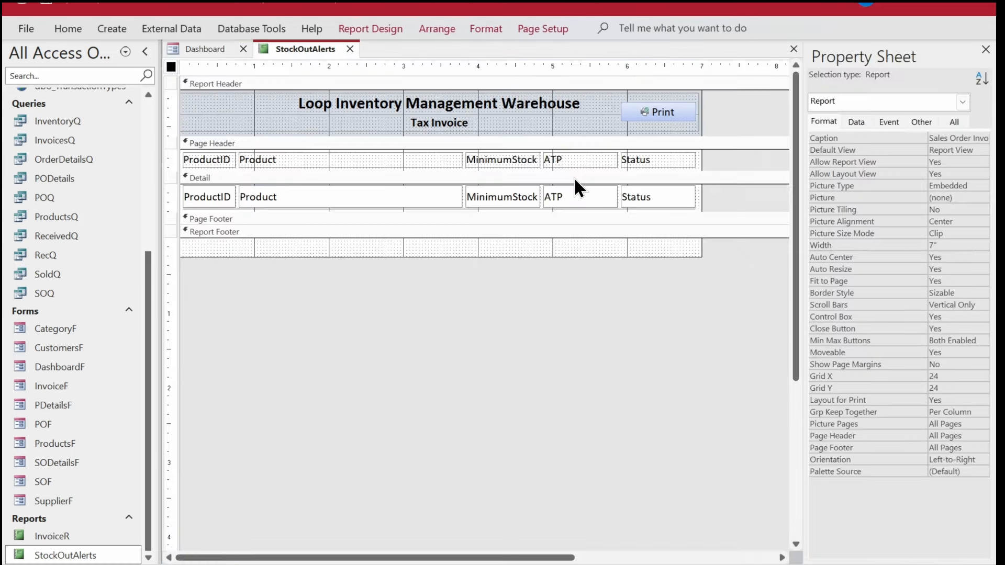
# - Add a space to two Page Header labels so they read "Product ID" and "Minimum Stock"
pyautogui.click(220, 161)
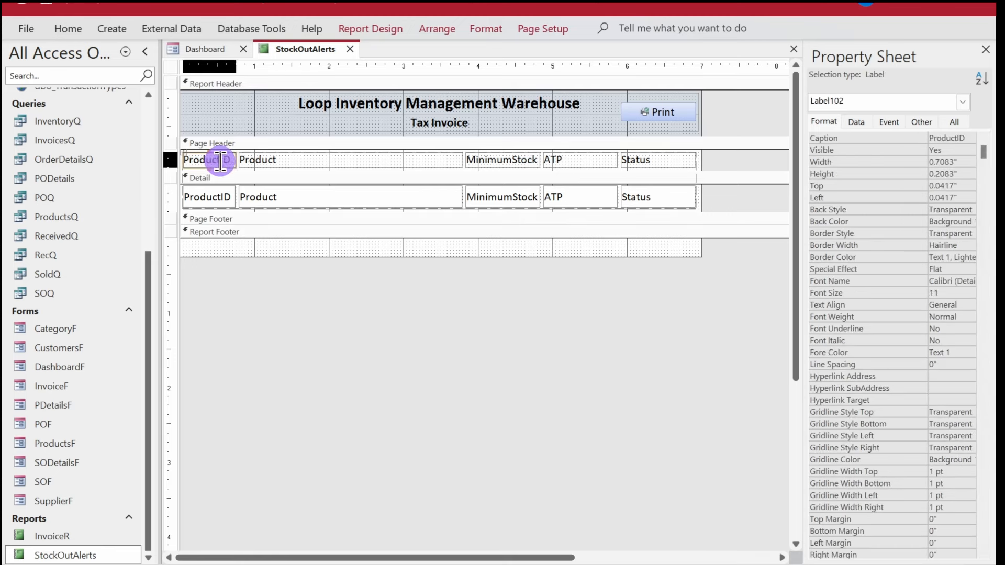
pyautogui.click(221, 159)
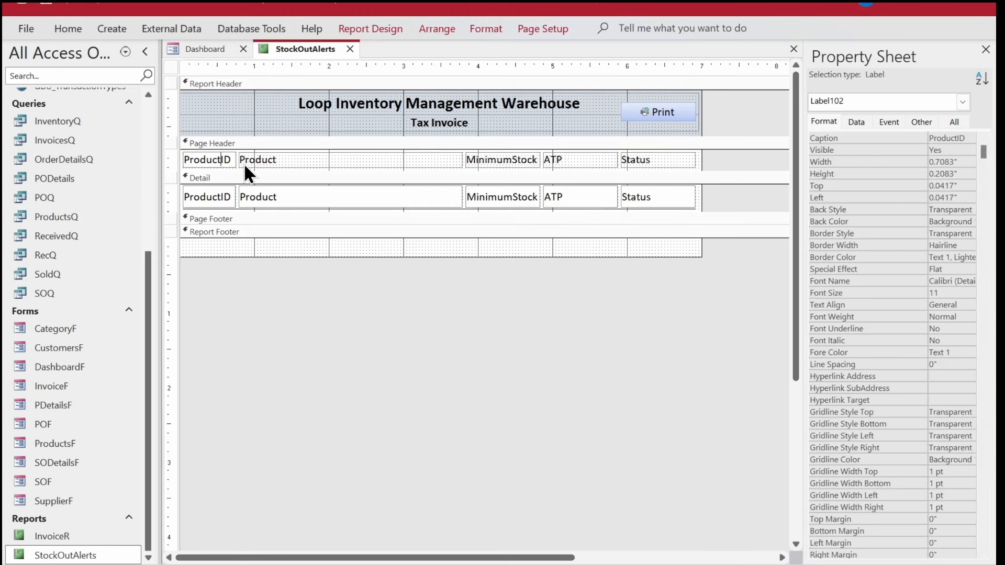
pyautogui.press('Return')
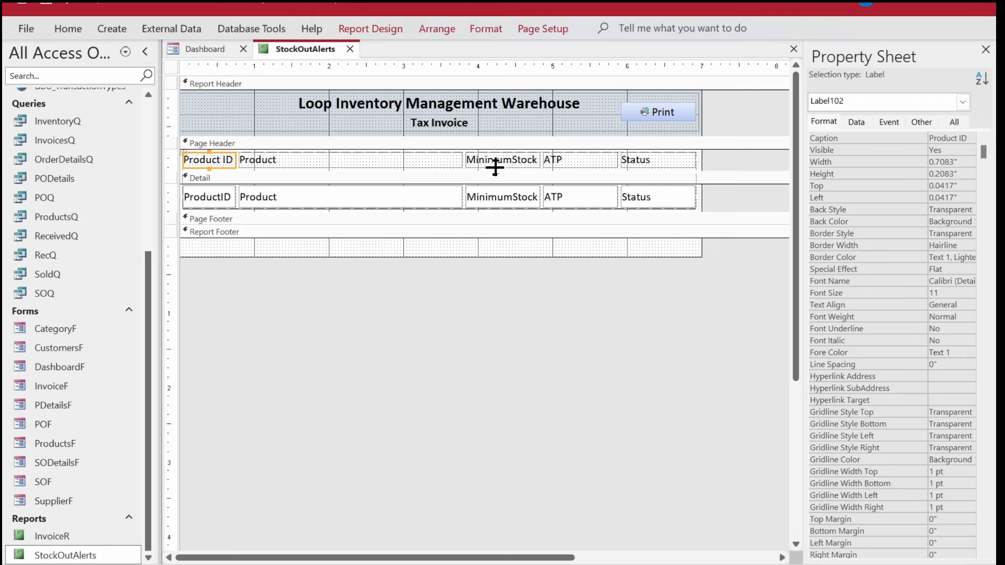
pyautogui.click(522, 160)
pyautogui.click(516, 160)
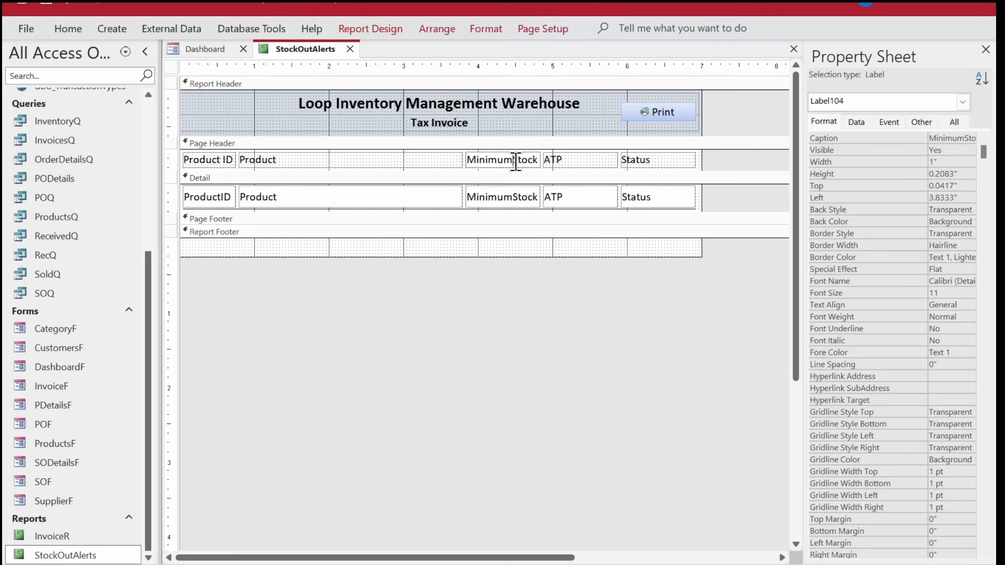
pyautogui.press('Return')
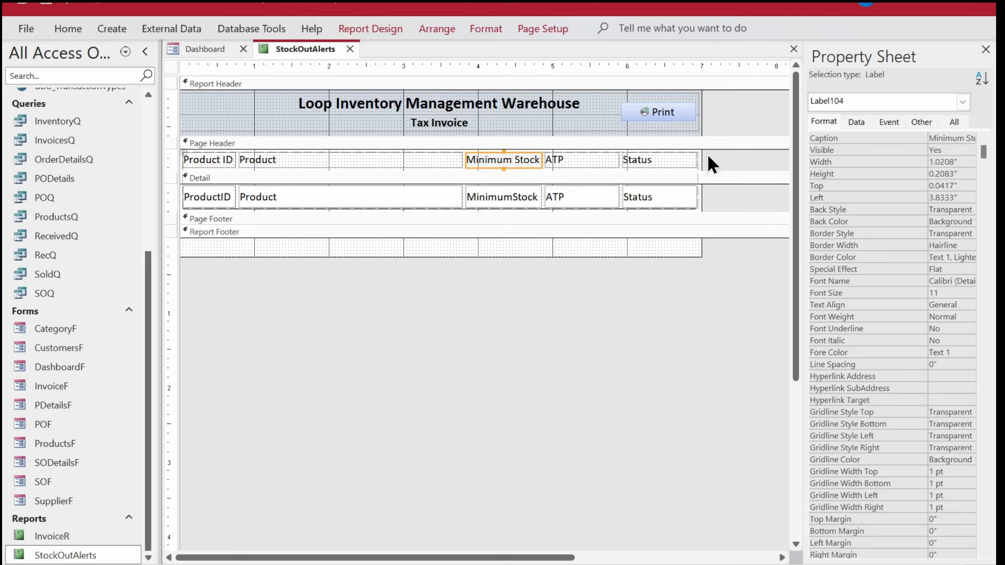
# - Center the text of the Minimum Stock and ATP columns, including both their header labels and Detail text boxes
pyautogui.click(566, 149)
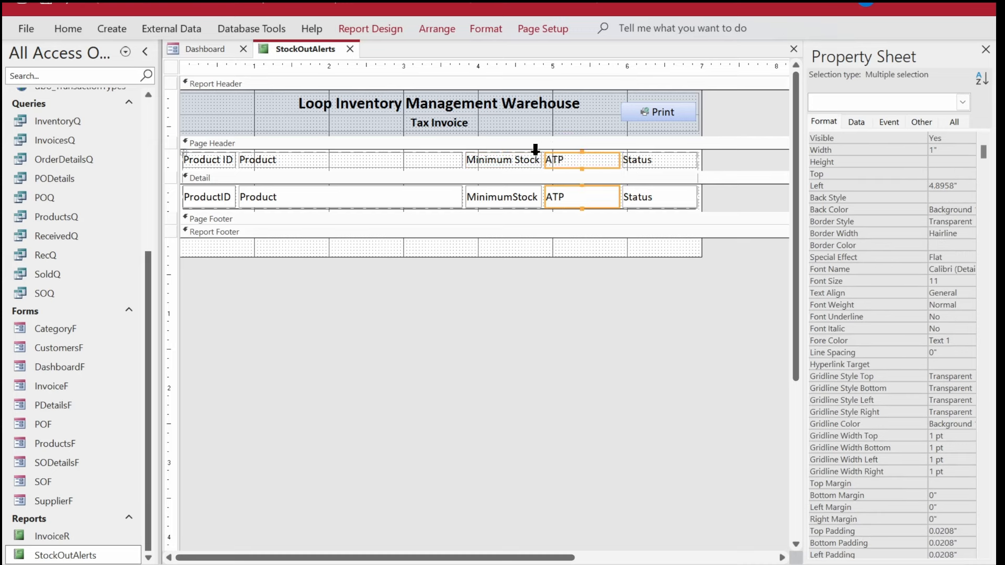
pyautogui.keyDown('shift'); pyautogui.click(517, 149); pyautogui.keyUp('shift')
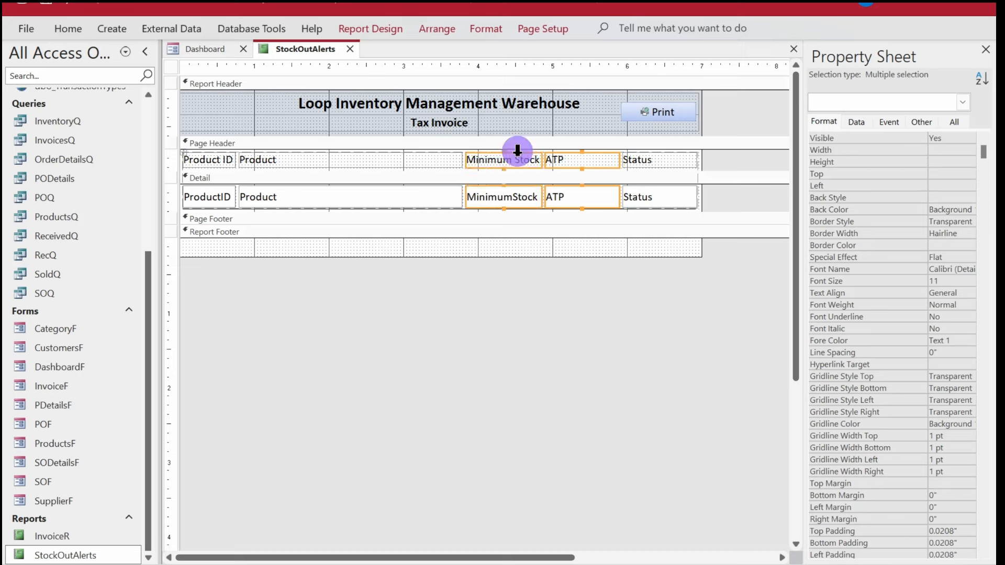
pyautogui.click(69, 28)
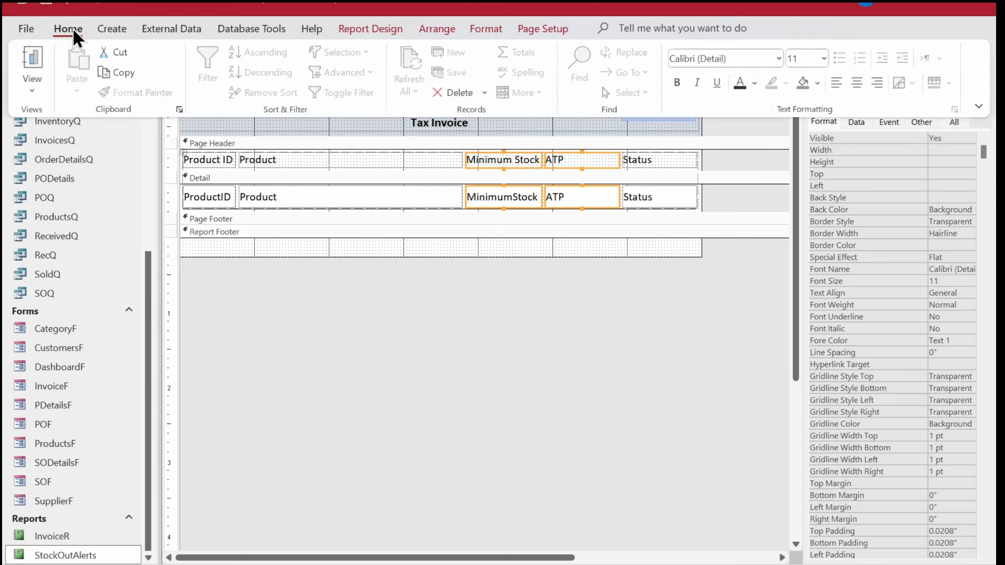
pyautogui.click(865, 84)
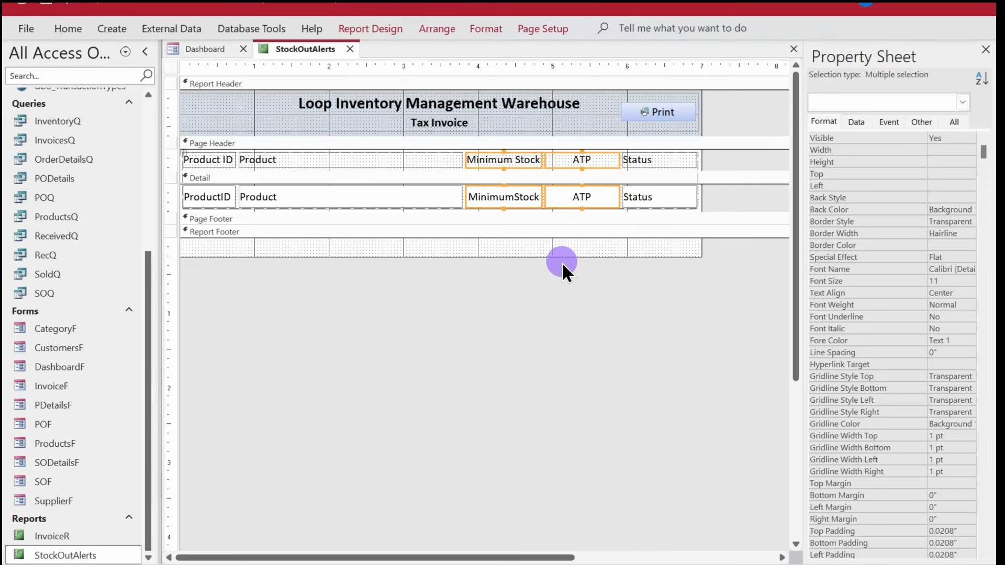
# - Center the Status column's header label and Detail text box, and save the report
pyautogui.click(658, 149)
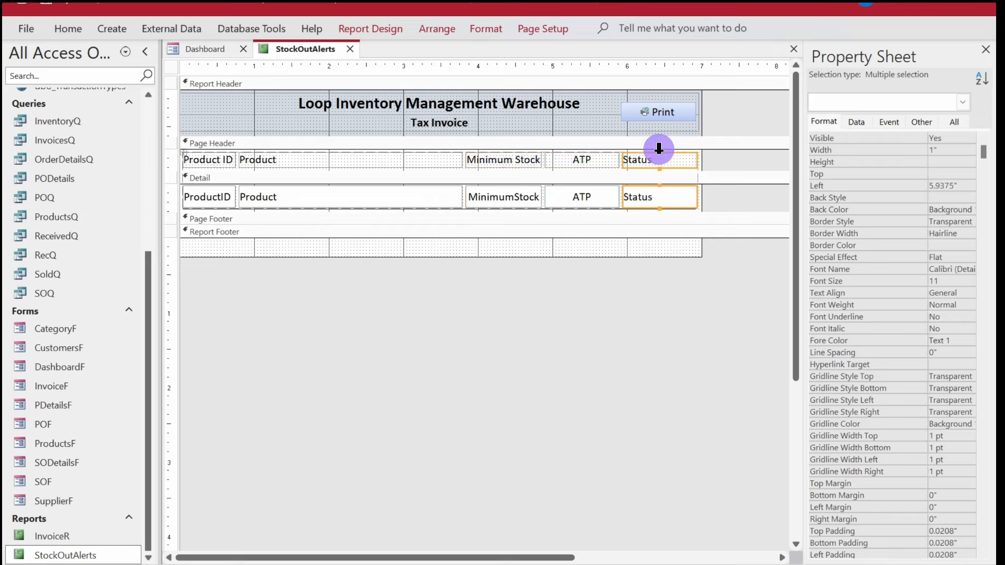
pyautogui.click(62, 28)
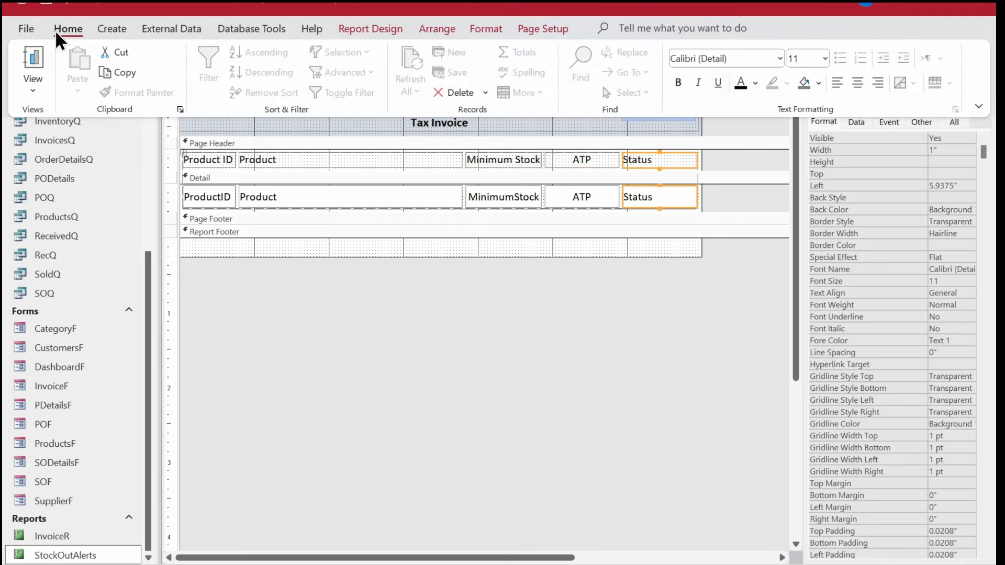
pyautogui.click(856, 82)
pyautogui.click(438, 295)
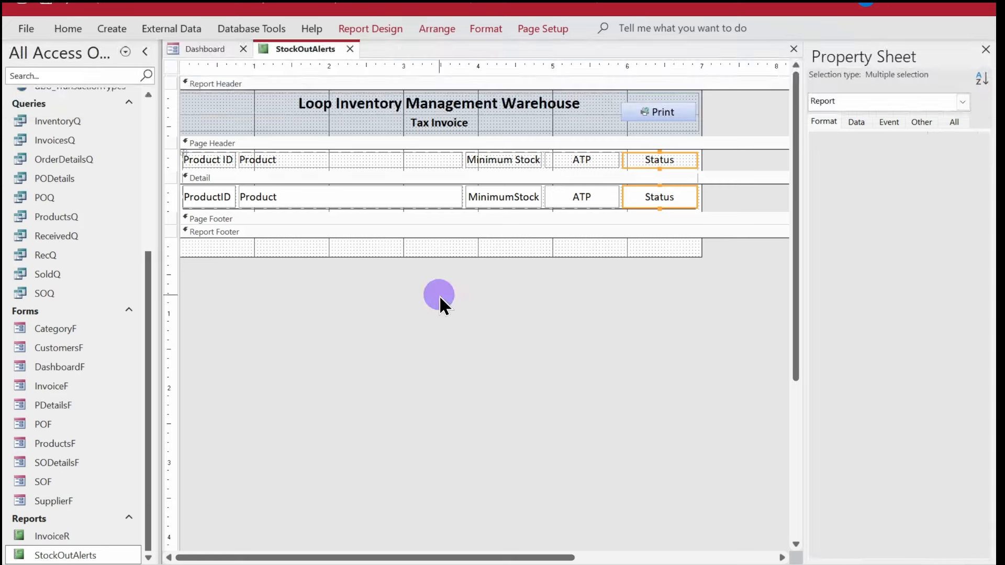
pyautogui.click(439, 295)
pyautogui.rightClick(299, 51)
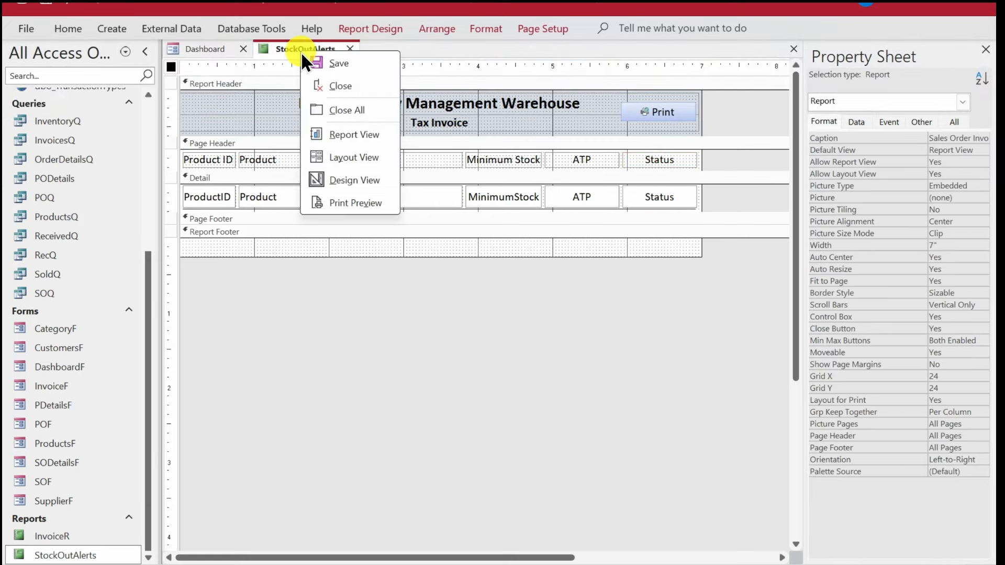
pyautogui.click(314, 60)
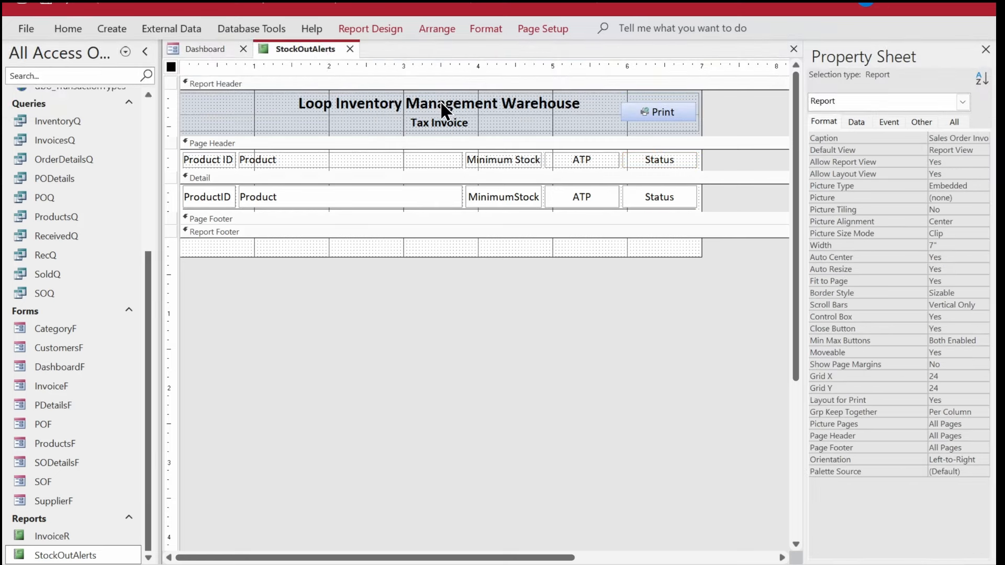
# - Replace the "Tax Invoice" subtitle in the Report Header with "Out of Stock Alert"
pyautogui.click(432, 123)
pyautogui.click(416, 123)
pyautogui.moveTo(411, 123); pyautogui.dragTo(494, 122)
pyautogui.write('Out of')
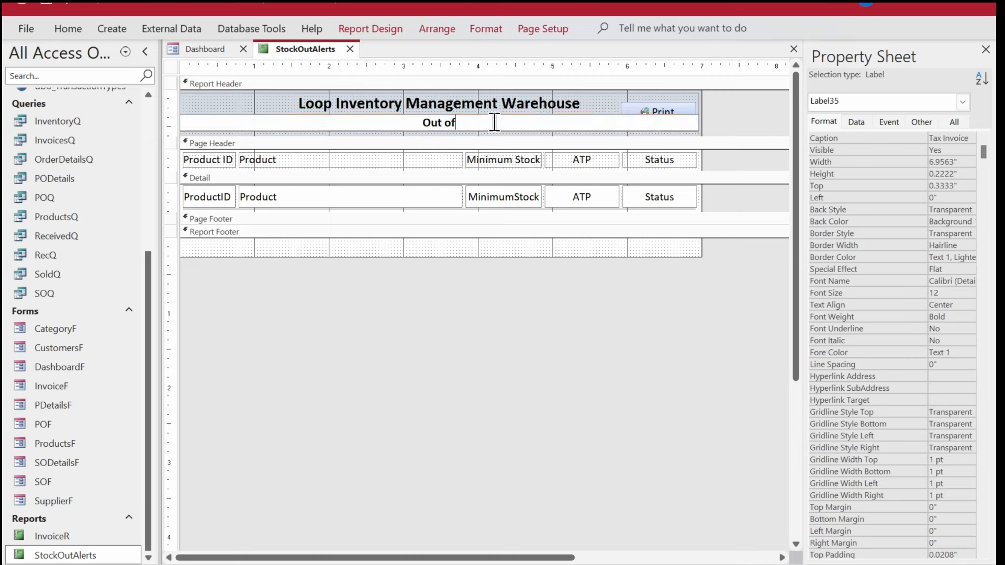
pyautogui.write(' Stock A')
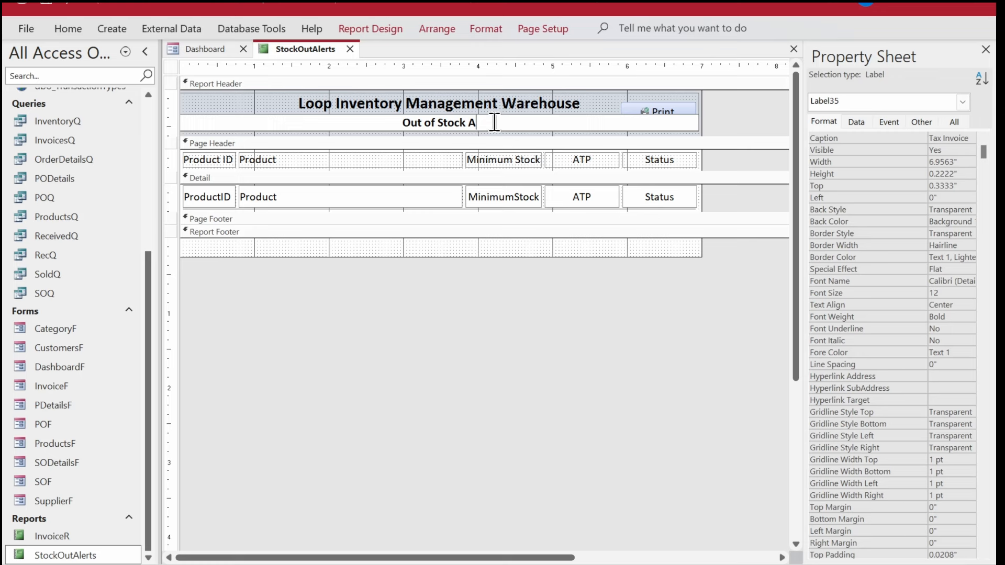
pyautogui.write('lert')
pyautogui.press('Return')
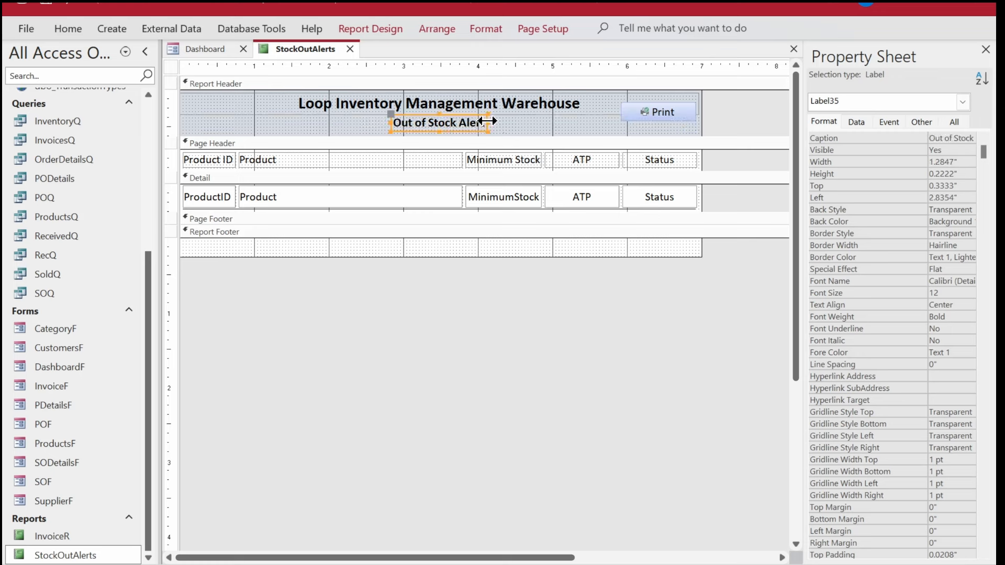
# - Widen the subtitle label in the Report Header to about 6.96" so it spans the report's width
pyautogui.moveTo(489, 124); pyautogui.dragTo(700, 119)
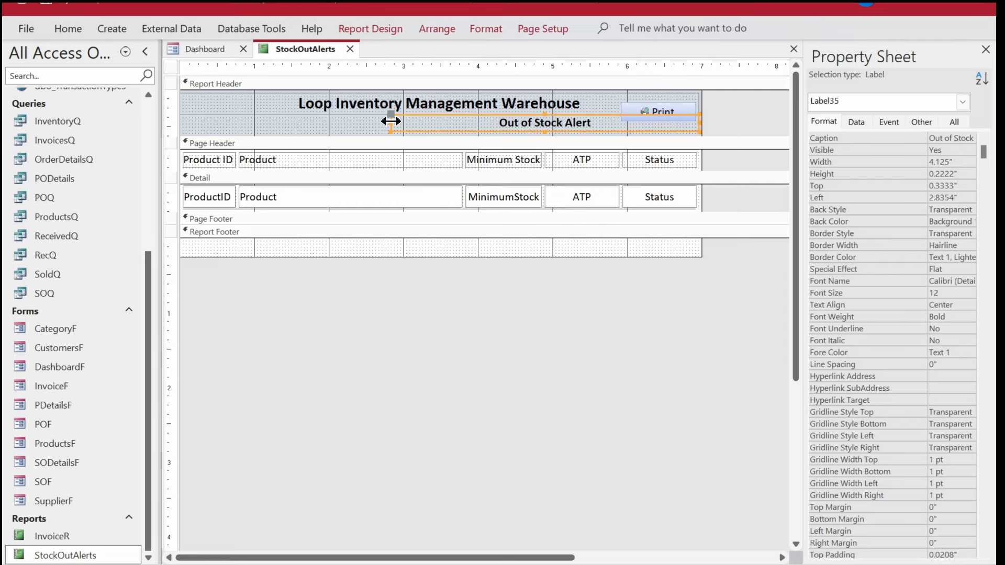
pyautogui.moveTo(388, 121); pyautogui.dragTo(180, 121)
pyautogui.rightClick(307, 46)
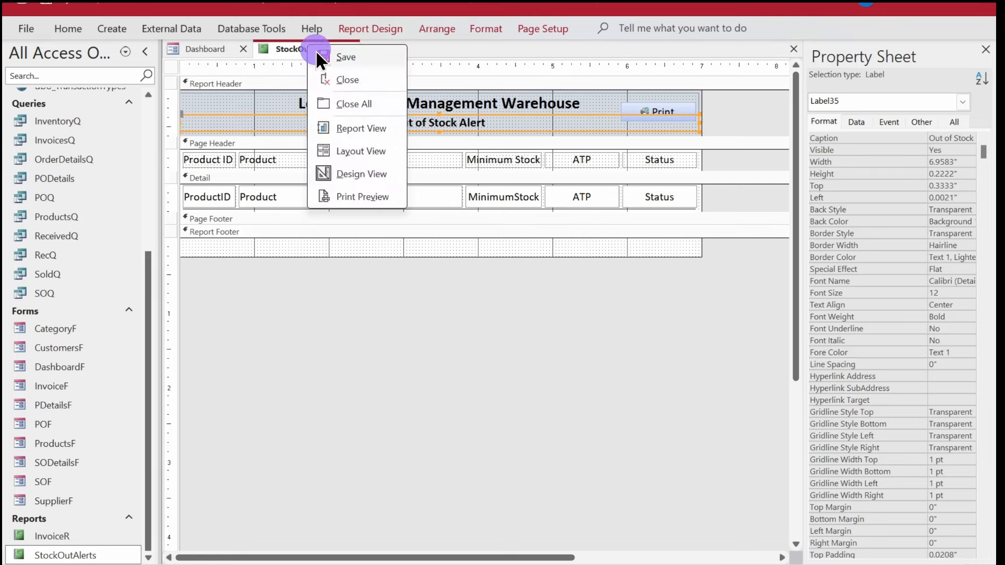
pyautogui.press('Escape')
# - Open the dbo_Products table and set the Portable Speaker's MinimumStock to 5
pyautogui.click(150, 128)
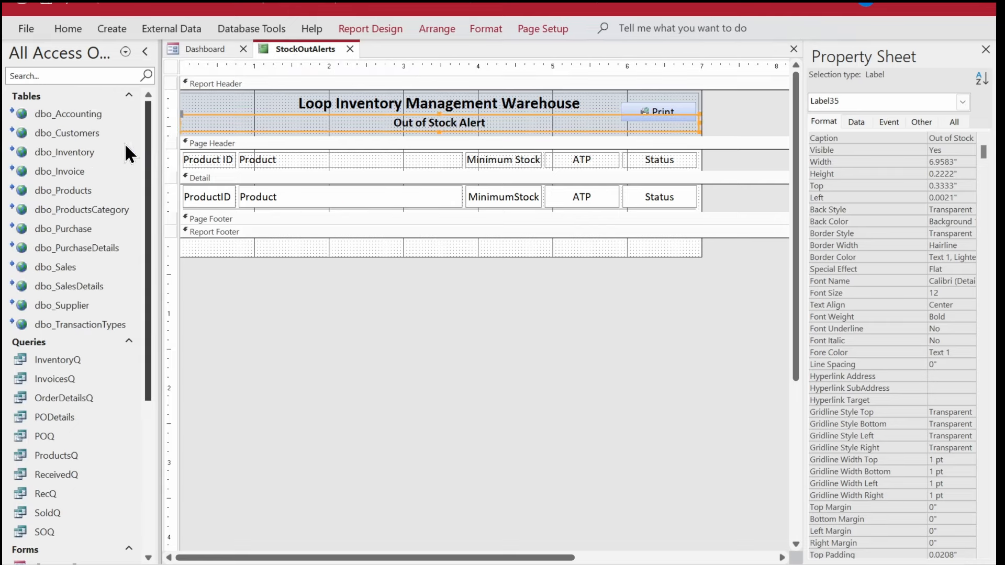
pyautogui.doubleClick(78, 192)
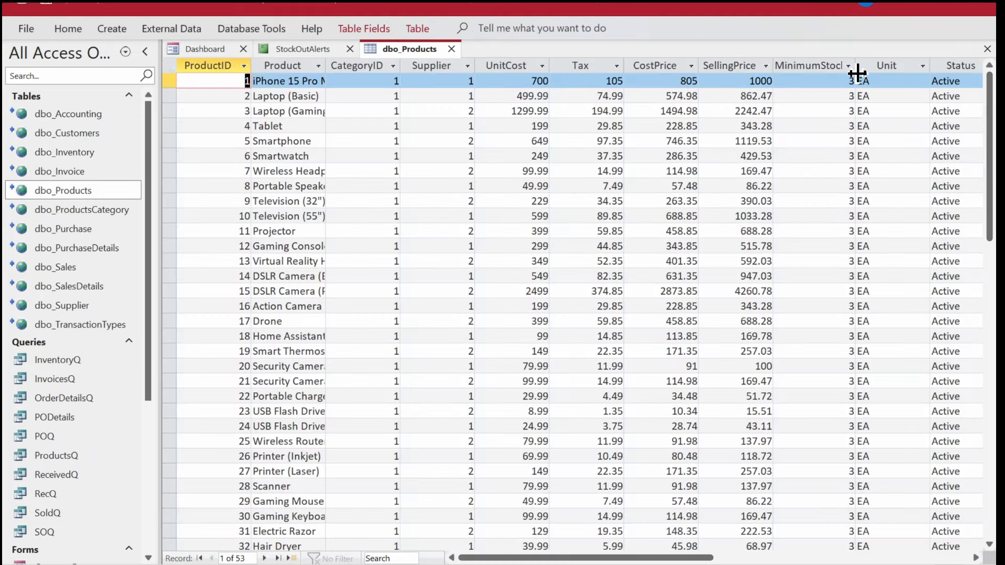
pyautogui.click(848, 187)
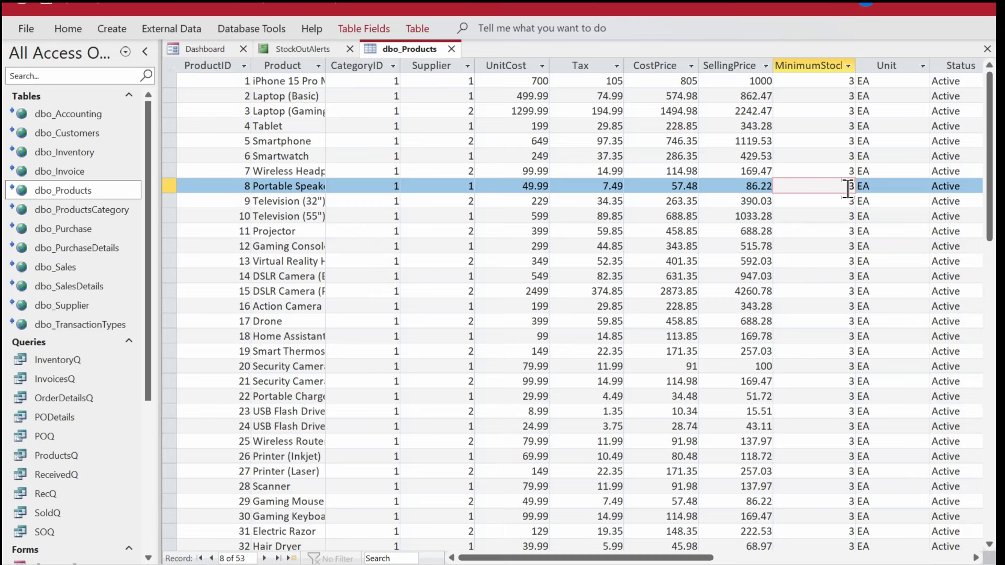
pyautogui.press('Delete')
pyautogui.write('5')
pyautogui.press('Down')
pyautogui.press('Down')
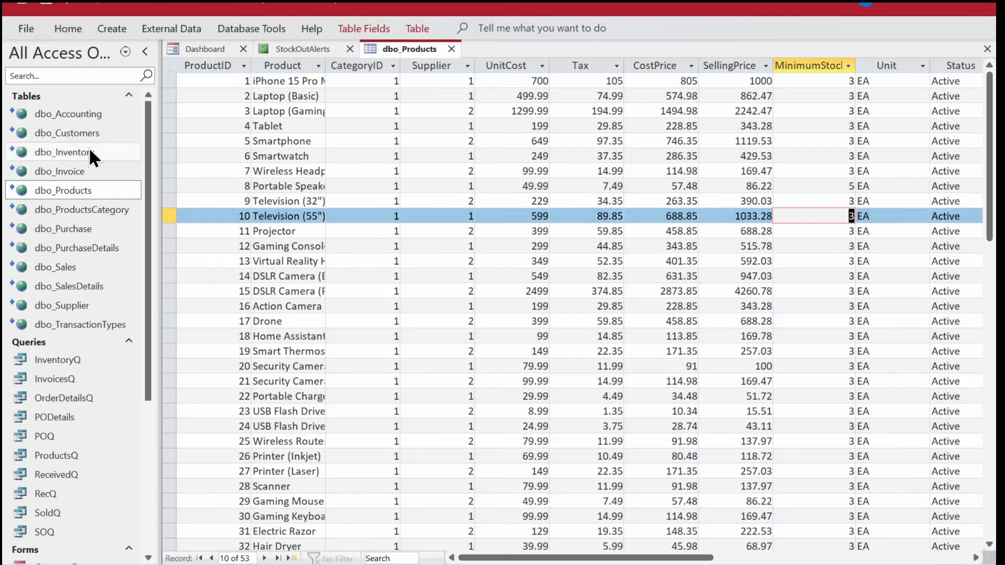
# - Open the InventoryQ query and filter its ATP column to values less than or equal to 5 to identify low-stock products
pyautogui.click(102, 192)
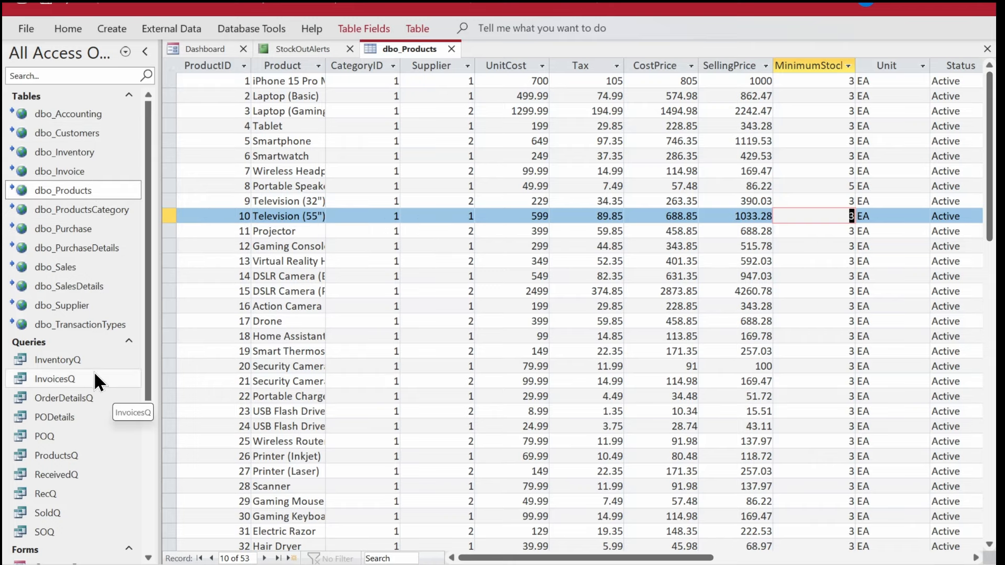
pyautogui.doubleClick(84, 357)
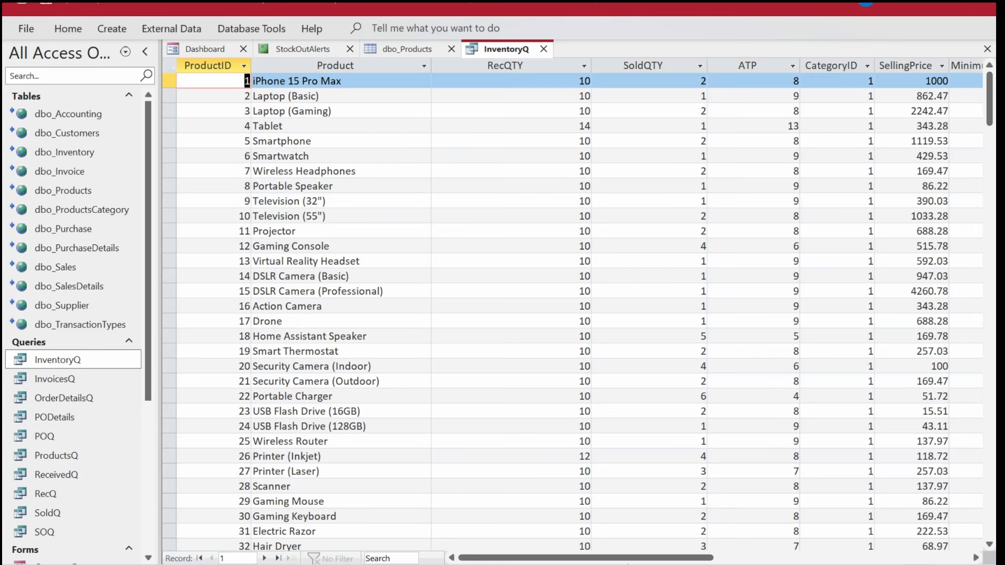
pyautogui.moveTo(628, 559); pyautogui.dragTo(701, 558)
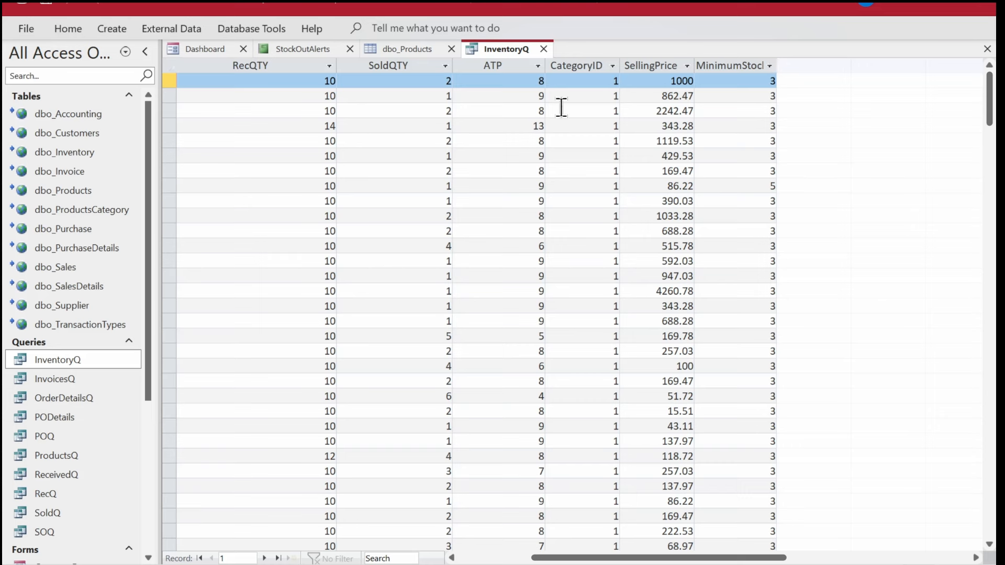
pyautogui.click(538, 67)
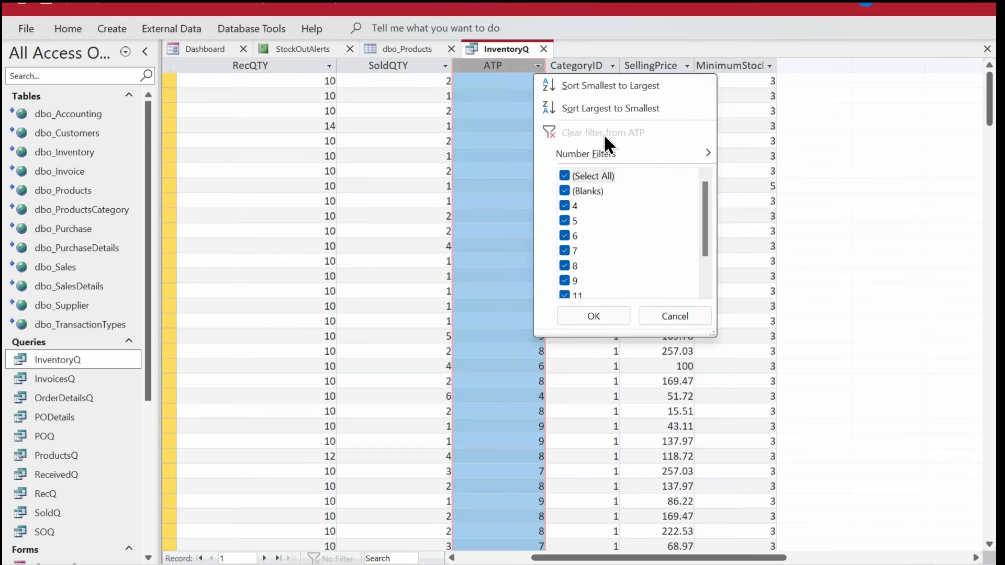
pyautogui.moveTo(603, 149)
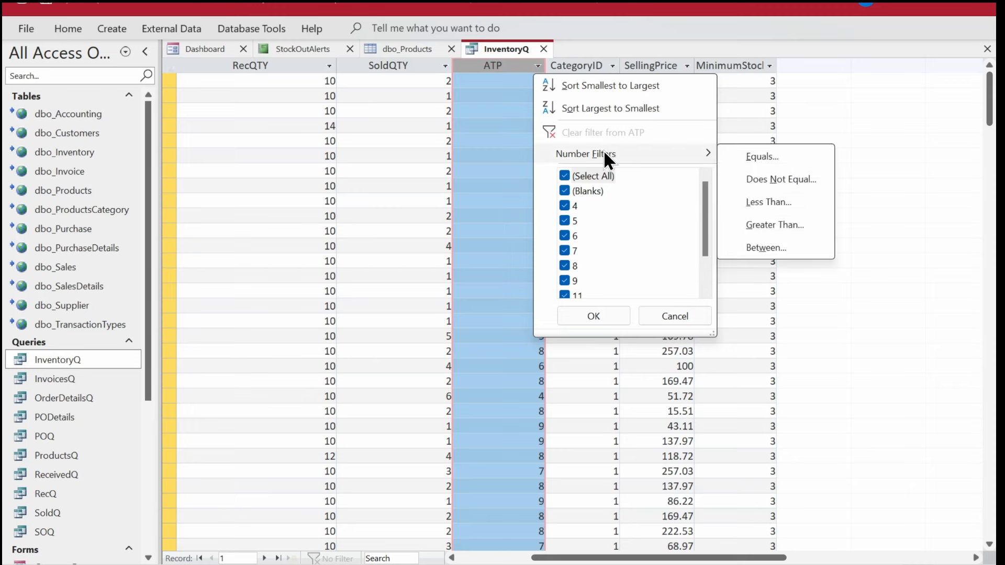
pyautogui.click(806, 202)
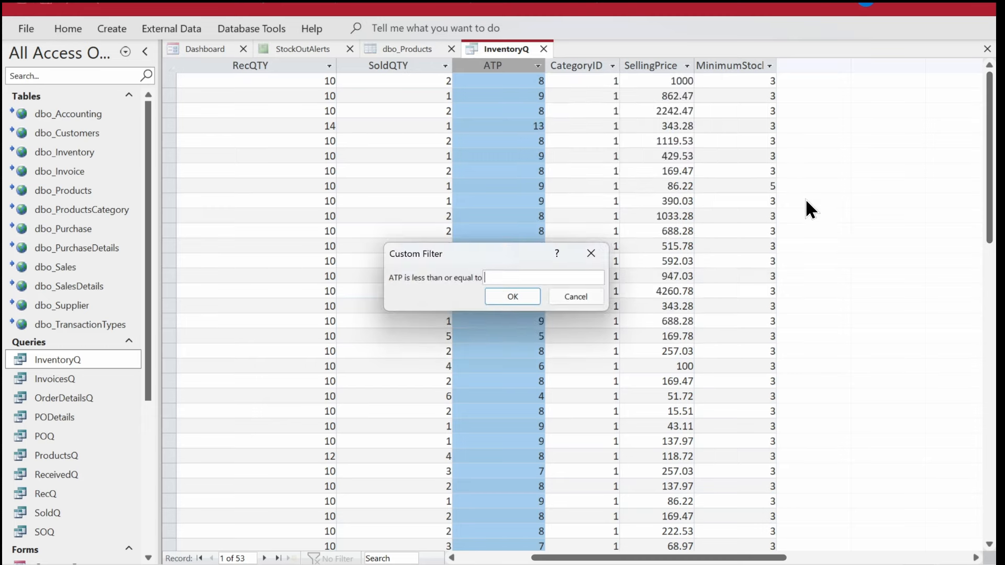
pyautogui.write('5')
pyautogui.press('Return')
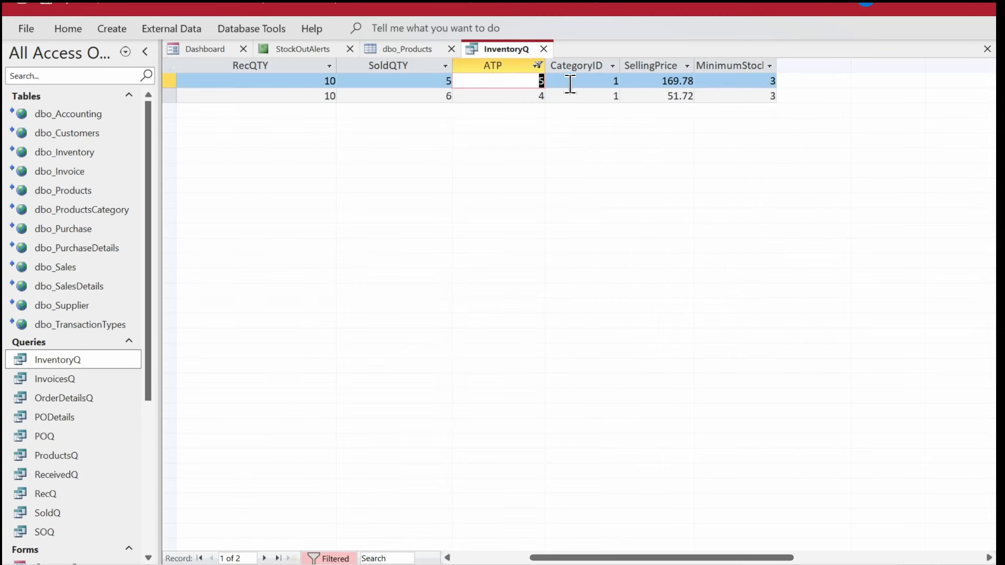
pyautogui.moveTo(540, 560); pyautogui.dragTo(489, 554)
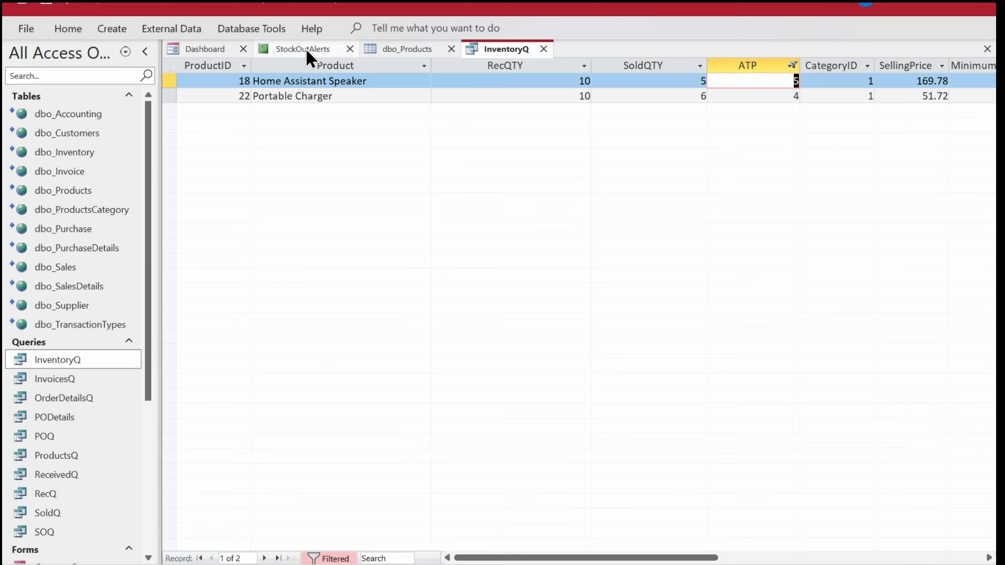
# - In dbo_Products, set MinimumStock to 5 for the Home Assistant Speaker and the Portable Charger
pyautogui.click(394, 46)
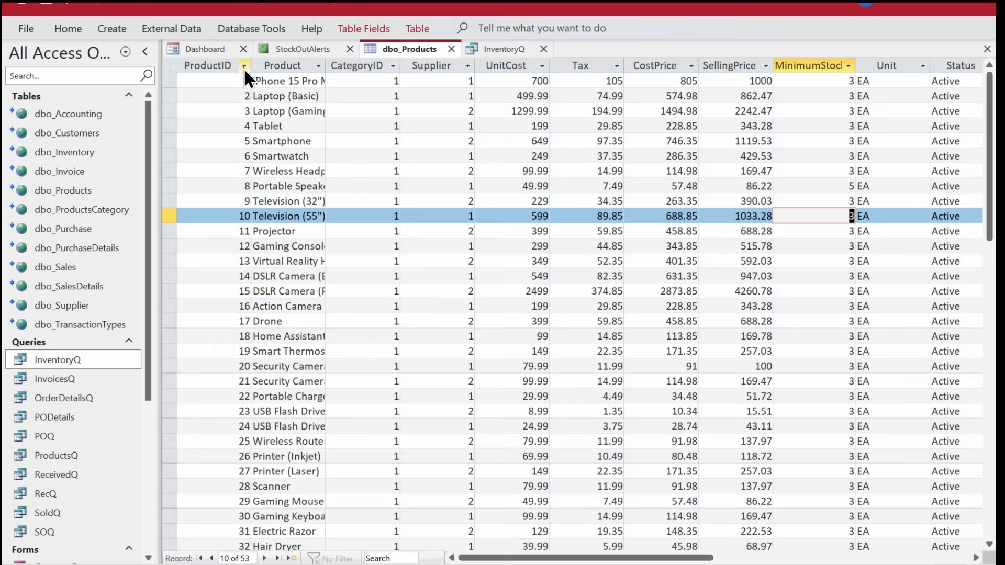
pyautogui.click(241, 336)
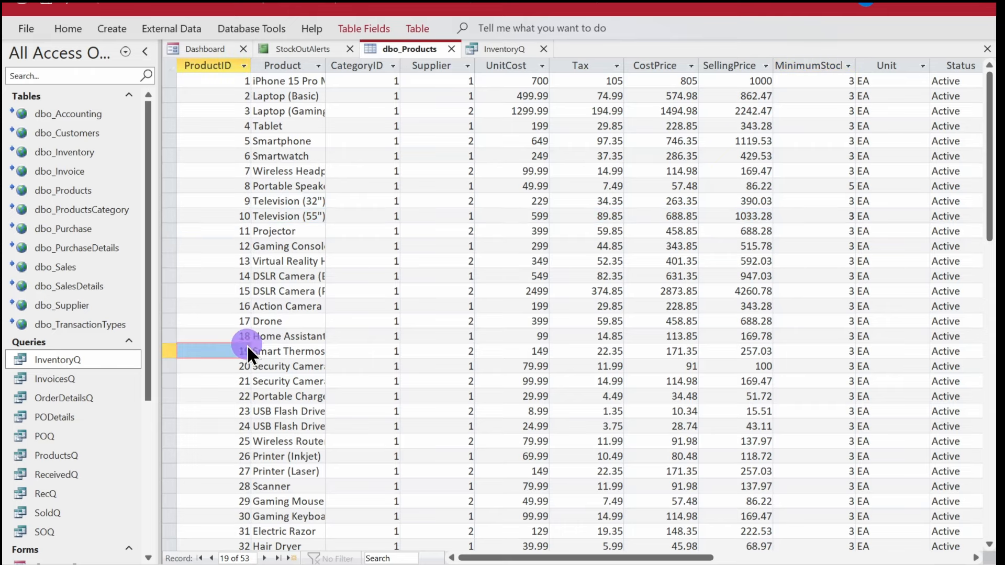
pyautogui.doubleClick(849, 336)
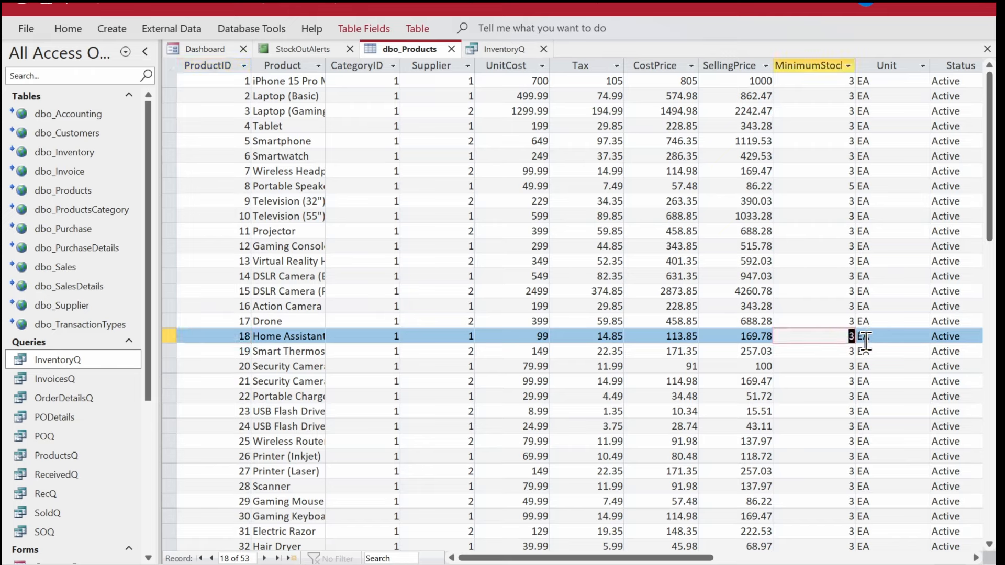
pyautogui.write('5')
pyautogui.press('Down')
pyautogui.press('Down')
pyautogui.press('Down')
pyautogui.press('Down')
pyautogui.write('5')
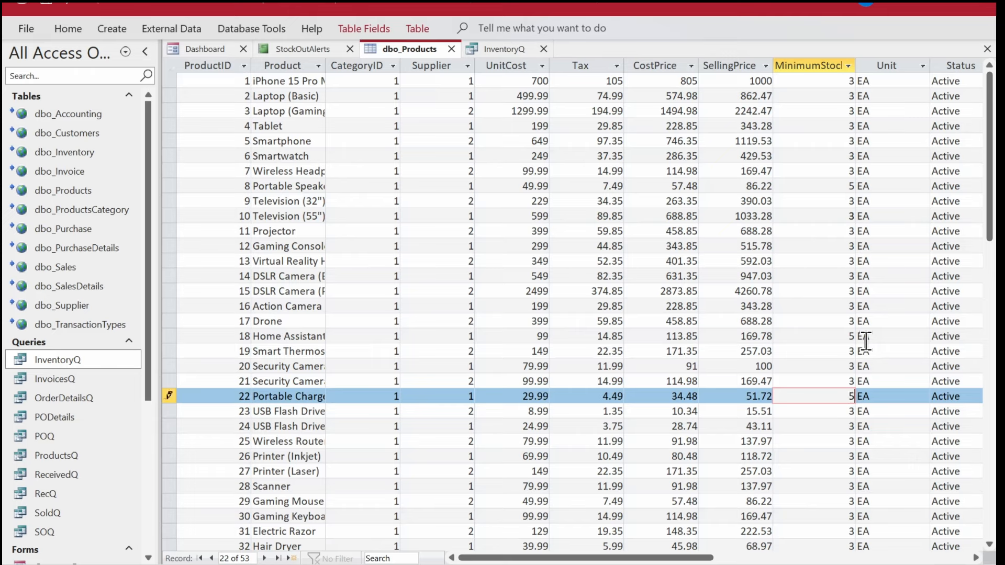
pyautogui.press('Down')
pyautogui.press('Down')
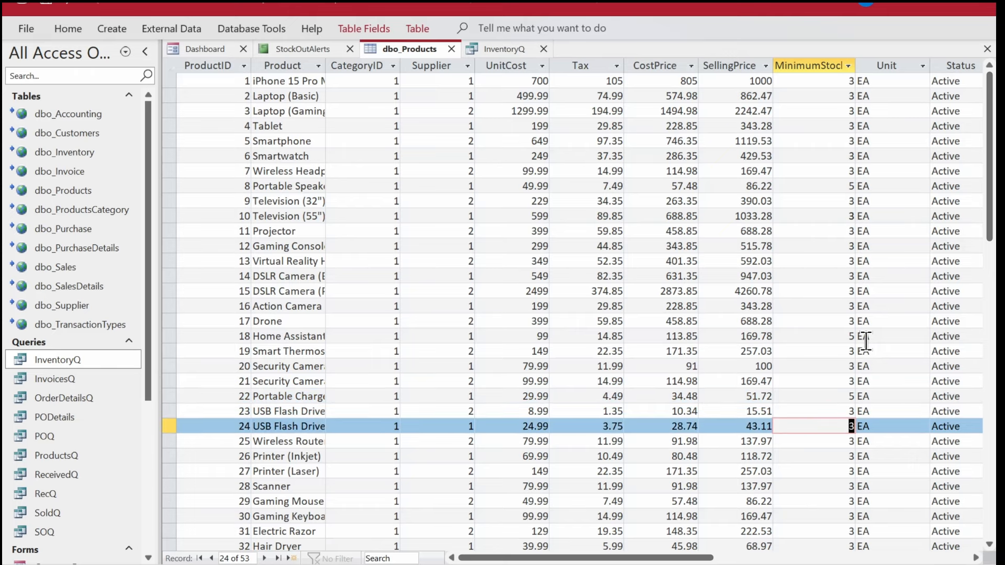
# - Close the InventoryQ query and display the StockOutAlerts report in Report View to check the listed products
pyautogui.click(545, 50)
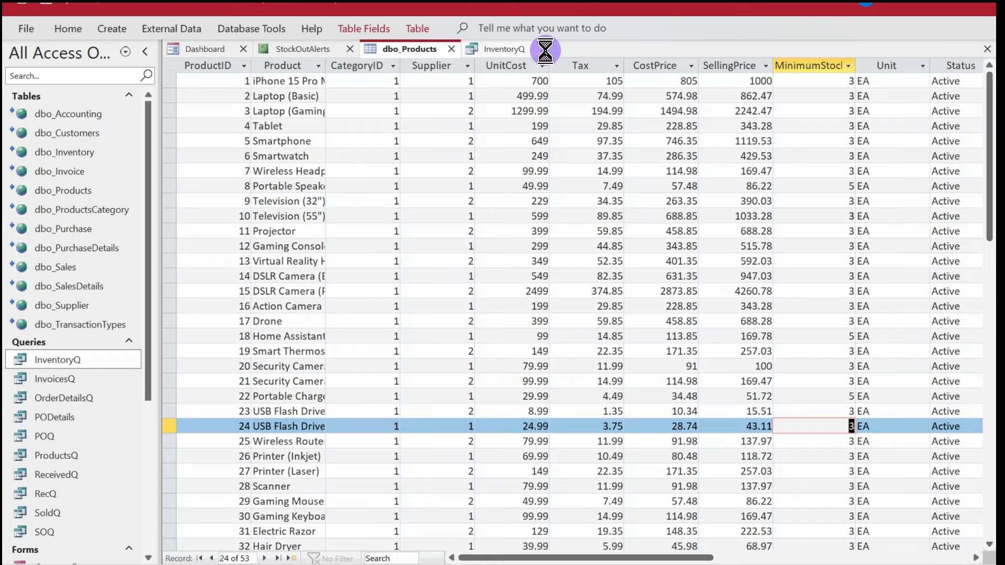
pyautogui.click(506, 334)
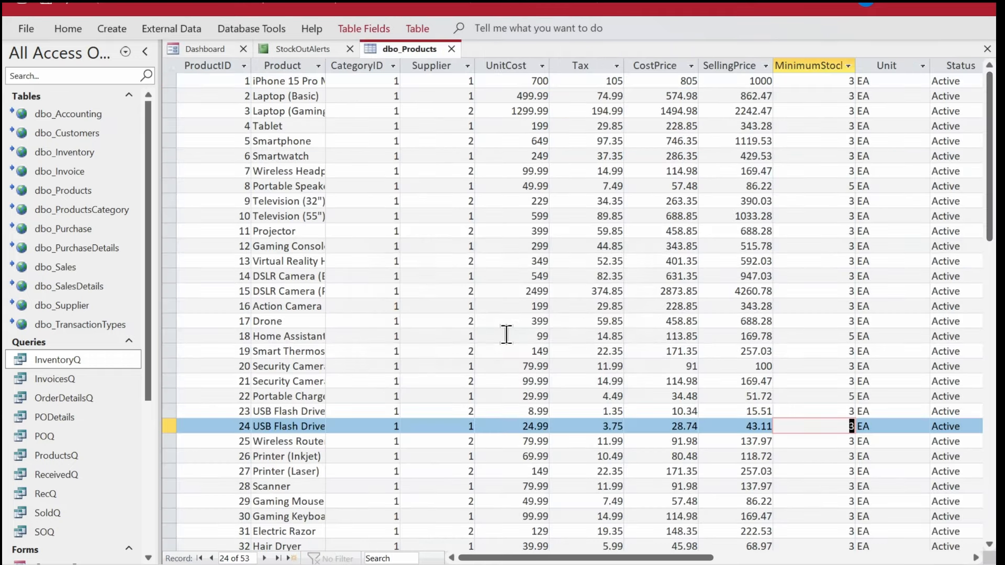
pyautogui.click(293, 46)
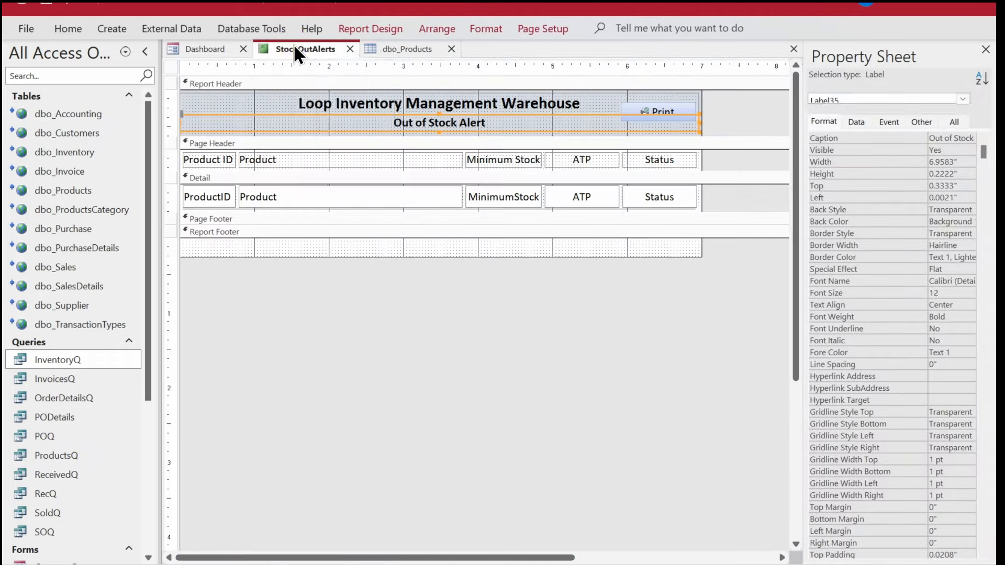
pyautogui.rightClick(294, 45)
pyautogui.click(334, 128)
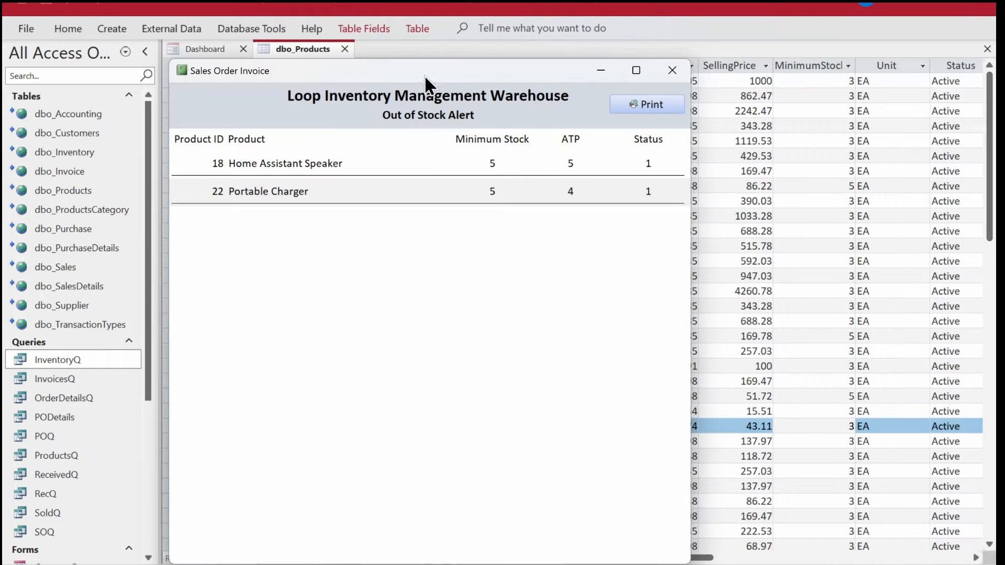
pyautogui.moveTo(426, 71); pyautogui.dragTo(515, 79)
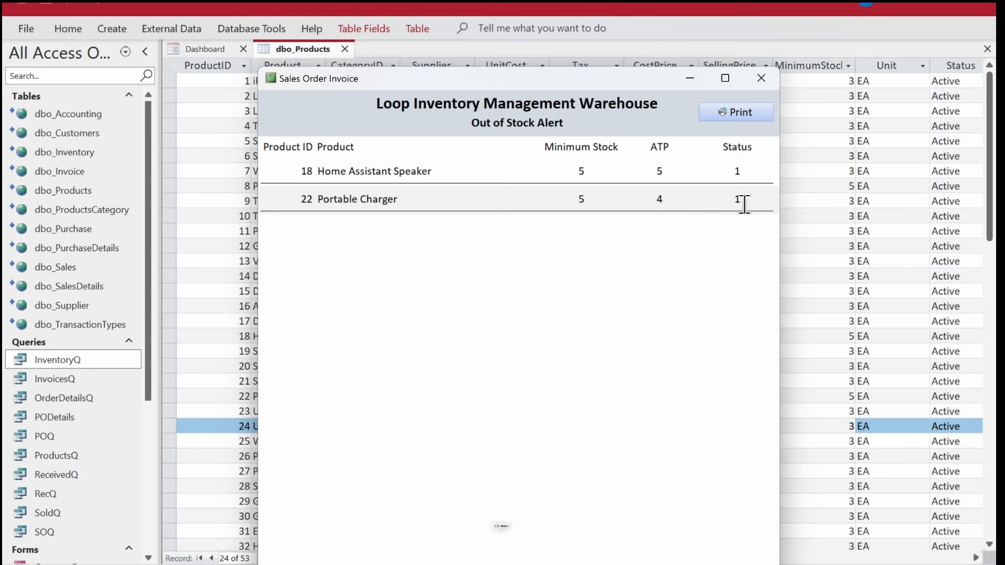
# - Switch the report to Design View and center the Product ID column's header label and Detail text box
pyautogui.rightClick(534, 220)
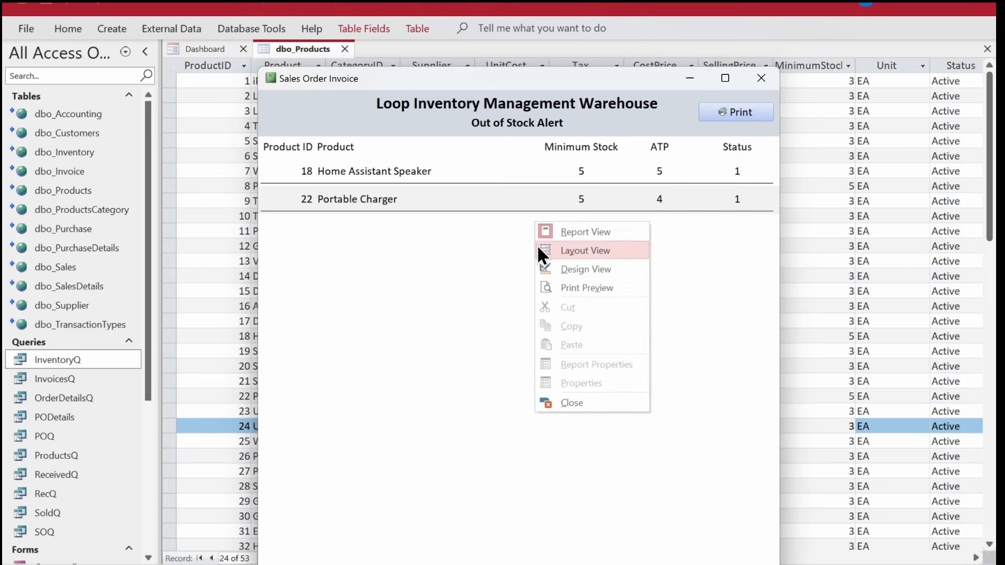
pyautogui.click(544, 270)
pyautogui.click(201, 150)
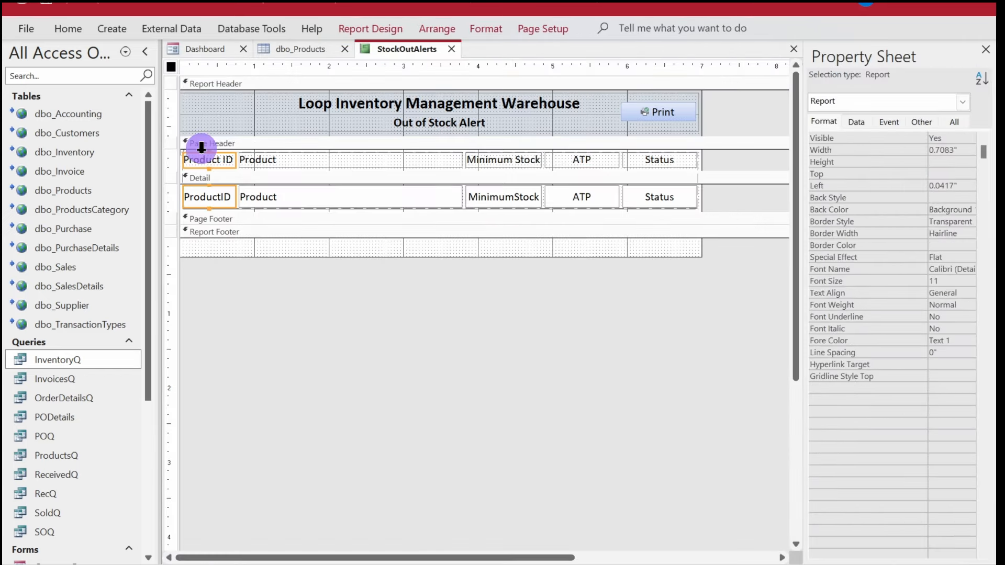
pyautogui.click(72, 26)
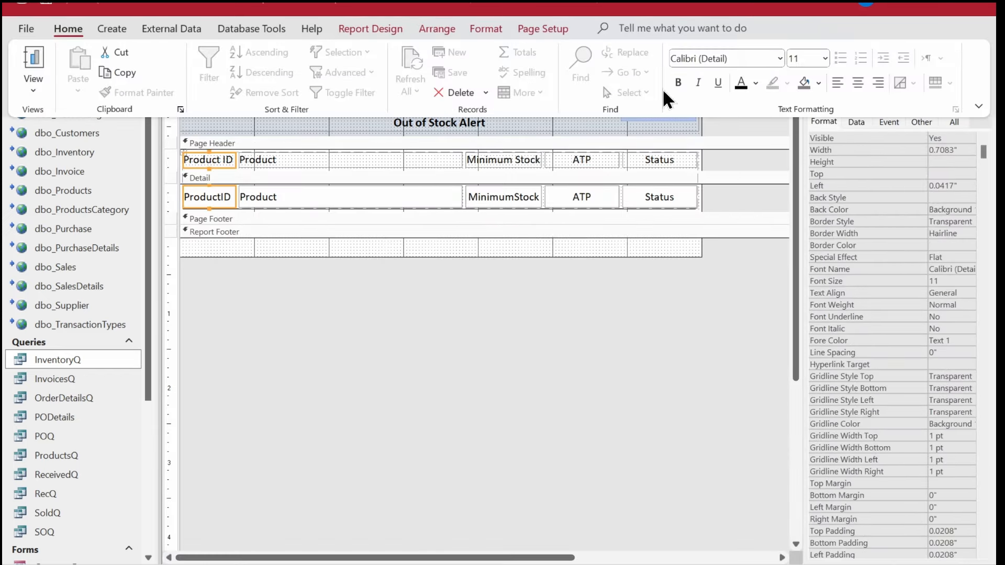
pyautogui.click(859, 85)
pyautogui.click(465, 271)
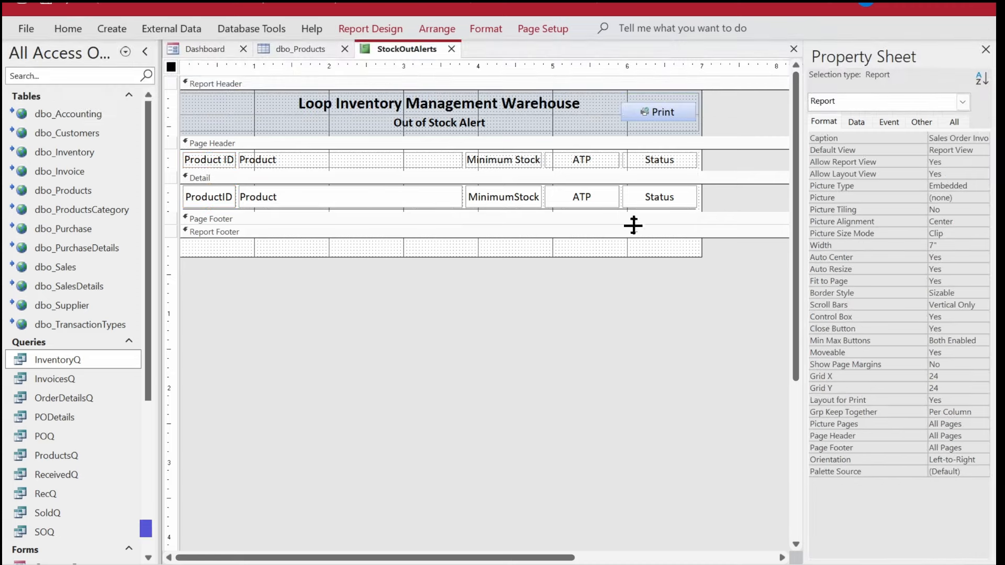
# - Make all the column labels in the Page Header bold
pyautogui.click(716, 150)
pyautogui.click(231, 139)
pyautogui.moveTo(231, 139); pyautogui.dragTo(191, 152)
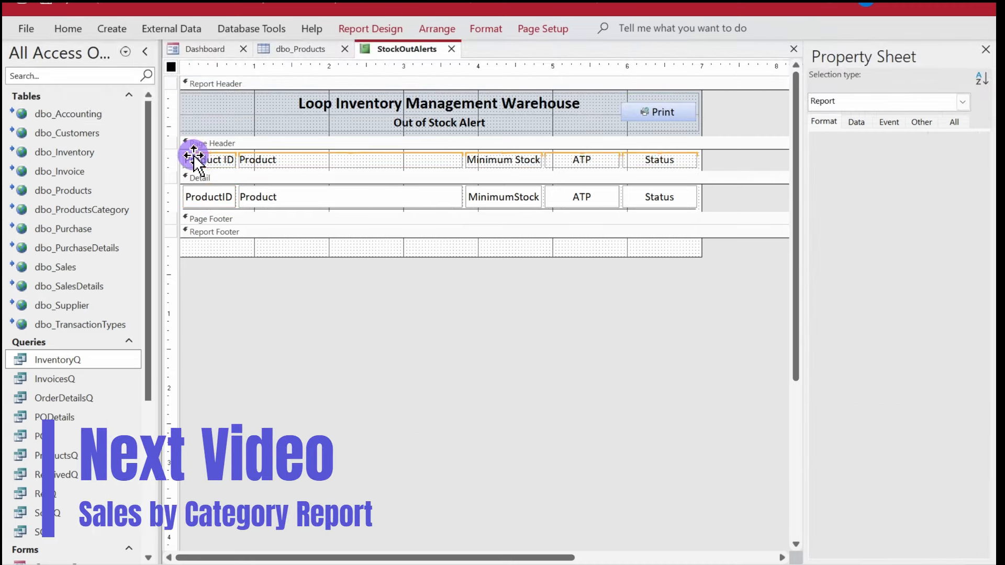
pyautogui.hotkey('ctrl', 'b')
pyautogui.click(599, 293)
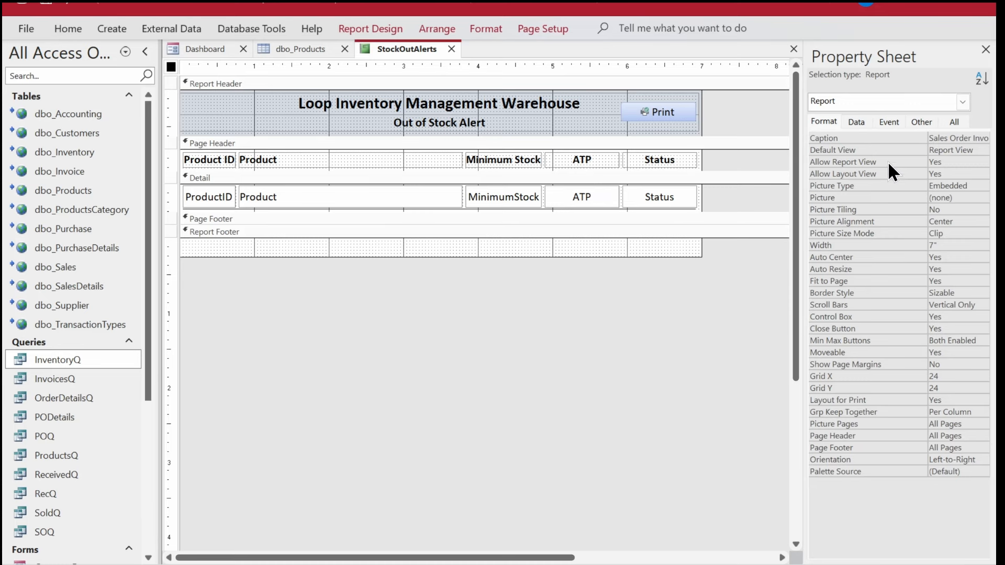
# - Open the report's Record Source in the Query Builder and close the Property Sheet there
pyautogui.click(855, 121)
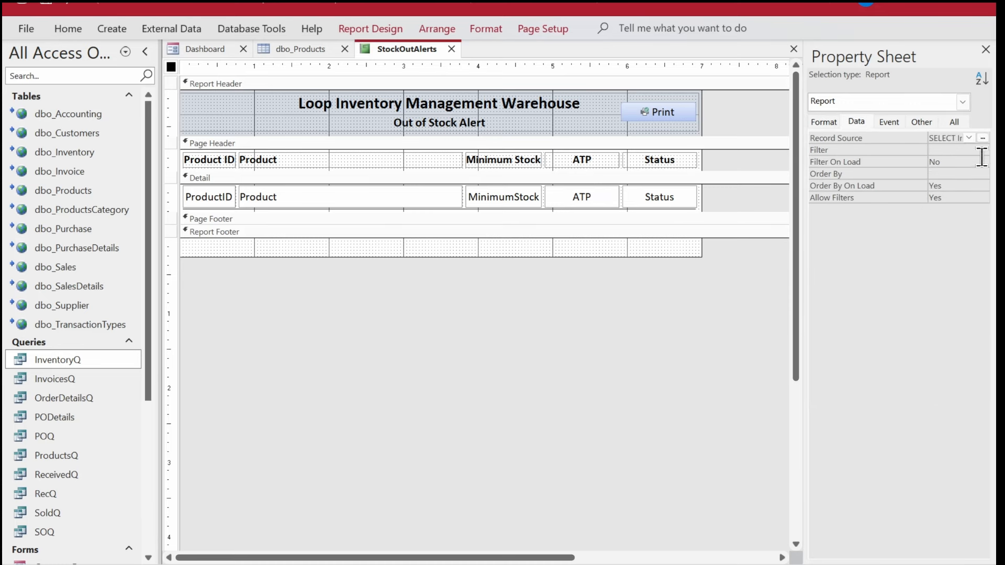
pyautogui.click(983, 138)
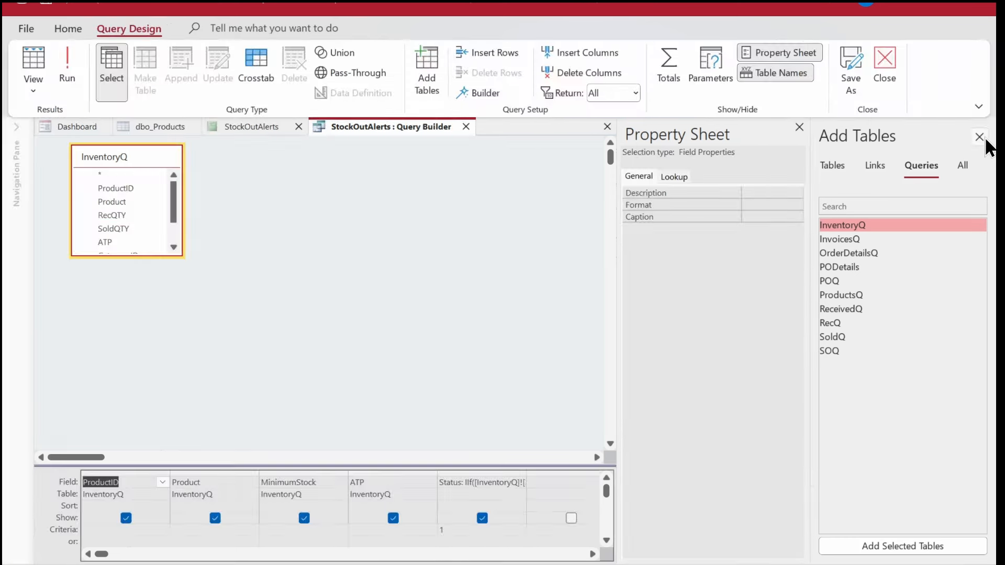
pyautogui.click(796, 127)
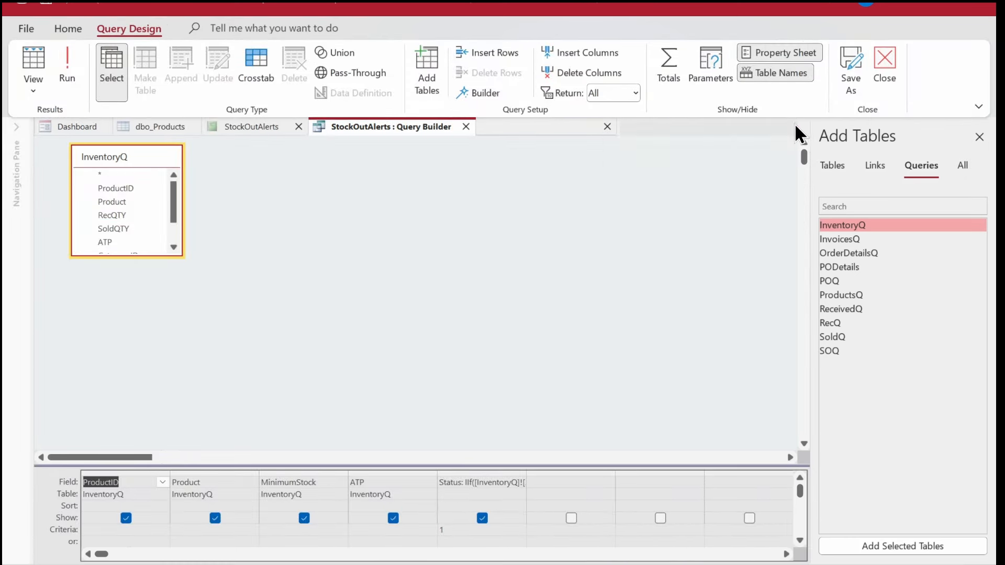
pyautogui.rightClick(542, 482)
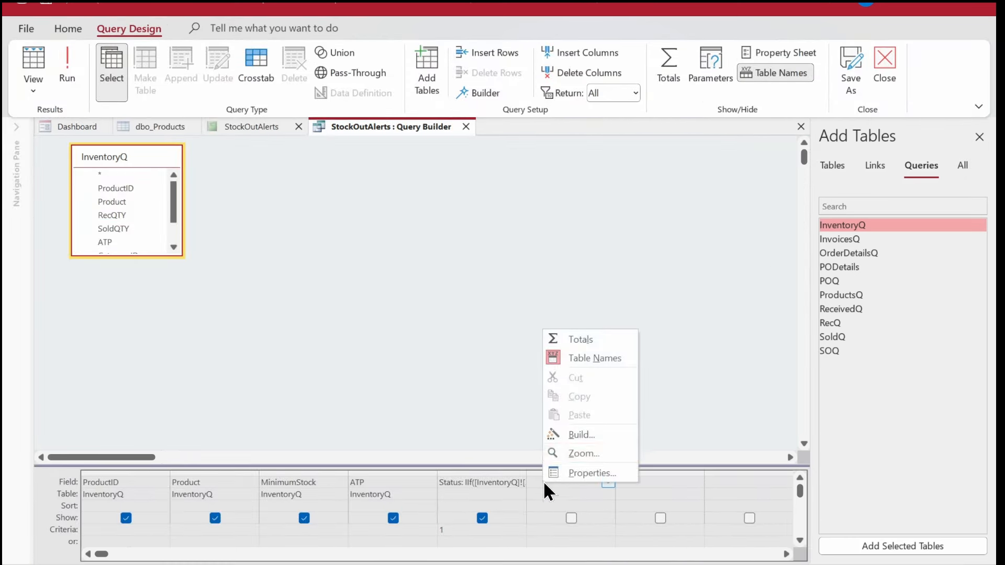
pyautogui.click(451, 401)
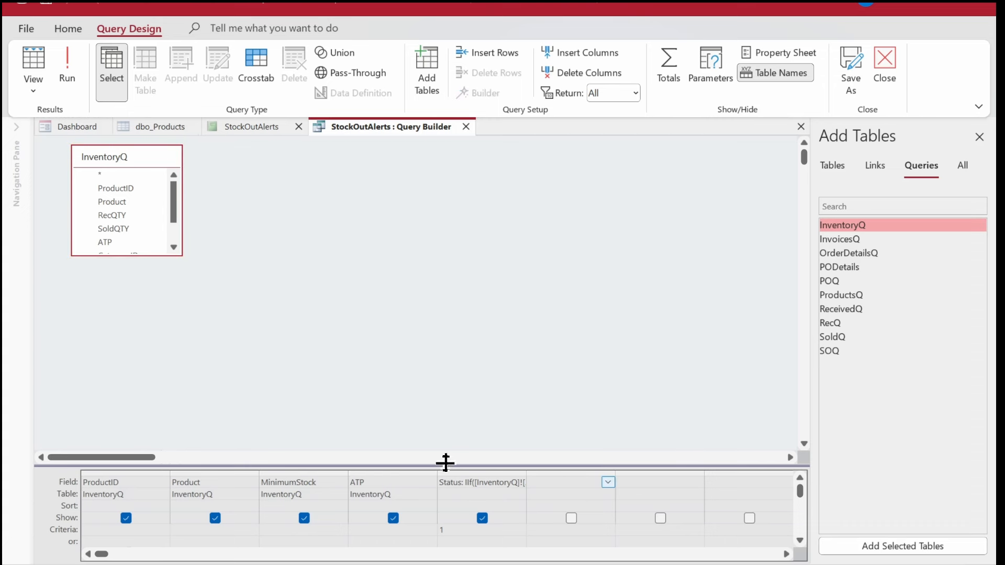
# - Rename the calculated Status field in the query to Indicator, keeping its IIf expression
pyautogui.click(461, 482)
pyautogui.press('BackSpace')
pyautogui.press('BackSpace')
pyautogui.press('BackSpace')
pyautogui.press('BackSpace')
pyautogui.press('BackSpace')
pyautogui.press('BackSpace')
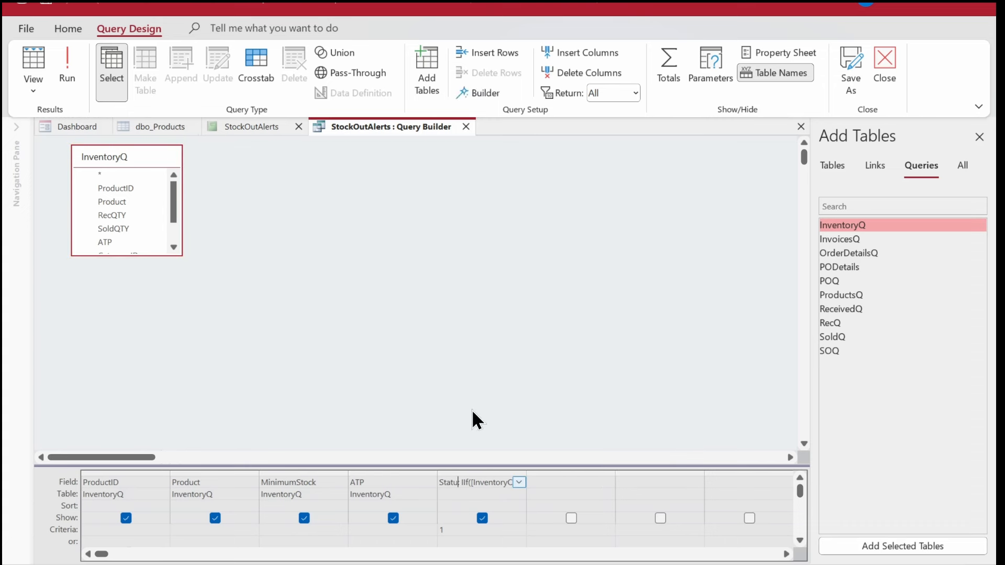
pyautogui.press('BackSpace')
pyautogui.write('Indicator:')
pyautogui.press('Tab')
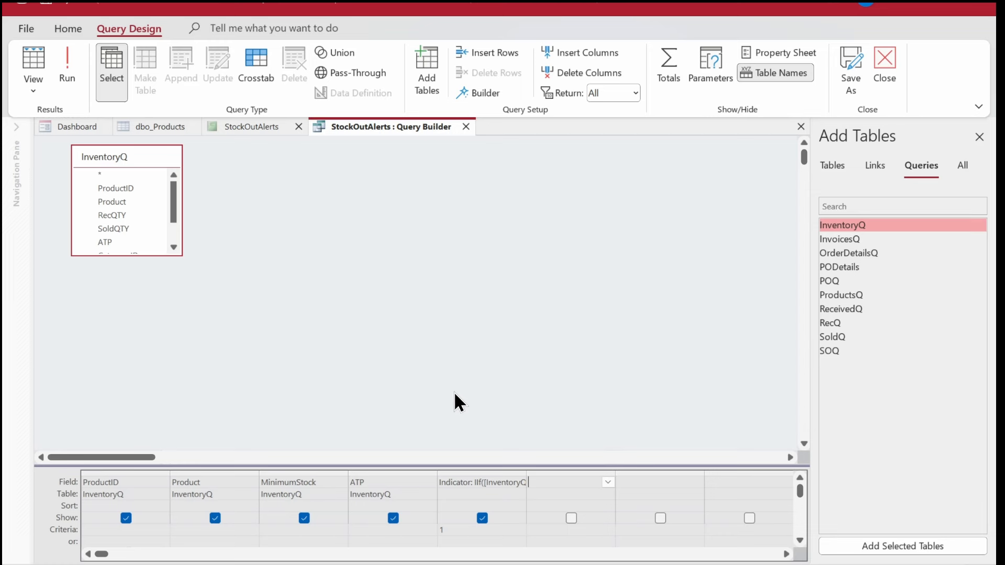
# - Build a calculated query field with the expression Status: IIf([Indicator]=1, "Near Out of Stock","In Stock") in the column after Indicator
pyautogui.rightClick(557, 482)
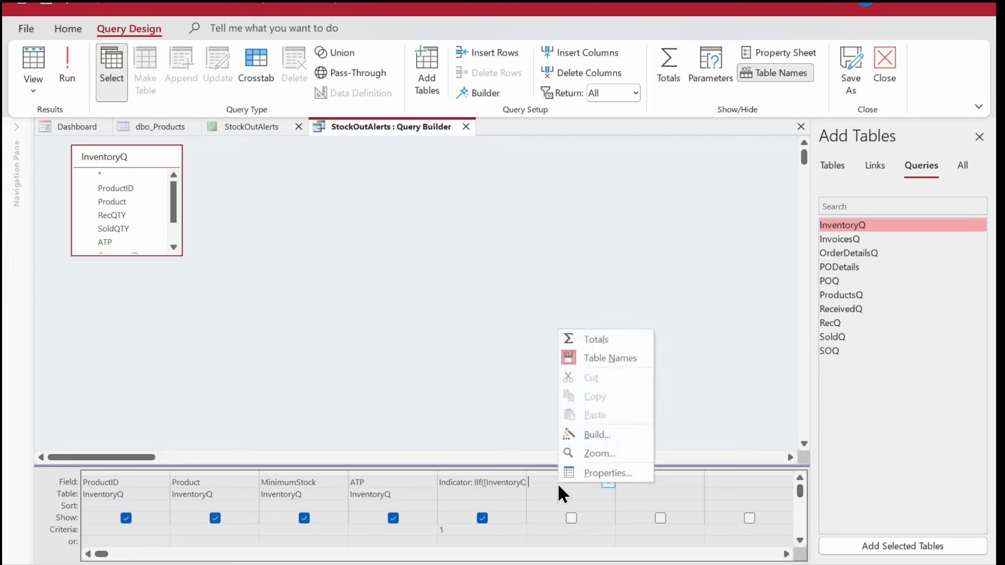
pyautogui.click(598, 435)
pyautogui.click(542, 176)
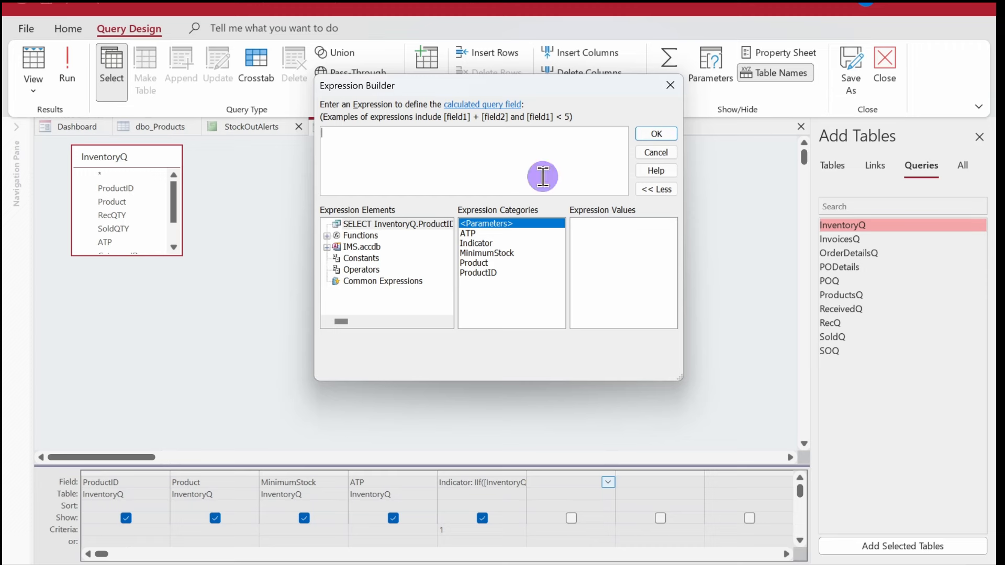
pyautogui.write('Status:')
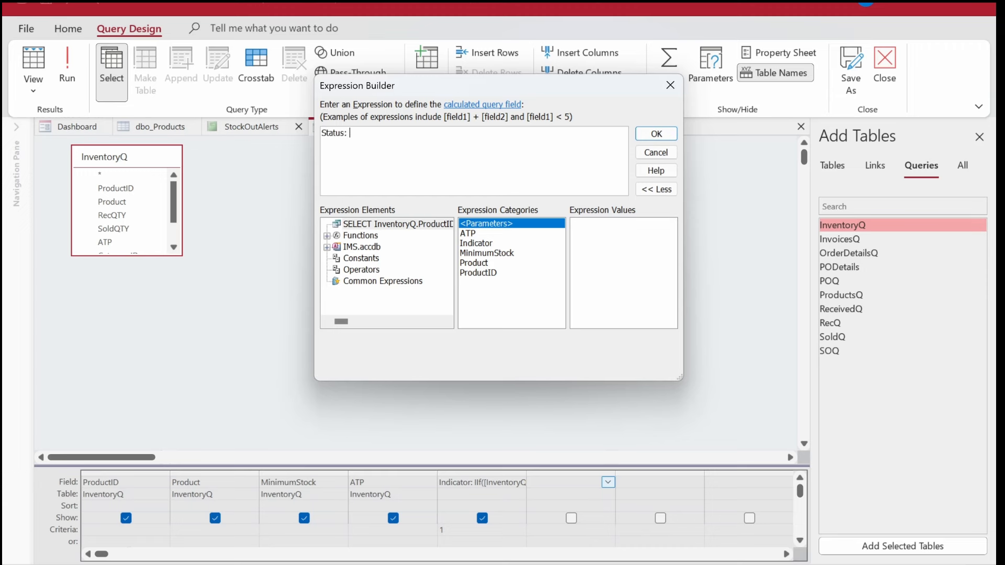
pyautogui.write(' IIf(')
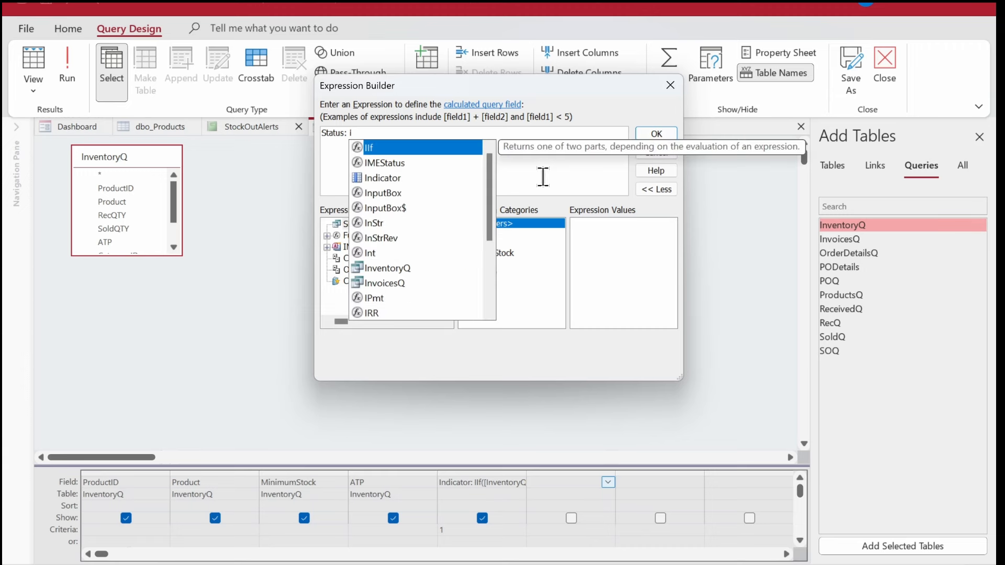
pyautogui.write('[Indicator]')
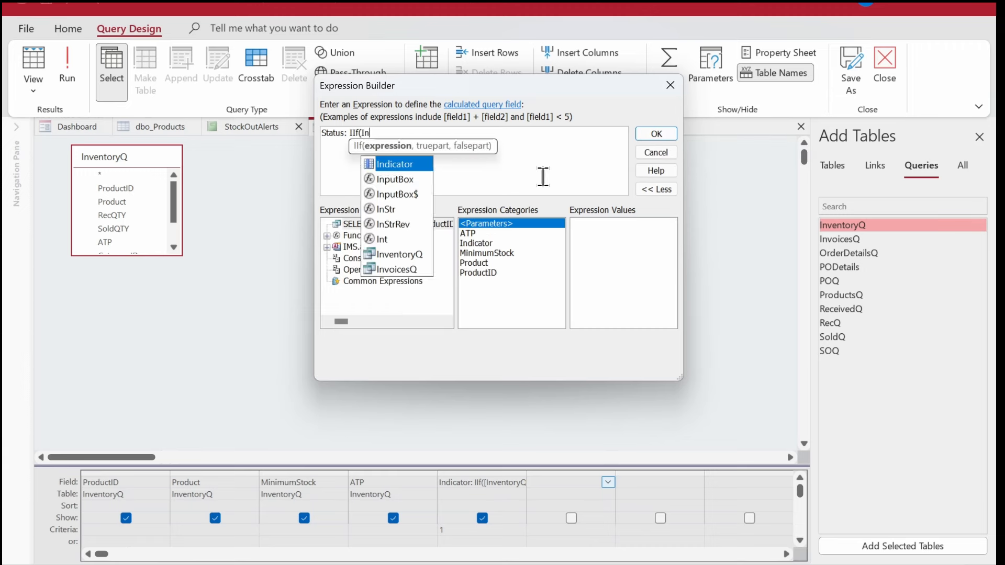
pyautogui.write('=')
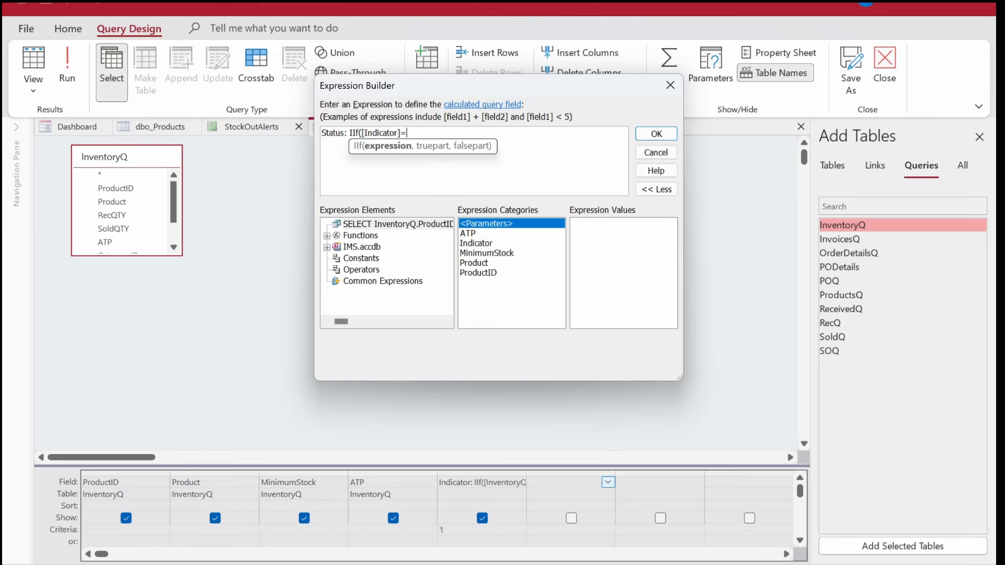
pyautogui.write('1, ""')
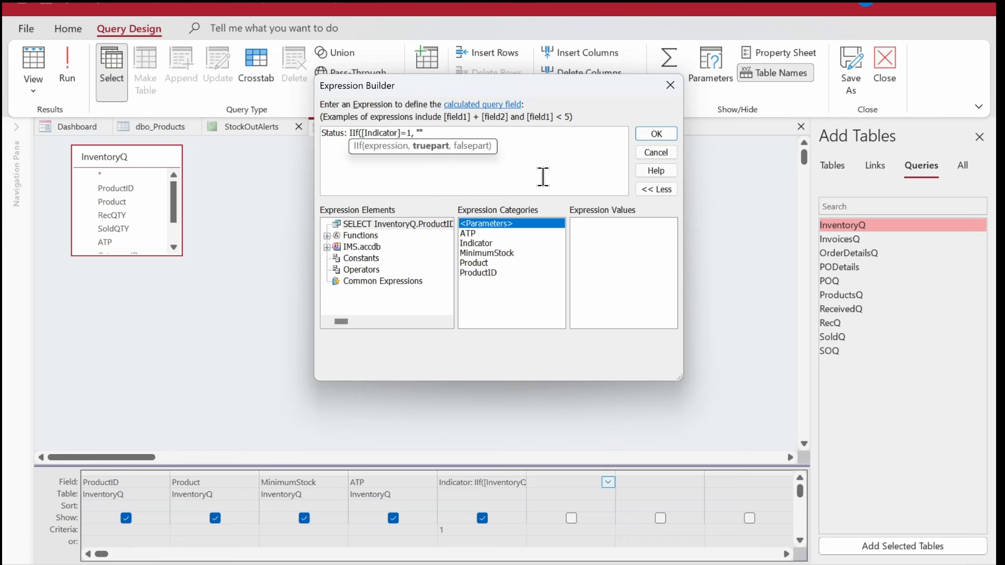
pyautogui.press('Left')
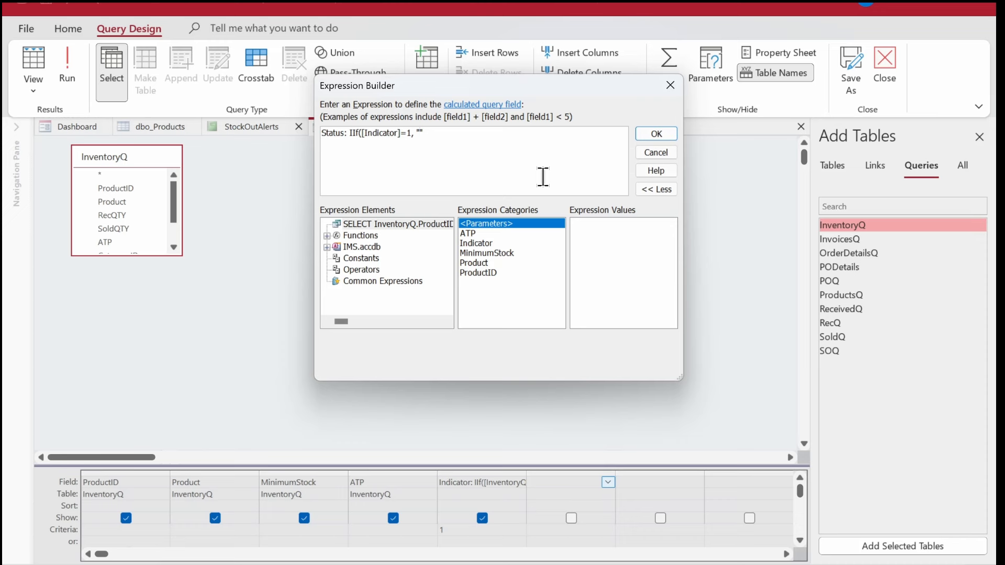
pyautogui.write('Near ')
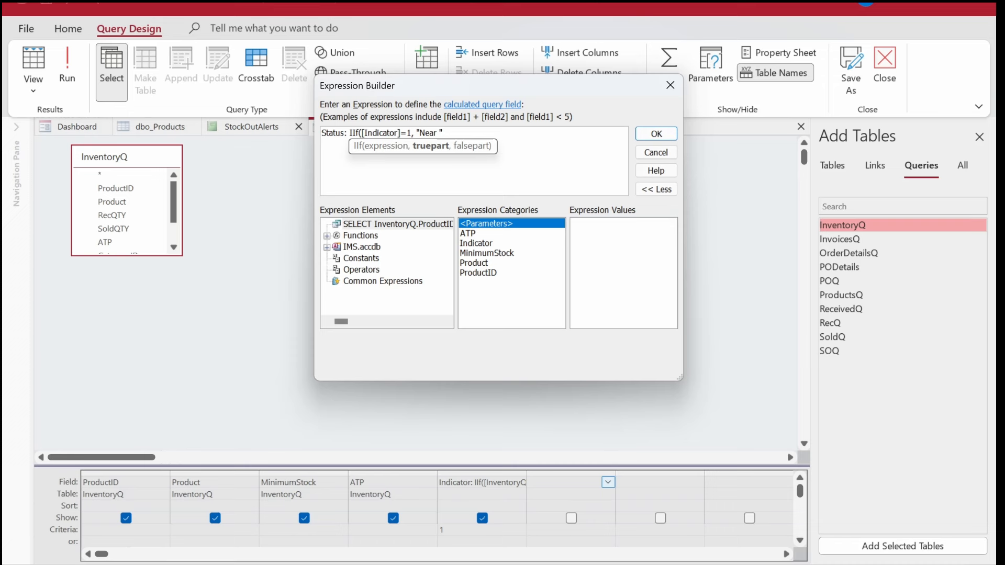
pyautogui.write('Out of Stock')
pyautogui.click(541, 175)
pyautogui.write(',')
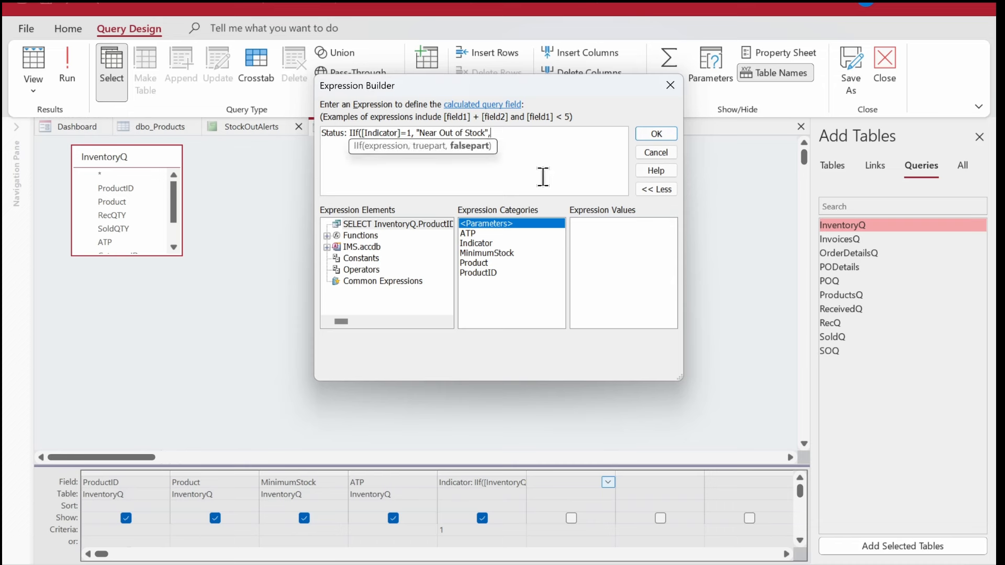
pyautogui.write('"In S"')
pyautogui.press('Left')
pyautogui.write('In Stock')
pyautogui.press('Right')
pyautogui.write(')')
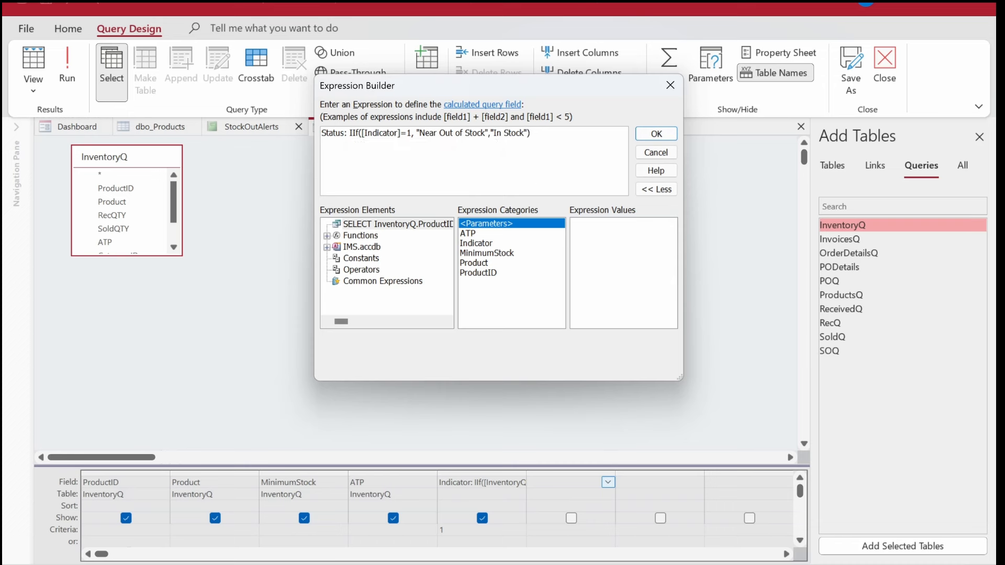
pyautogui.click(657, 132)
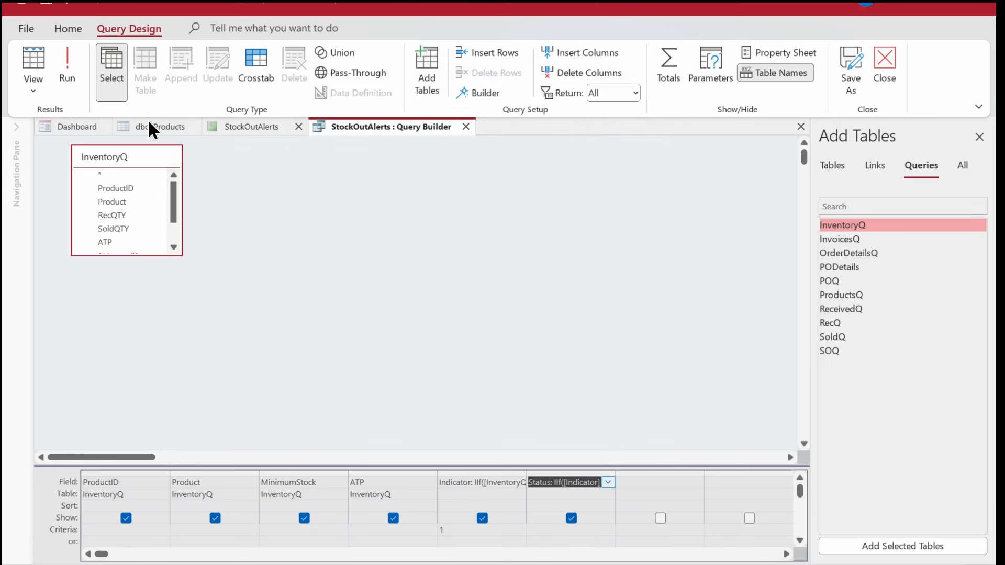
# - Run the query to check the full Status text, and close the Query Builder with the changed SQL statement saved
pyautogui.click(70, 61)
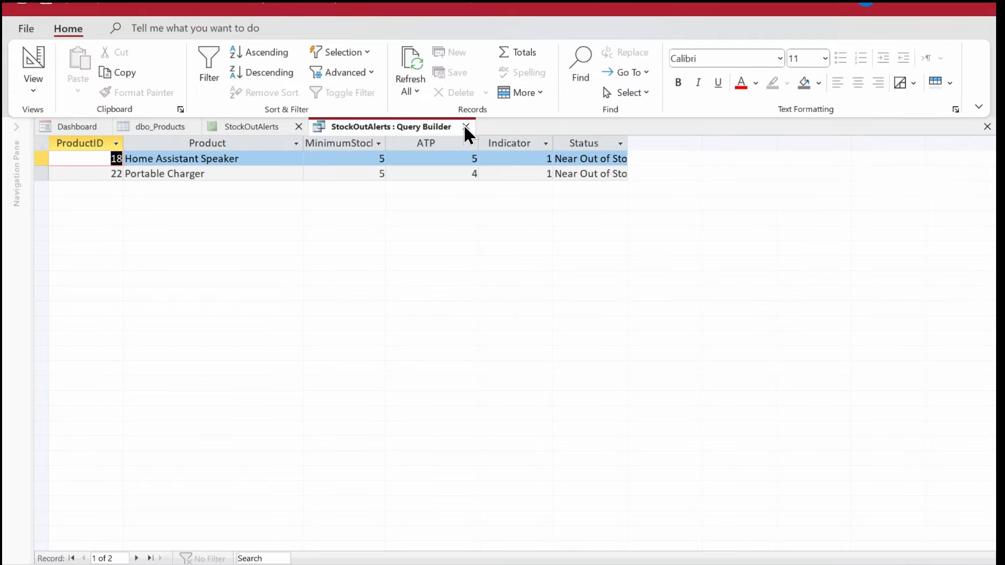
pyautogui.moveTo(627, 140); pyautogui.dragTo(670, 144)
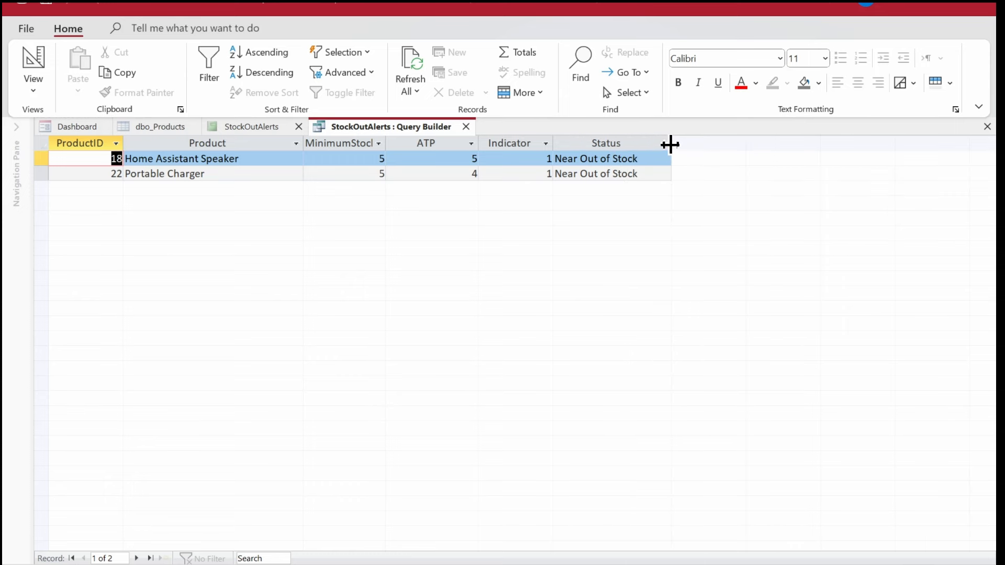
pyautogui.click(466, 126)
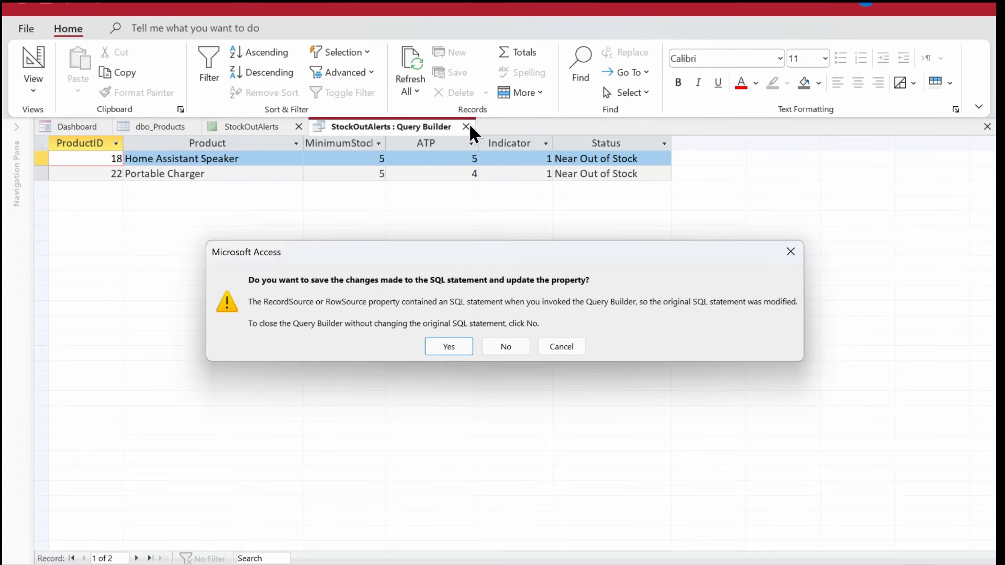
pyautogui.press('Return')
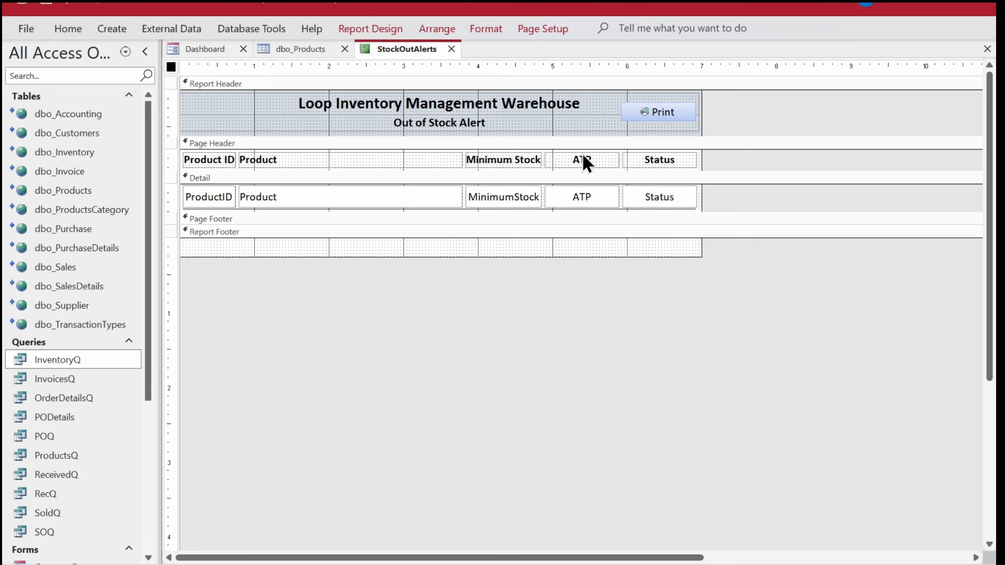
# - Narrow the report's Product column to end at about 3.5 inches and widen the Status column to about 6.9 inches
pyautogui.click(438, 149)
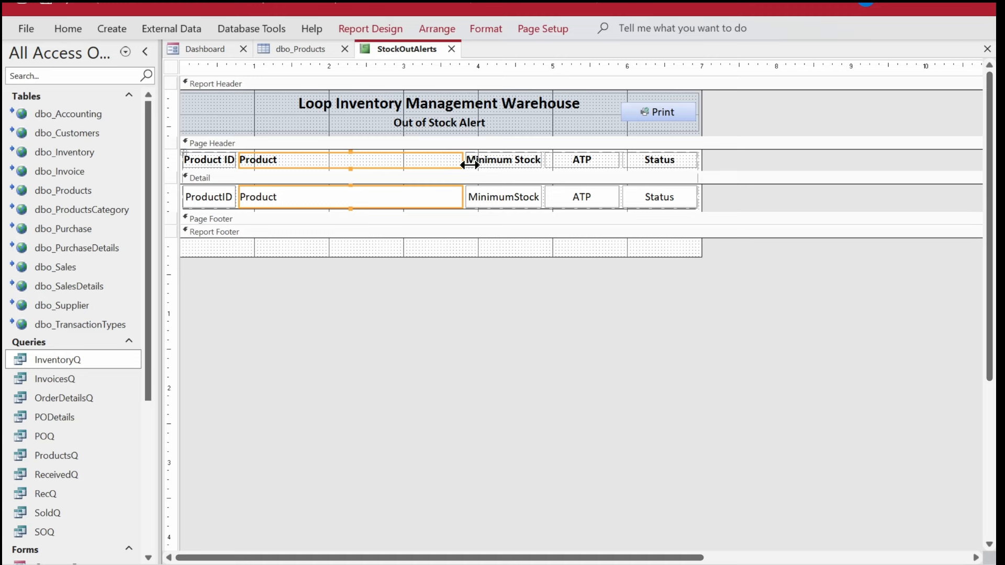
pyautogui.click(460, 159)
pyautogui.moveTo(460, 160); pyautogui.dragTo(435, 158)
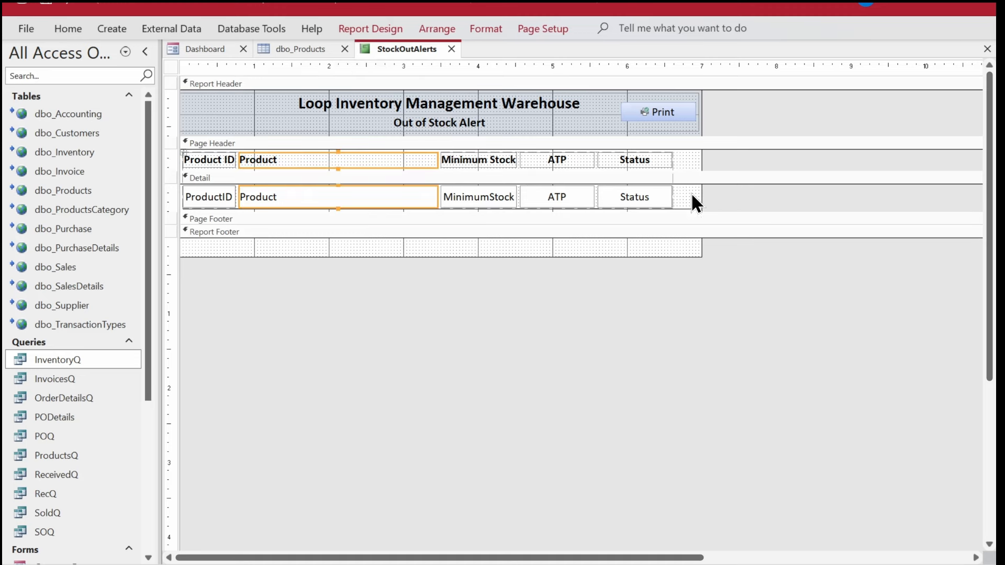
pyautogui.click(668, 155)
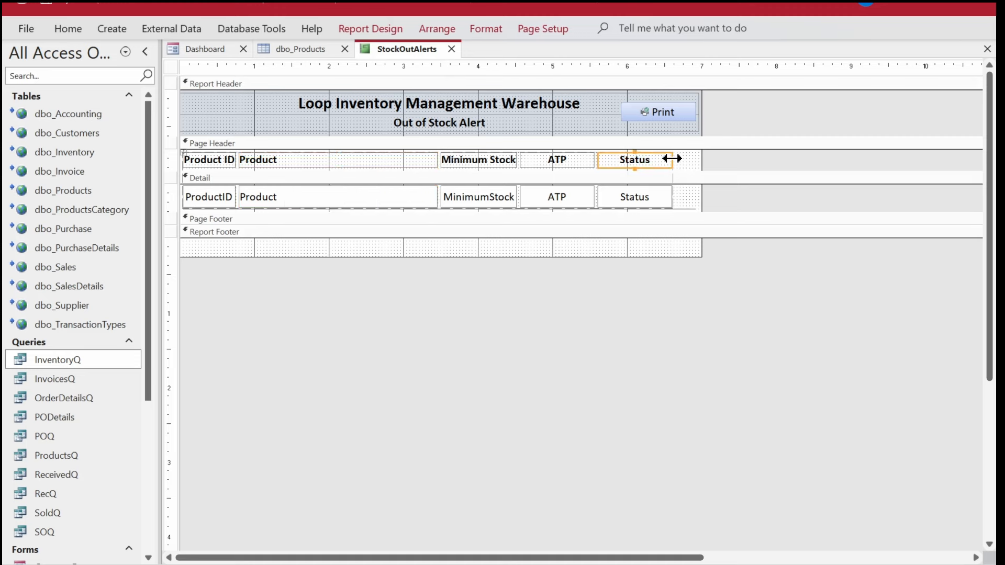
pyautogui.moveTo(672, 159); pyautogui.dragTo(691, 160)
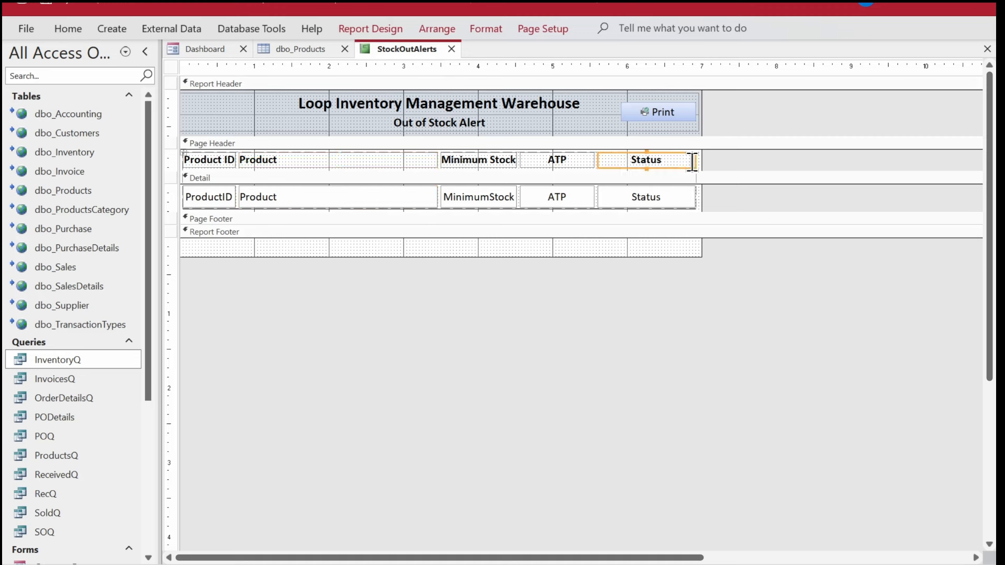
# - Narrow the ATP column to end at about 5.4 inches and extend the Status column almost to the 7-inch mark
pyautogui.click(576, 159)
pyautogui.moveTo(593, 159); pyautogui.dragTo(577, 159)
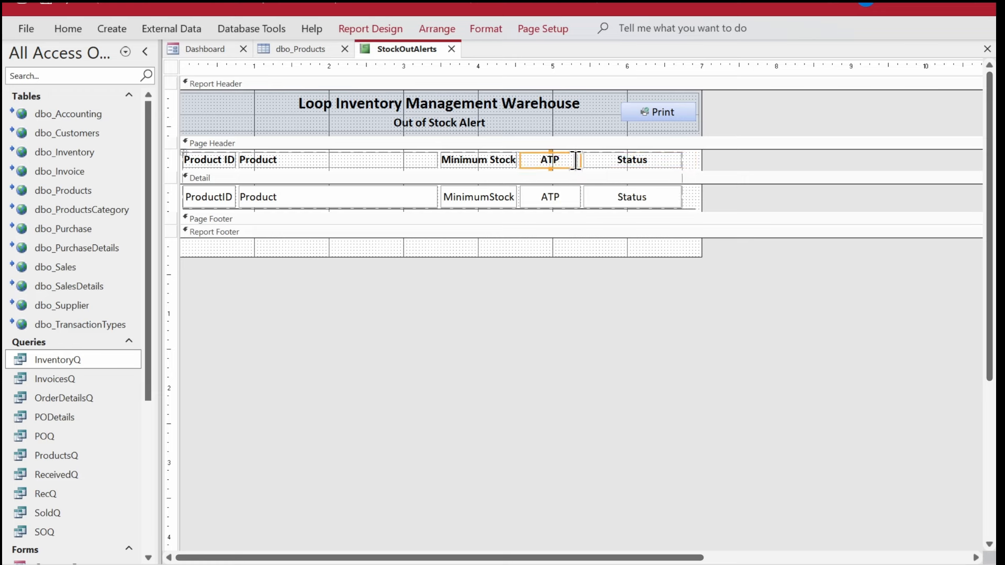
pyautogui.click(662, 159)
pyautogui.moveTo(679, 160); pyautogui.dragTo(699, 160)
# - Check the report in Report View, and close it with its design changes saved as well as the dbo_Products table
pyautogui.rightClick(397, 49)
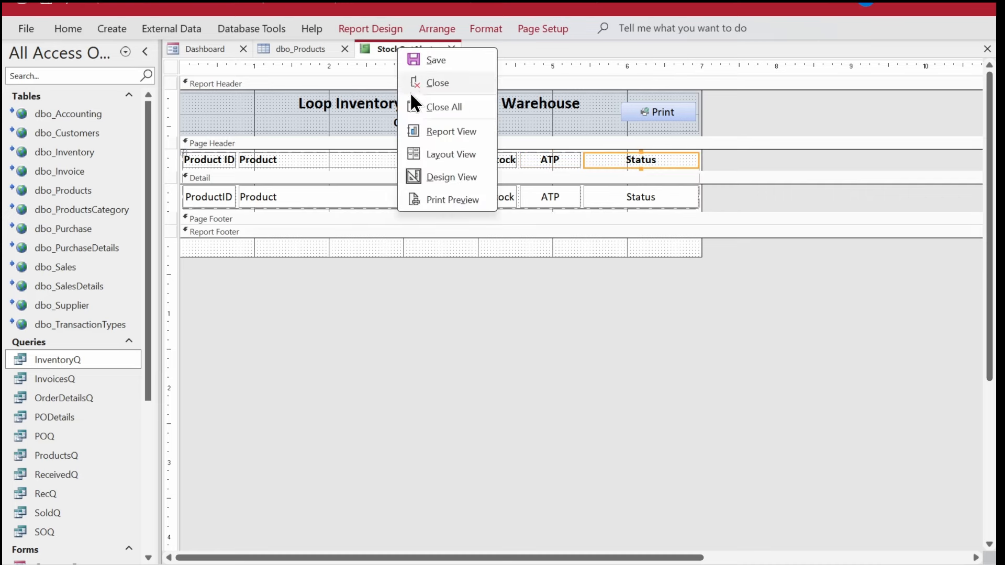
pyautogui.click(419, 130)
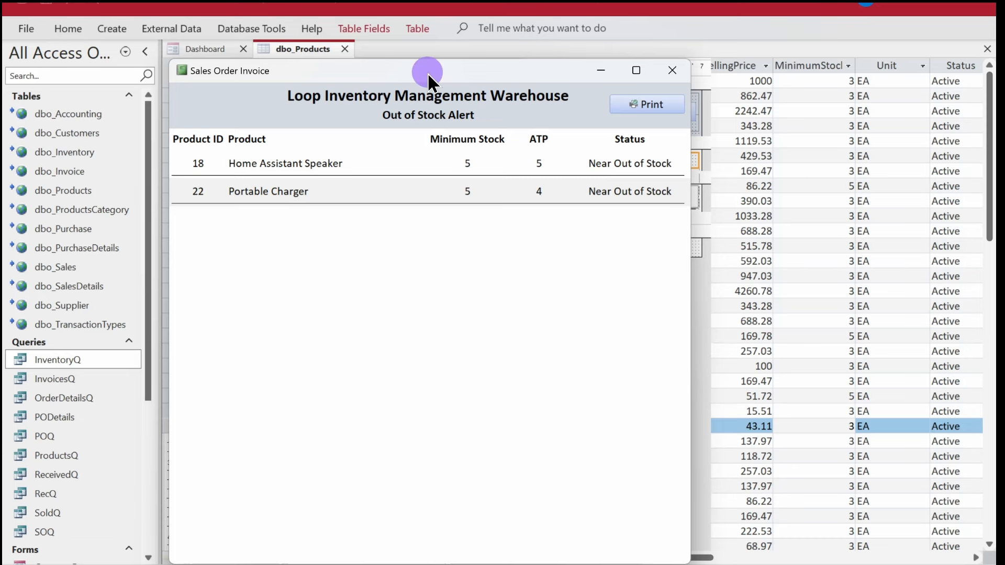
pyautogui.moveTo(427, 72); pyautogui.dragTo(544, 71)
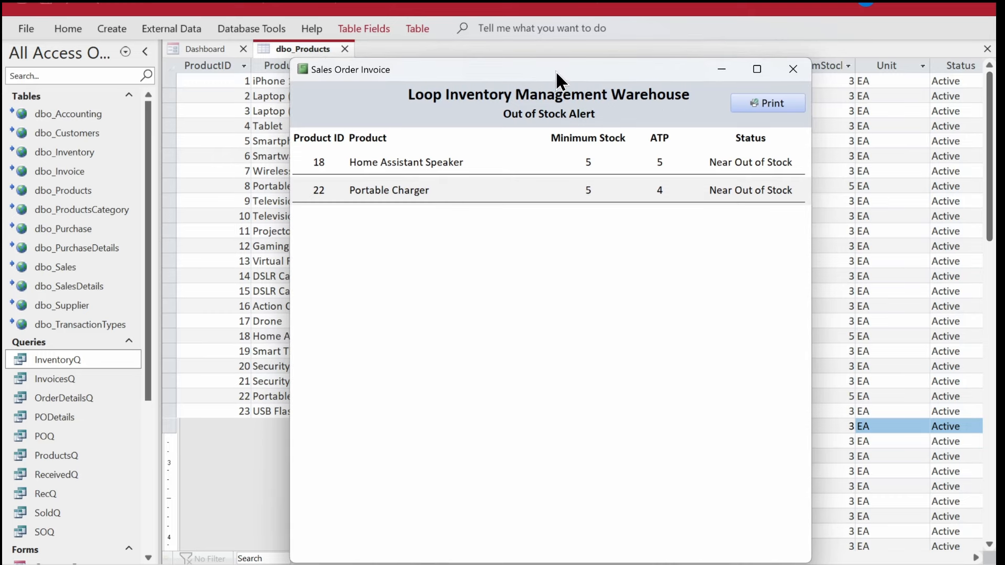
pyautogui.click(793, 69)
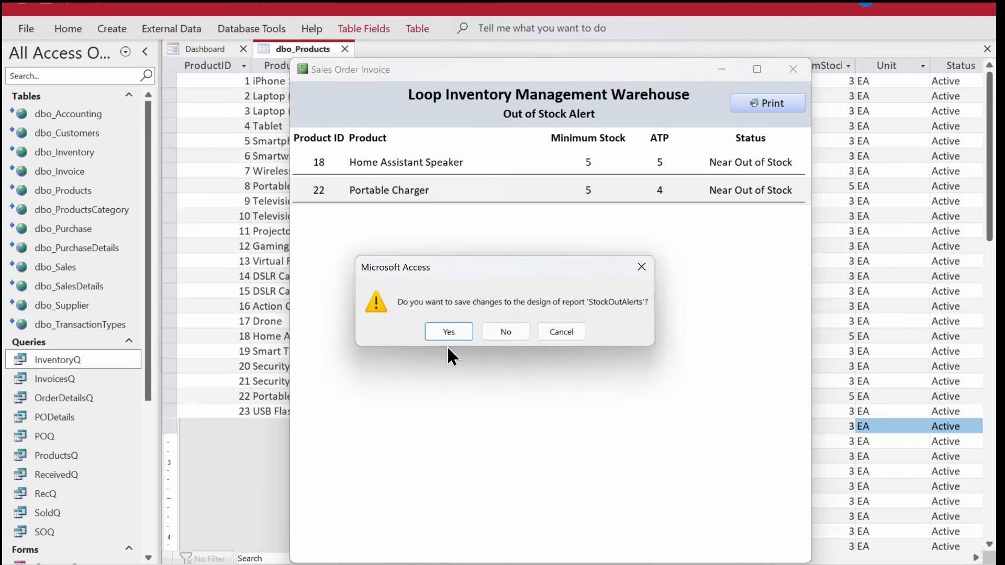
pyautogui.click(450, 332)
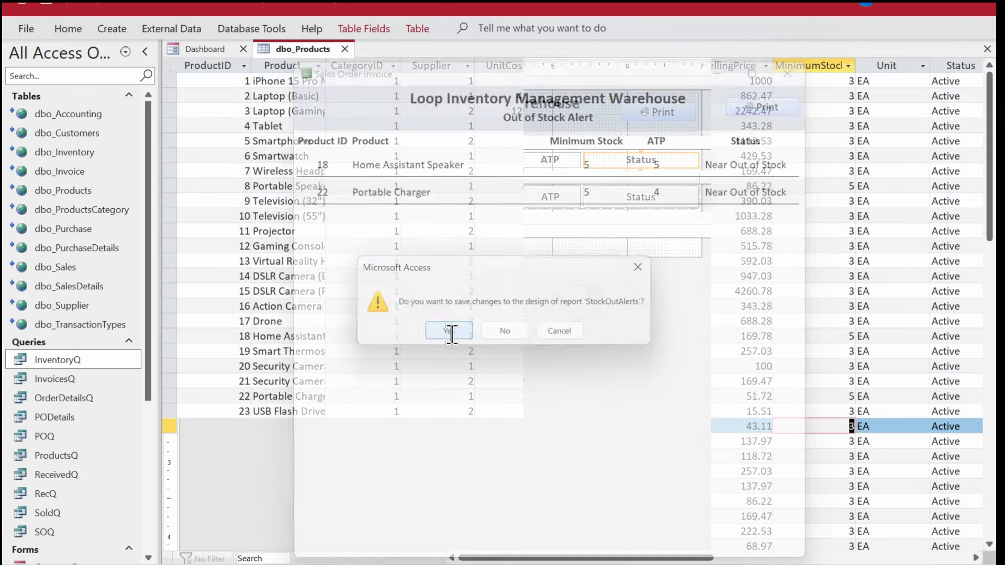
pyautogui.click(349, 48)
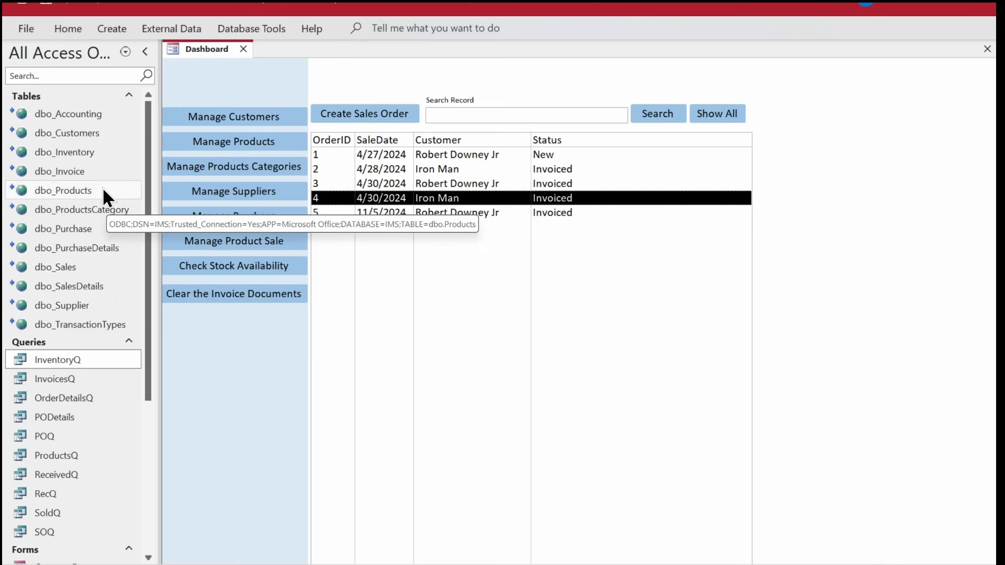
# - Examine the fields and records of the dbo_Sales and dbo_SalesDetails tables and close both
pyautogui.doubleClick(65, 267)
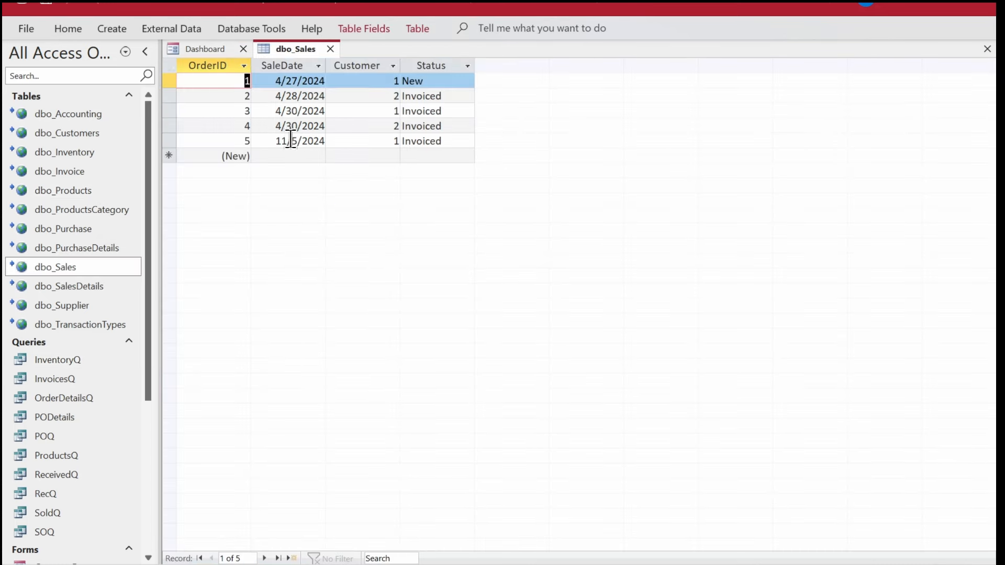
pyautogui.doubleClick(90, 285)
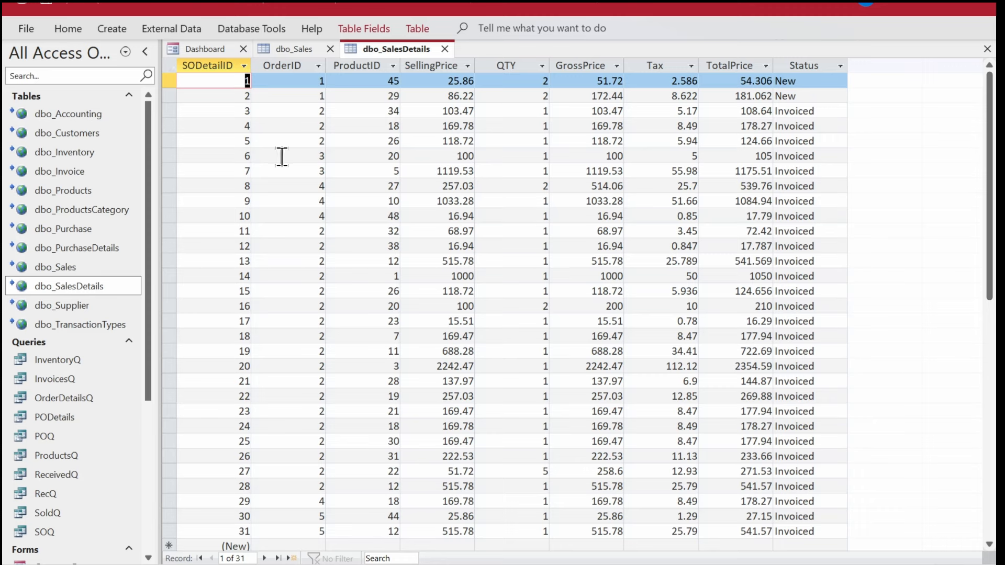
pyautogui.click(445, 48)
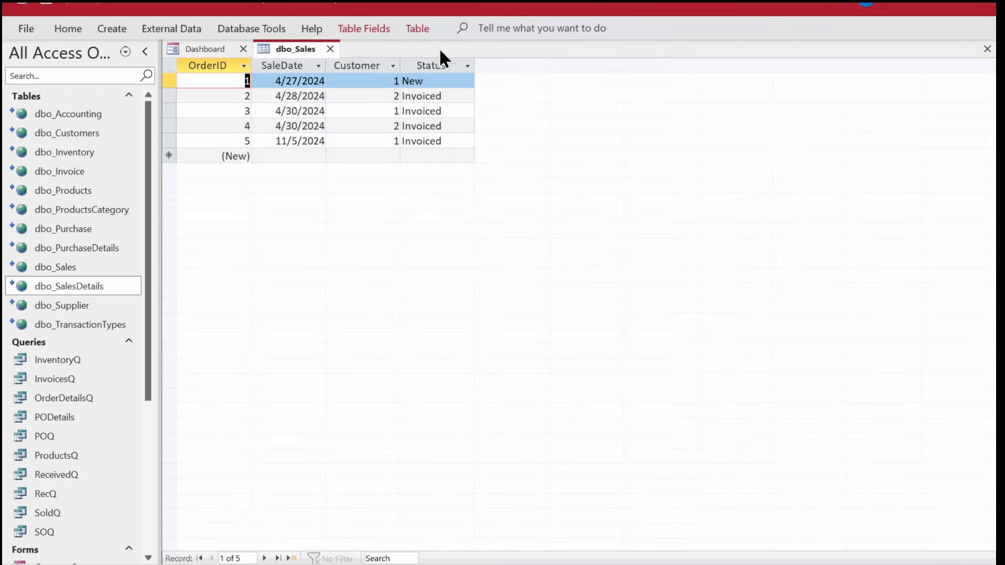
pyautogui.click(331, 50)
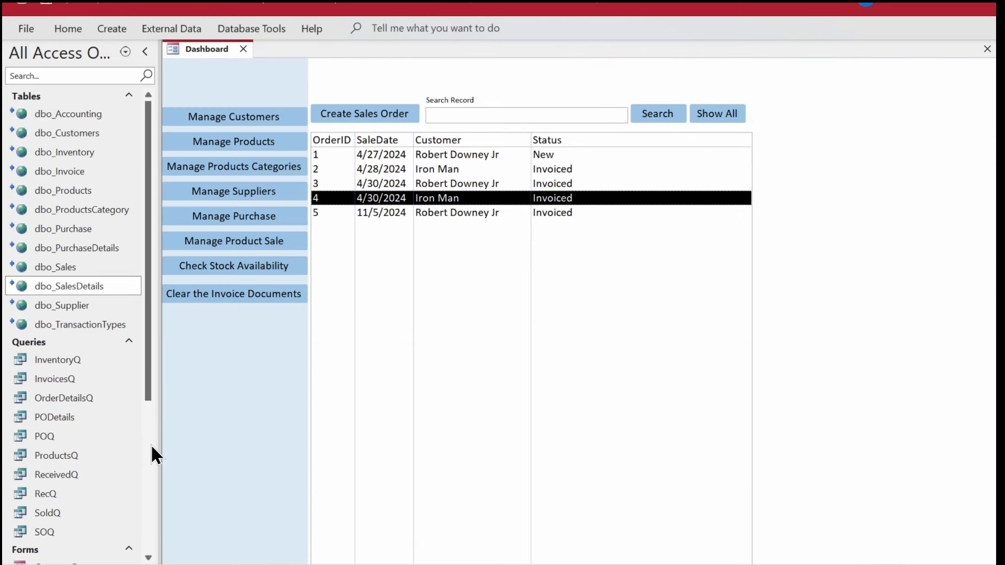
# - Duplicate the StockOutAlerts report under the name DailySale
pyautogui.scroll(-4, 152, 455)
pyautogui.click(86, 558)
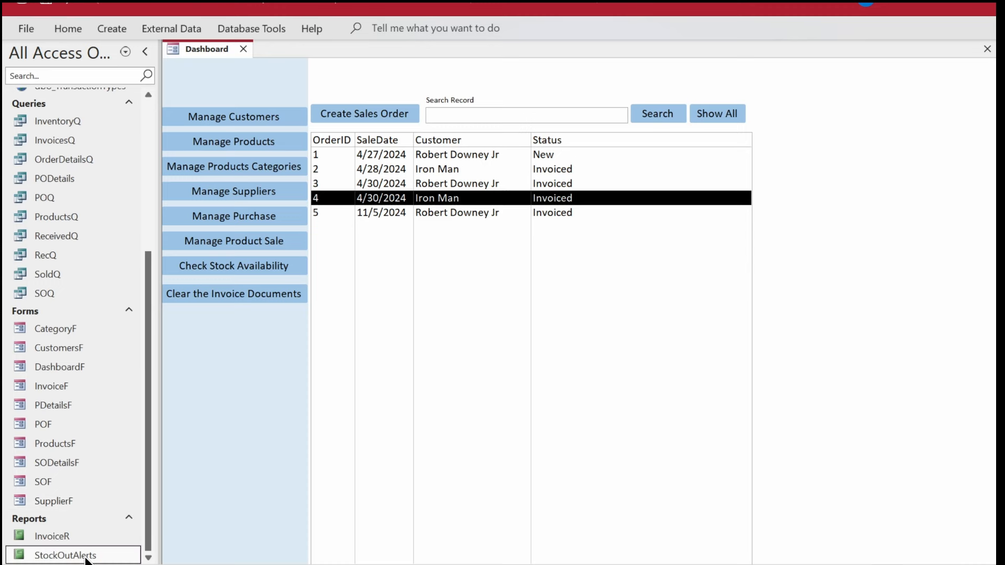
pyautogui.hotkey('ctrl', 'v')
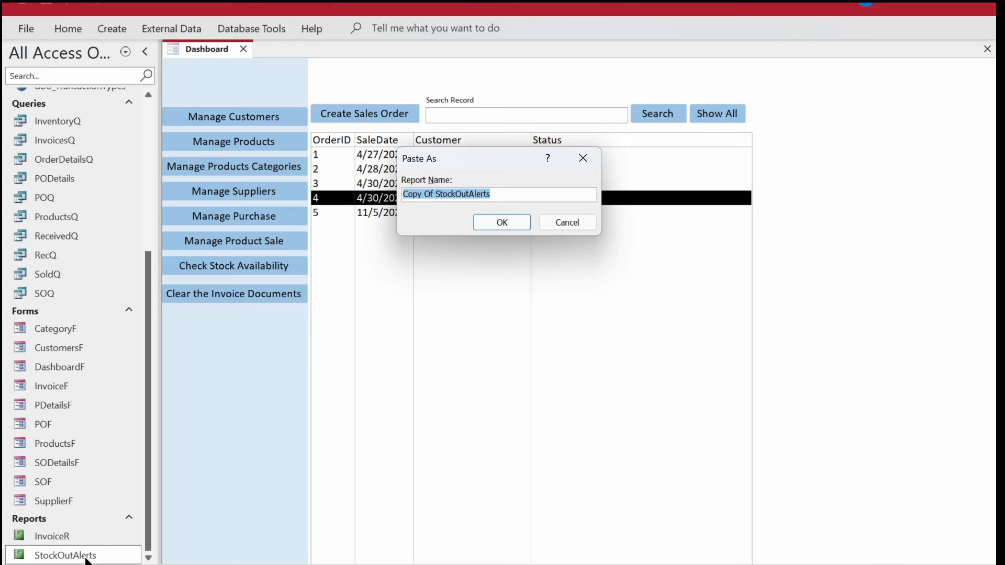
pyautogui.write('DailySale')
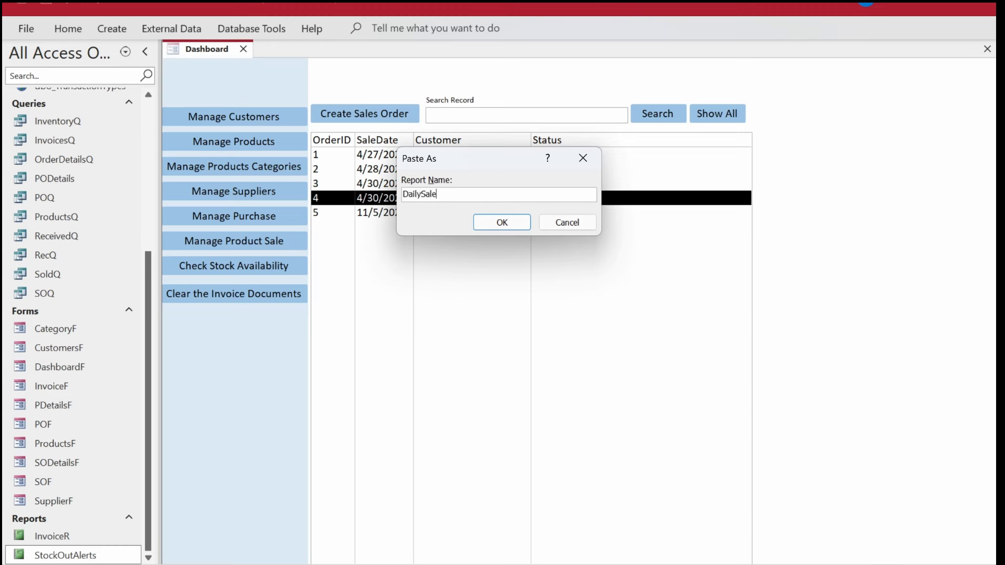
pyautogui.press('Return')
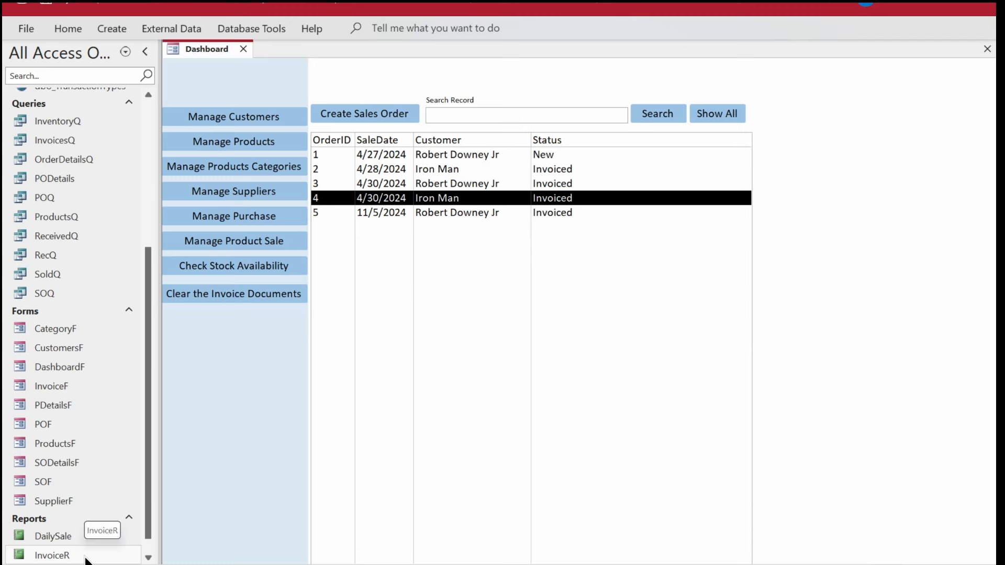
# - Open the DailySale report in Design View and delete all column labels and fields from its Page Header and Detail sections
pyautogui.click(149, 538)
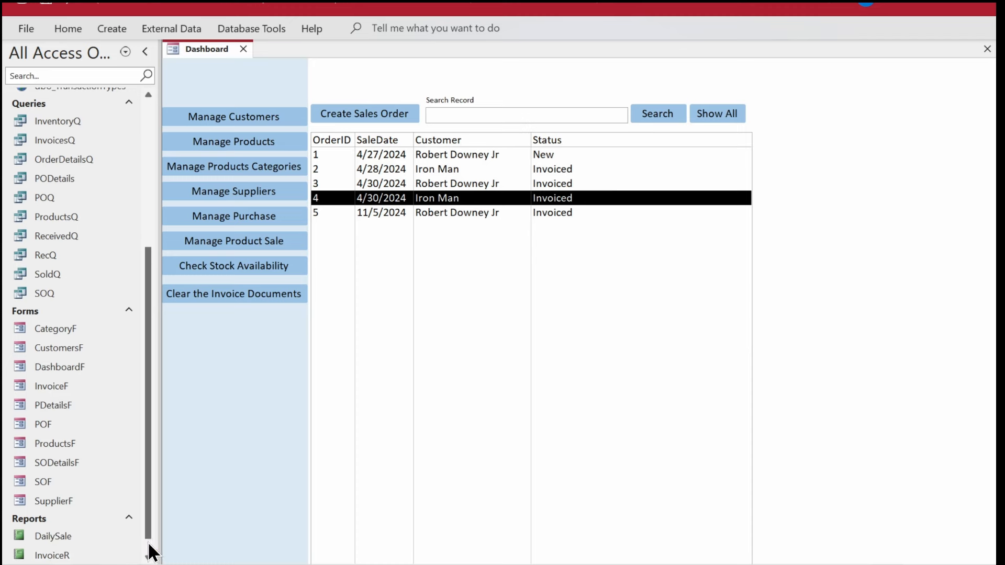
pyautogui.click(148, 557)
pyautogui.click(83, 517)
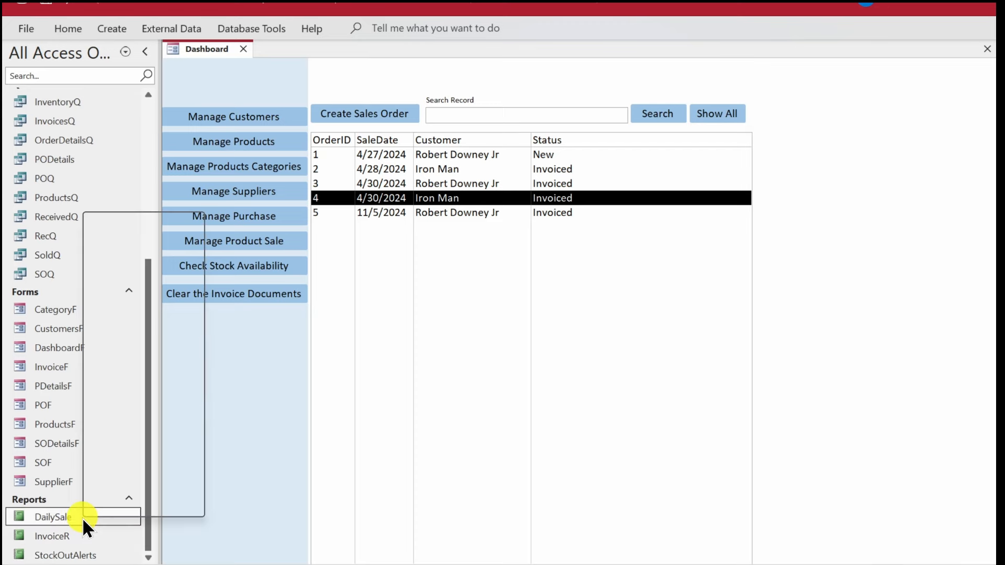
pyautogui.click(162, 261)
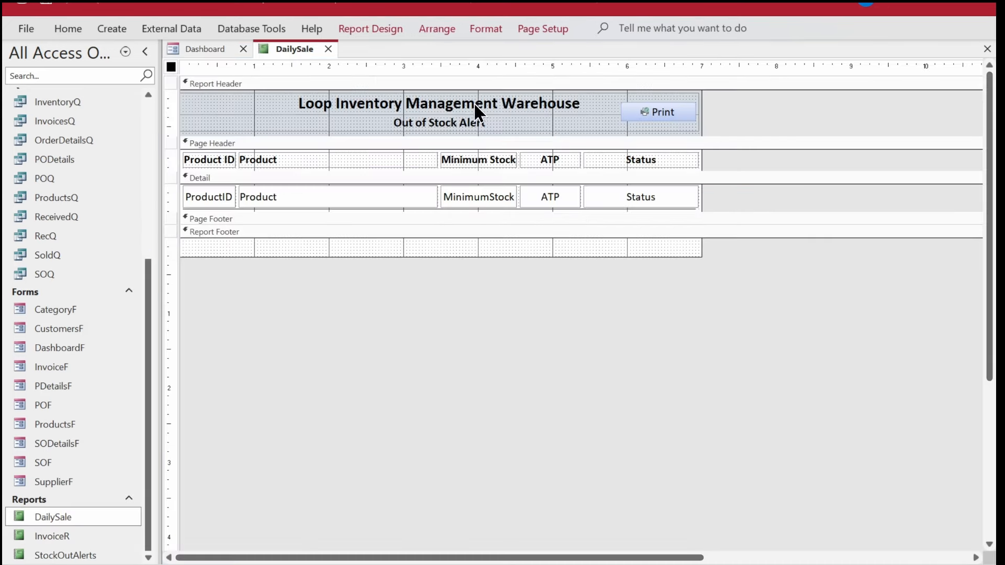
pyautogui.moveTo(731, 161); pyautogui.dragTo(136, 269)
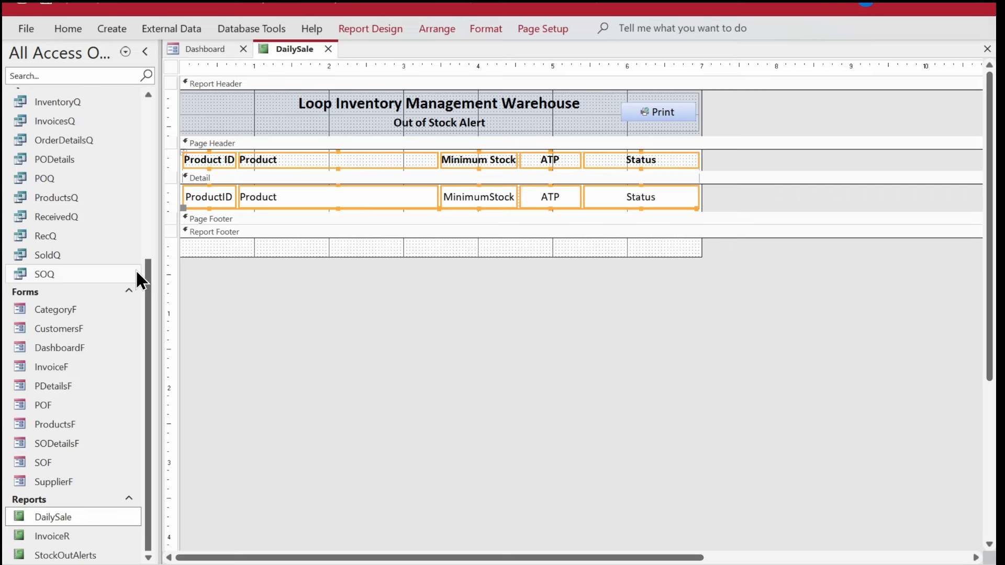
pyautogui.press('Delete')
# - Open the DailySale report's record source in the Query Builder and remove the InventoryQ query from it
pyautogui.click(371, 28)
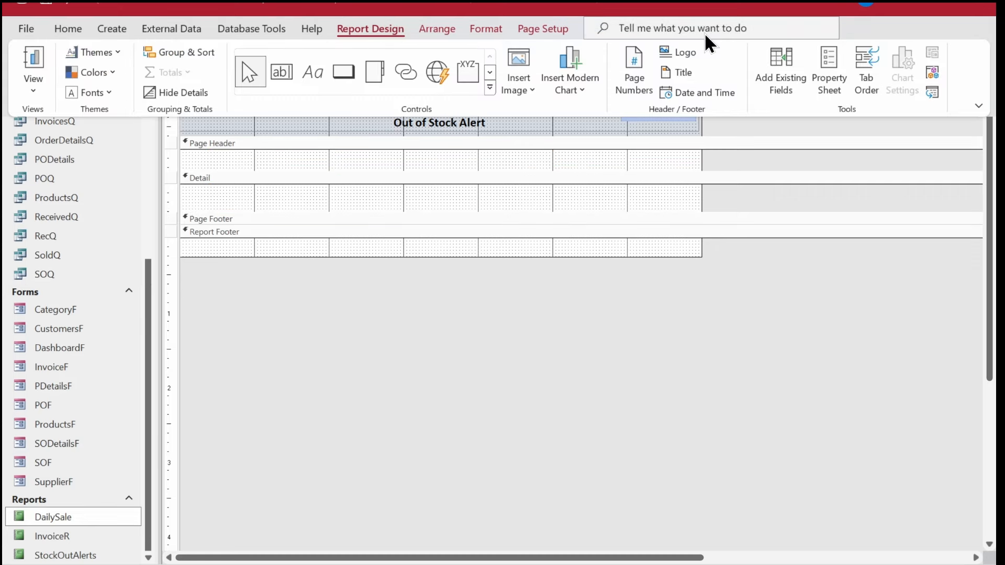
pyautogui.click(826, 72)
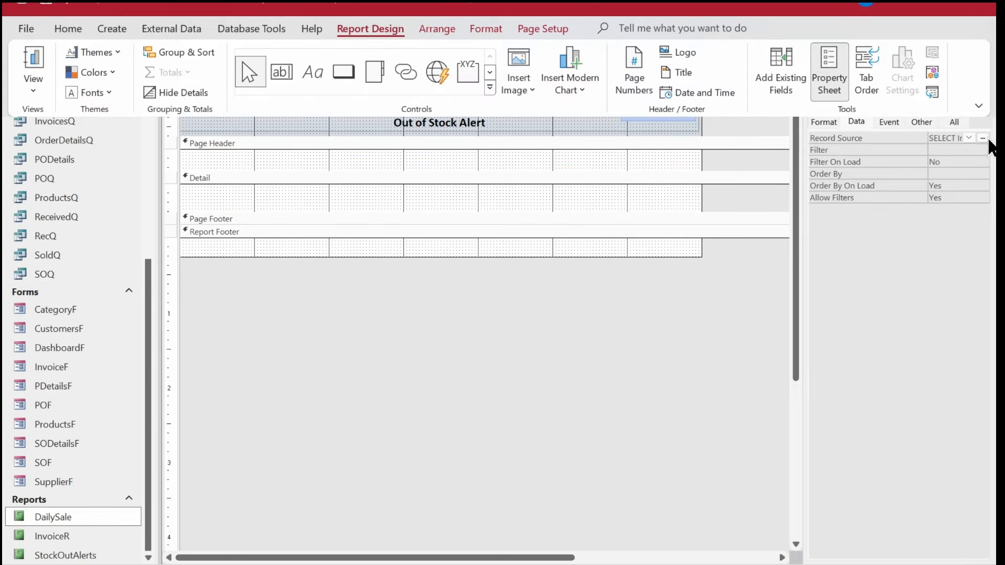
pyautogui.click(983, 137)
pyautogui.click(805, 127)
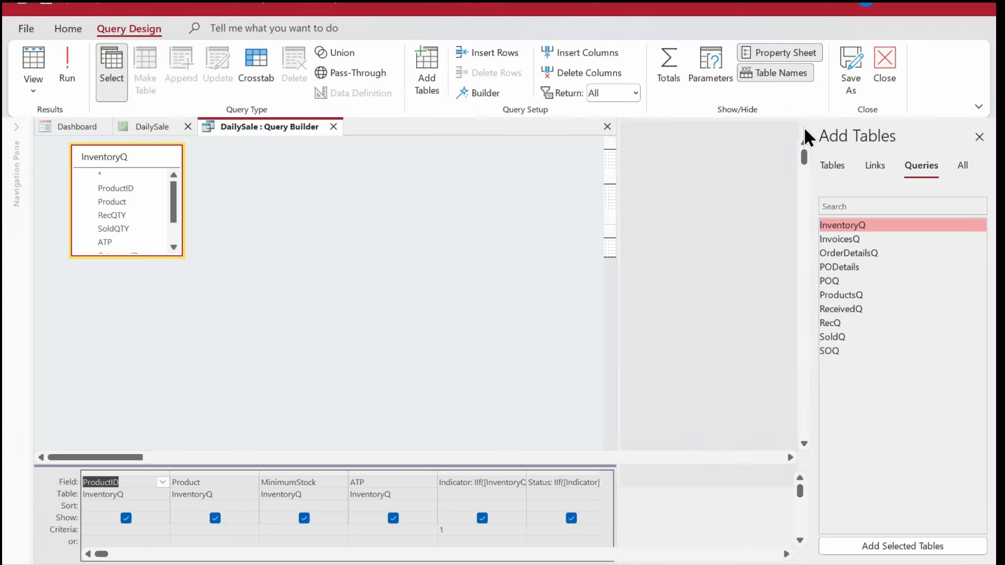
pyautogui.click(144, 176)
pyautogui.press('Delete')
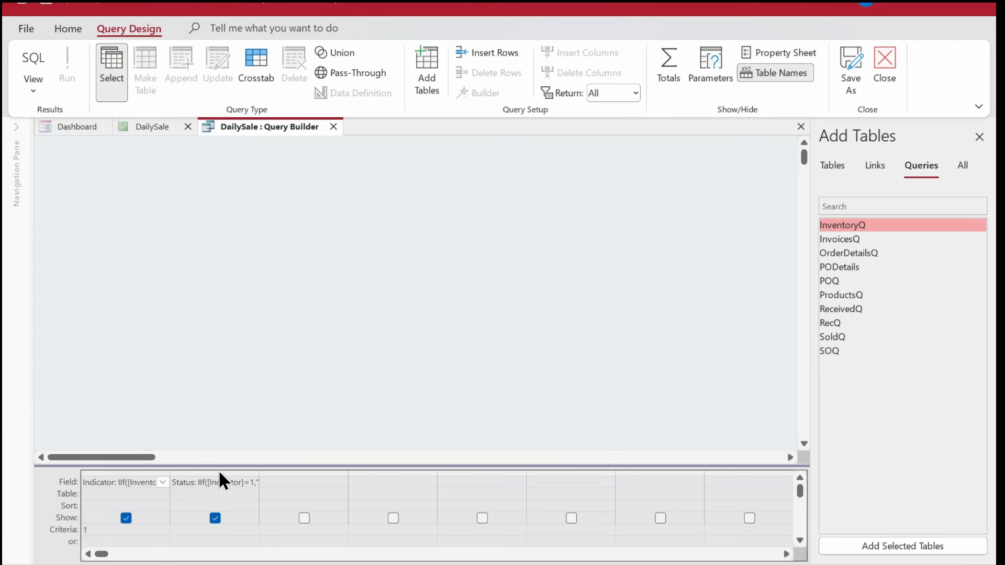
# - Delete the Indicator and Status columns from the query, and add the linked tables dbo_Sales and dbo_SalesDetails
pyautogui.moveTo(218, 470); pyautogui.dragTo(112, 478)
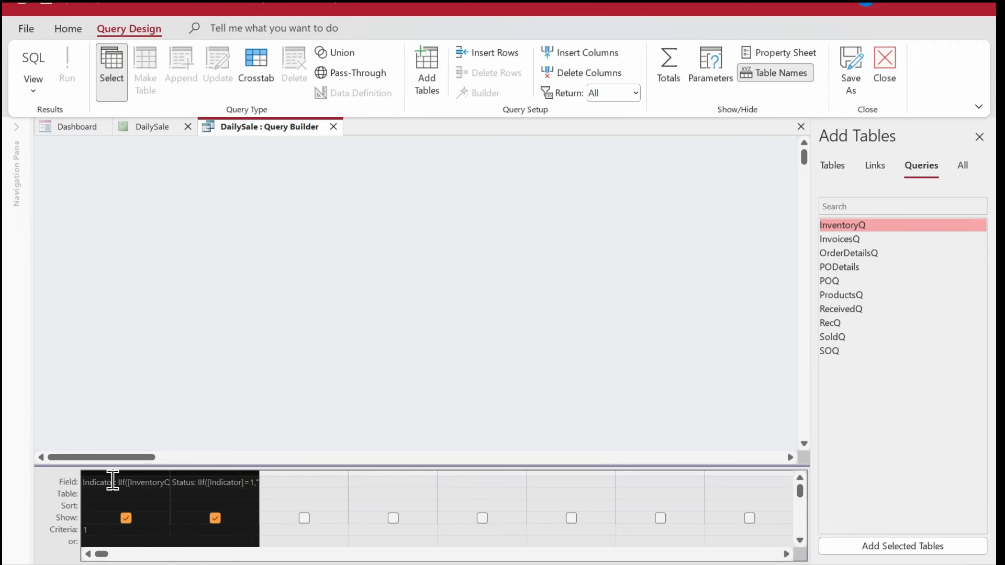
pyautogui.press('Delete')
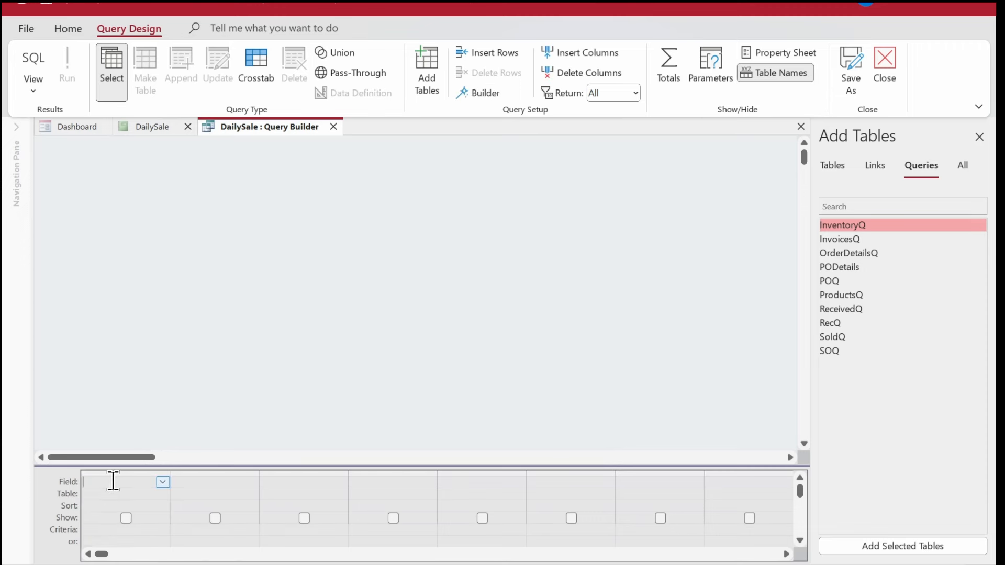
pyautogui.click(873, 174)
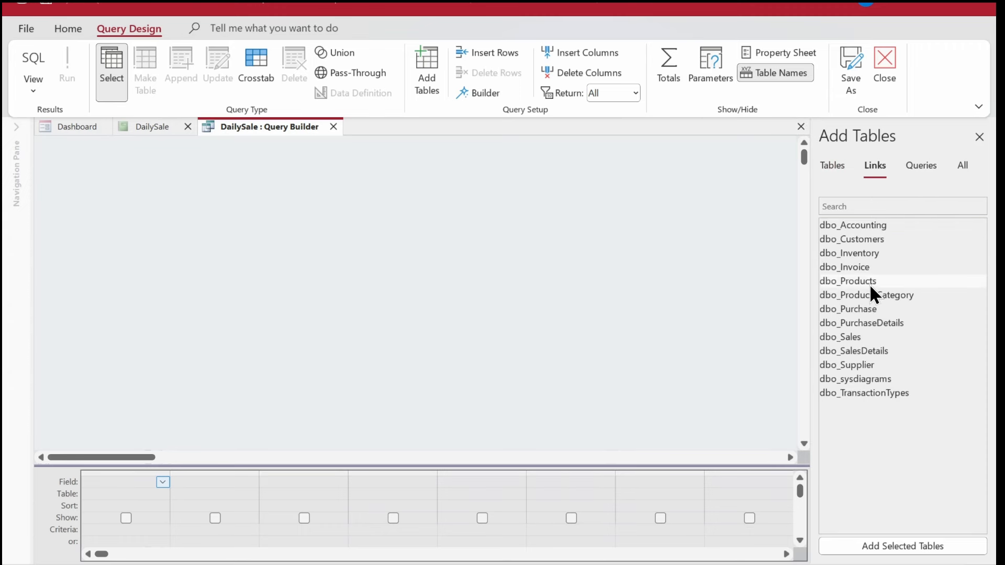
pyautogui.doubleClick(851, 337)
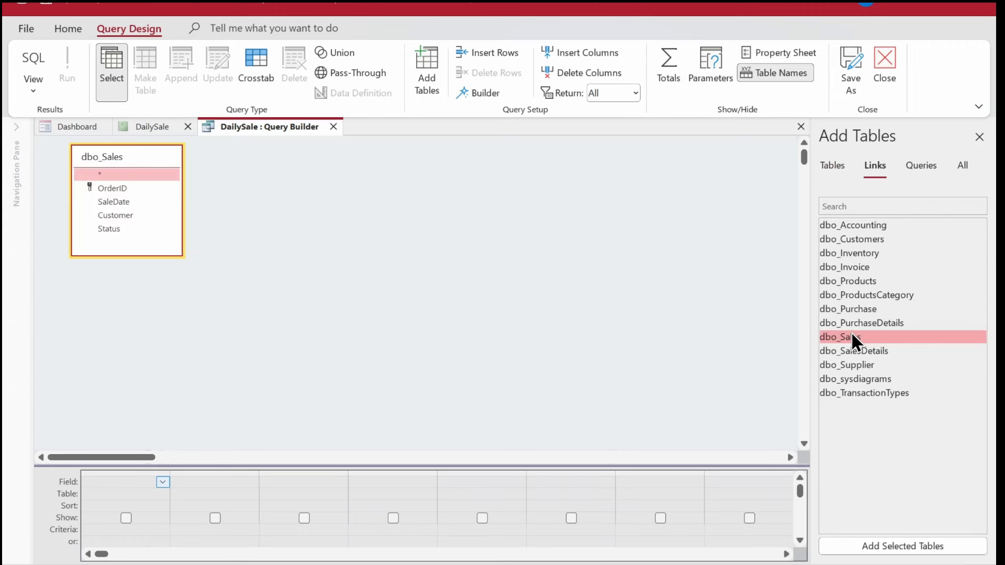
pyautogui.doubleClick(860, 351)
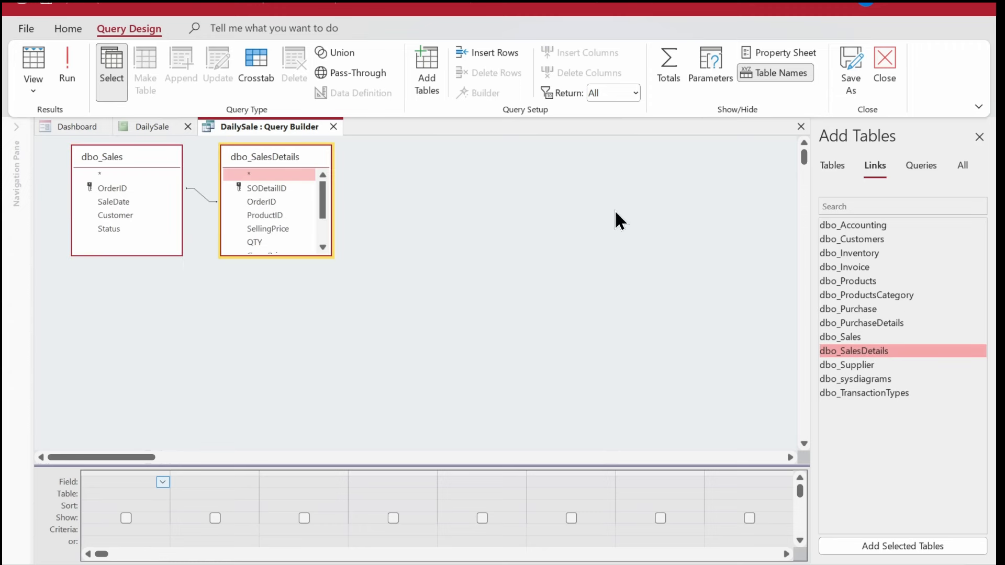
# - Add OrderID and SaleDate from dbo_Sales to the query, and enlarge the dbo_SalesDetails box to show all its fields
pyautogui.doubleClick(119, 187)
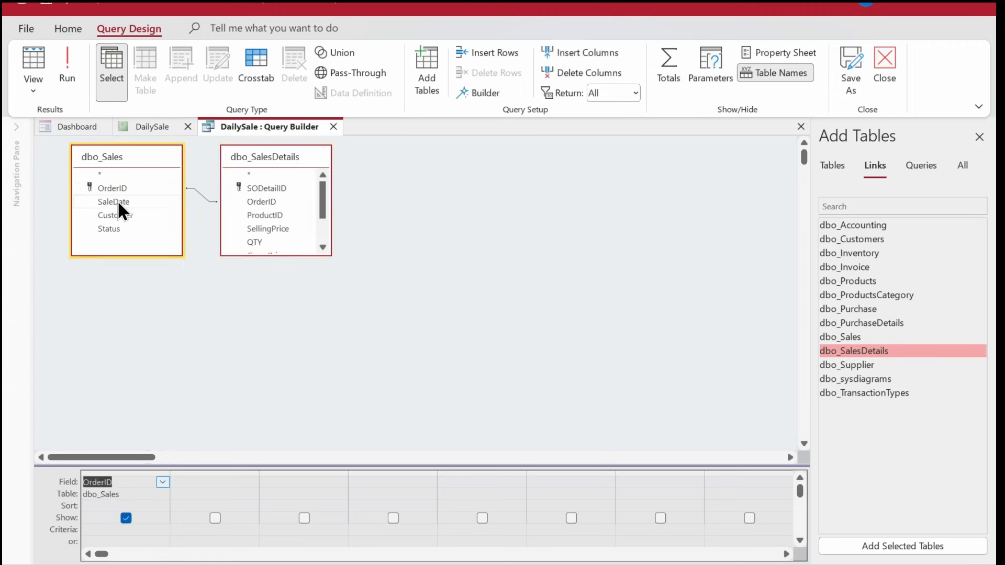
pyautogui.doubleClick(118, 199)
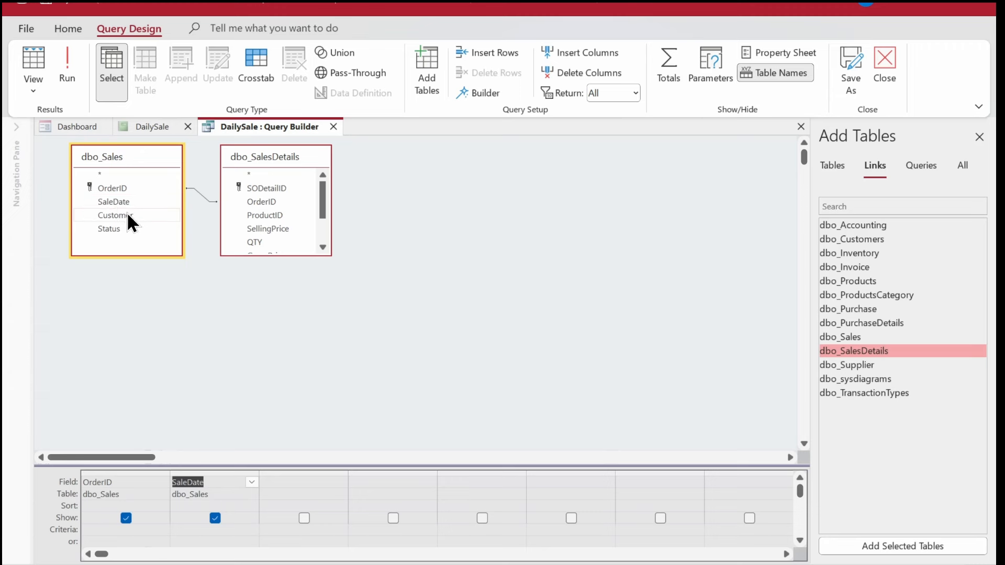
pyautogui.moveTo(292, 255); pyautogui.dragTo(302, 317)
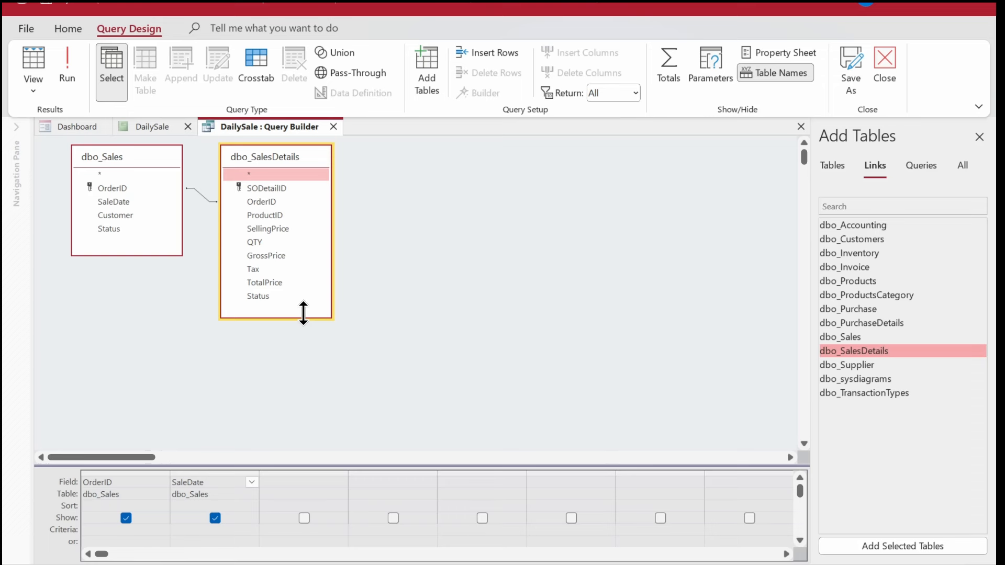
pyautogui.doubleClick(271, 214)
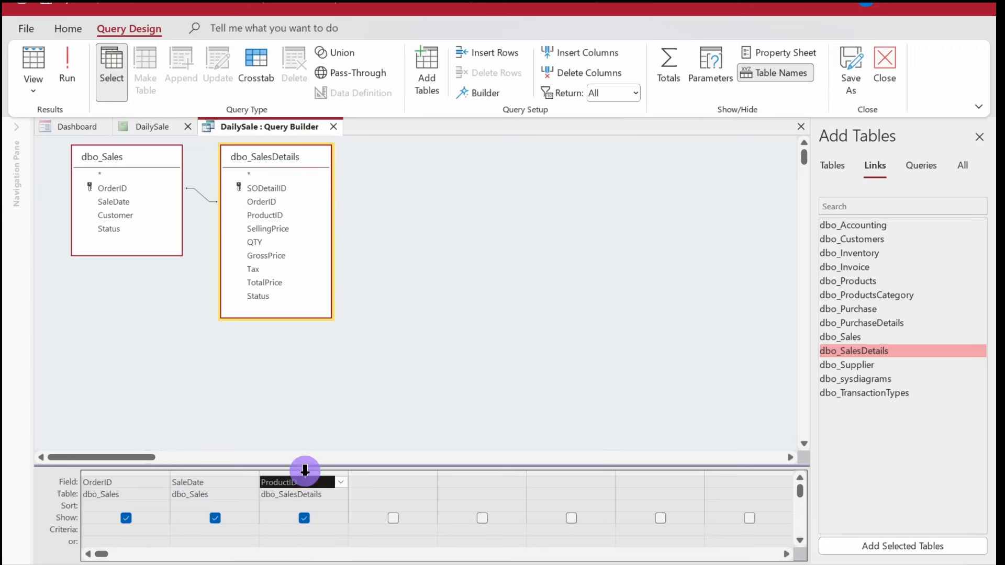
pyautogui.click(305, 470)
pyautogui.press('Delete')
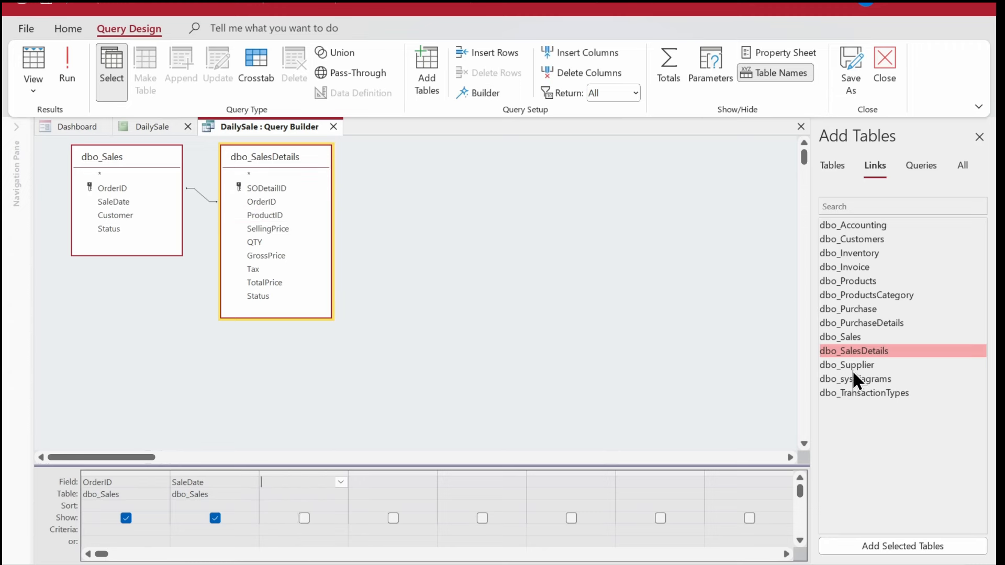
# - Add the dbo_Products table, and include its Product field plus SellingPrice, QTY, Tax and TotalPrice from dbo_SalesDetails, once each
pyautogui.doubleClick(850, 280)
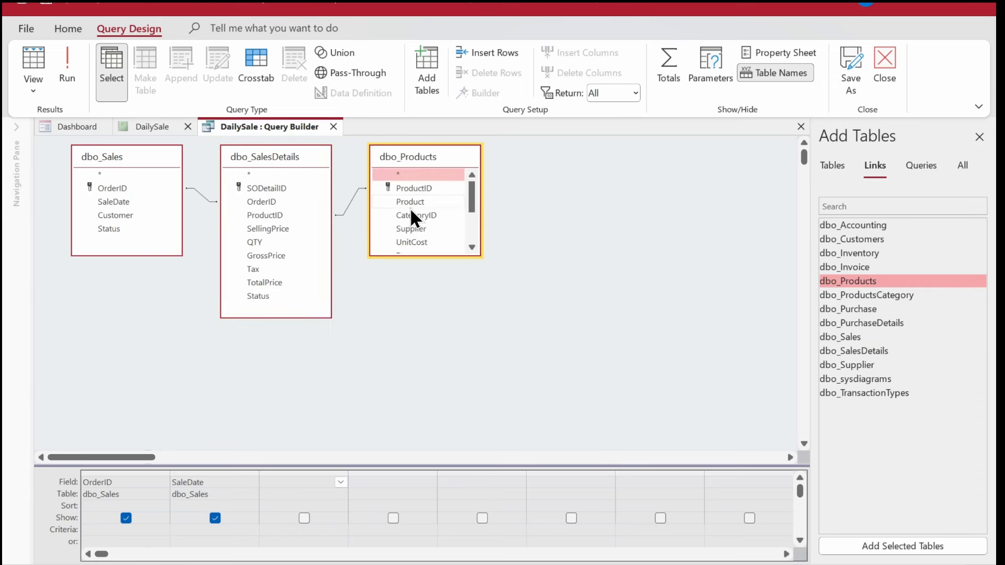
pyautogui.doubleClick(417, 202)
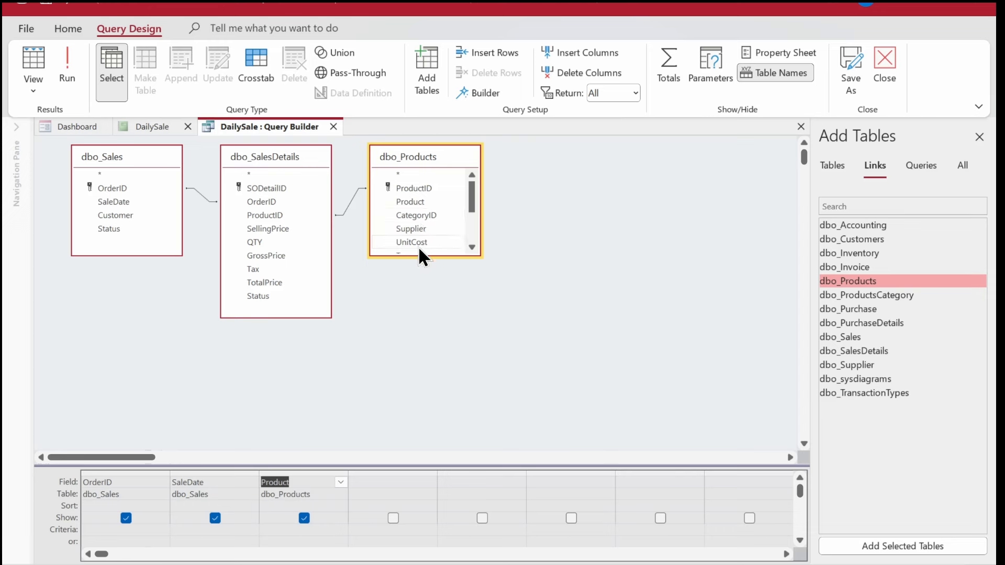
pyautogui.doubleClick(260, 229)
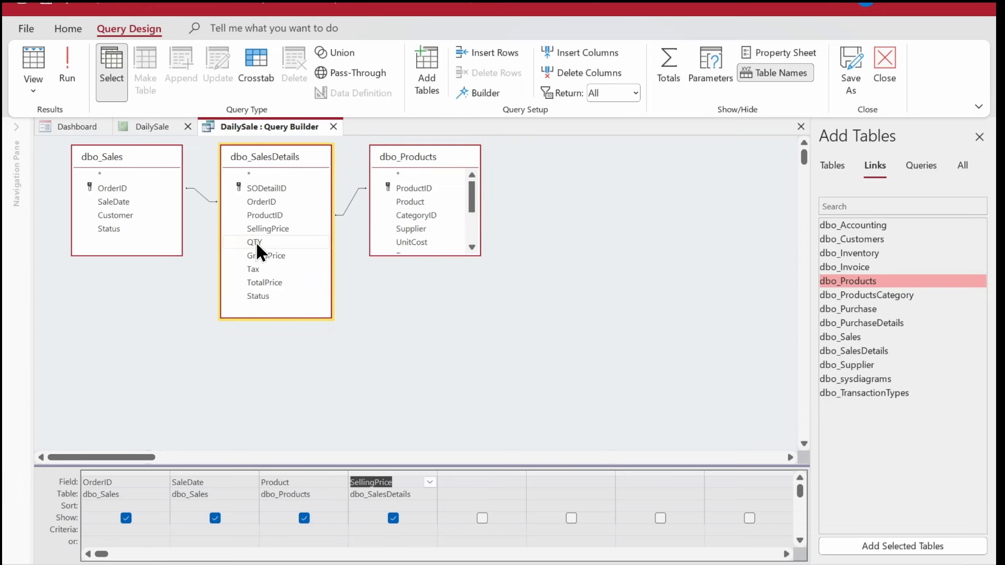
pyautogui.doubleClick(254, 241)
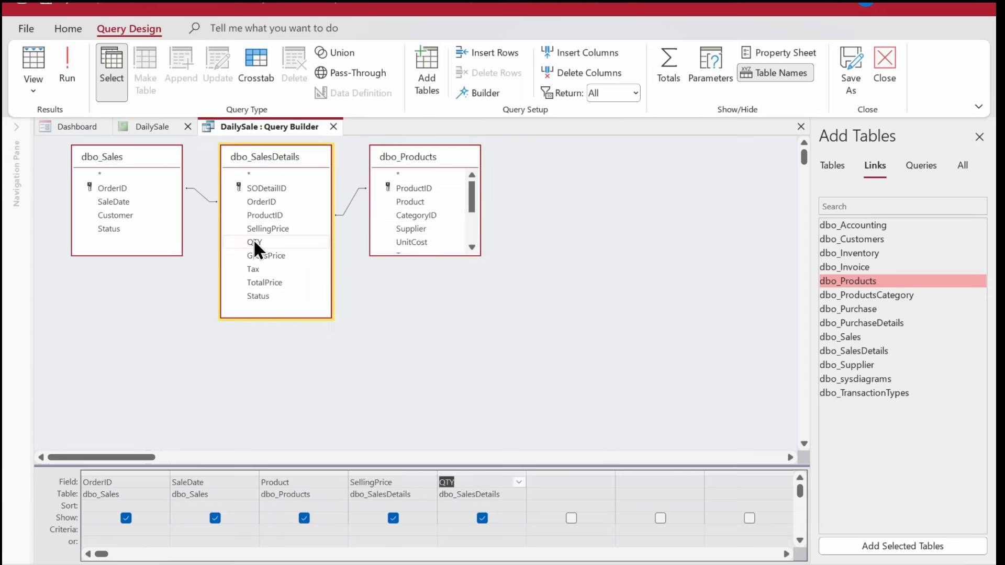
pyautogui.doubleClick(255, 268)
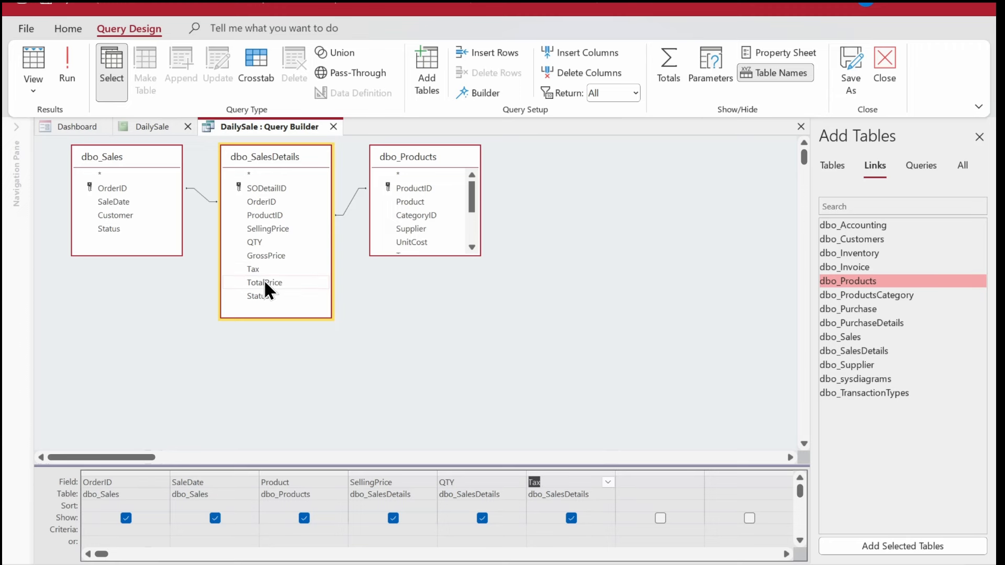
pyautogui.doubleClick(265, 282)
pyautogui.doubleClick(265, 283)
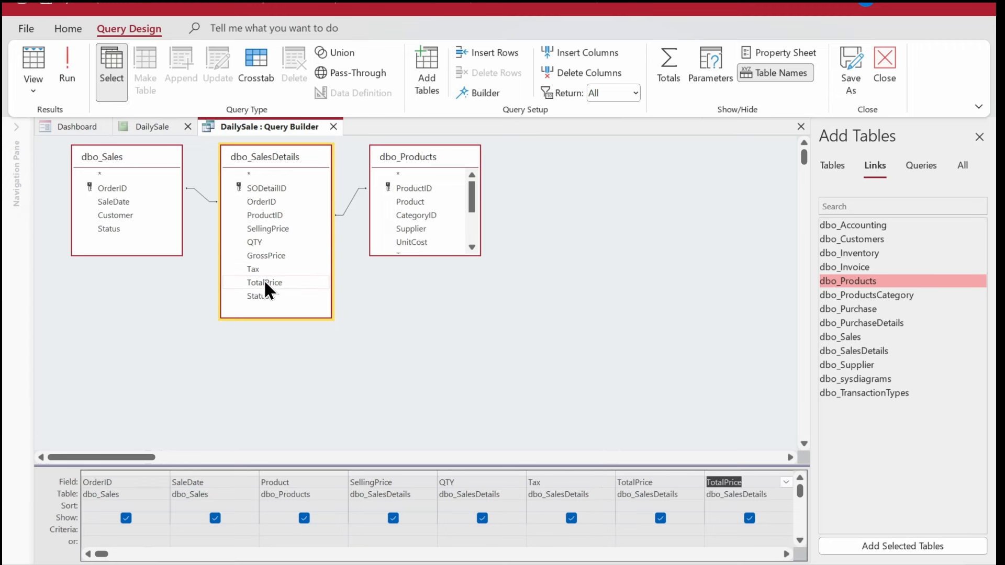
pyautogui.click(736, 472)
pyautogui.press('Delete')
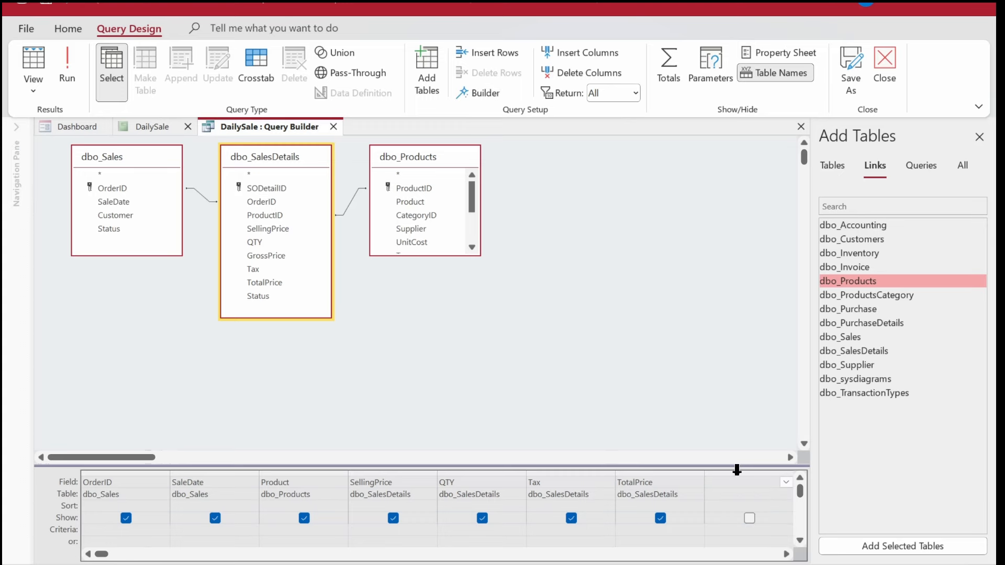
# - Run the query to check its records, and close the query builder, saving the SQL statement to the DailySale report
pyautogui.click(68, 65)
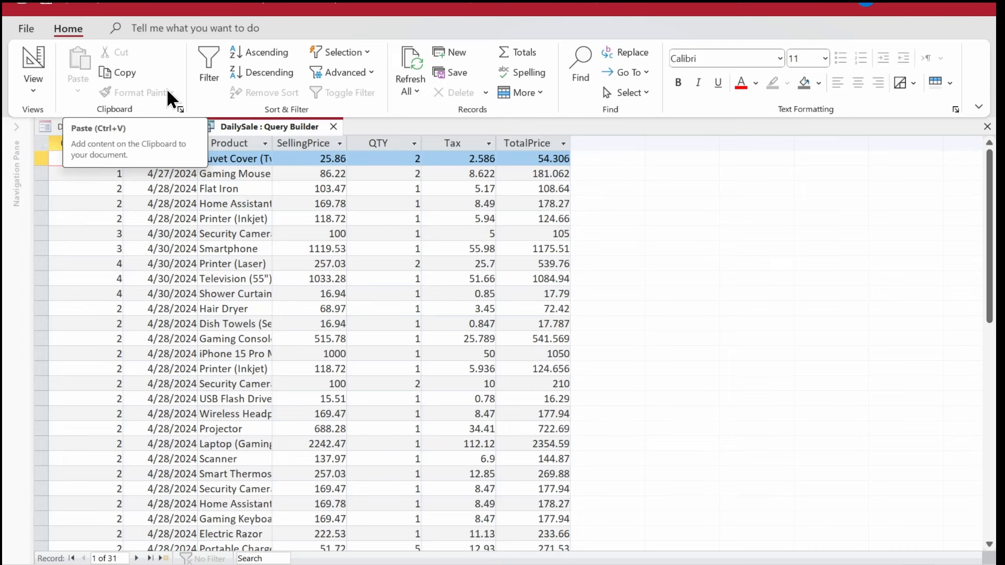
pyautogui.moveTo(276, 141); pyautogui.dragTo(276, 141)
pyautogui.doubleClick(276, 141)
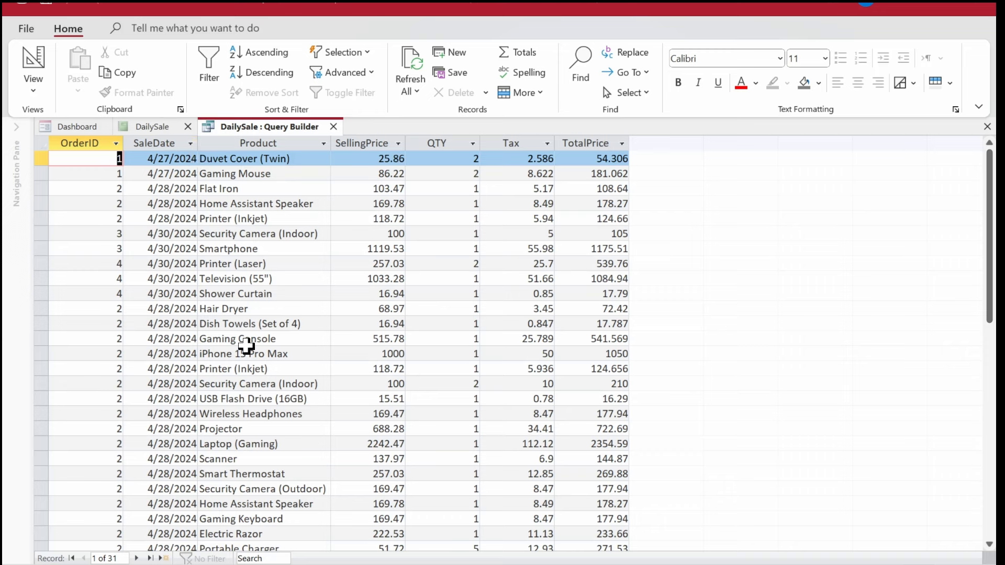
pyautogui.click(333, 127)
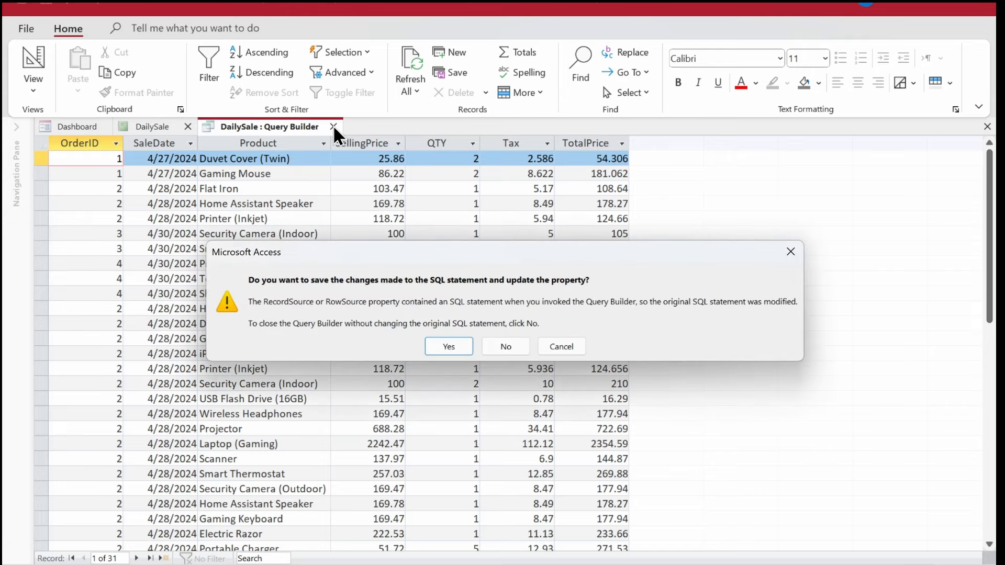
pyautogui.press('Return')
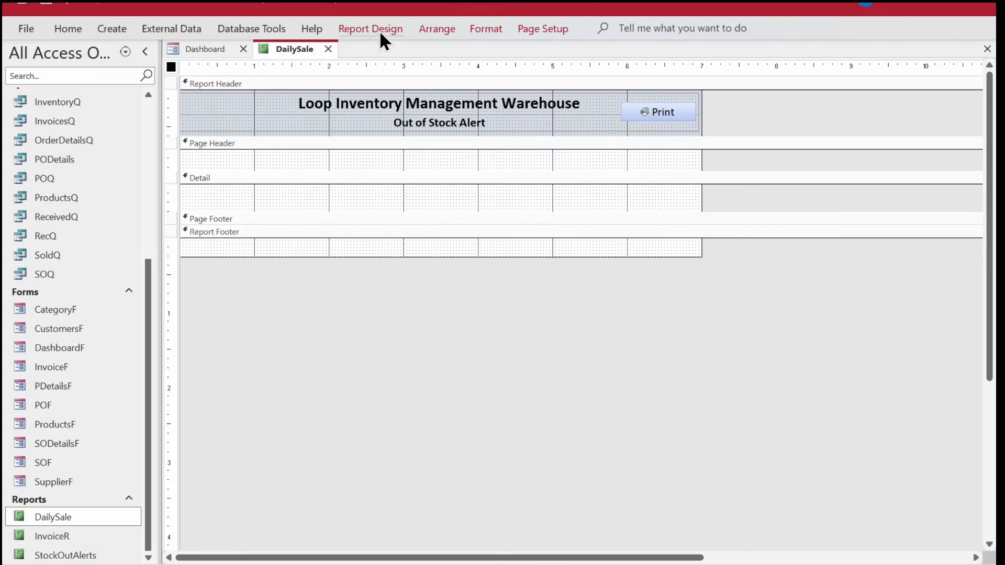
# - Place all available fields, OrderID through TotalPrice, in the Detail section of the DailySale report
pyautogui.click(389, 30)
pyautogui.click(790, 60)
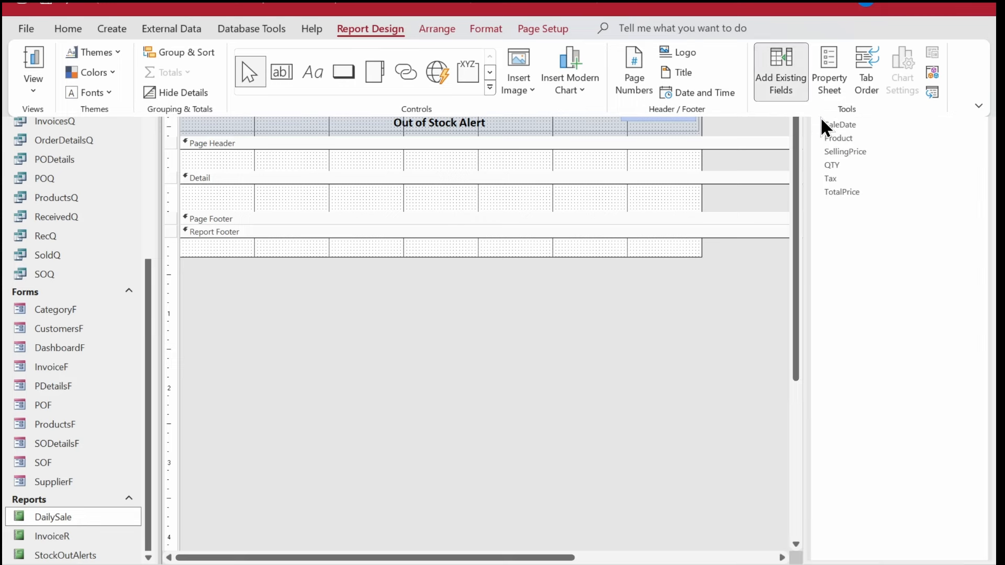
pyautogui.click(834, 111)
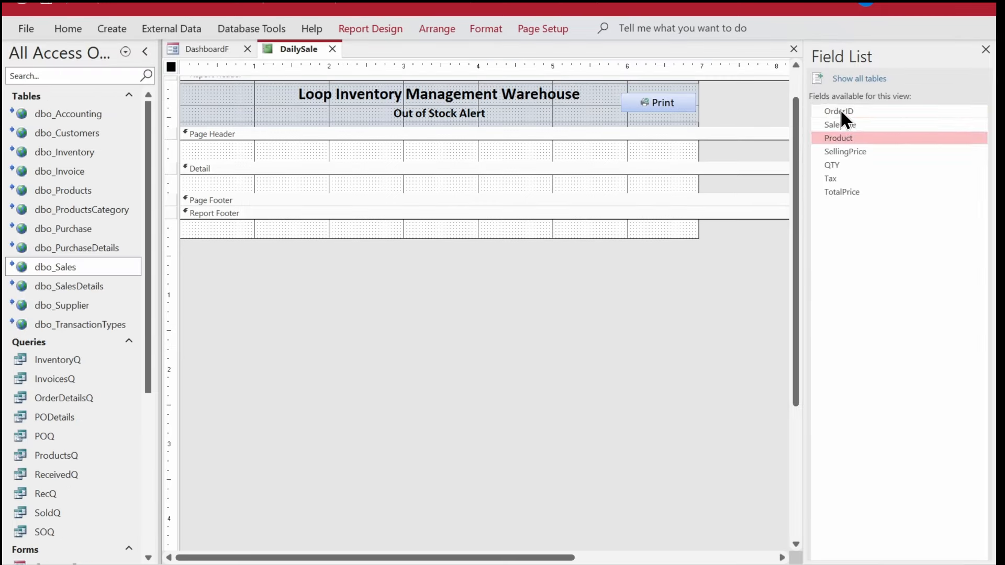
pyautogui.hotkey('ctrl', 'a')
pyautogui.moveTo(832, 110); pyautogui.dragTo(397, 179)
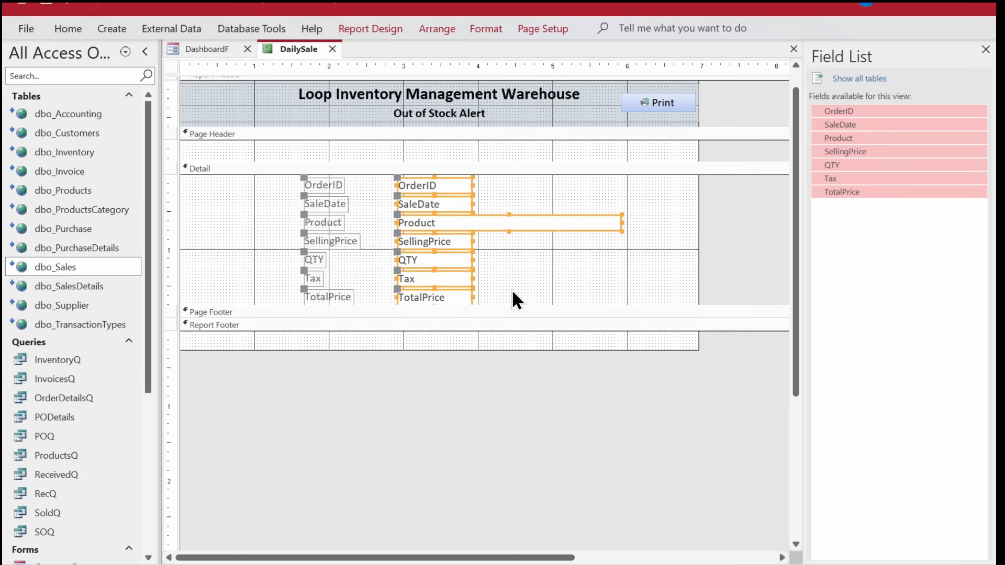
# - Set the font color of all field labels and text boxes in the Detail section to black
pyautogui.moveTo(510, 297); pyautogui.dragTo(293, 209)
pyautogui.click(286, 199)
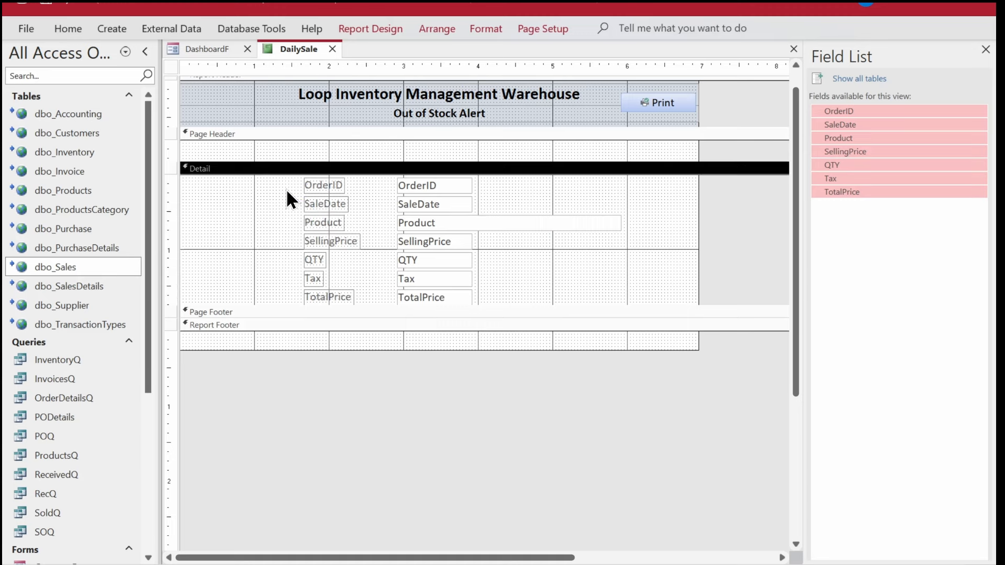
pyautogui.moveTo(290, 175); pyautogui.dragTo(454, 334)
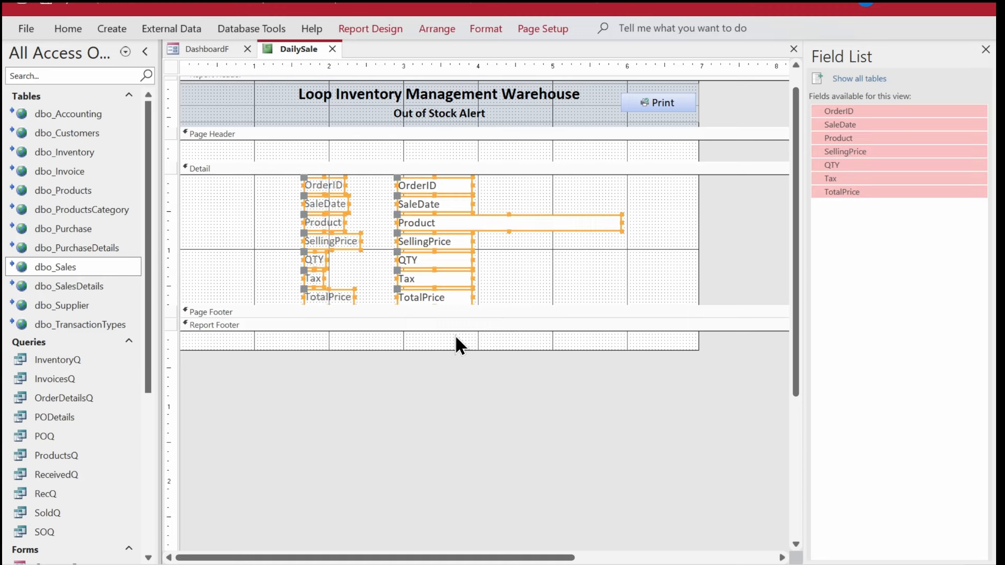
pyautogui.click(86, 29)
pyautogui.click(755, 83)
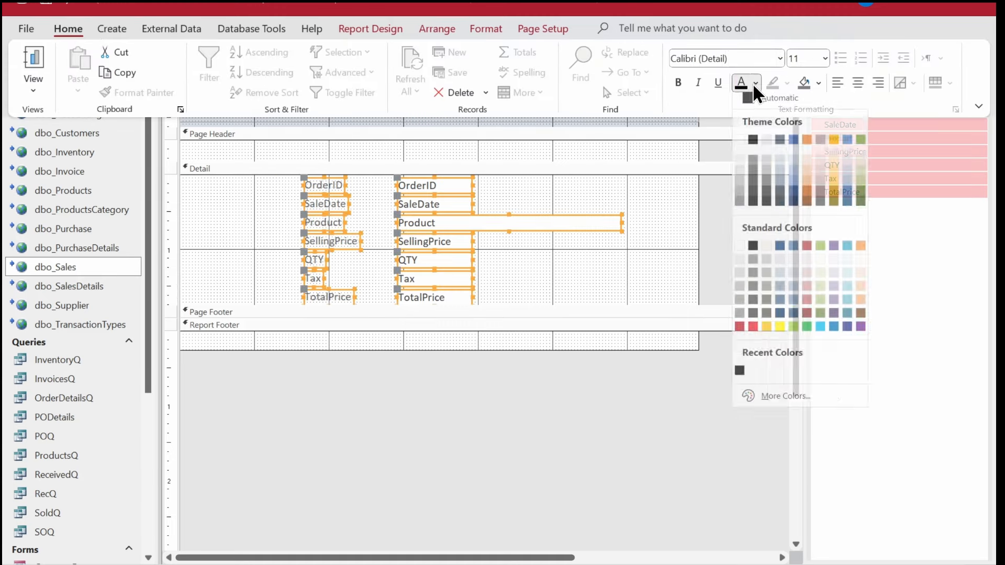
pyautogui.click(753, 146)
pyautogui.click(413, 220)
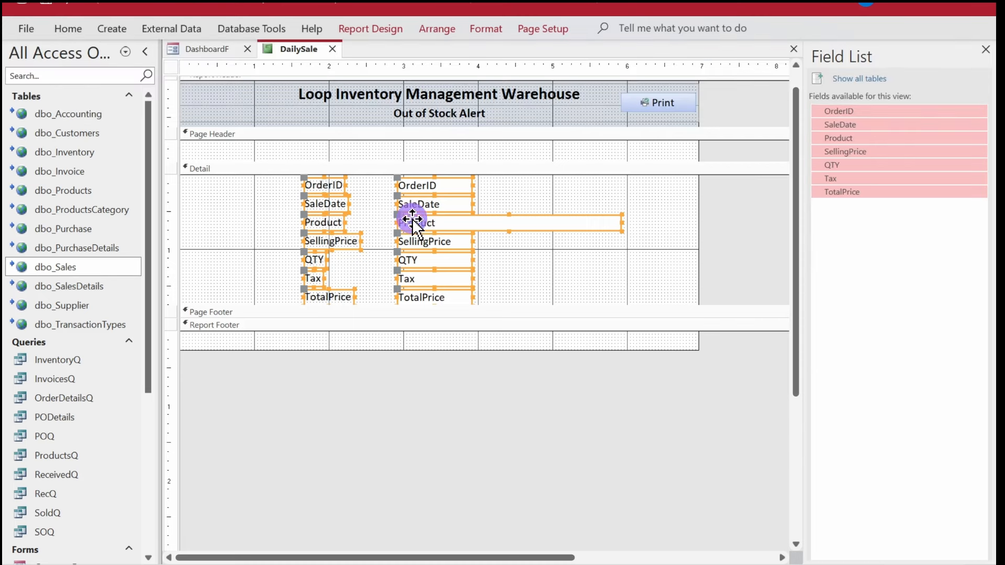
pyautogui.click(601, 275)
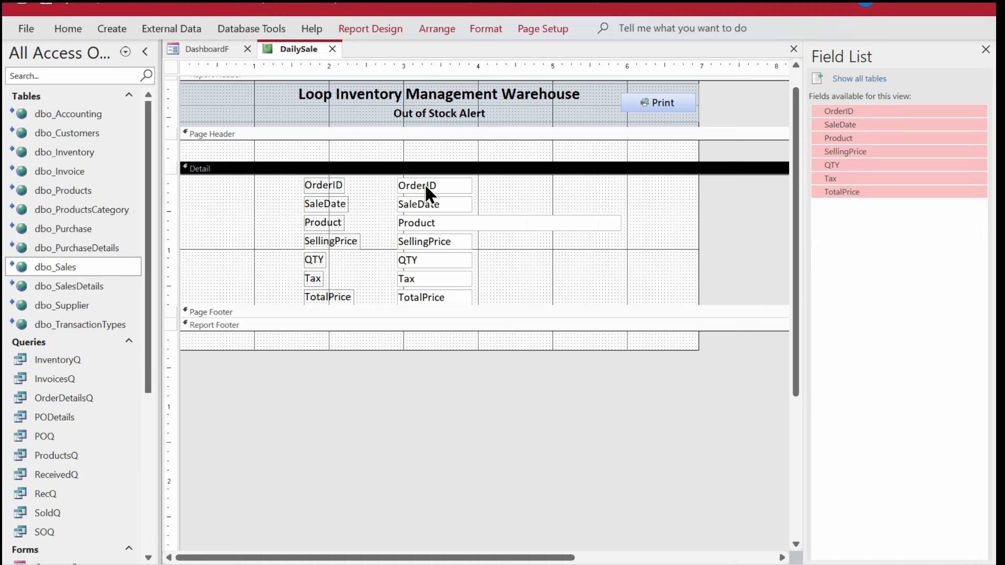
# - Move the OrderID label and text box into the Report Header, and arrange the remaining Detail fields in a tabular layout
pyautogui.moveTo(321, 183); pyautogui.dragTo(224, 109)
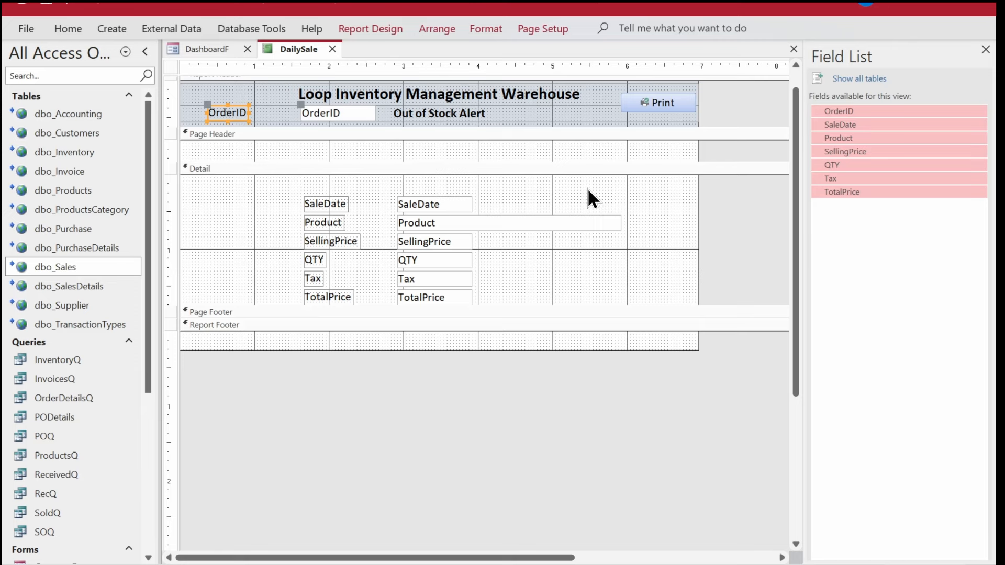
pyautogui.moveTo(587, 188); pyautogui.dragTo(222, 329)
pyautogui.rightClick(450, 211)
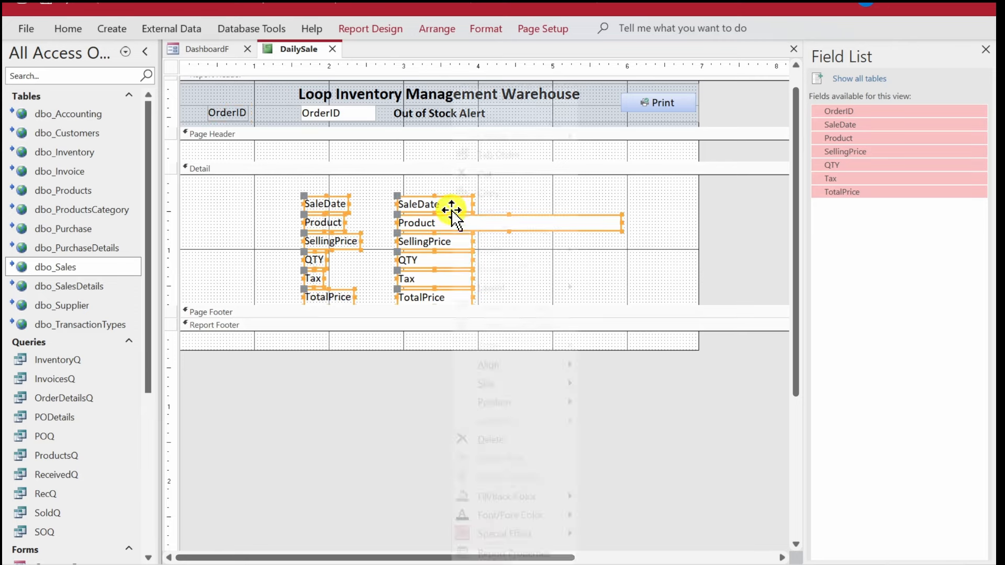
pyautogui.moveTo(510, 293)
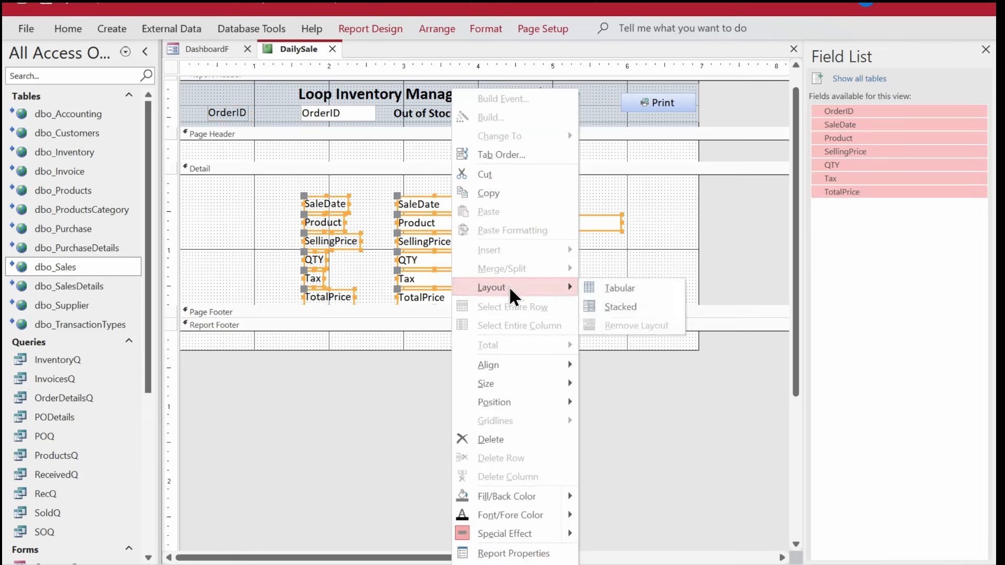
pyautogui.click(631, 294)
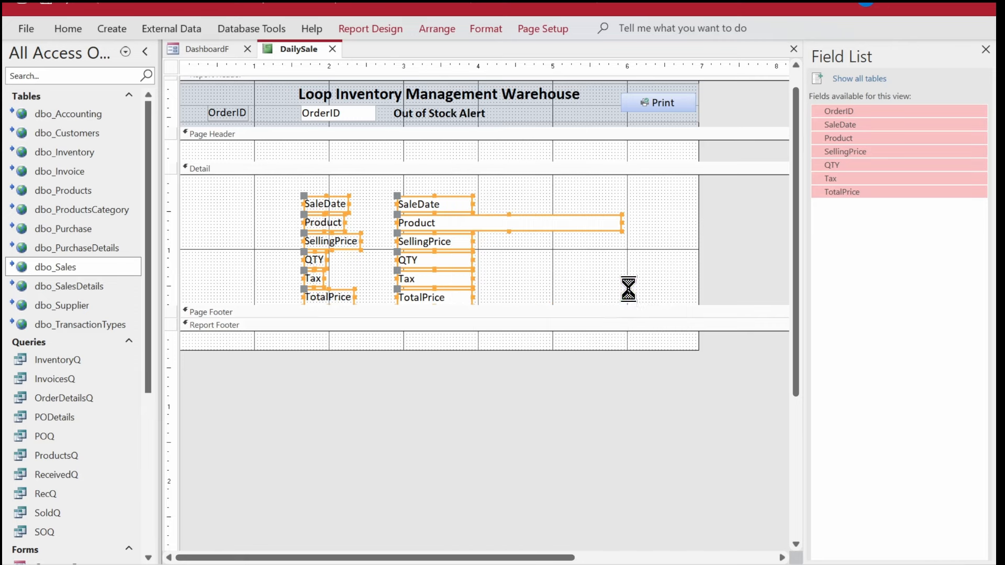
# - Move the tabular layout to the report's left edge, starting with SaleDate, and close the field list
pyautogui.click(513, 152)
pyautogui.moveTo(514, 151); pyautogui.dragTo(305, 157)
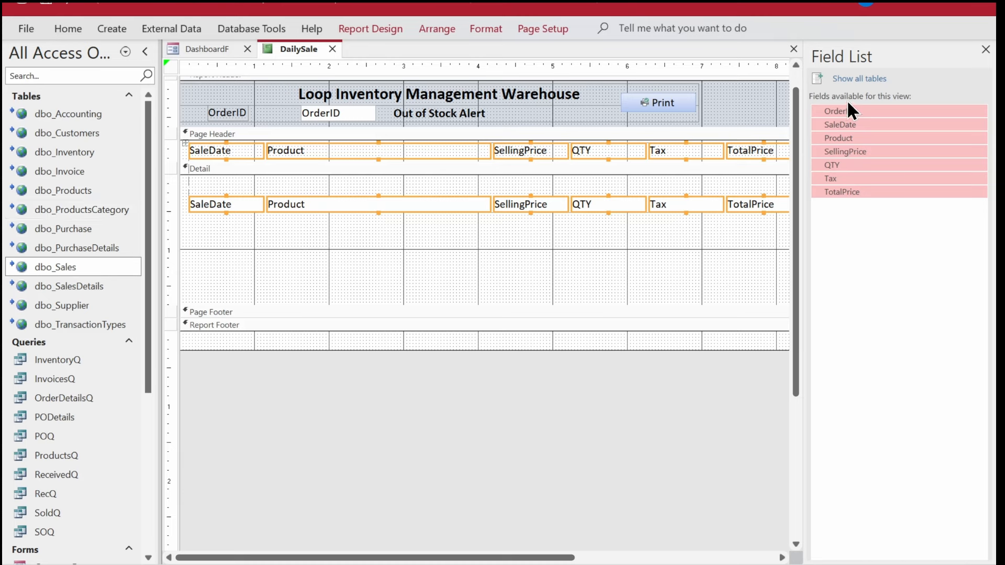
pyautogui.click(986, 49)
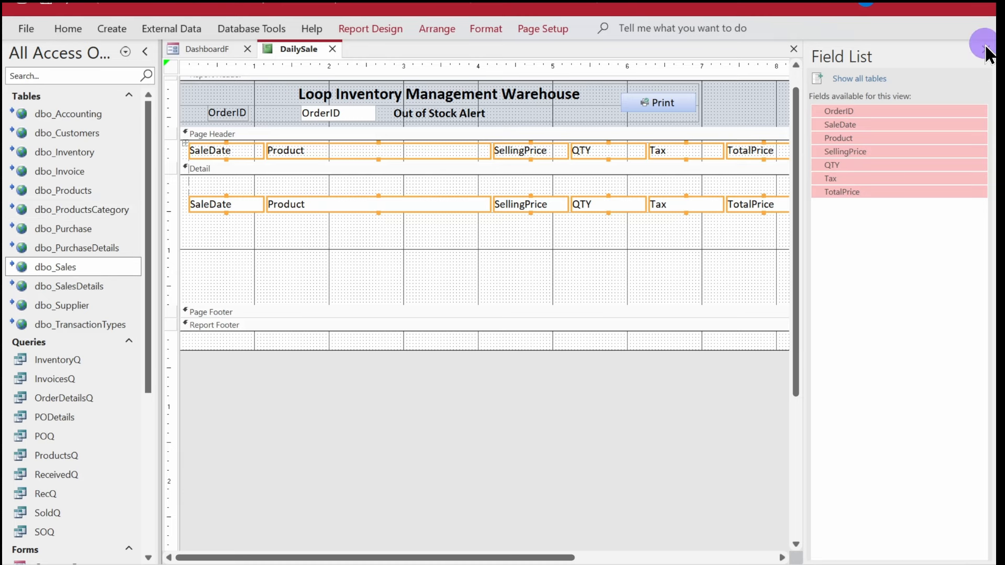
# - Undo the tabular layout and the OrderID move, returning all fields to their stacked arrangement in the Detail section
pyautogui.click(213, 230)
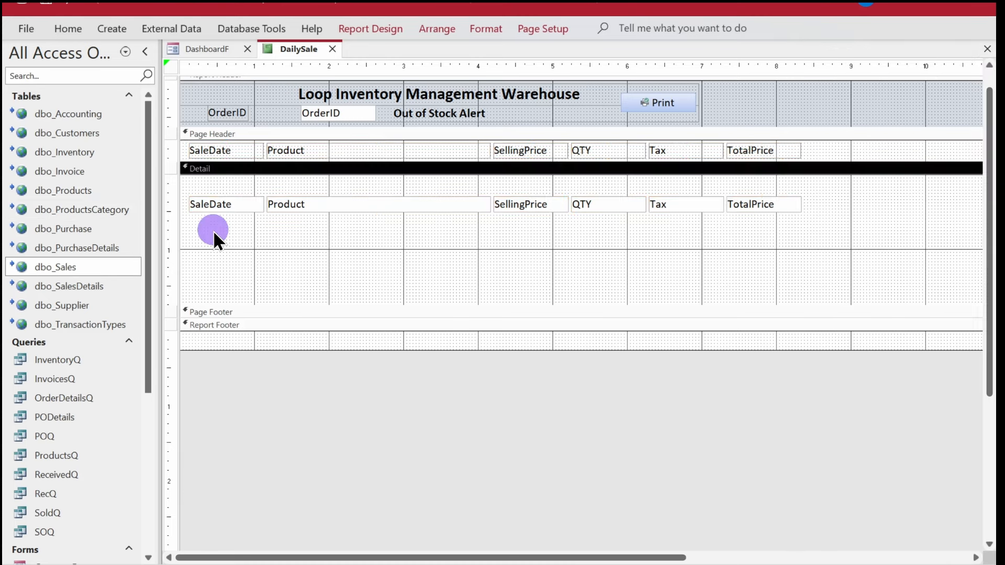
pyautogui.hotkey('ctrl', 'z')
pyautogui.hotkey('ctrl', 'z')
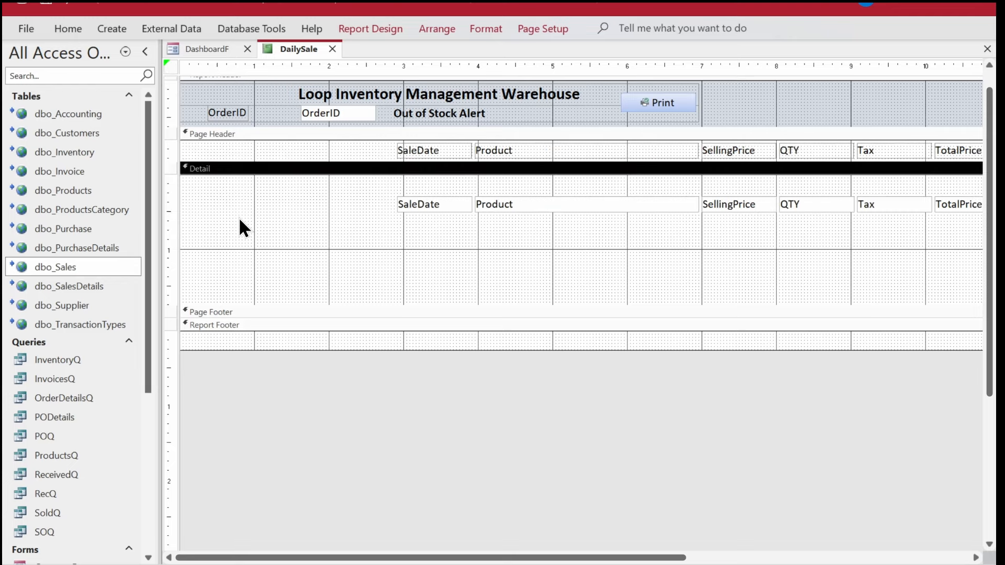
pyautogui.hotkey('ctrl', 'z')
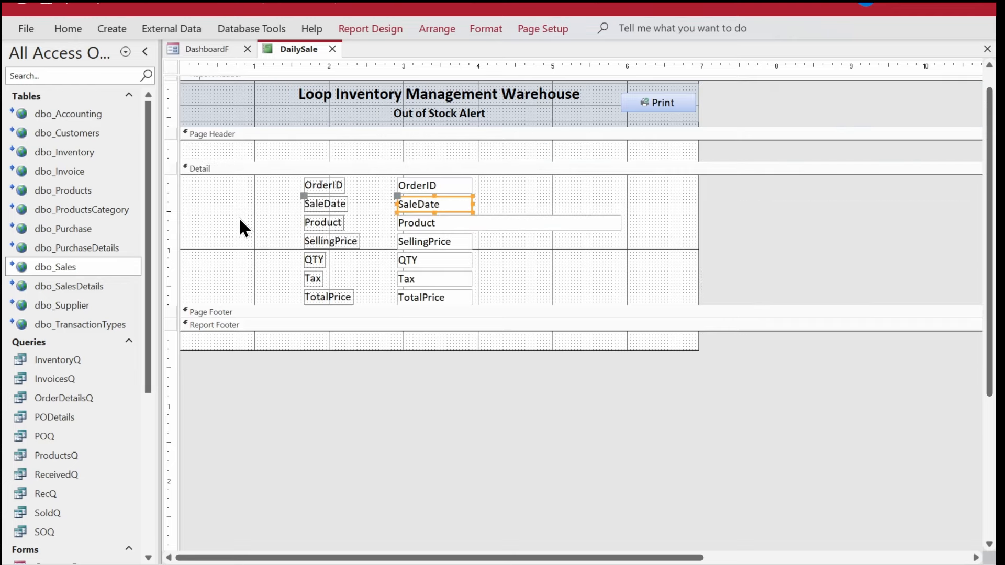
# - Move the SaleDate label and text box into the Report Header, and arrange the remaining Detail fields in a tabular layout
pyautogui.moveTo(486, 206); pyautogui.dragTo(208, 108)
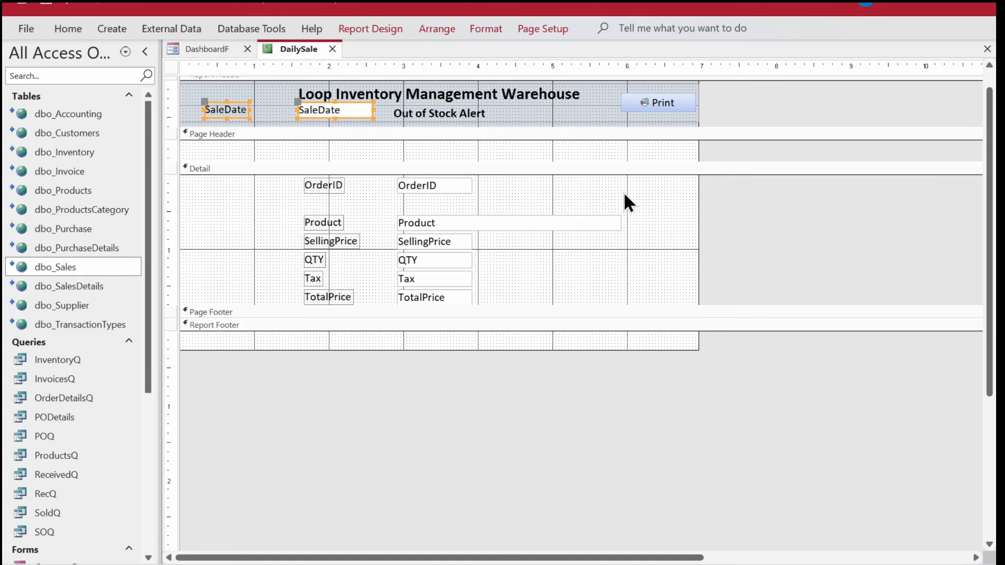
pyautogui.moveTo(635, 183); pyautogui.dragTo(193, 323)
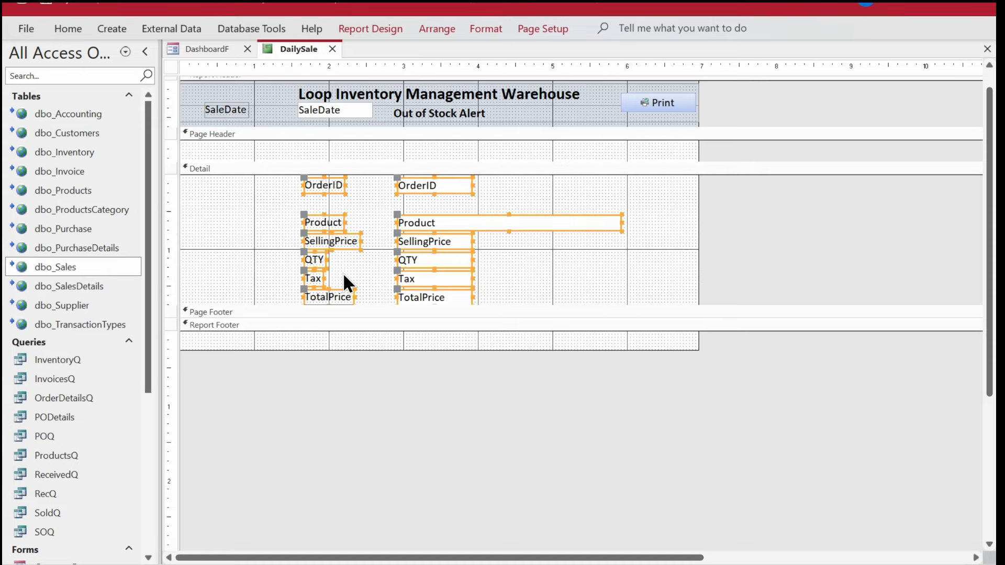
pyautogui.rightClick(320, 245)
pyautogui.moveTo(380, 287)
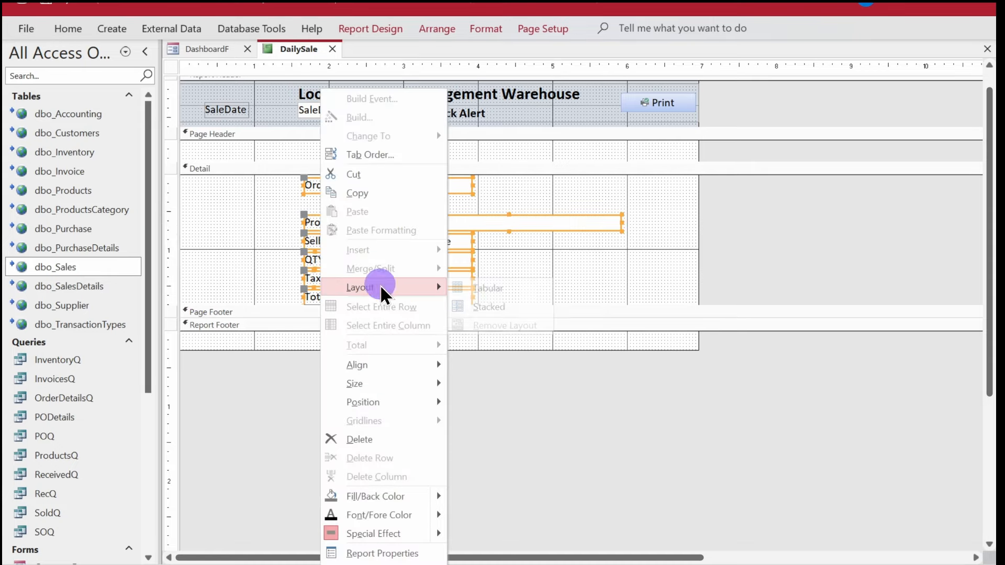
pyautogui.click(460, 287)
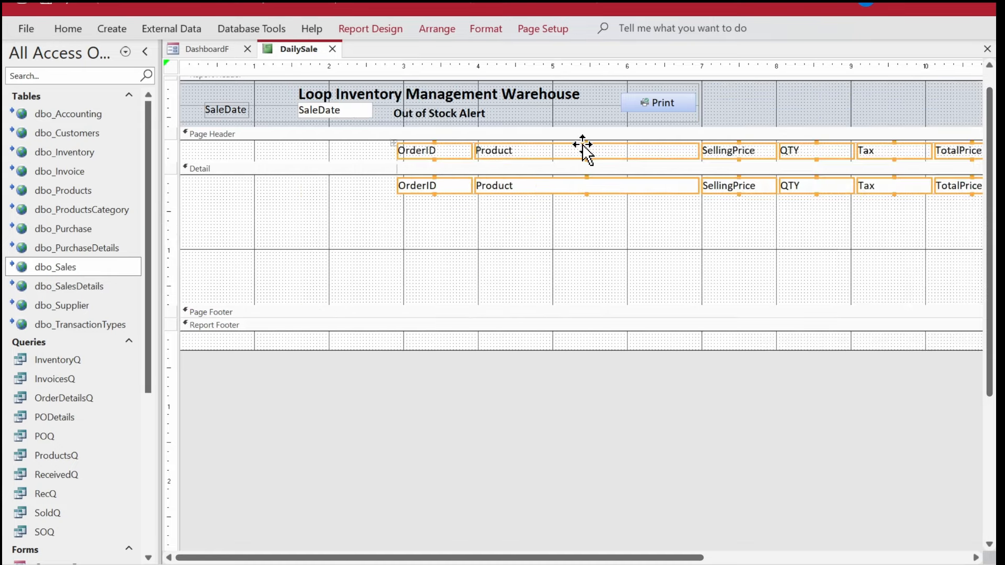
# - Move the tabular layout to the report's left edge, starting with OrderID
pyautogui.moveTo(582, 145); pyautogui.dragTo(357, 151)
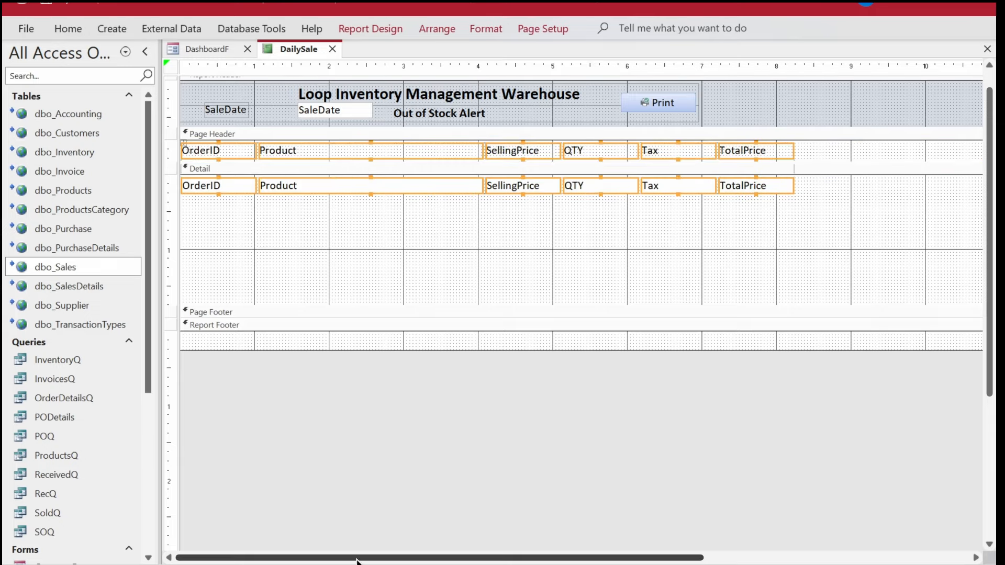
pyautogui.moveTo(379, 557); pyautogui.dragTo(601, 557)
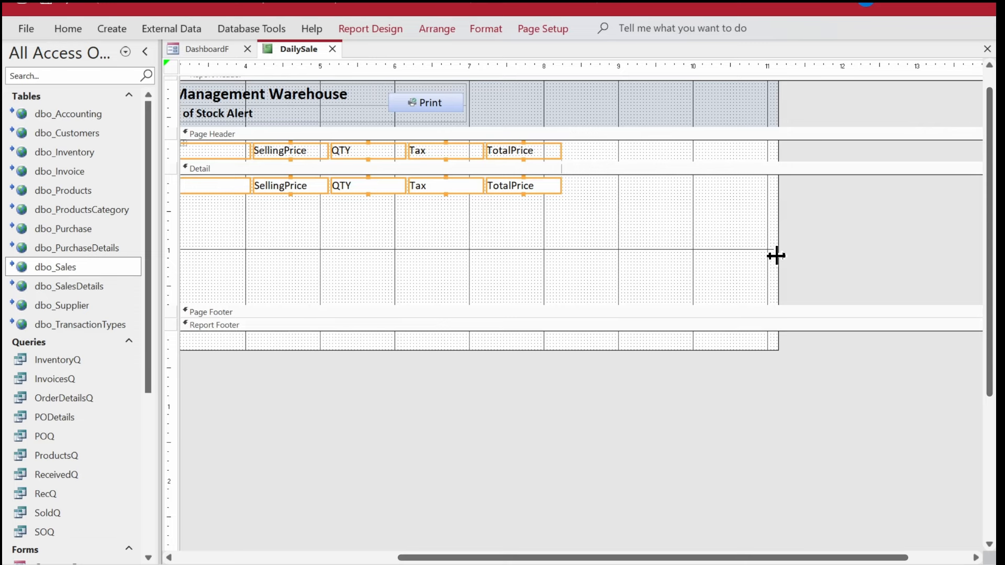
pyautogui.click(336, 558)
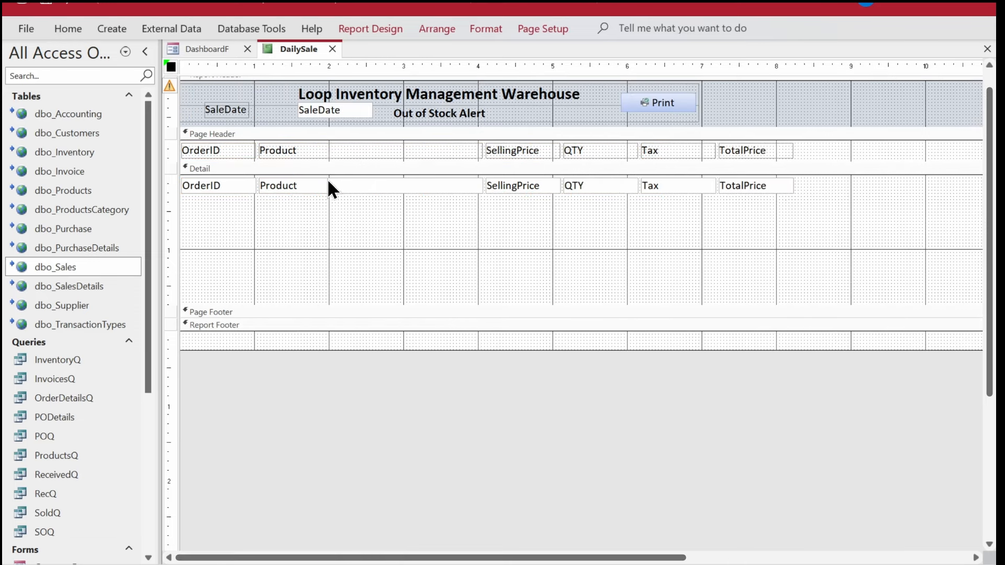
# - Narrow the OrderID column to about 0.65 inch and rename its Page Header label to Order ID
pyautogui.click(231, 186)
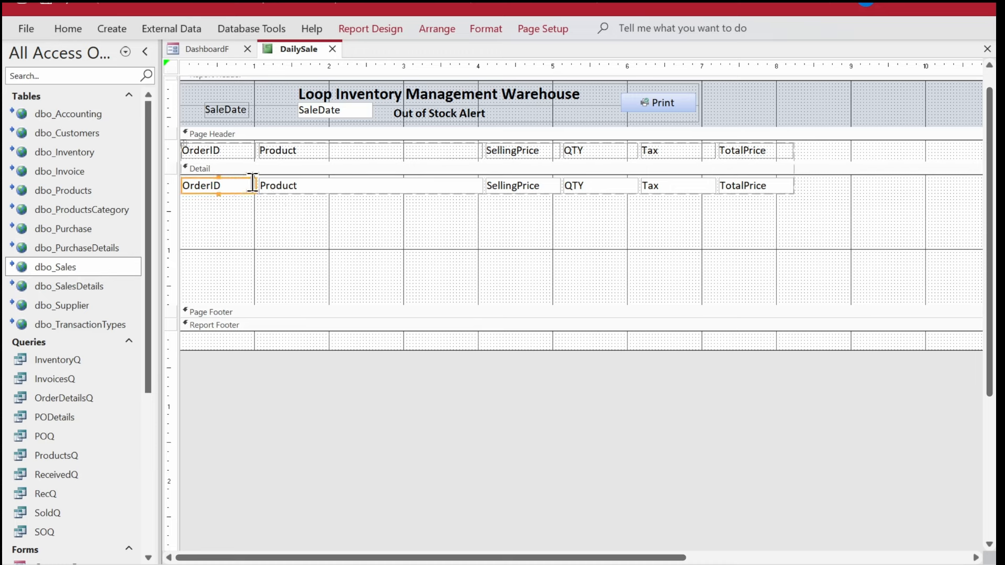
pyautogui.moveTo(256, 186); pyautogui.dragTo(229, 186)
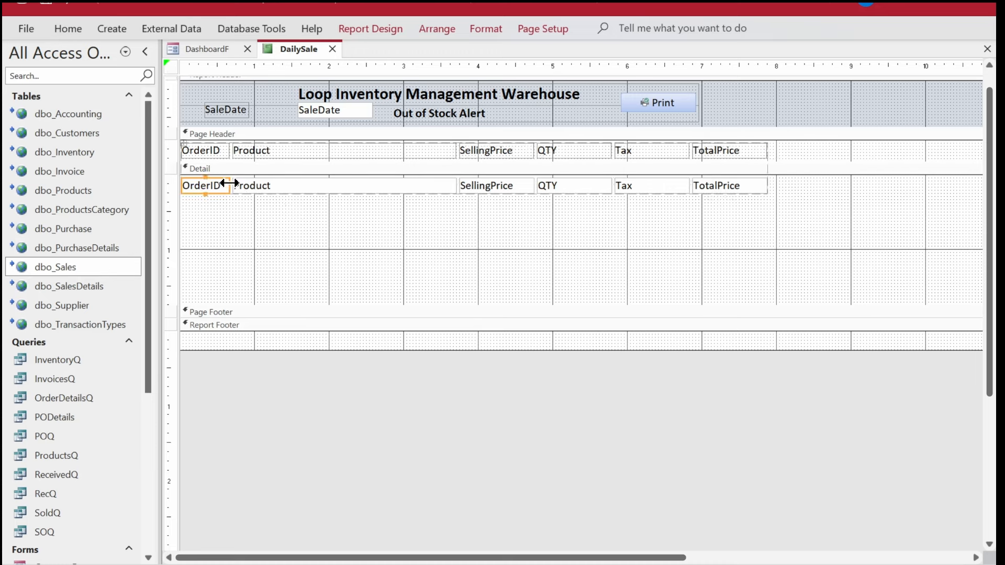
pyautogui.click(213, 150)
pyautogui.click(213, 150)
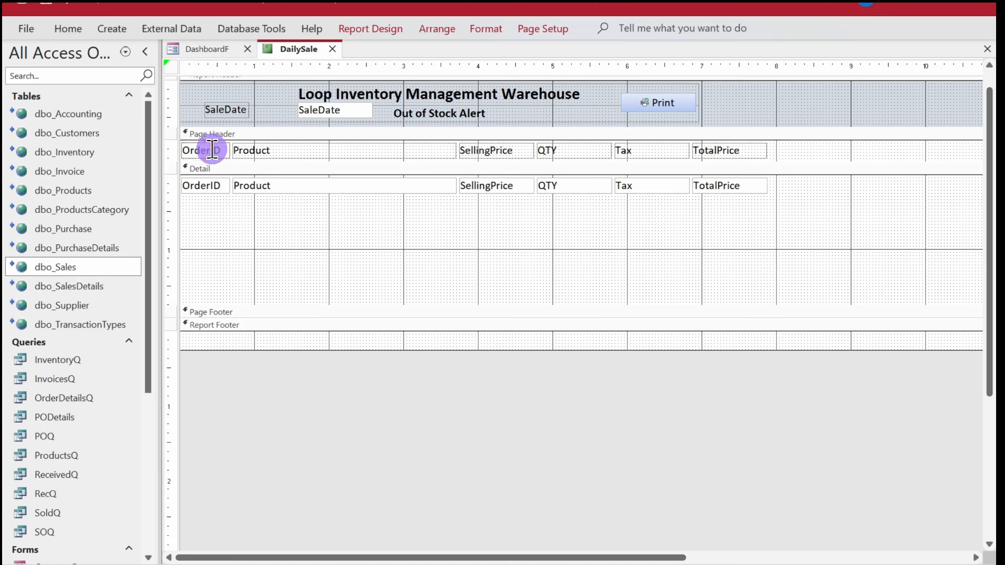
pyautogui.press('Return')
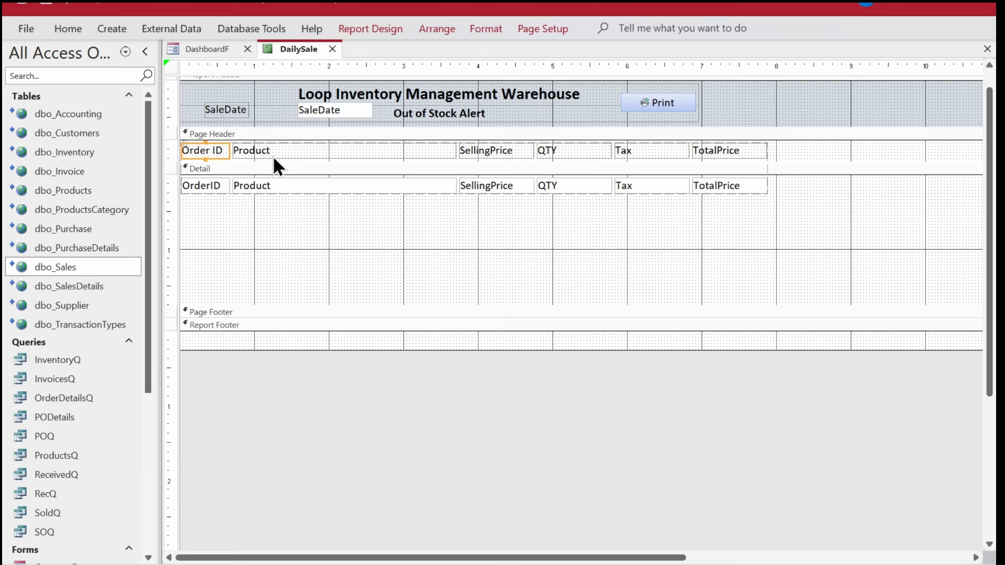
# - Narrow the Product column to about 2.4 inches, and center the labels and text boxes from SellingPrice through TotalPrice
pyautogui.click(444, 188)
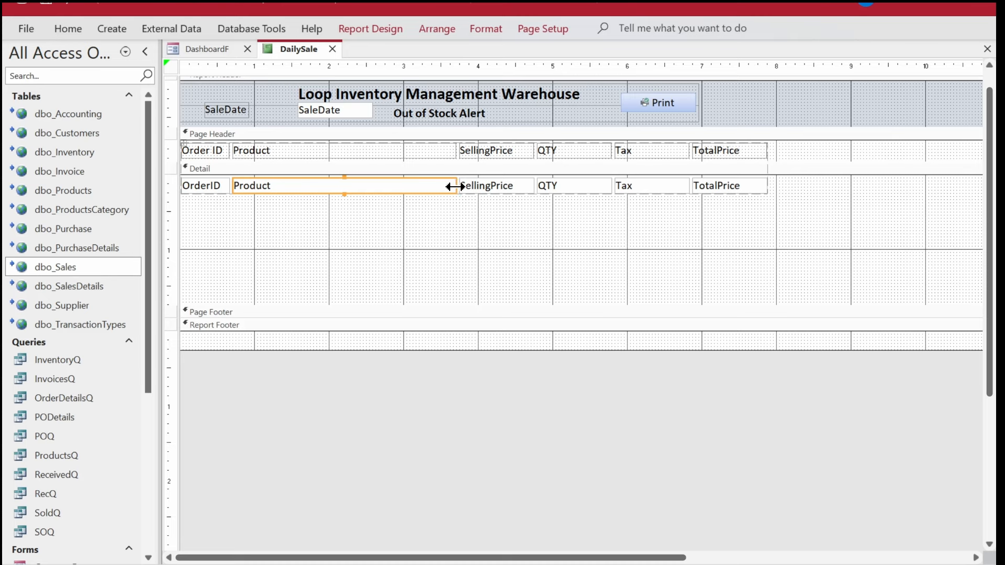
pyautogui.moveTo(454, 187); pyautogui.dragTo(673, 152)
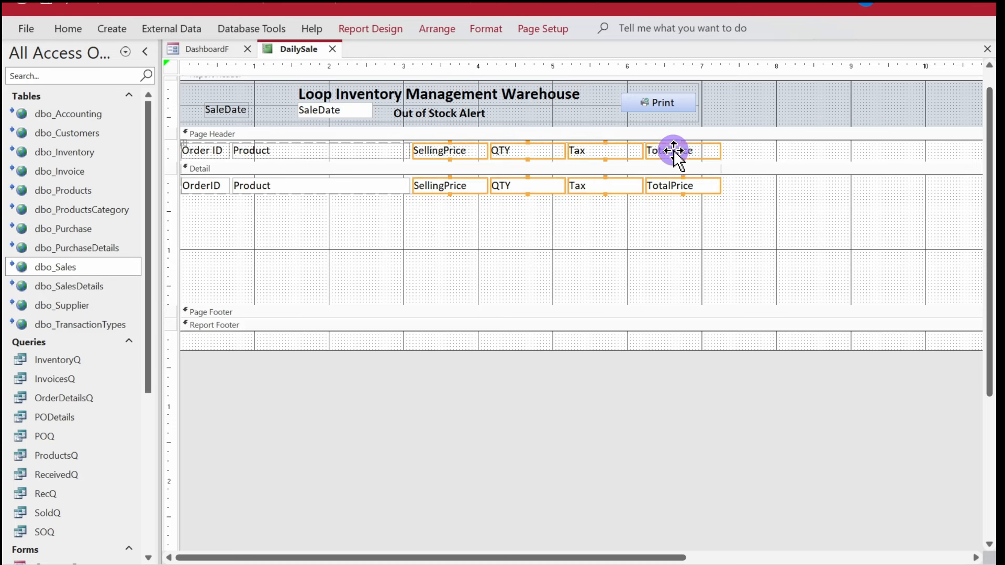
pyautogui.click(79, 25)
pyautogui.click(856, 84)
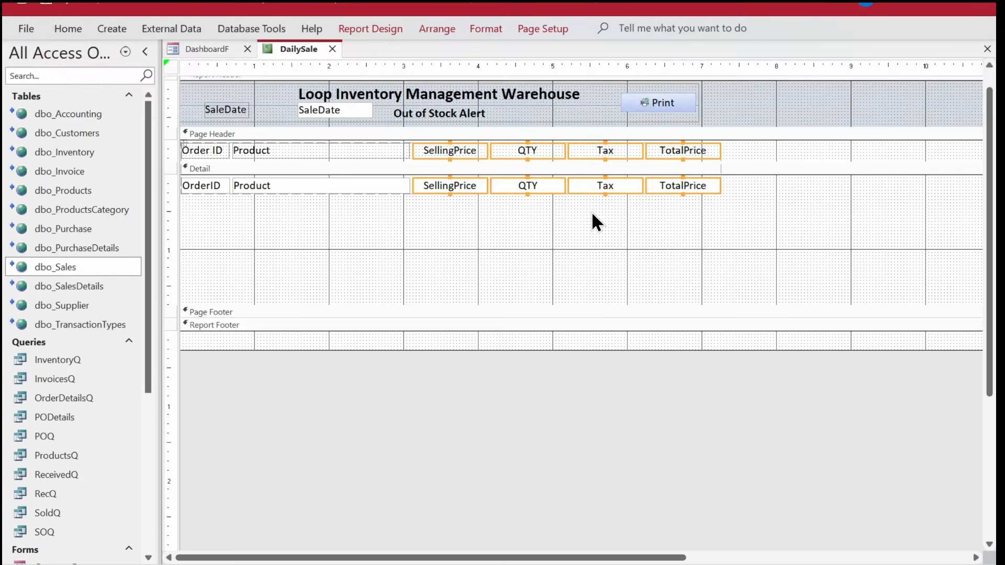
# - Narrow the QTY column to about 0.7 inch so the layout ends near the 7-inch mark
pyautogui.click(601, 210)
pyautogui.moveTo(598, 211); pyautogui.dragTo(544, 161)
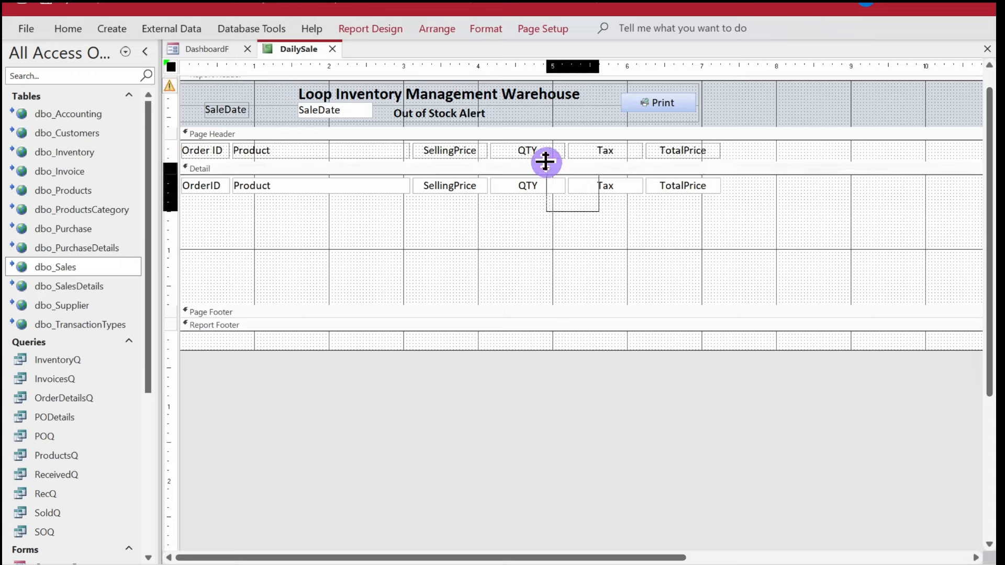
pyautogui.click(513, 228)
pyautogui.click(559, 184)
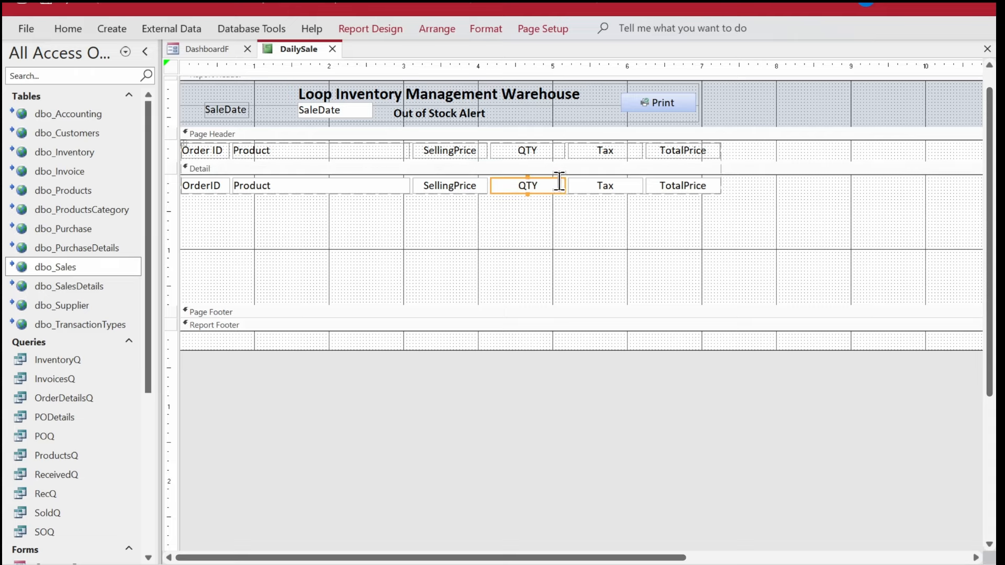
pyautogui.moveTo(563, 187); pyautogui.dragTo(542, 189)
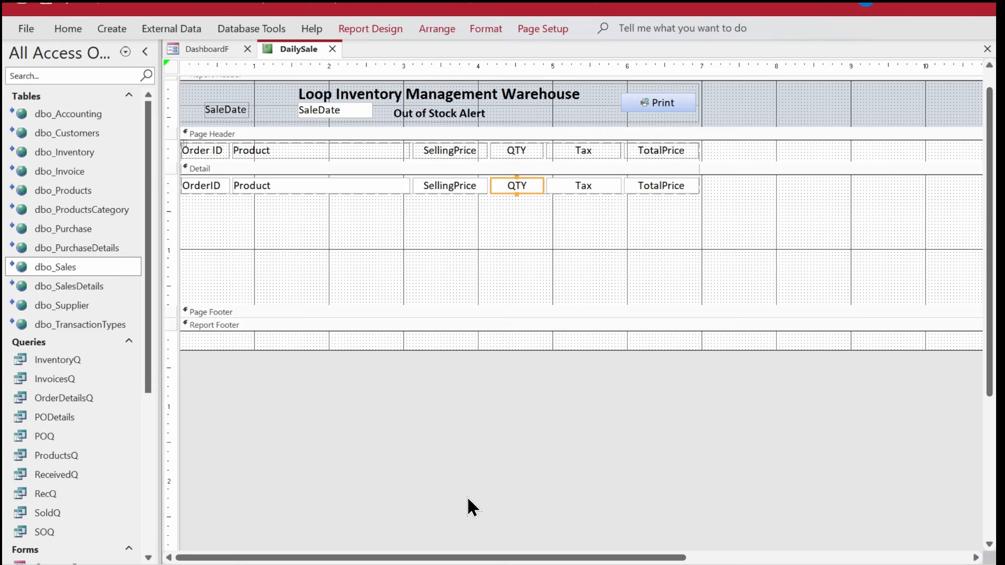
# - Reduce the report's width to about 7 inches, ending at the TotalPrice column
pyautogui.moveTo(417, 557); pyautogui.dragTo(662, 550)
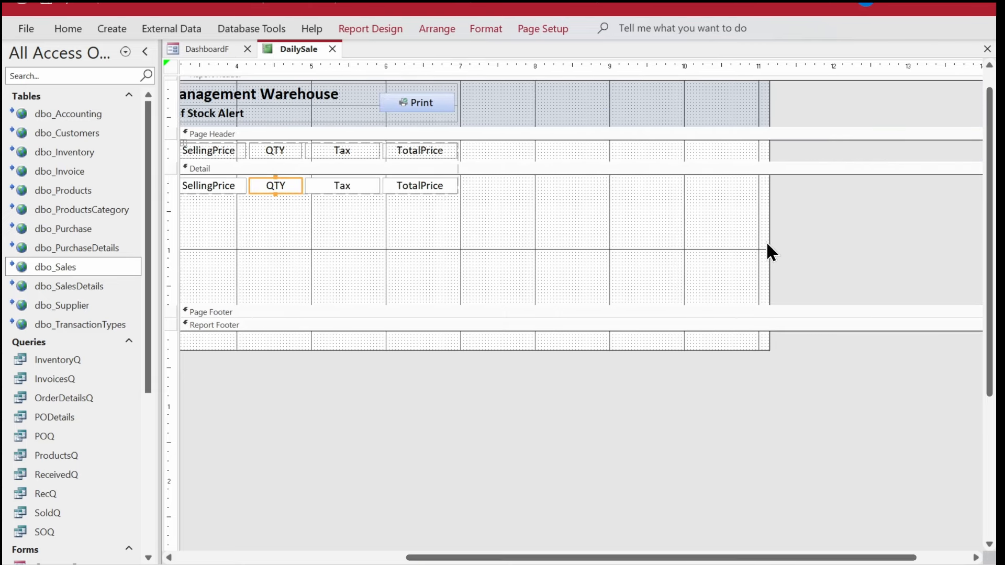
pyautogui.moveTo(767, 238); pyautogui.dragTo(143, 234)
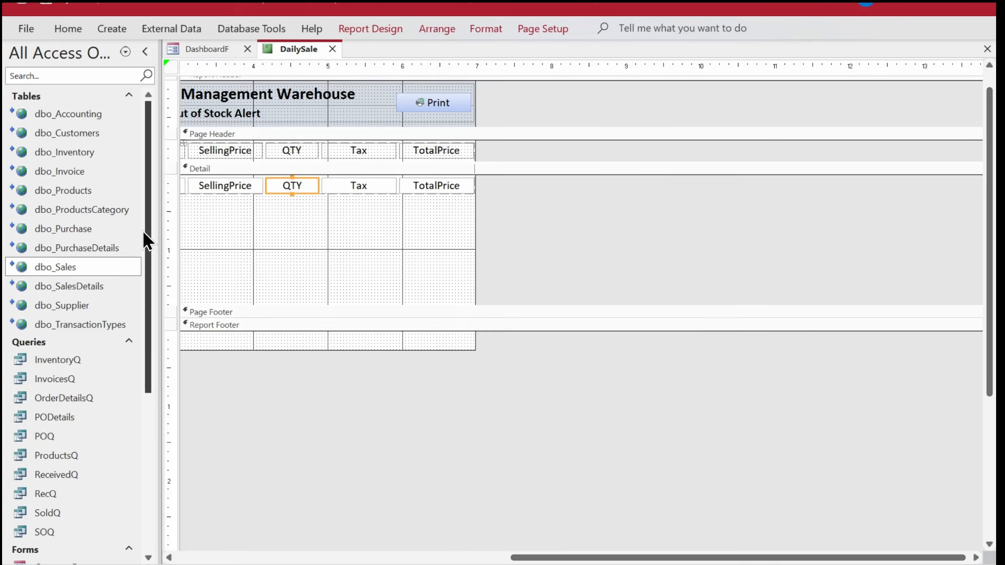
pyautogui.click(329, 557)
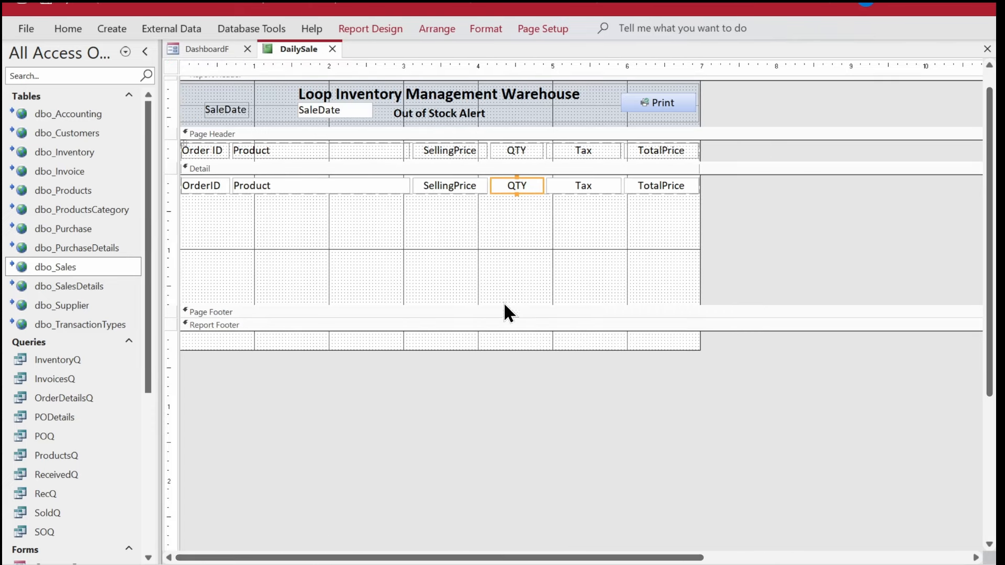
# - Set the shape outline of all text boxes in the Detail section to Transparent
pyautogui.click(487, 231)
pyautogui.moveTo(722, 188); pyautogui.dragTo(188, 185)
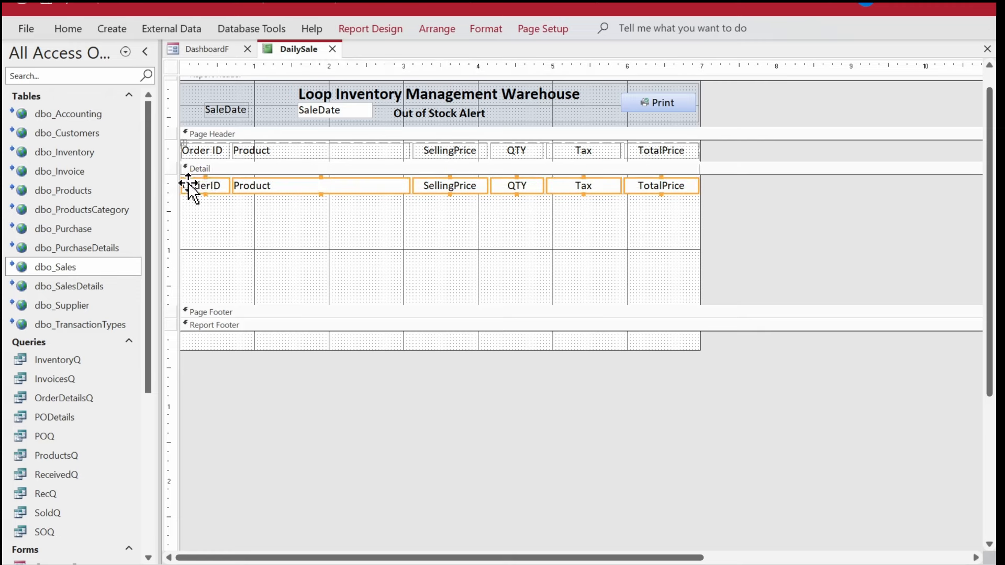
pyautogui.click(489, 25)
pyautogui.click(738, 72)
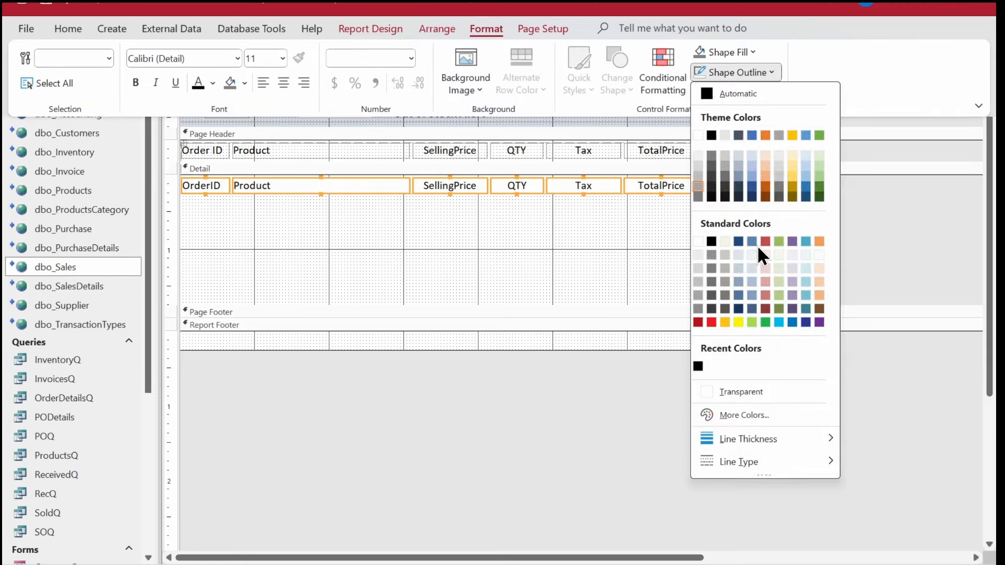
pyautogui.click(733, 388)
pyautogui.click(529, 255)
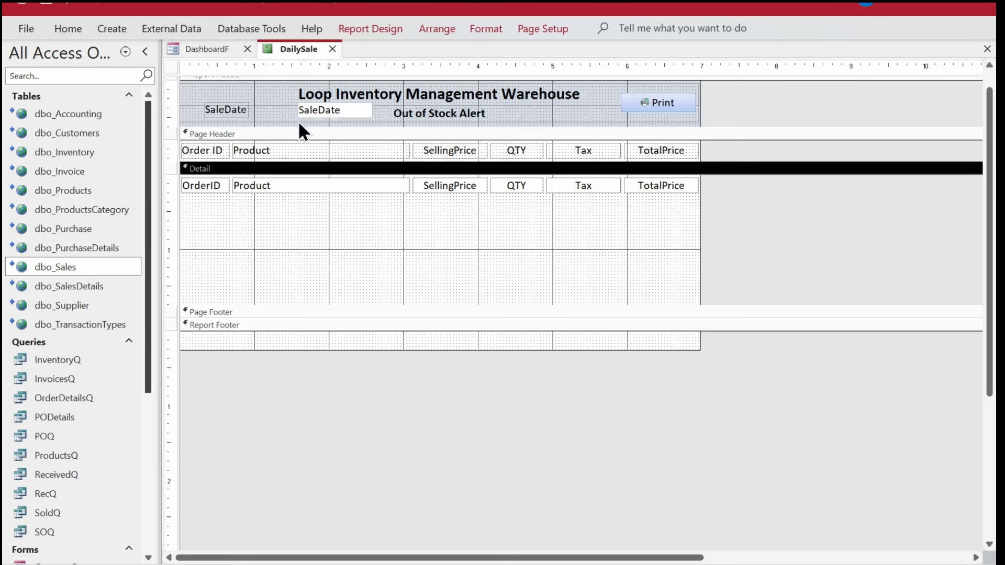
# - Lower the column labels in the Page Header, and move the SaleDate label and text box from the Report Header to above them
pyautogui.moveTo(708, 148); pyautogui.dragTo(143, 148)
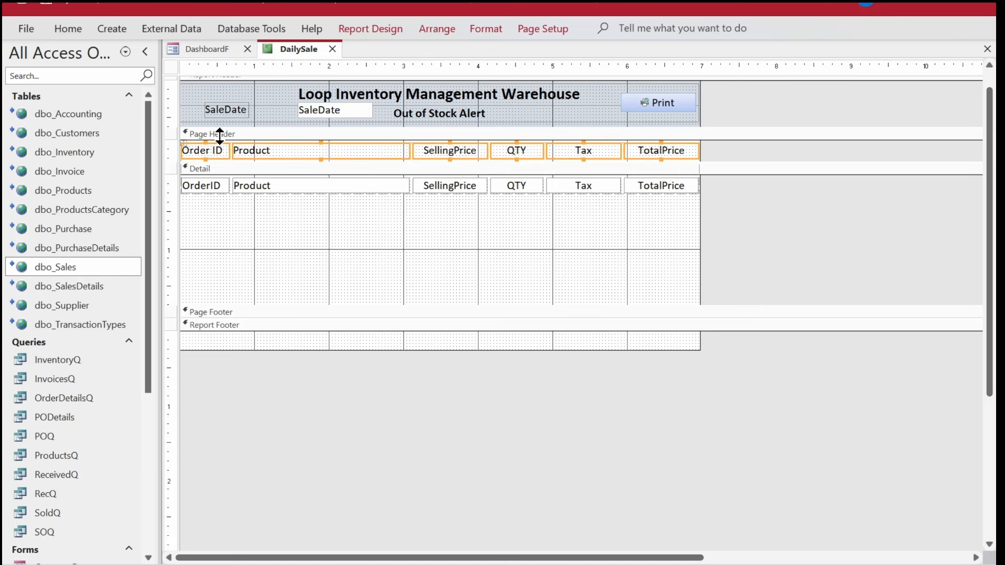
pyautogui.moveTo(218, 151); pyautogui.dragTo(214, 169)
pyautogui.moveTo(345, 109); pyautogui.dragTo(293, 145)
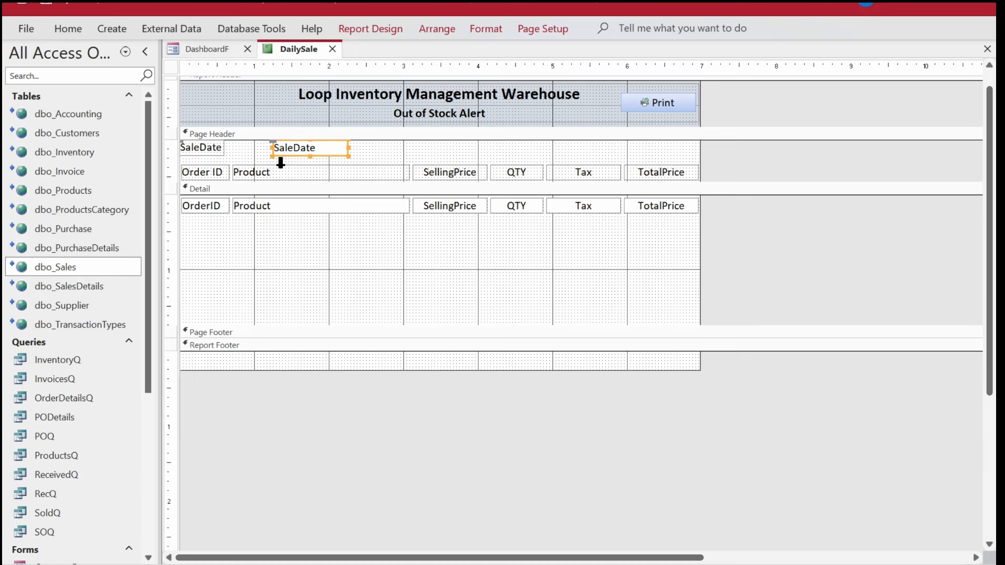
# - Format the SaleDate text box as 16-point bold, and lower the column labels to make room for a taller box
pyautogui.click(58, 25)
pyautogui.click(825, 59)
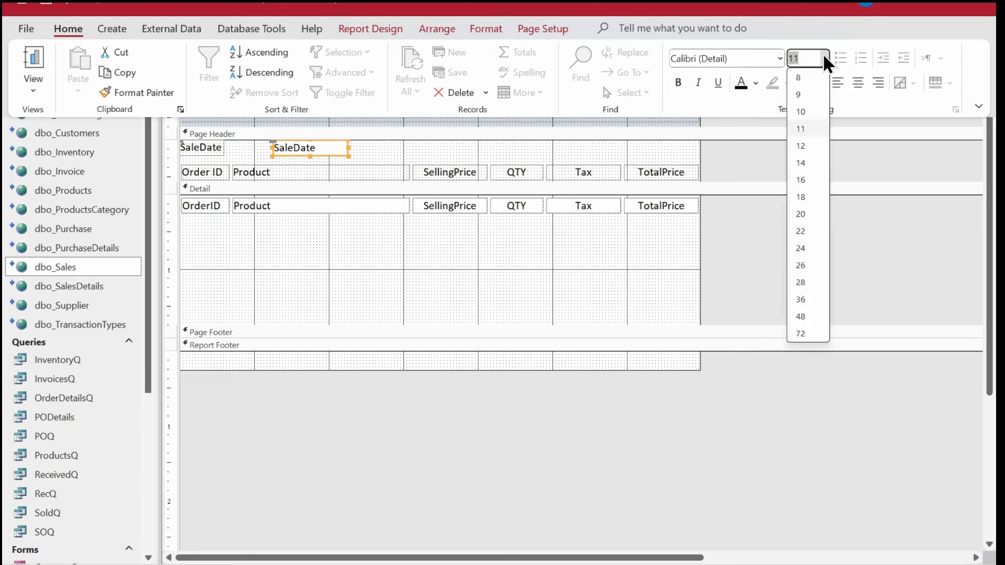
pyautogui.click(801, 187)
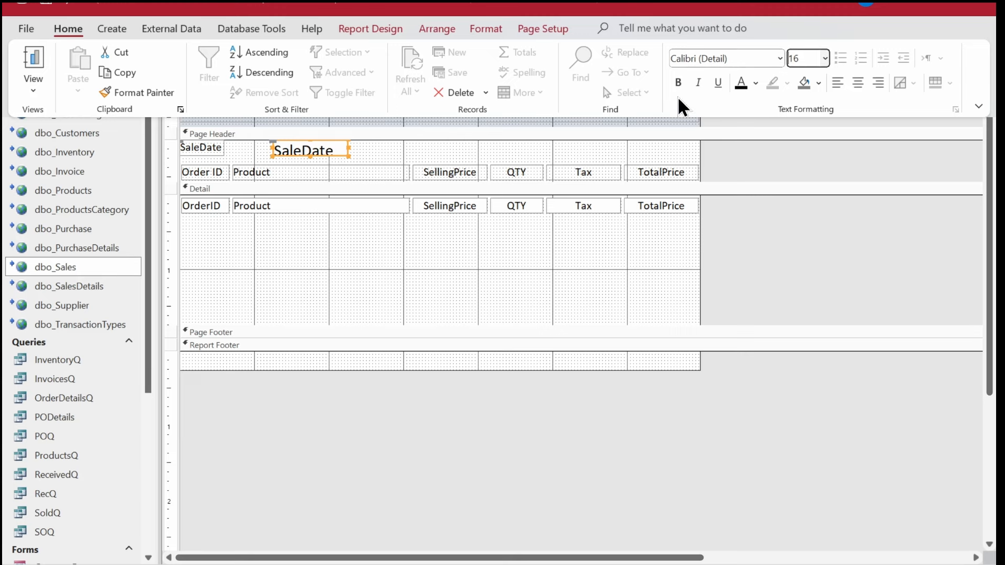
pyautogui.click(677, 83)
pyautogui.click(348, 155)
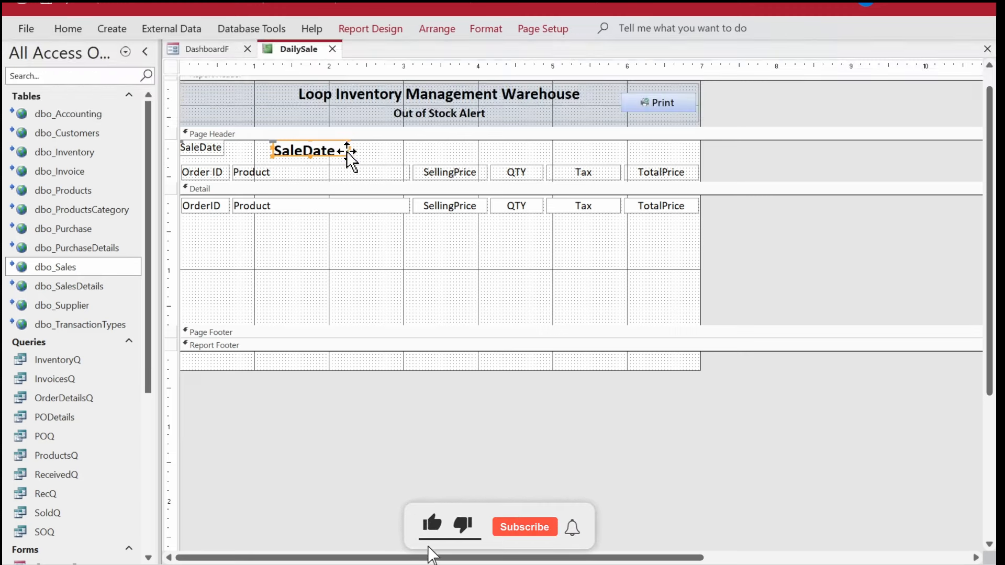
pyautogui.moveTo(717, 173); pyautogui.dragTo(191, 182)
pyautogui.click(299, 151)
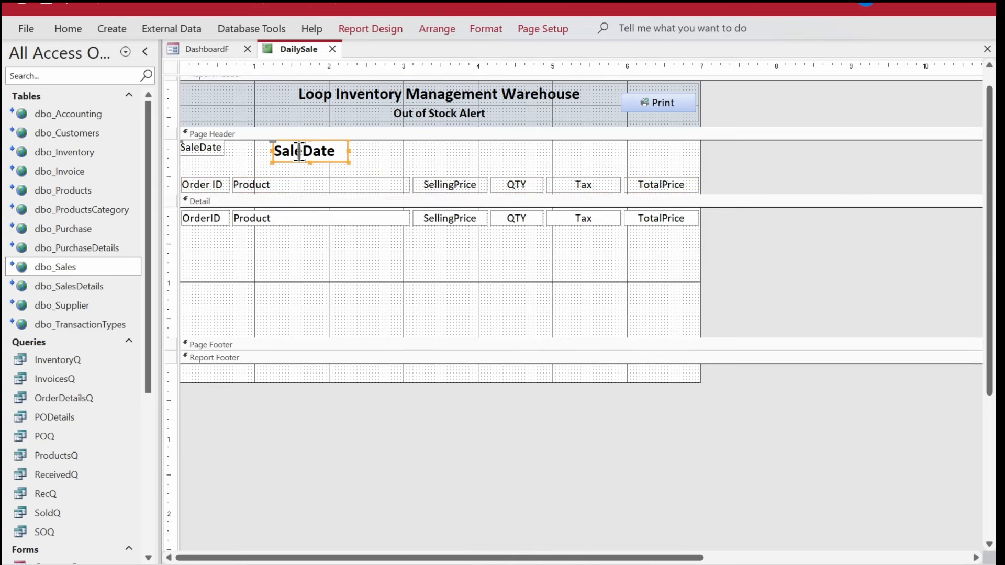
# - Open the property sheet for the SaleDate text box in the Page Header
pyautogui.doubleClick(303, 150)
pyautogui.click(372, 146)
pyautogui.moveTo(320, 150); pyautogui.dragTo(321, 164)
# - Delete the SaleDate label, then move its text box to the Page Header's left edge and widen it to about 2 inches
pyautogui.click(212, 165)
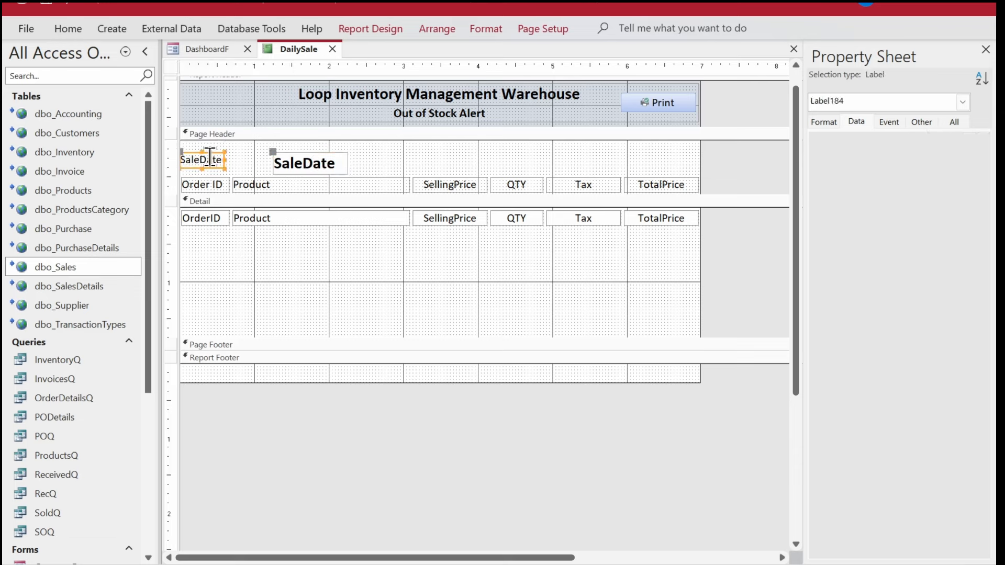
pyautogui.moveTo(186, 153); pyautogui.dragTo(277, 138)
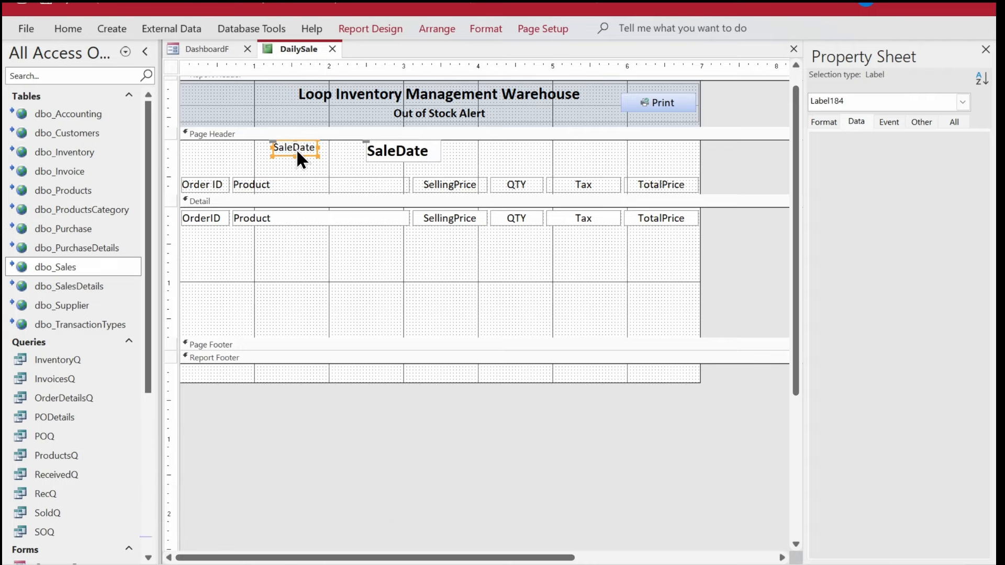
pyautogui.press('Delete')
pyautogui.moveTo(417, 146); pyautogui.dragTo(332, 144)
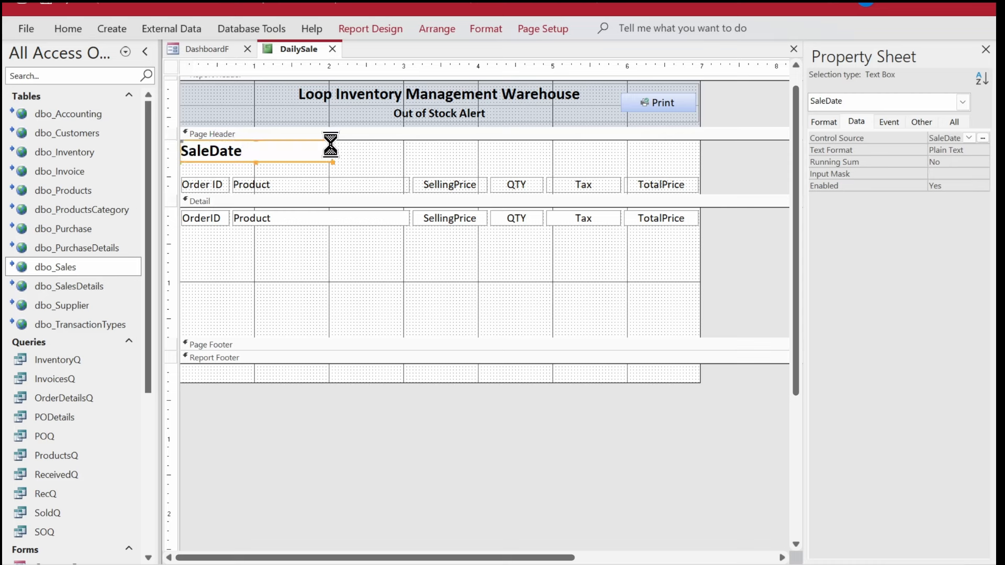
# - Bold the column labels in the Page Header and reword the two price captions as "Selling Price" and "Total Price"
pyautogui.moveTo(739, 181); pyautogui.dragTo(163, 180)
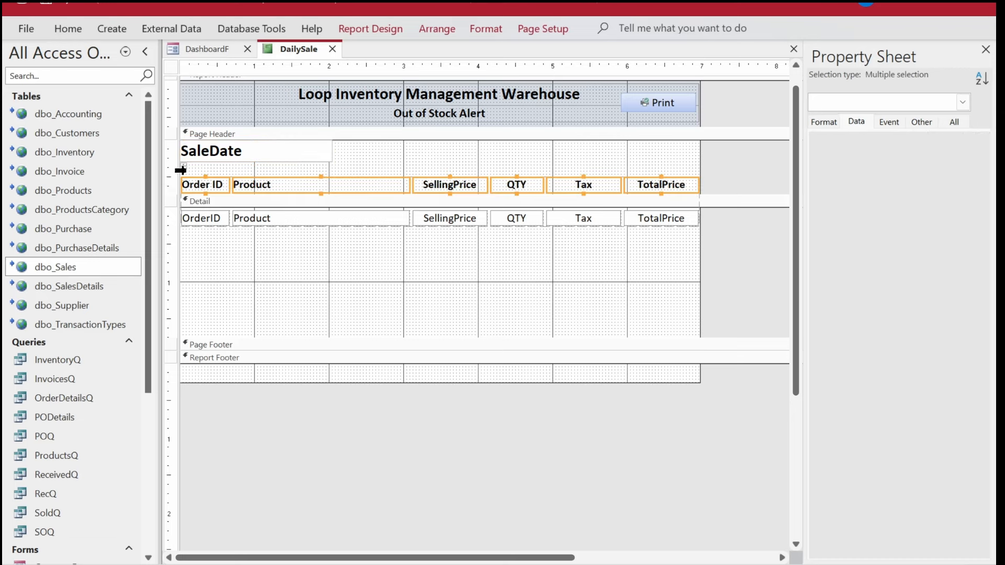
pyautogui.click(468, 199)
pyautogui.click(454, 183)
pyautogui.click(454, 184)
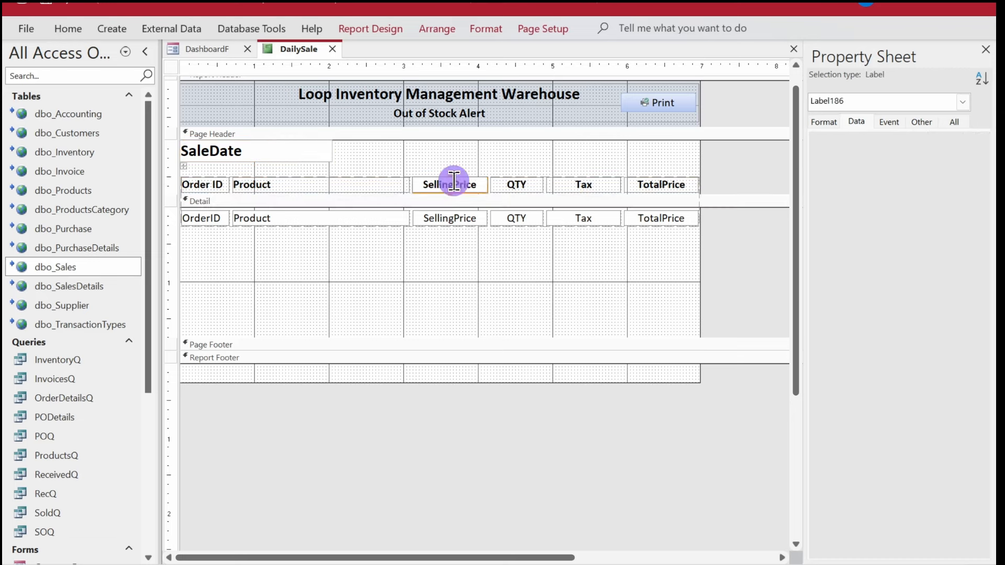
pyautogui.press('Return')
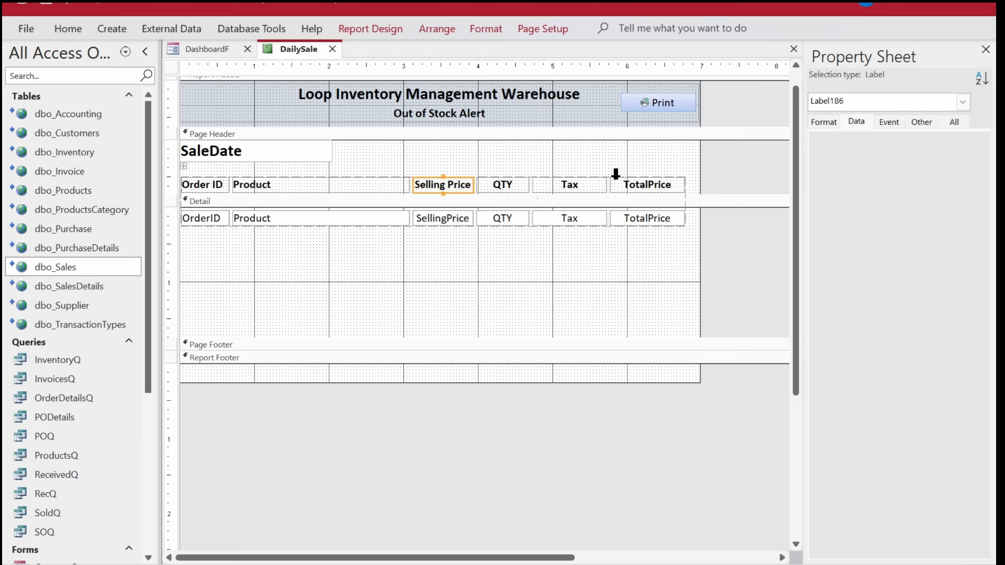
pyautogui.click(648, 184)
pyautogui.click(647, 184)
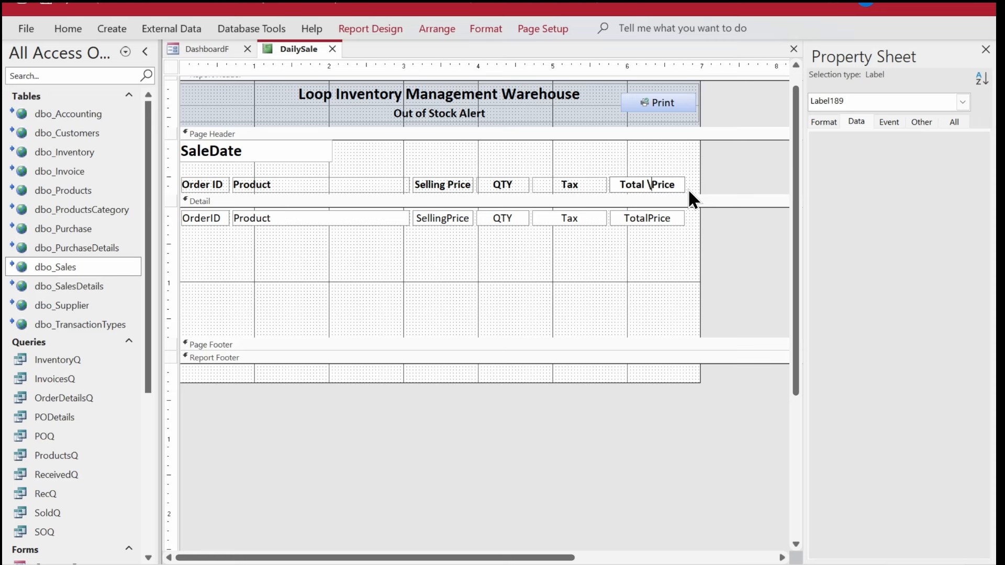
pyautogui.press('Return')
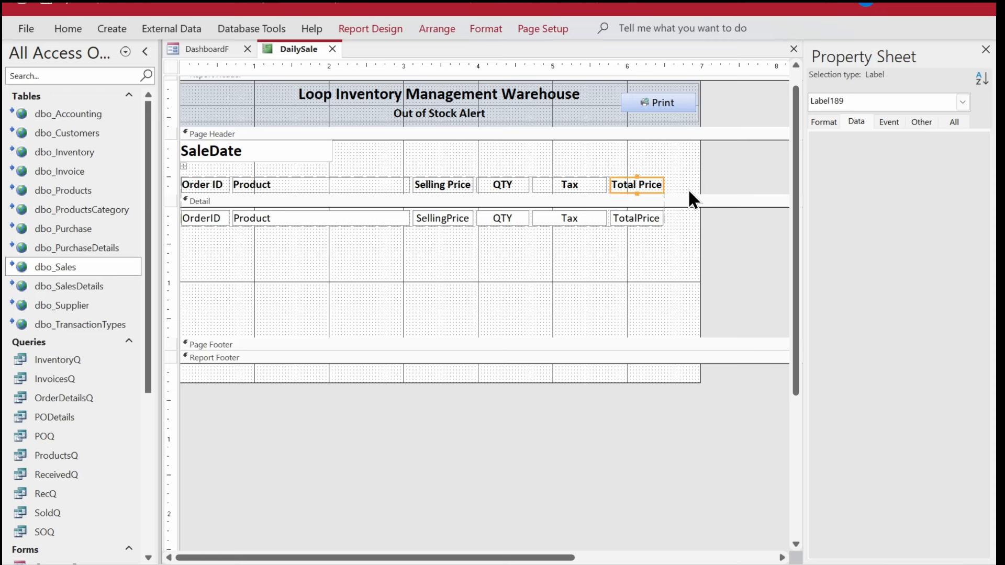
# - Set the width of the Selling Price and Total Price labels and their Detail text boxes to 1"
pyautogui.click(636, 159)
pyautogui.moveTo(636, 164); pyautogui.dragTo(639, 219)
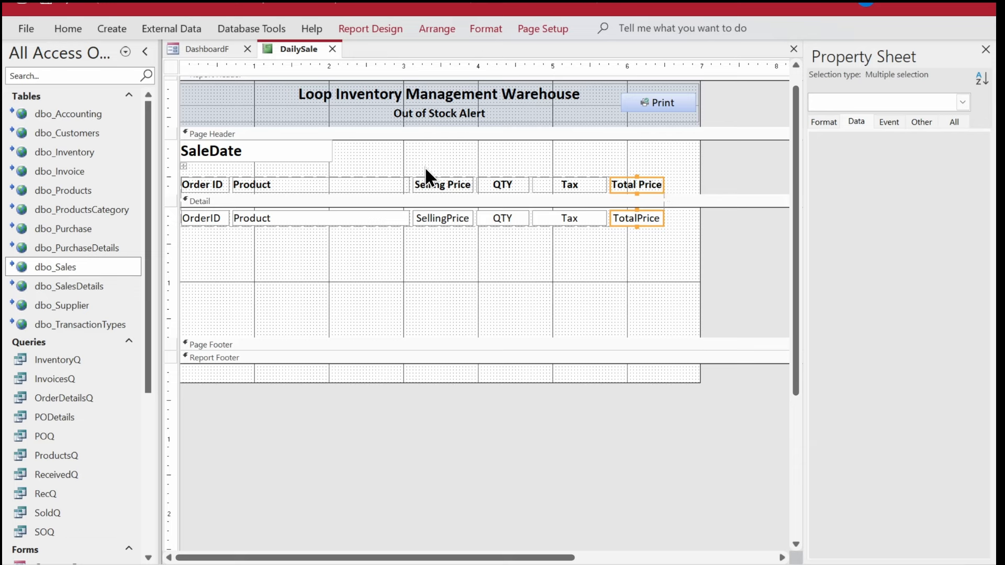
pyautogui.moveTo(450, 168); pyautogui.dragTo(442, 231)
pyautogui.click(826, 122)
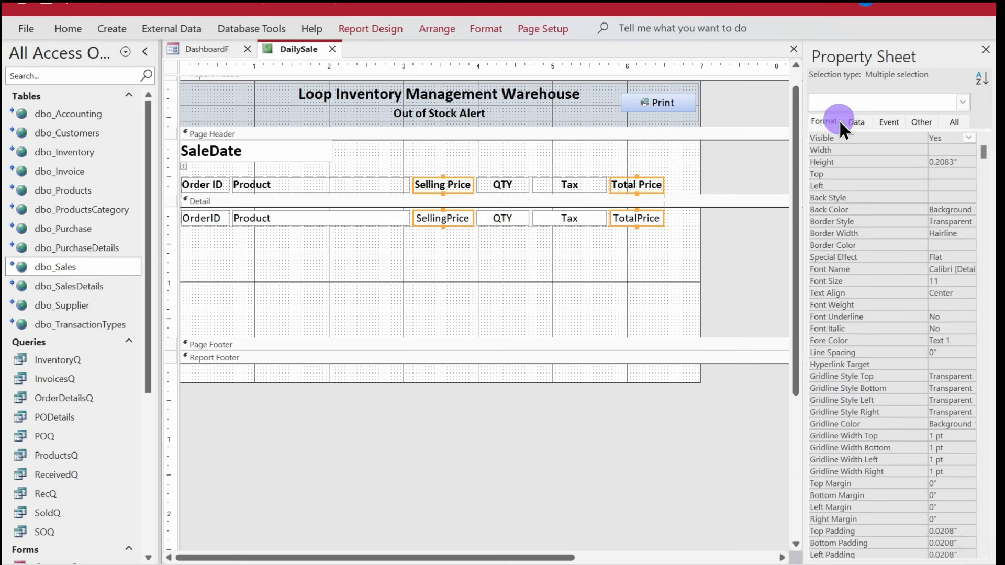
pyautogui.click(948, 150)
pyautogui.write('1')
pyautogui.press('Return')
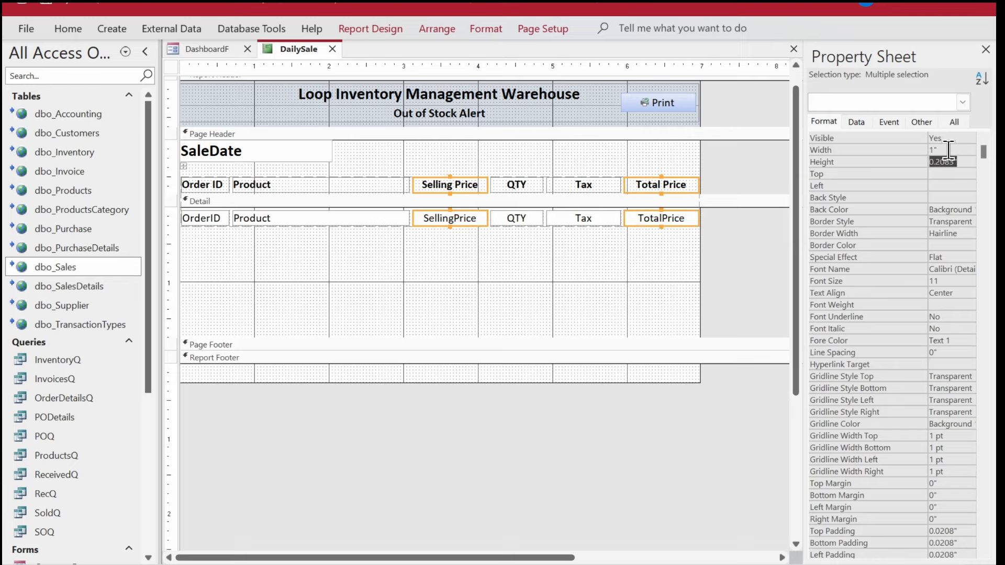
pyautogui.click(542, 267)
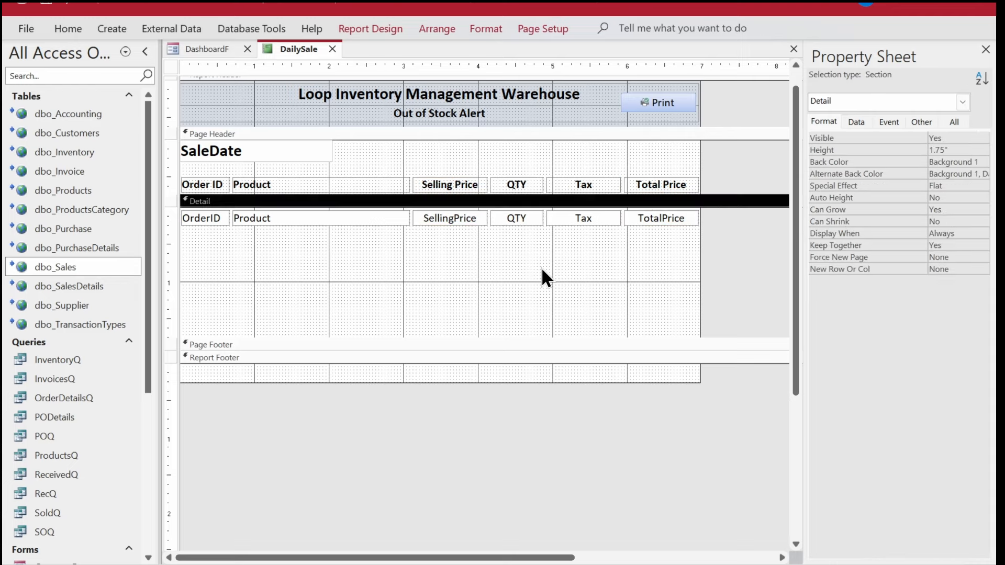
# - Draw a horizontal line about 6.96 inches long beneath the text boxes, across the full width of the Detail section
pyautogui.click(381, 32)
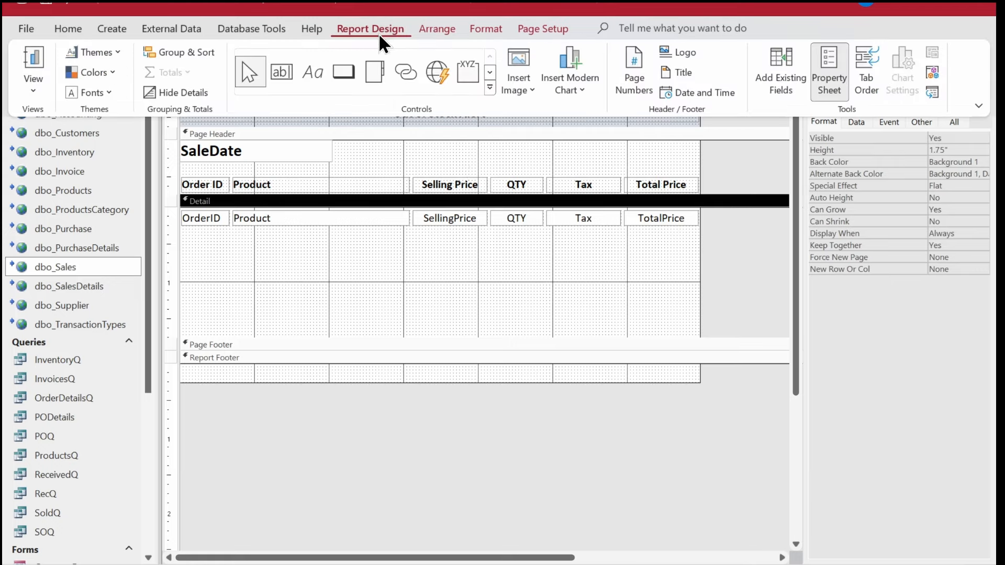
pyautogui.click(490, 71)
pyautogui.click(312, 72)
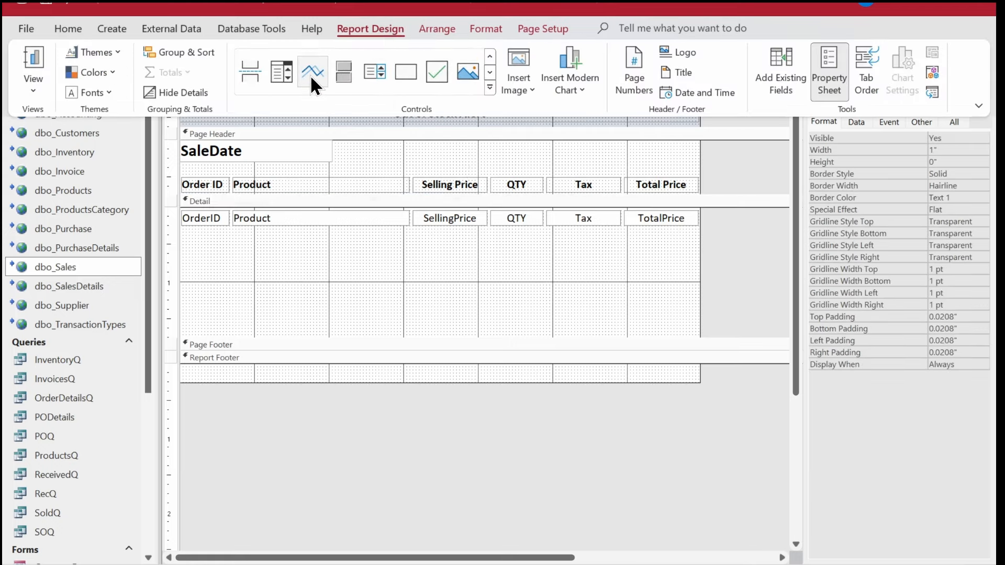
pyautogui.moveTo(210, 240)
pyautogui.mouseDown()
pyautogui.moveTo(202, 224)
pyautogui.moveTo(184, 225)
pyautogui.mouseUp()
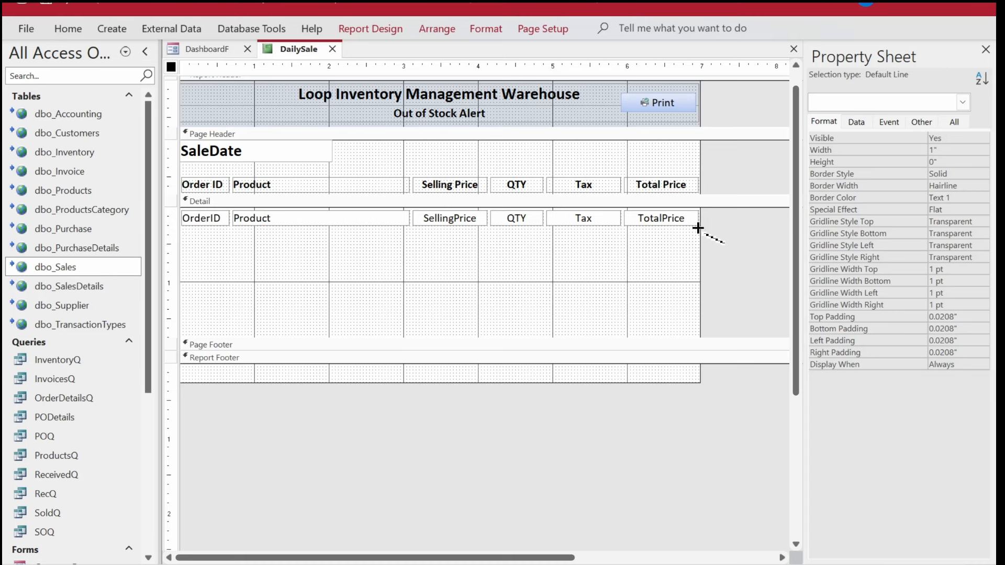
pyautogui.moveTo(697, 228); pyautogui.dragTo(178, 227)
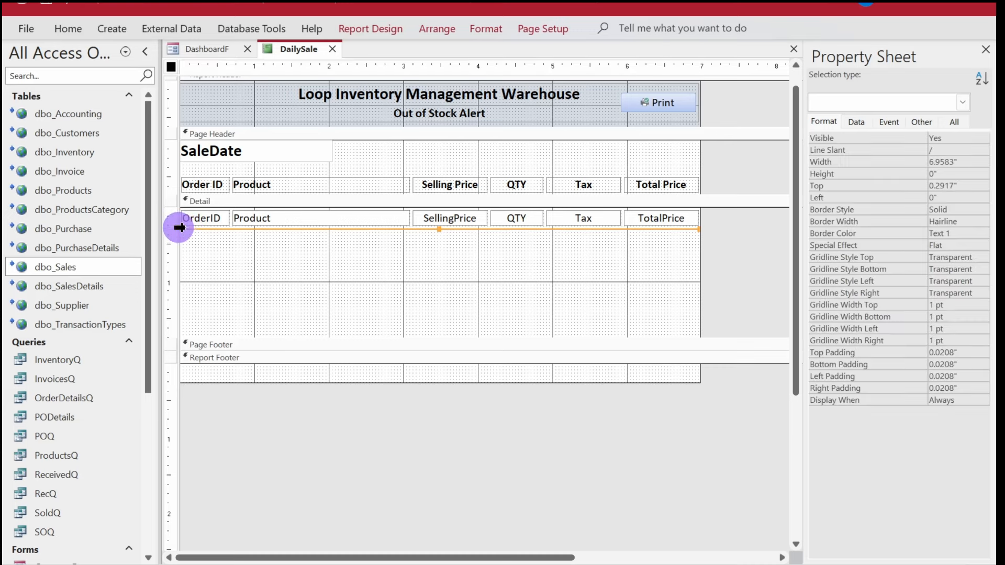
# - Shrink the Detail section's height to end just below the horizontal line, and save the report
pyautogui.moveTo(441, 337); pyautogui.dragTo(442, 228)
pyautogui.rightClick(278, 40)
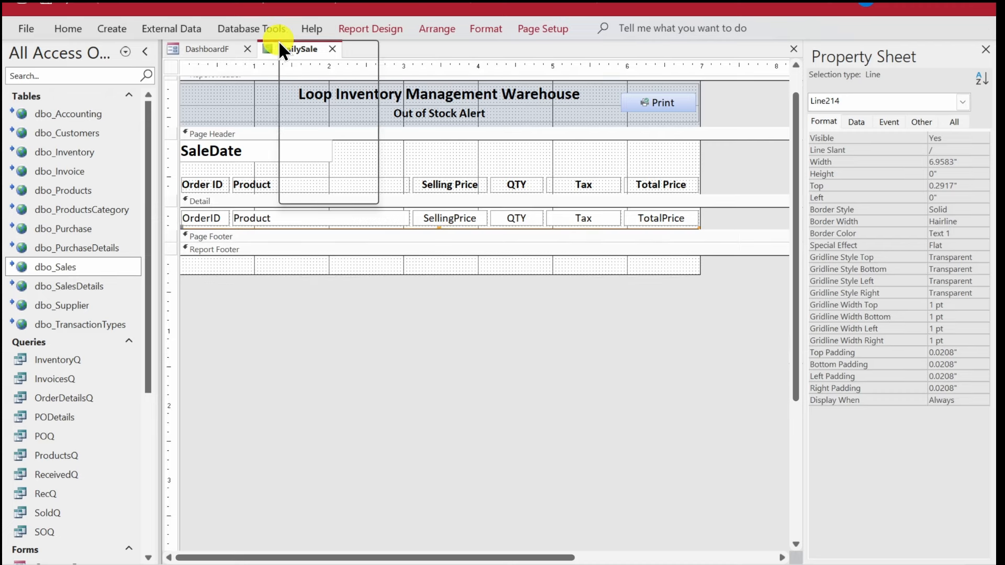
pyautogui.click(311, 59)
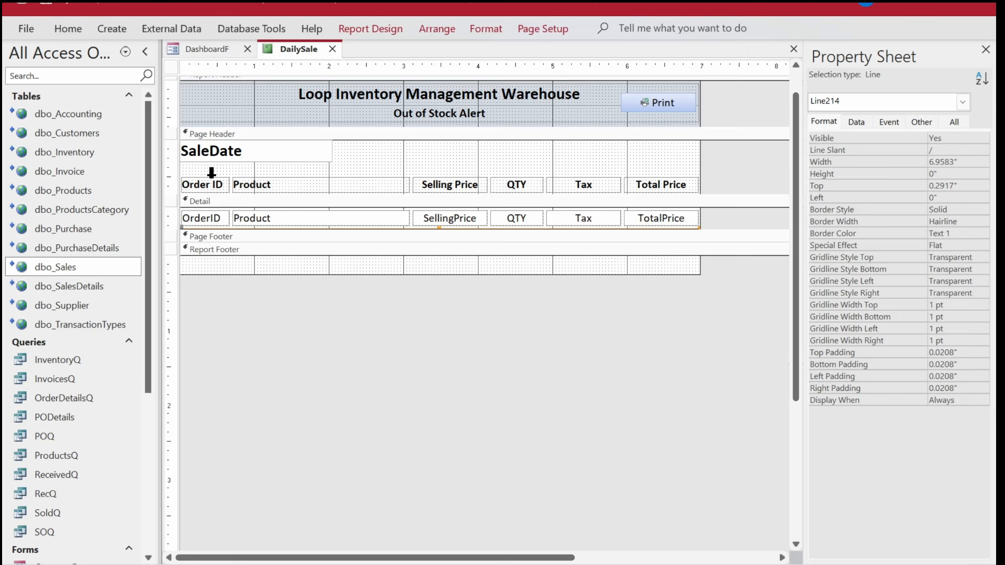
# - Sort the report by OrderID from smallest to largest
pyautogui.click(365, 29)
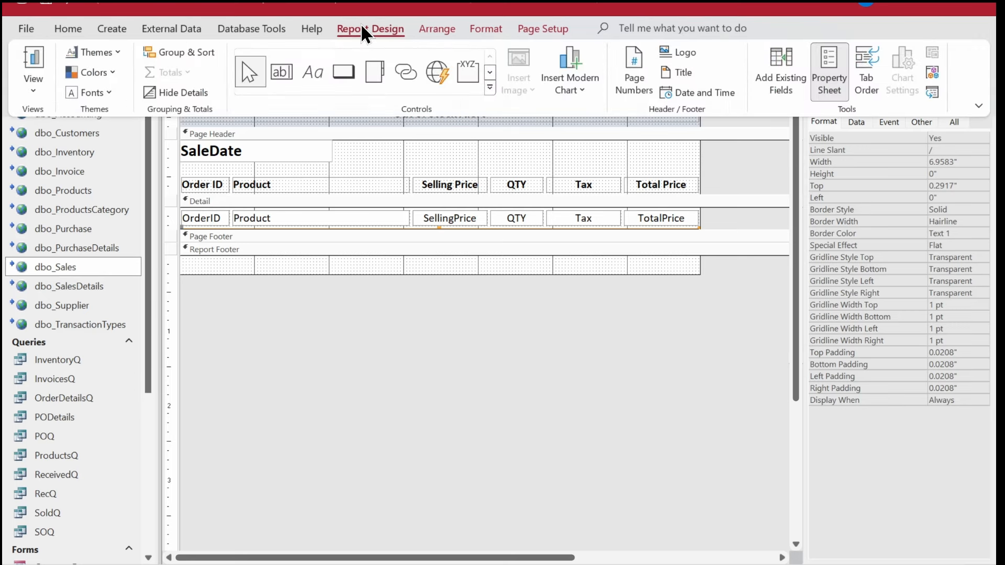
pyautogui.click(179, 52)
pyautogui.click(533, 517)
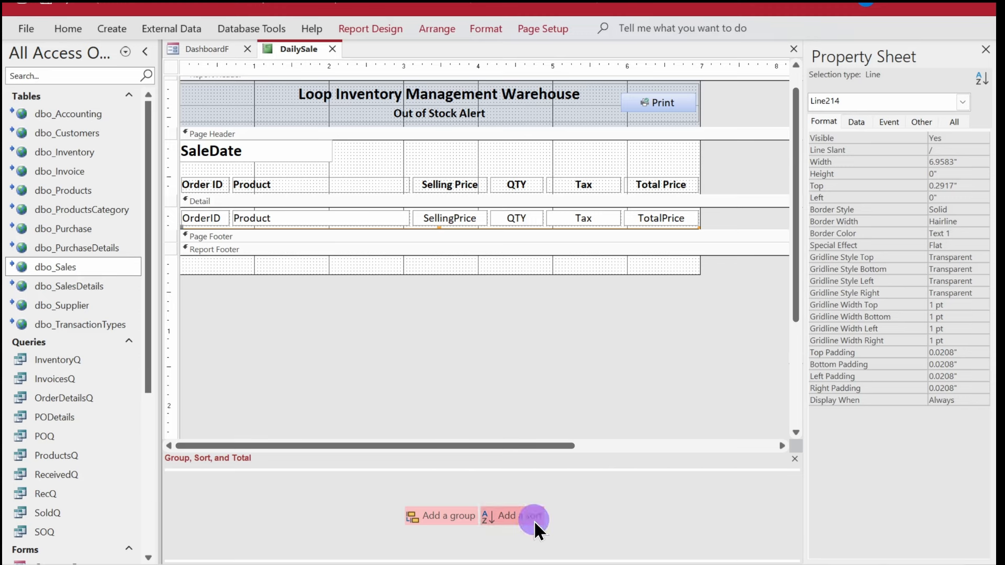
pyautogui.click(317, 425)
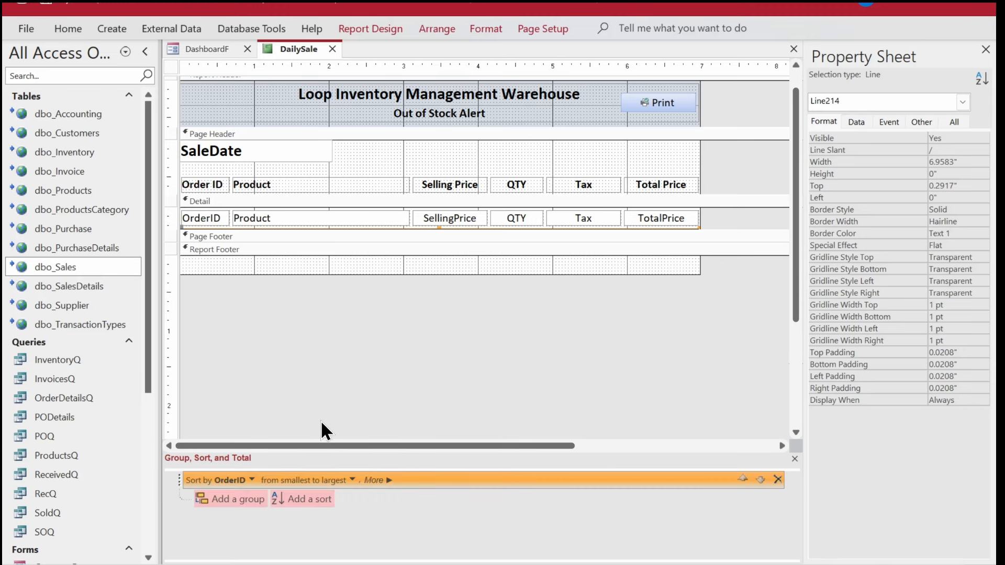
pyautogui.click(794, 458)
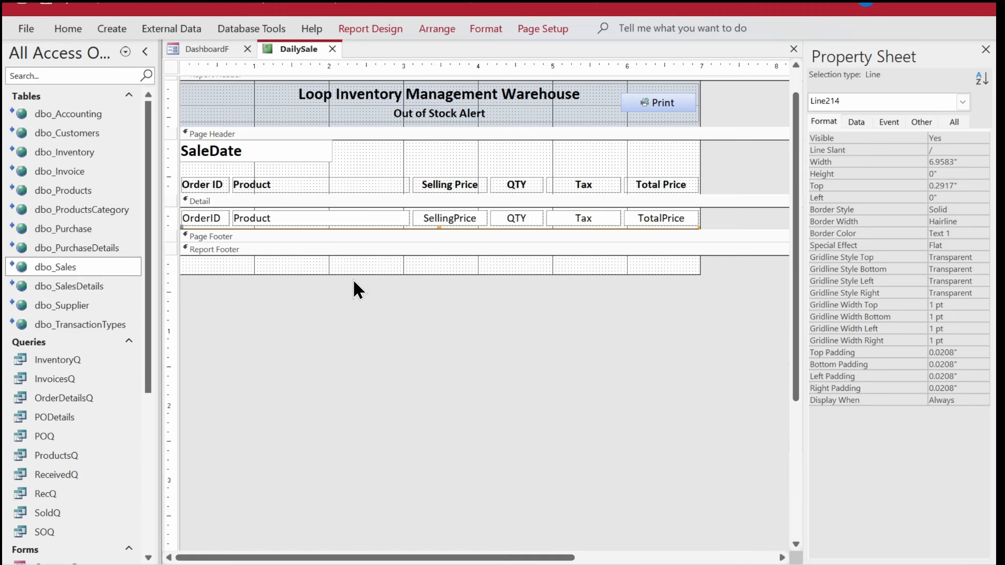
# - Add Sum totals for the SellingPrice and QTY fields to the Report Footer
pyautogui.click(464, 216)
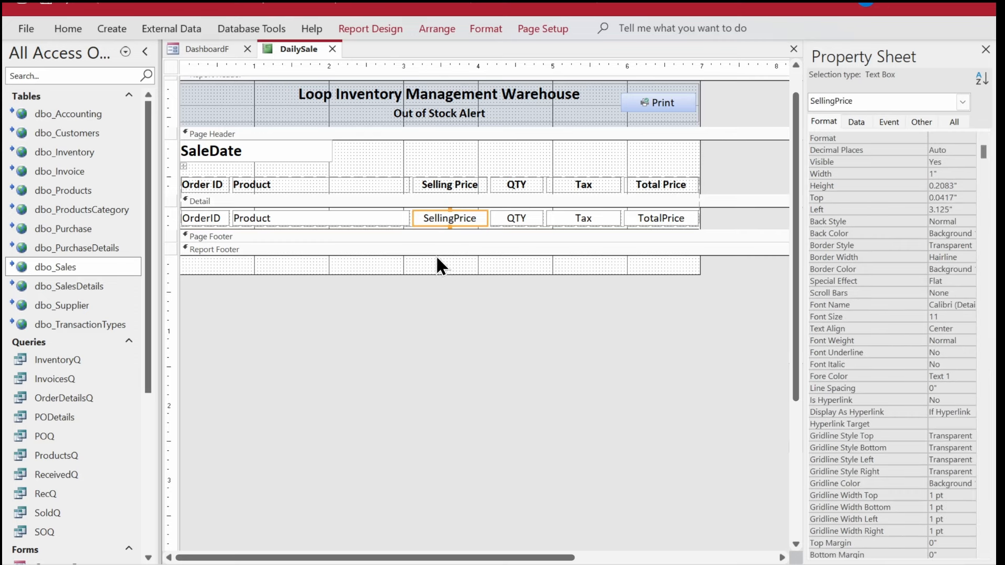
pyautogui.click(401, 31)
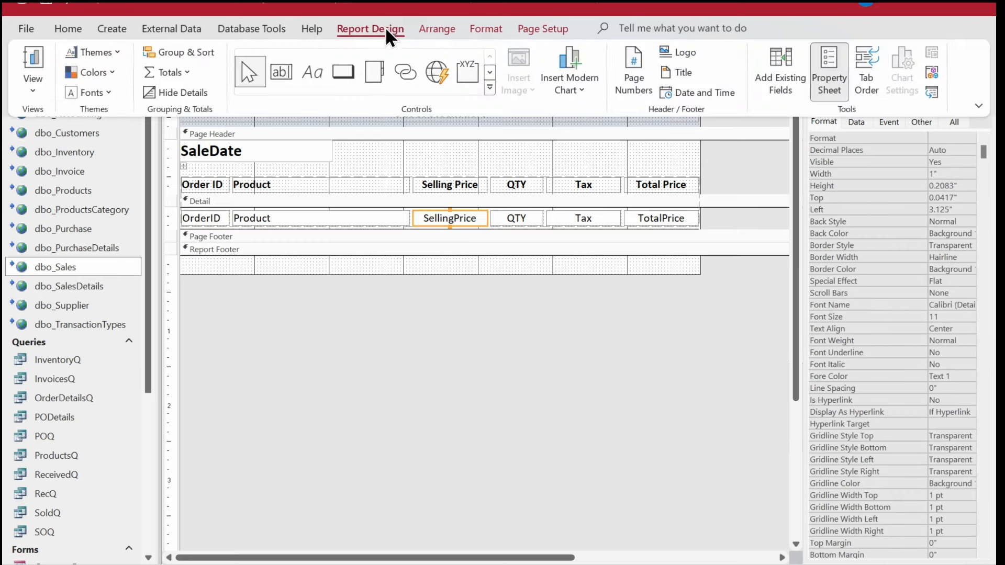
pyautogui.click(168, 72)
pyautogui.click(175, 93)
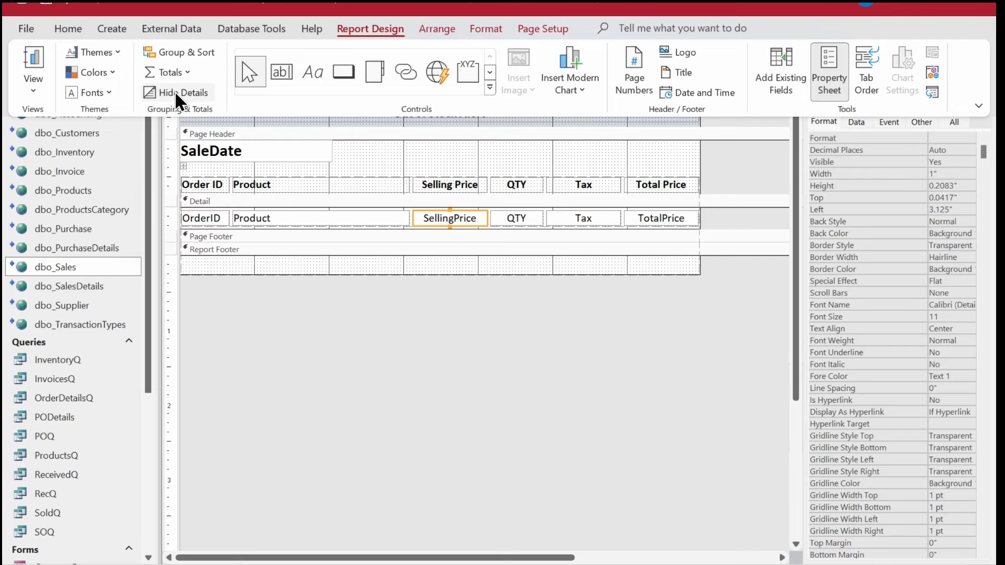
pyautogui.click(526, 216)
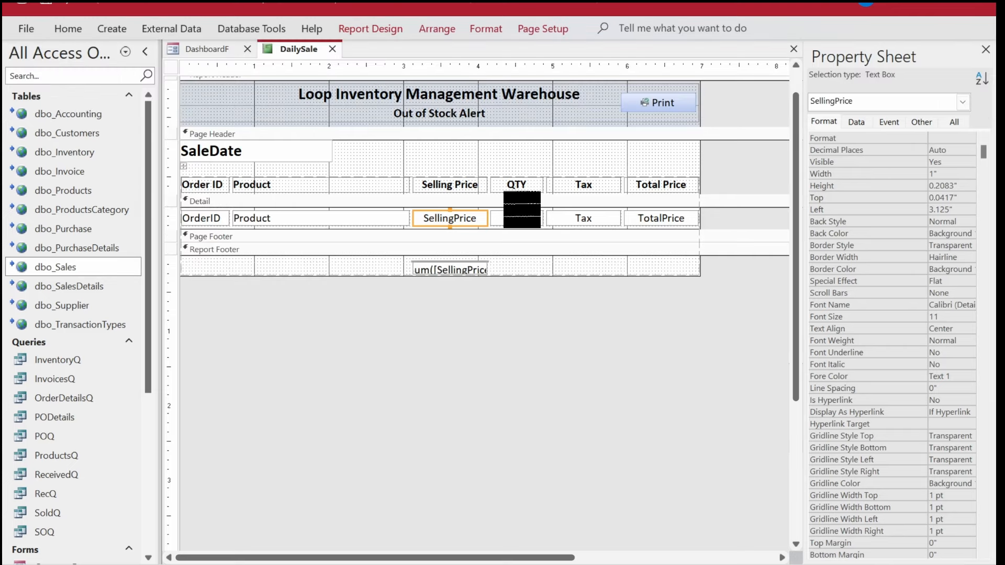
pyautogui.click(354, 29)
pyautogui.click(183, 75)
pyautogui.click(186, 100)
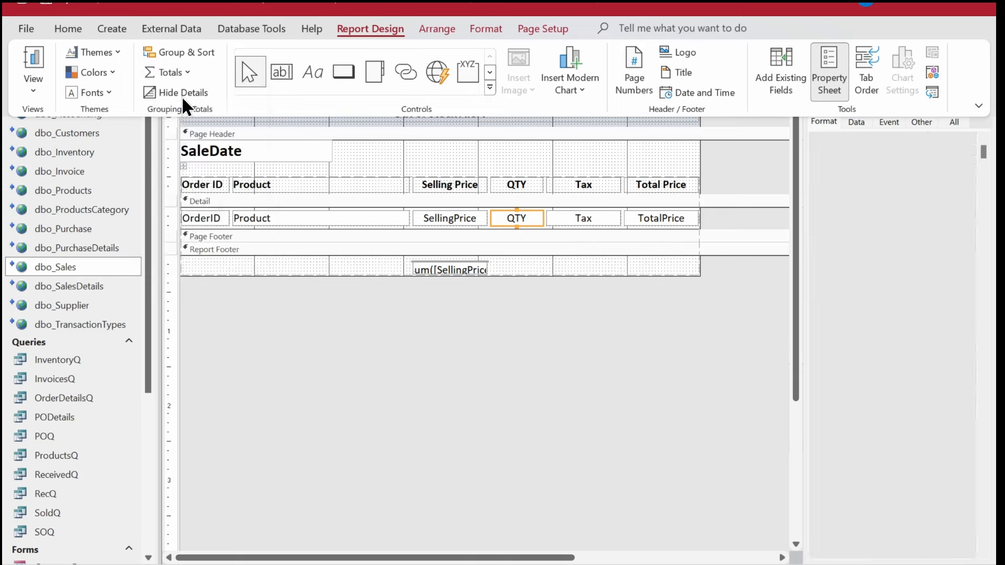
# - Add Sum totals for the Tax and TotalPrice fields to the Report Footer
pyautogui.click(585, 218)
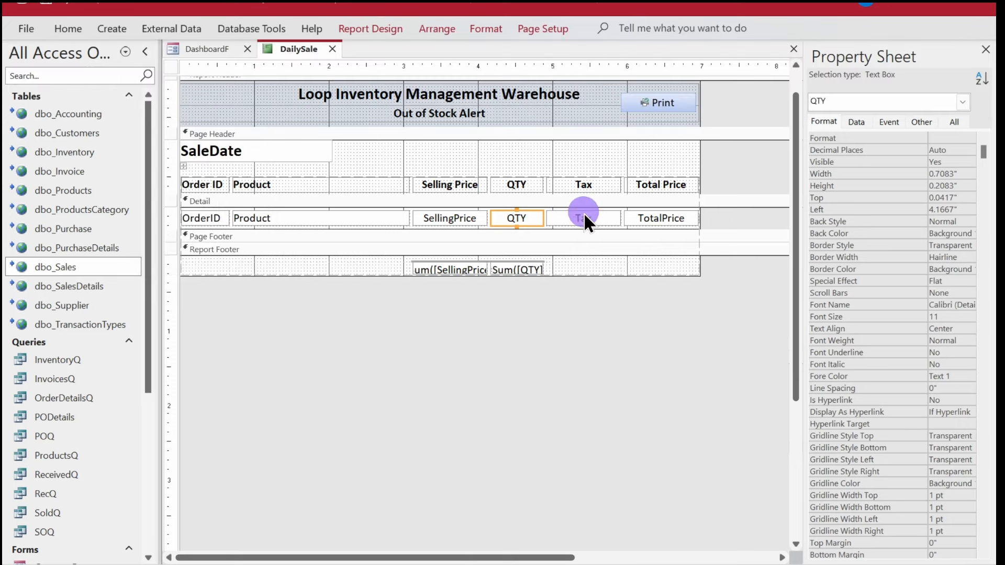
pyautogui.click(375, 35)
pyautogui.click(178, 72)
pyautogui.click(176, 100)
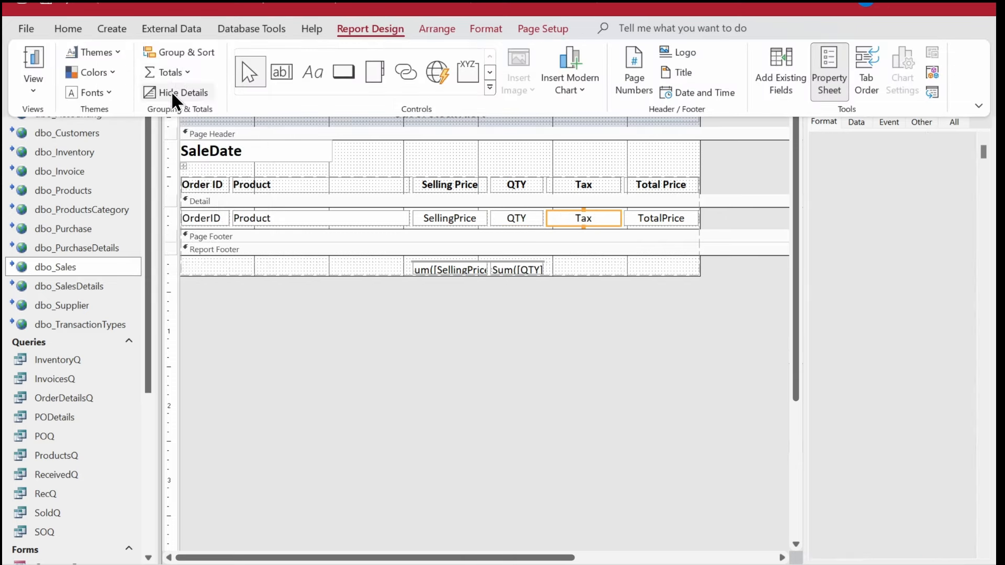
pyautogui.click(661, 217)
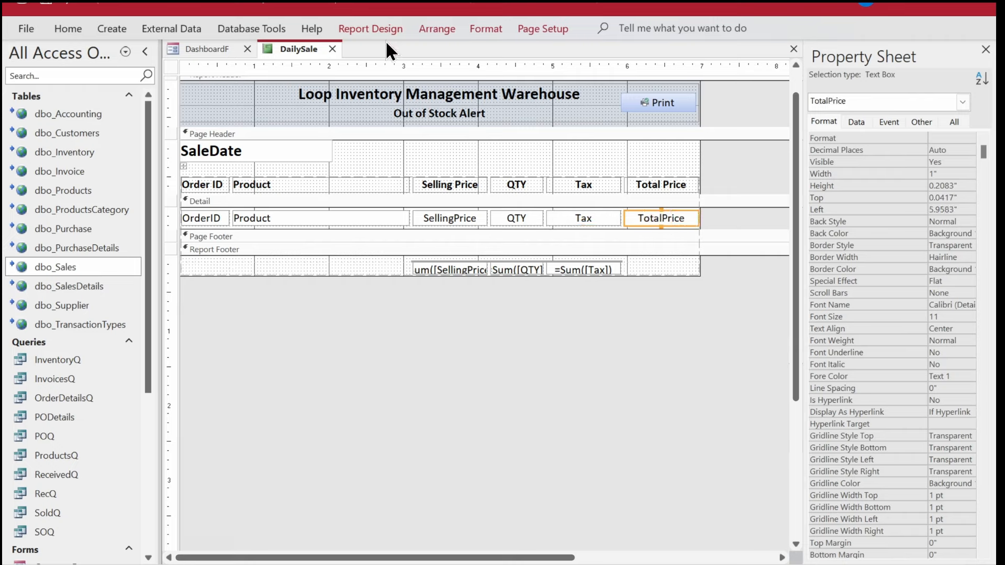
pyautogui.click(389, 27)
pyautogui.click(183, 71)
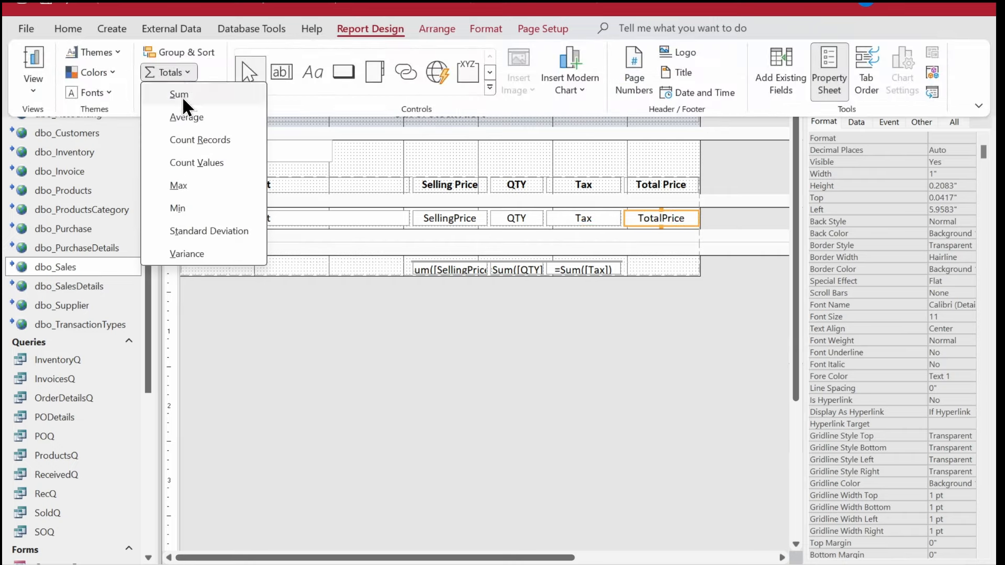
pyautogui.click(182, 96)
pyautogui.click(627, 333)
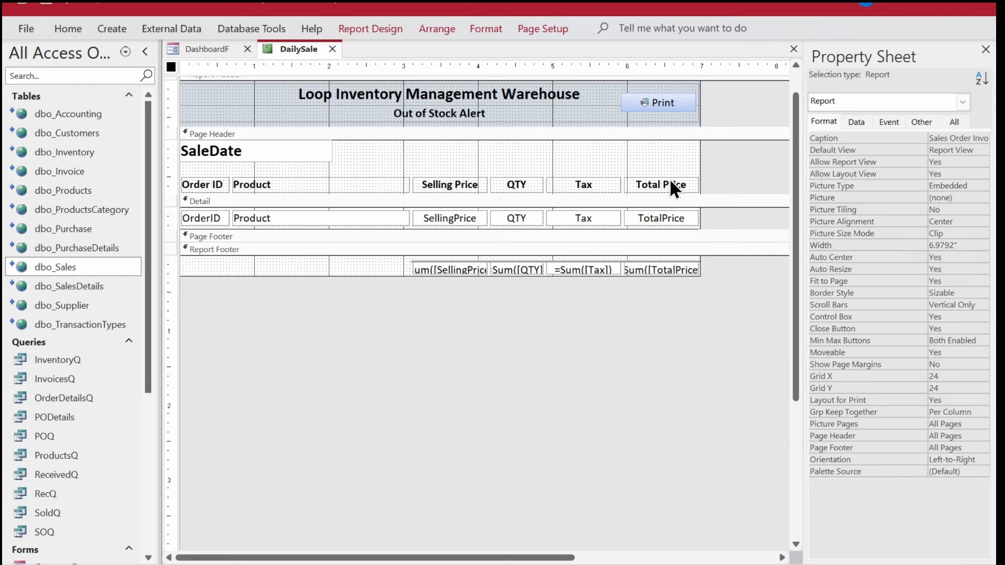
# - Try rewording the Total Price column label as "Revenue", and undo the change
pyautogui.click(653, 184)
pyautogui.moveTo(686, 184); pyautogui.dragTo(624, 184)
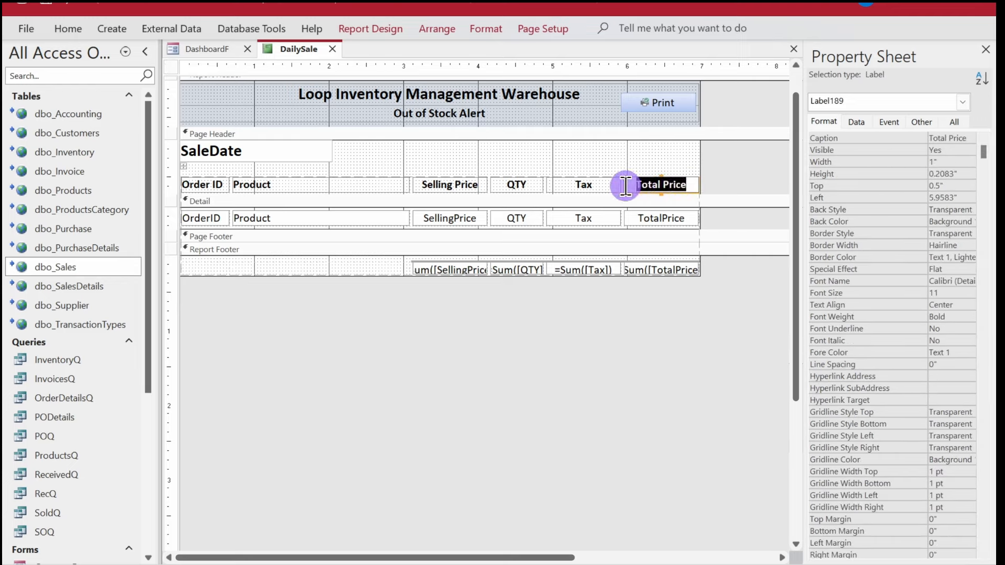
pyautogui.write('Reve')
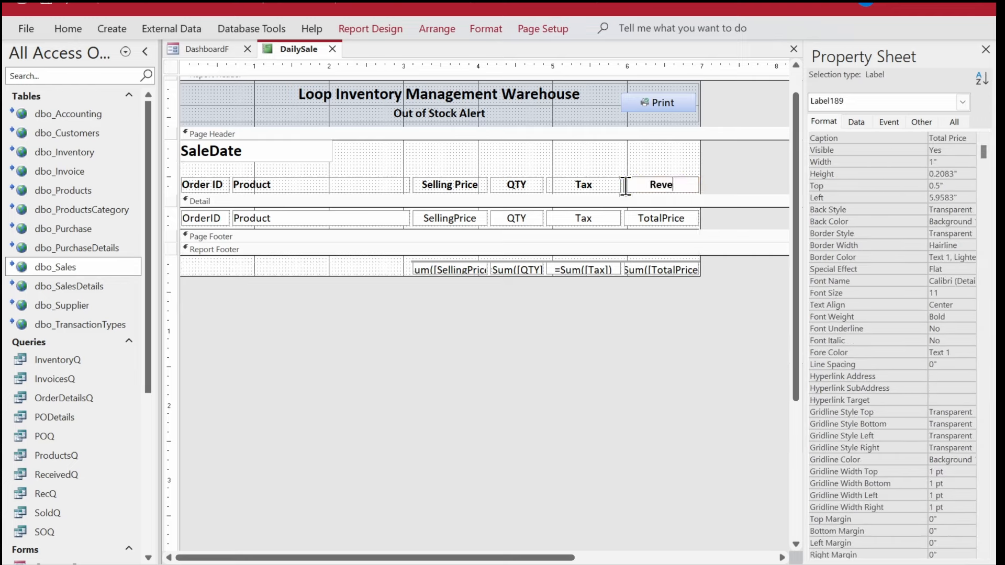
pyautogui.write('nue')
pyautogui.press('Return')
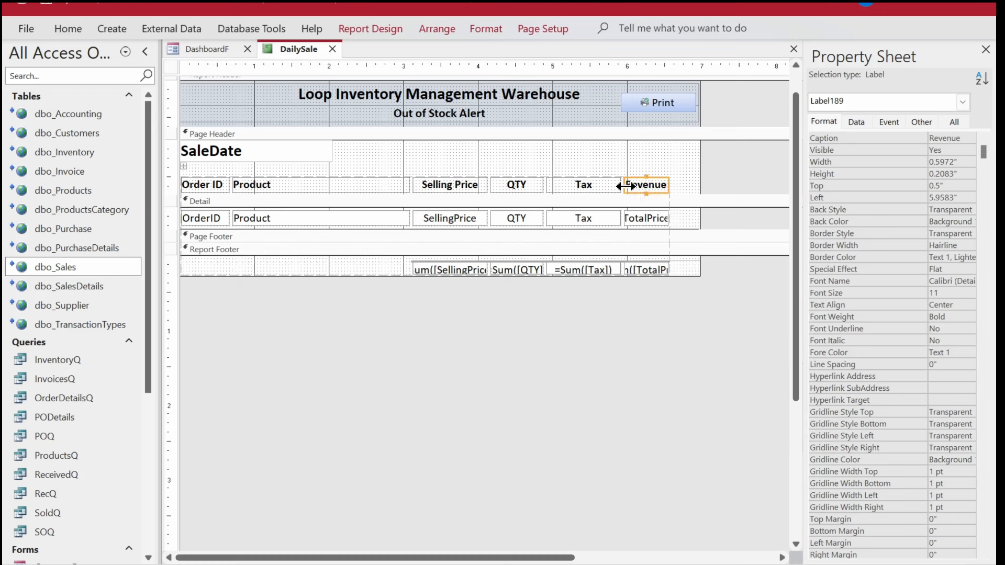
pyautogui.hotkey('ctrl', 'z')
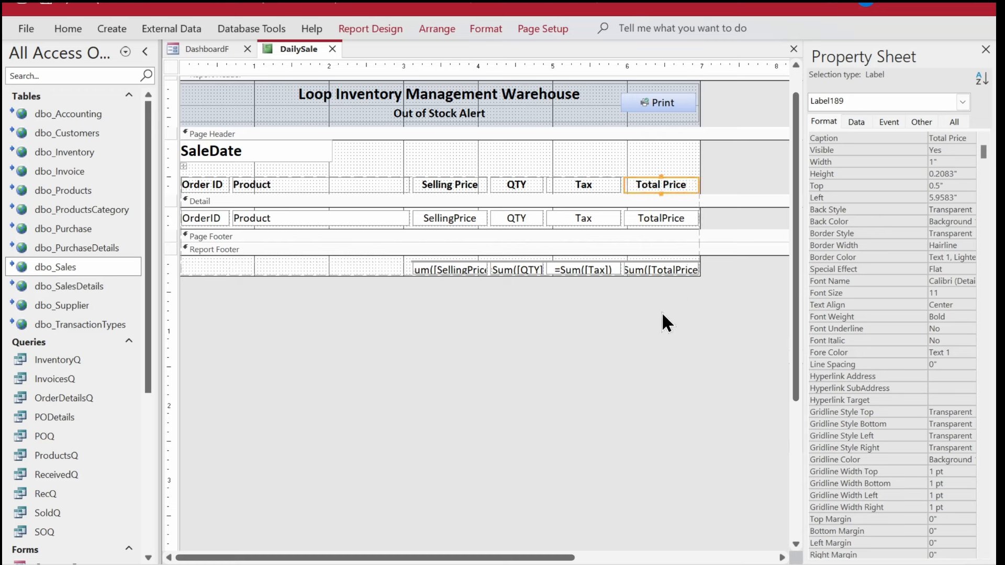
# - Increase the height of the four Sum text boxes in the Report Footer to about 0.2153" and make them bold
pyautogui.moveTo(708, 303); pyautogui.dragTo(449, 270)
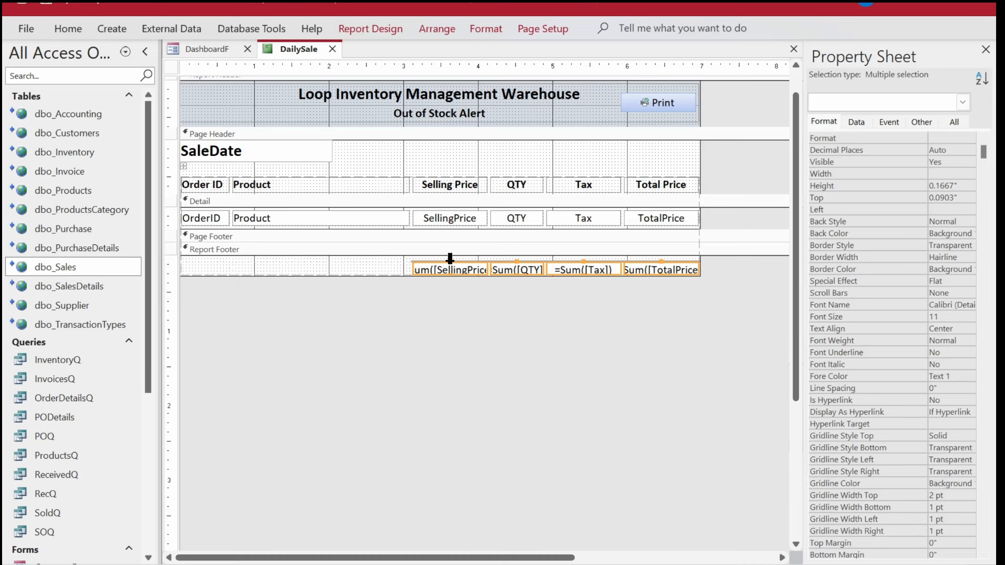
pyautogui.moveTo(450, 262); pyautogui.dragTo(451, 261)
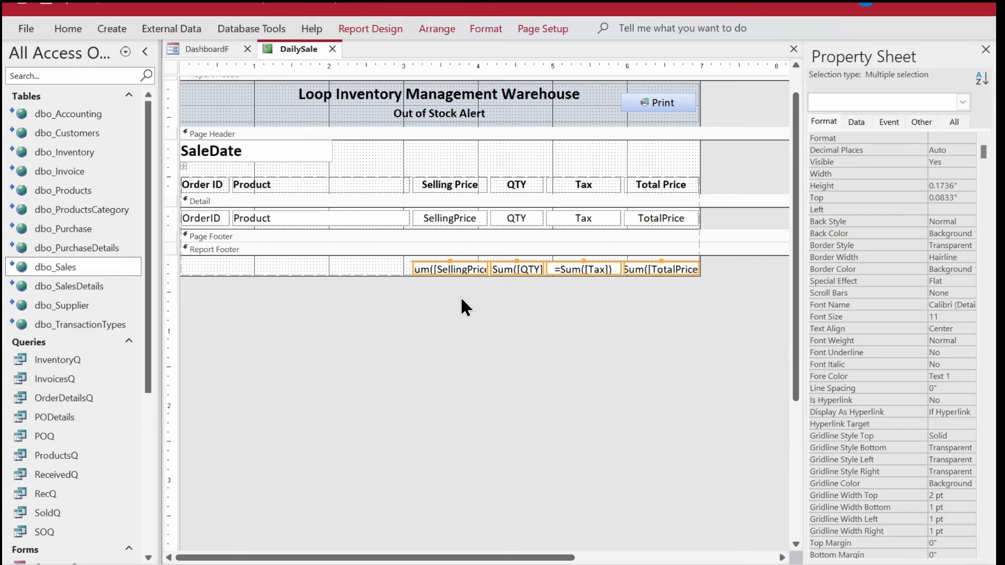
pyautogui.moveTo(518, 261); pyautogui.dragTo(514, 256)
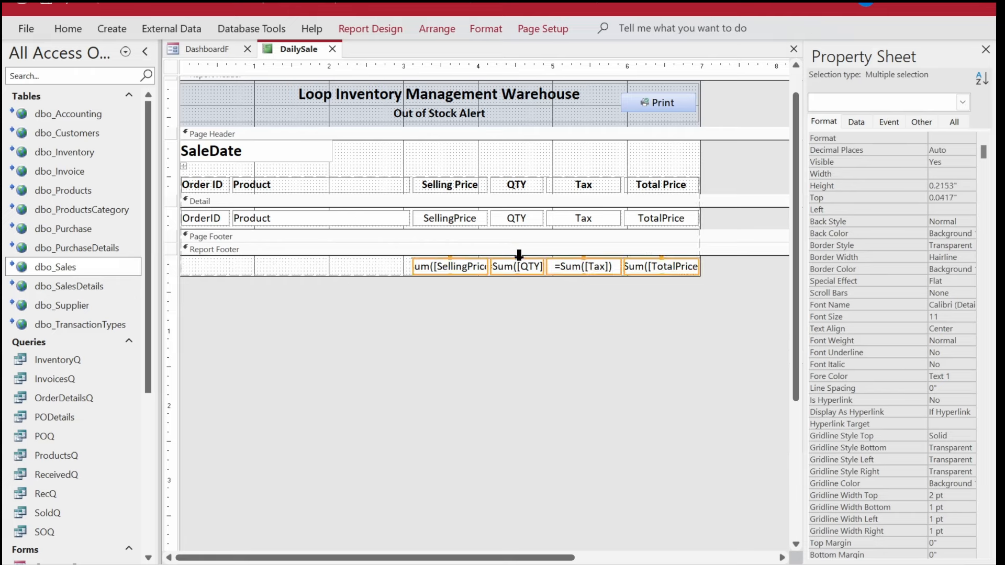
pyautogui.hotkey('ctrl', 'b')
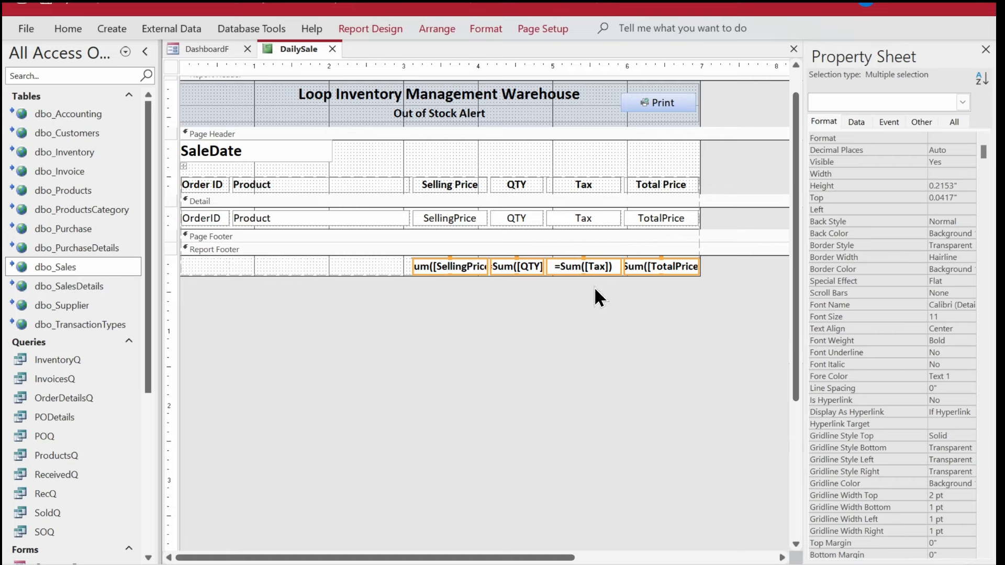
pyautogui.click(527, 329)
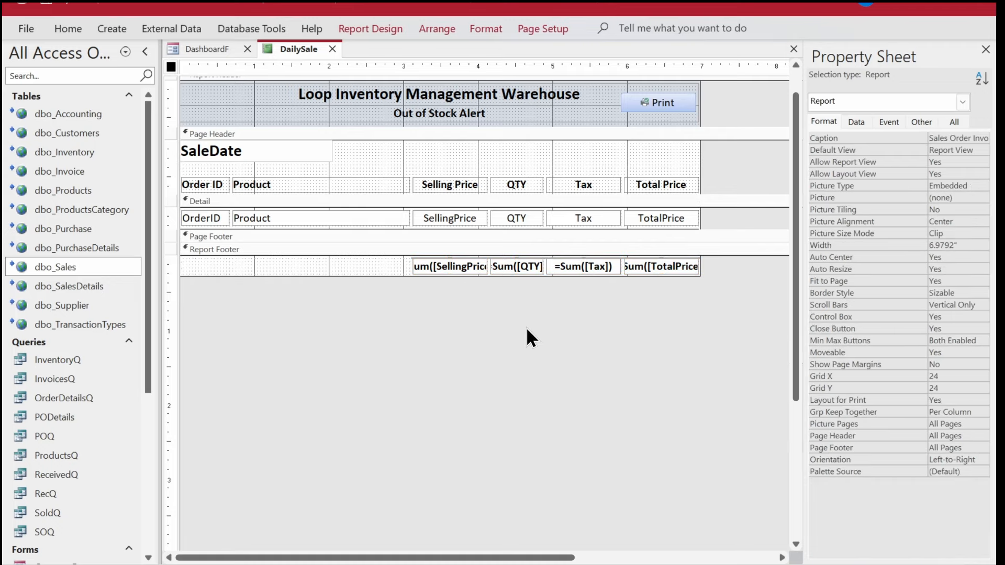
# - Set the top gridline style of the Report Footer totals row to Transparent, including the empty cell under Product
pyautogui.moveTo(733, 283); pyautogui.dragTo(333, 268)
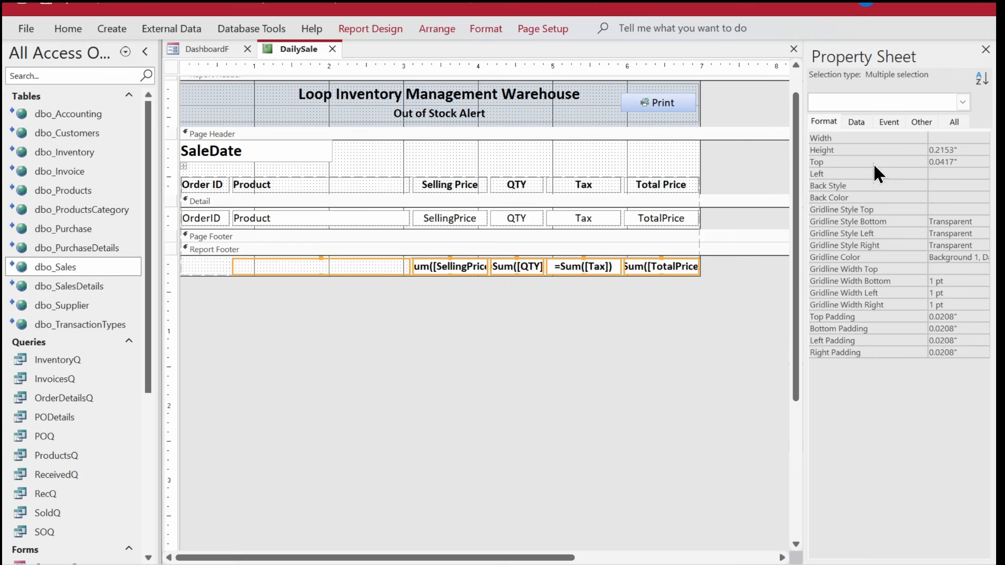
pyautogui.click(936, 199)
pyautogui.click(940, 209)
pyautogui.click(982, 209)
pyautogui.click(982, 209)
pyautogui.click(982, 209)
pyautogui.click(949, 221)
pyautogui.click(950, 221)
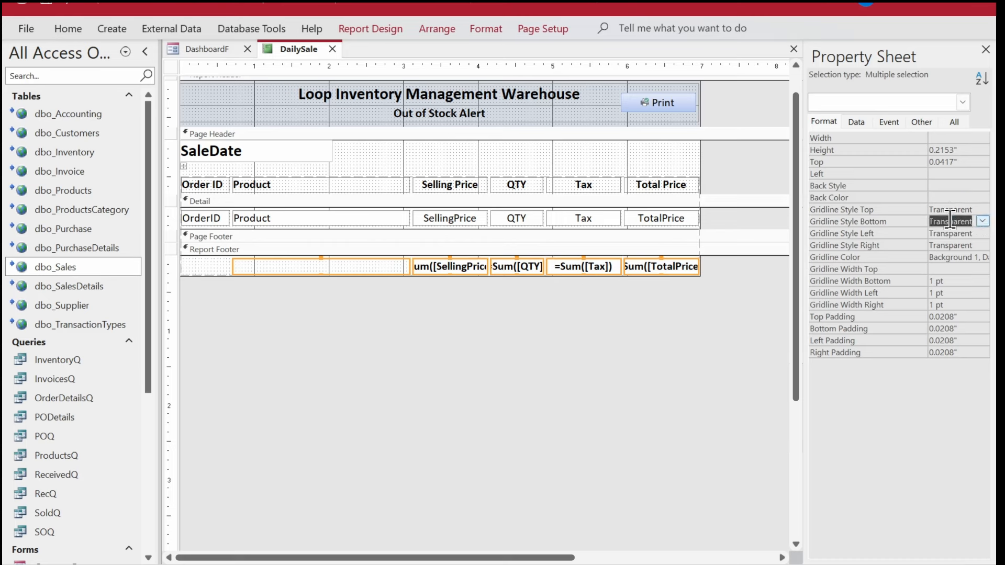
pyautogui.click(446, 350)
# - Make the outline of the SaleDate text box in the Page Header transparent
pyautogui.rightClick(300, 49)
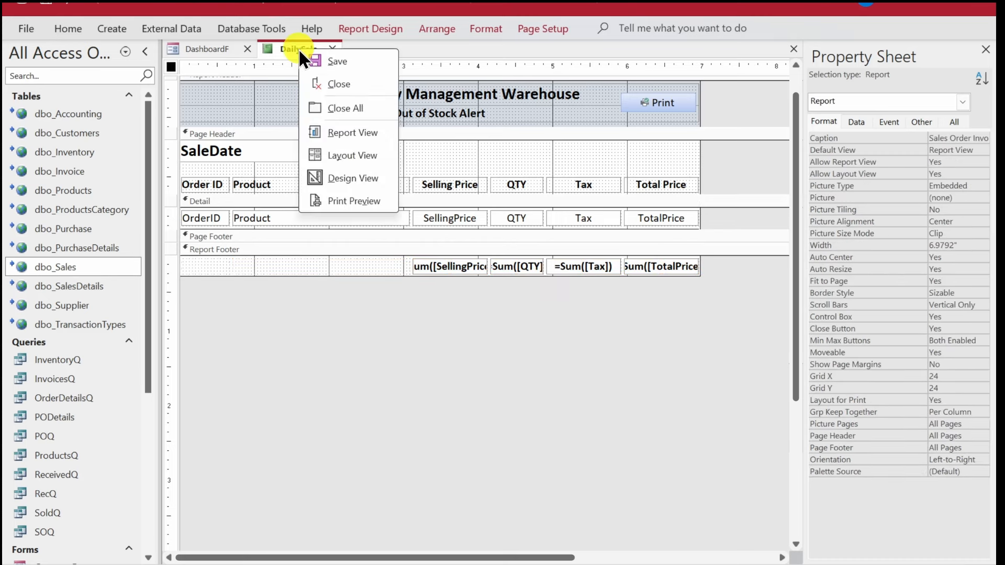
pyautogui.click(309, 56)
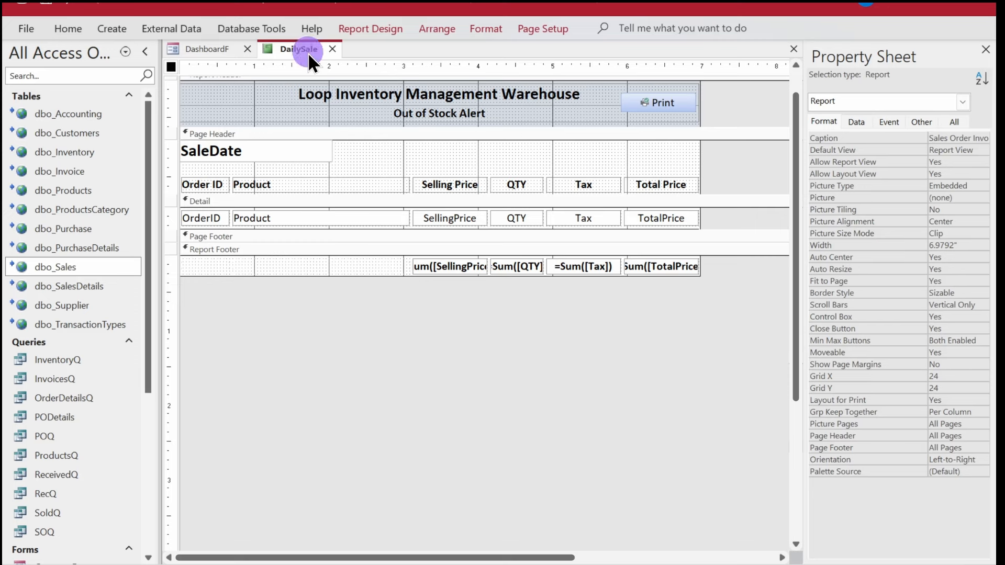
pyautogui.click(271, 149)
pyautogui.click(492, 30)
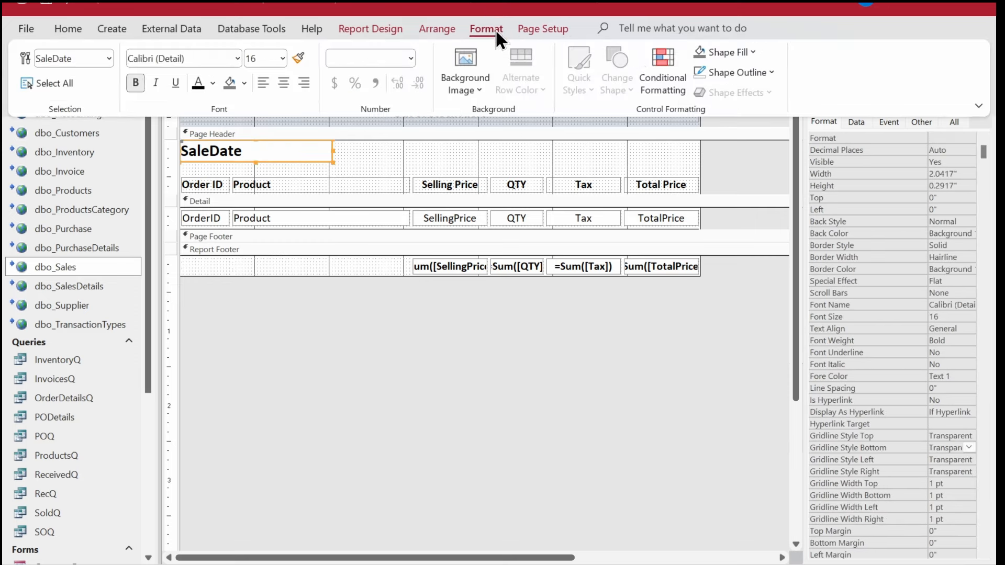
pyautogui.click(718, 73)
pyautogui.click(721, 390)
pyautogui.click(381, 363)
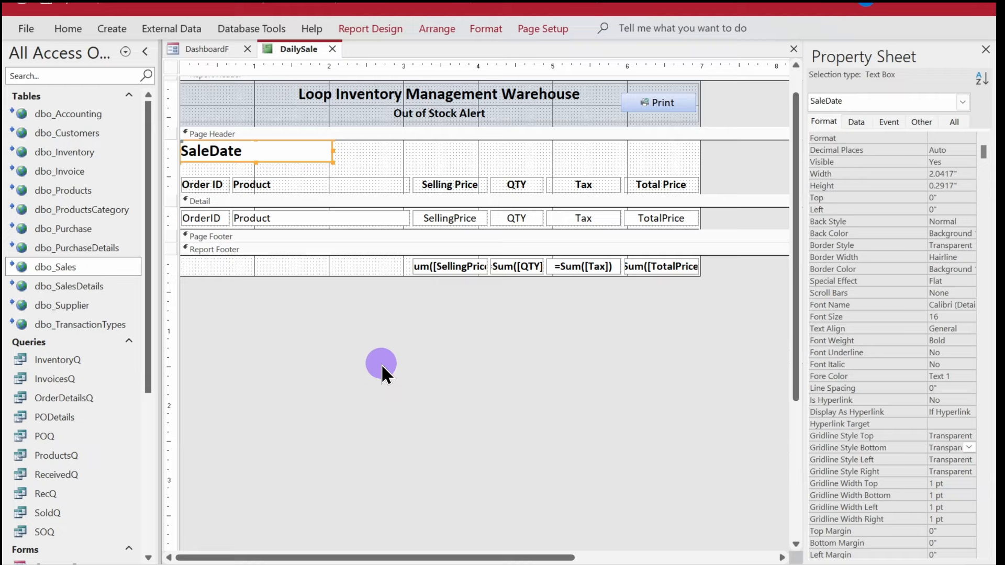
# - Check the layout of the DailySale report in Report View, and return to Design View
pyautogui.rightClick(312, 46)
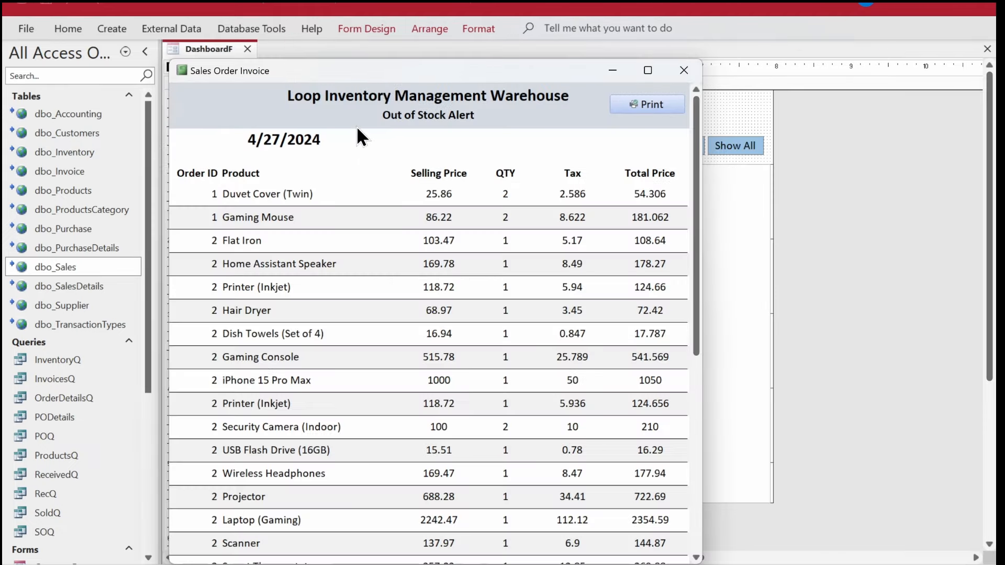
pyautogui.moveTo(398, 73); pyautogui.dragTo(439, 66)
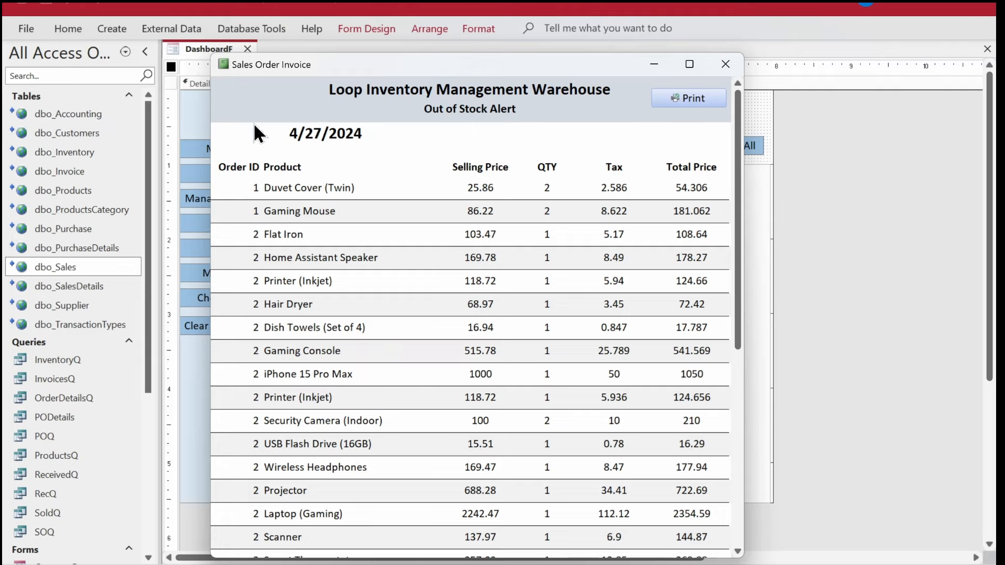
pyautogui.rightClick(261, 105)
pyautogui.click(292, 153)
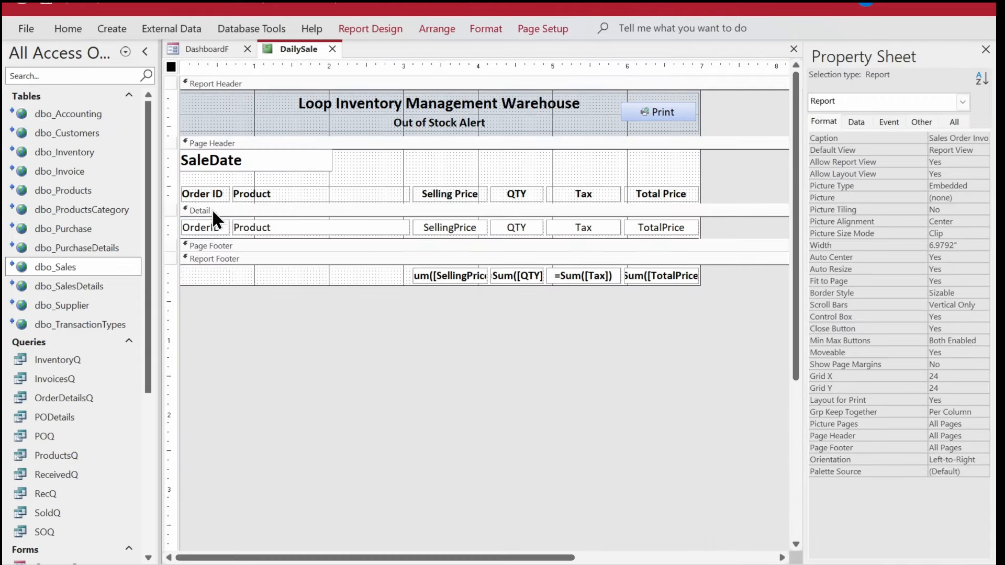
# - Center the text of the whole Order ID column, covering both its label and its detail field
pyautogui.click(210, 190)
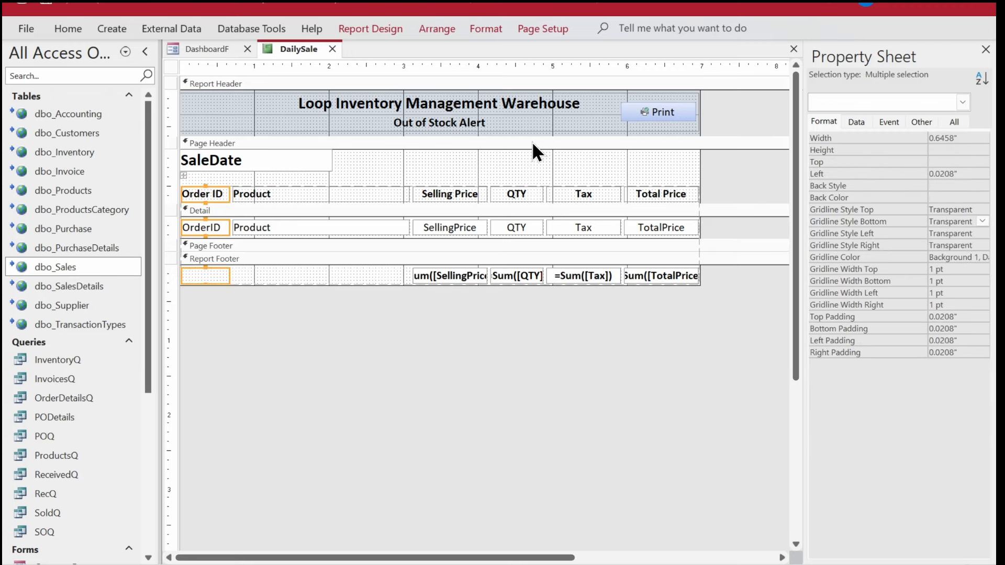
pyautogui.click(69, 28)
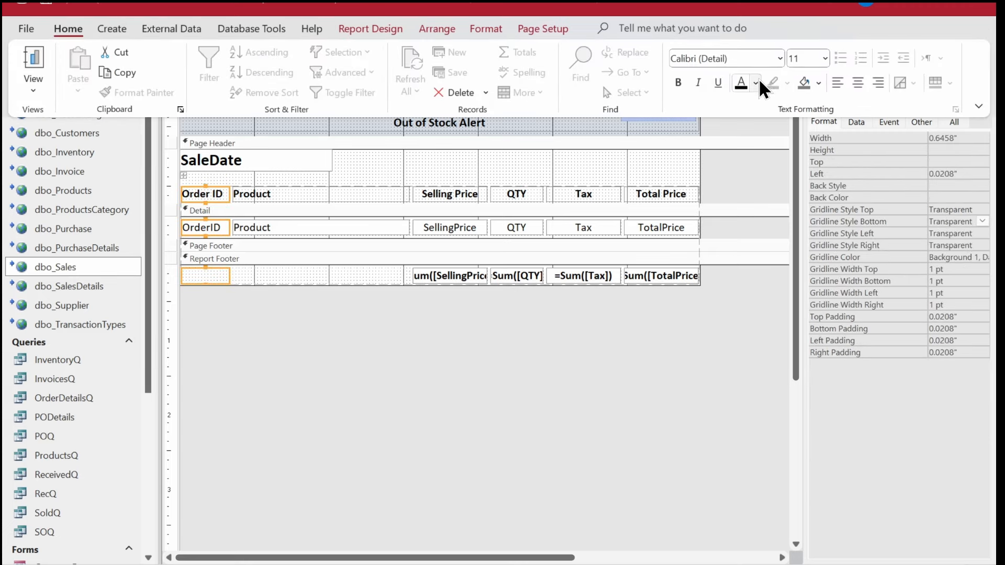
pyautogui.click(857, 83)
pyautogui.click(209, 176)
# - Left-align the SaleDate text box in the Page Header
pyautogui.click(206, 161)
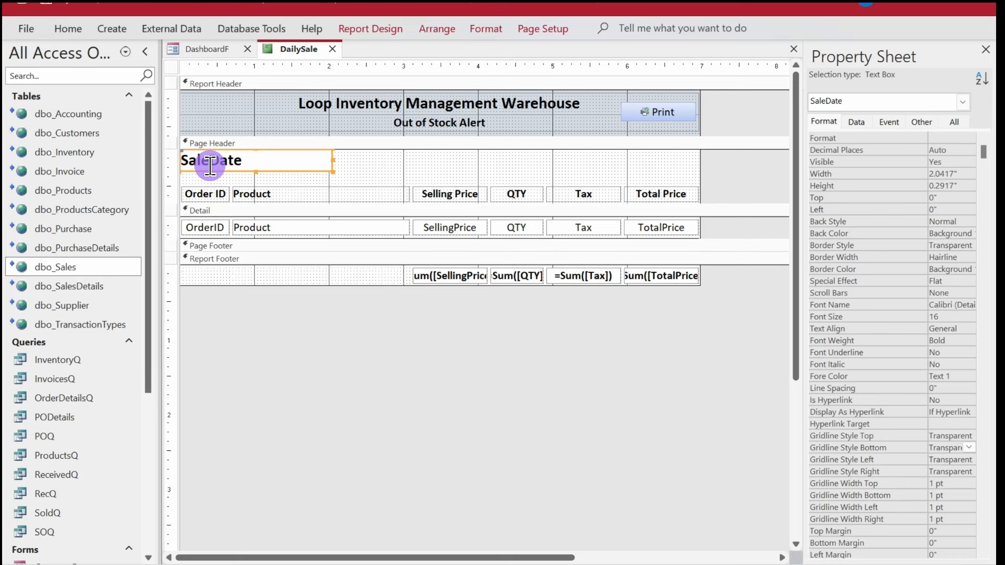
pyautogui.click(68, 30)
pyautogui.click(837, 83)
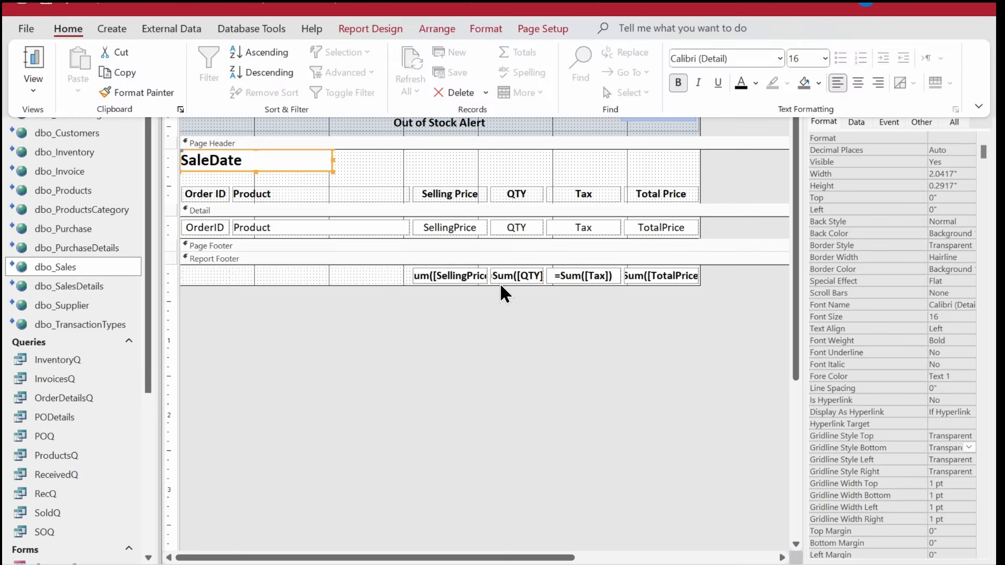
# - Format the SellingPrice, Tax and TotalPrice detail fields and their footer sums as Standard with 1 decimal place
pyautogui.moveTo(708, 223); pyautogui.dragTo(572, 232)
pyautogui.keyDown('shift'); pyautogui.click(445, 223); pyautogui.keyUp('shift')
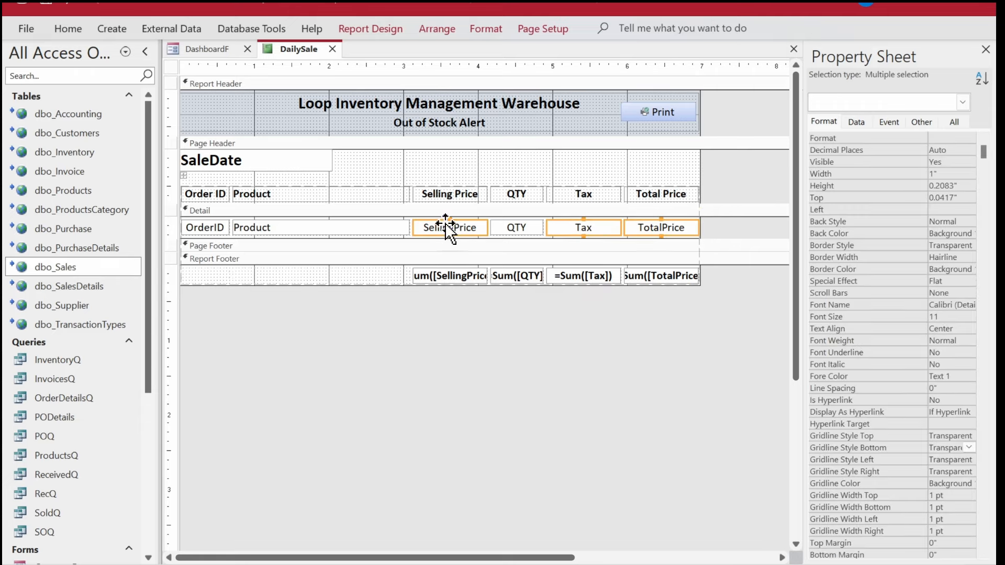
pyautogui.keyDown('shift'); pyautogui.click(440, 276); pyautogui.keyUp('shift')
pyautogui.keyDown('shift'); pyautogui.click(581, 272); pyautogui.keyUp('shift')
pyautogui.keyDown('shift'); pyautogui.click(648, 270); pyautogui.keyUp('shift')
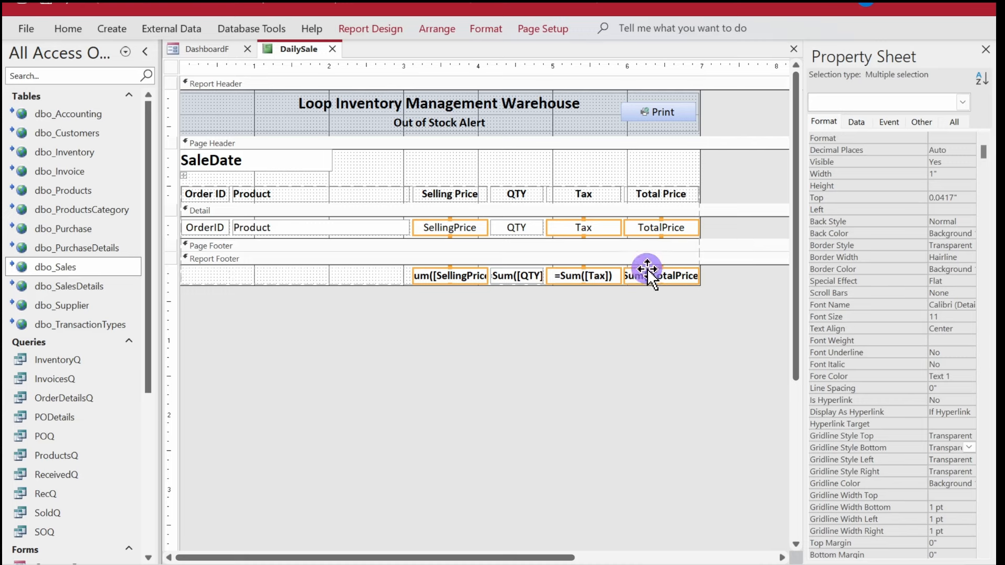
pyautogui.click(933, 137)
pyautogui.write('s')
pyautogui.press('Return')
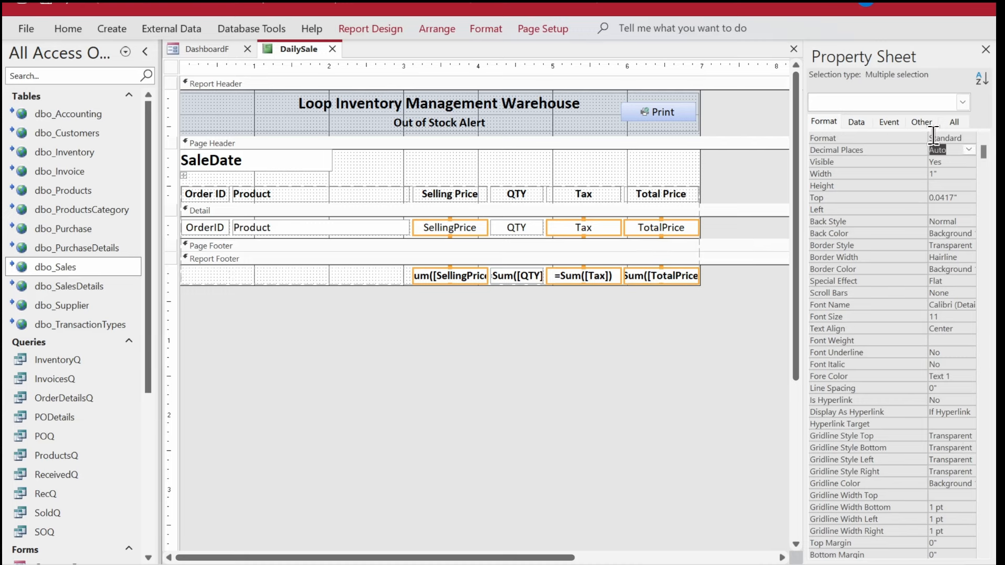
pyautogui.write('1')
pyautogui.press('Return')
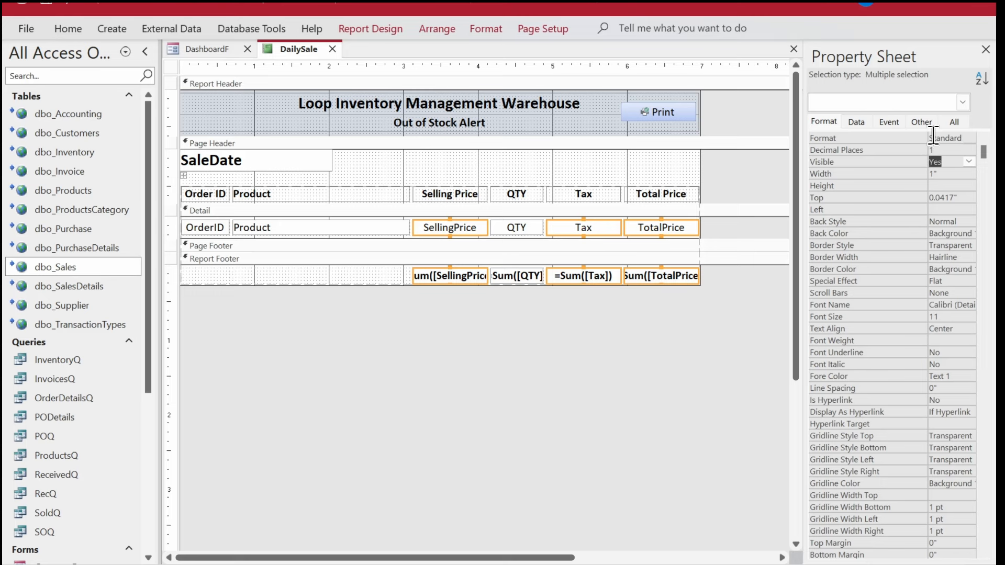
# - Reword the Report Header subtitle as "Daily Sale Report" and stretch its label across the header to about 6.96" wide
pyautogui.click(464, 126)
pyautogui.moveTo(511, 127); pyautogui.dragTo(393, 124)
pyautogui.write('D')
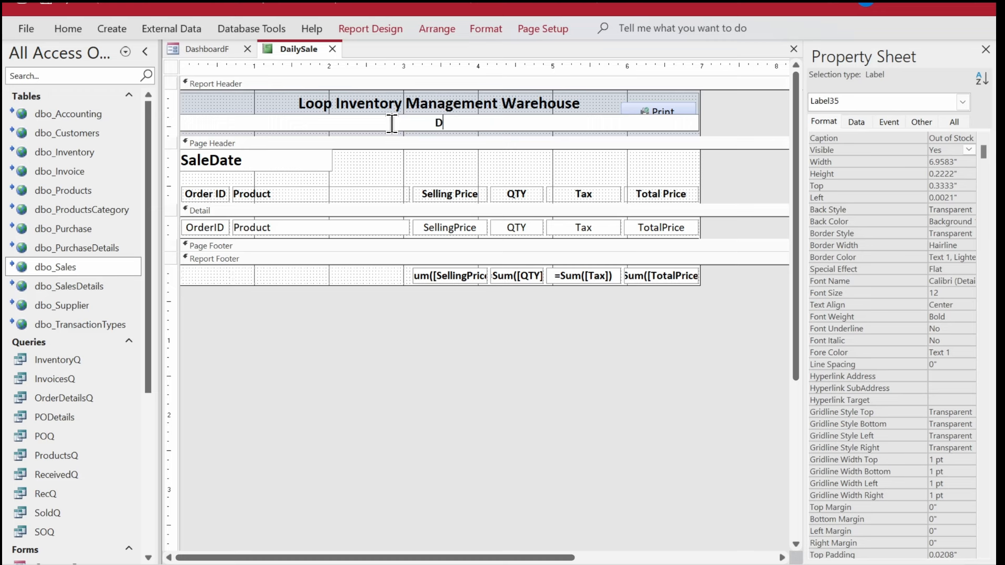
pyautogui.write('aily Sale Repor')
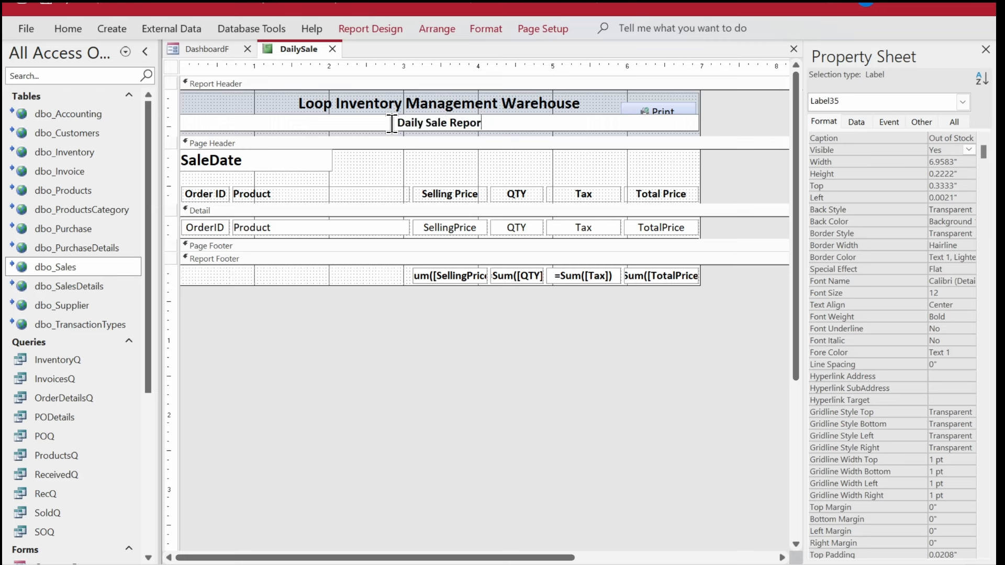
pyautogui.write('t')
pyautogui.press('Return')
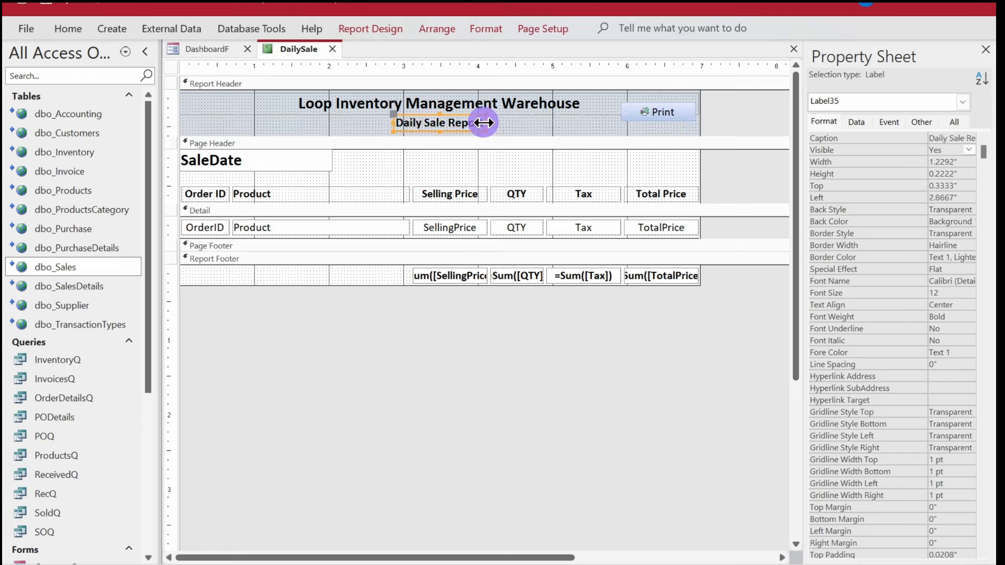
pyautogui.moveTo(483, 122); pyautogui.dragTo(700, 131)
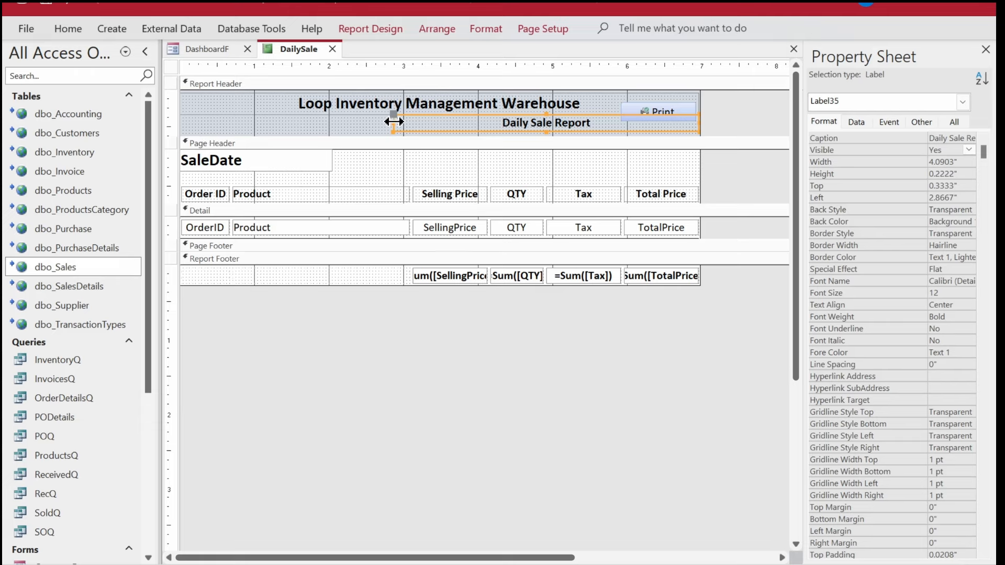
pyautogui.moveTo(394, 122); pyautogui.dragTo(170, 119)
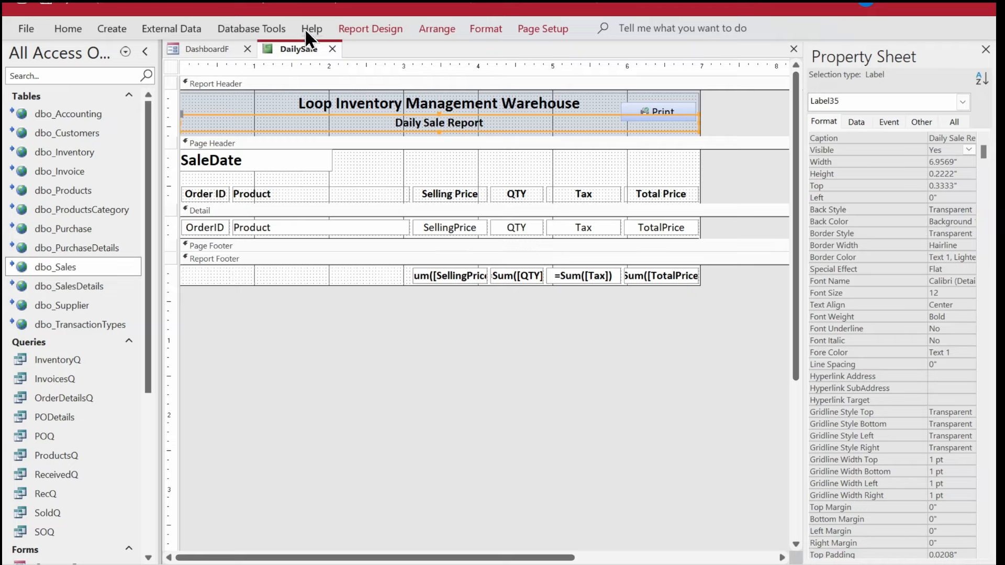
# - Review the DailySale report in Report View down to its footer totals, and return to Design View
pyautogui.rightClick(298, 45)
pyautogui.rightClick(307, 51)
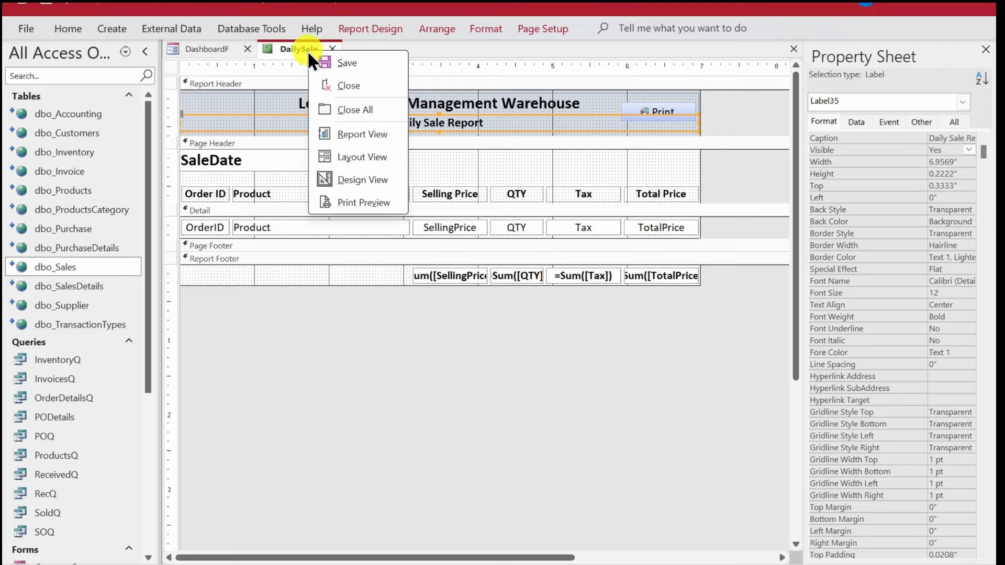
pyautogui.click(368, 139)
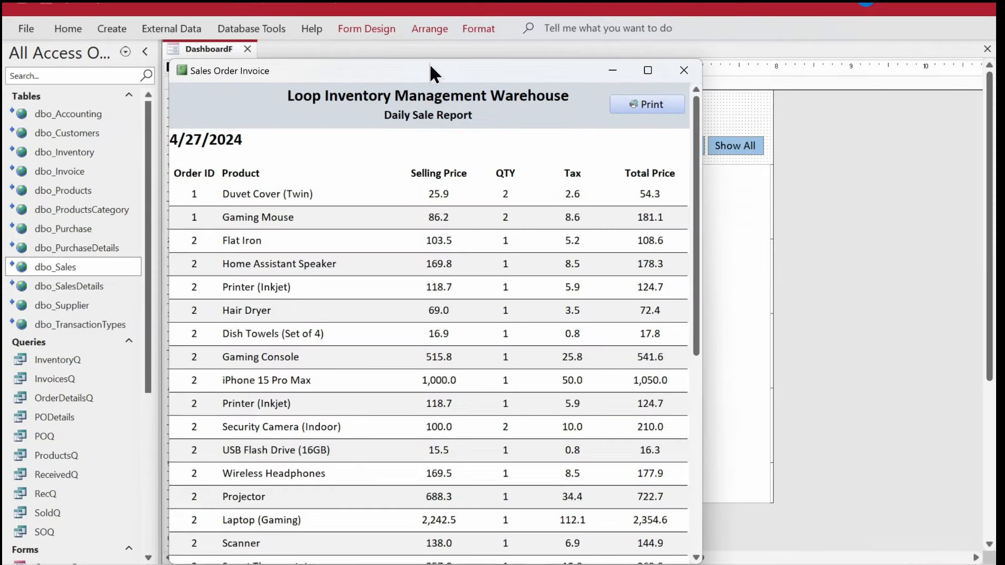
pyautogui.moveTo(425, 67); pyautogui.dragTo(469, 47)
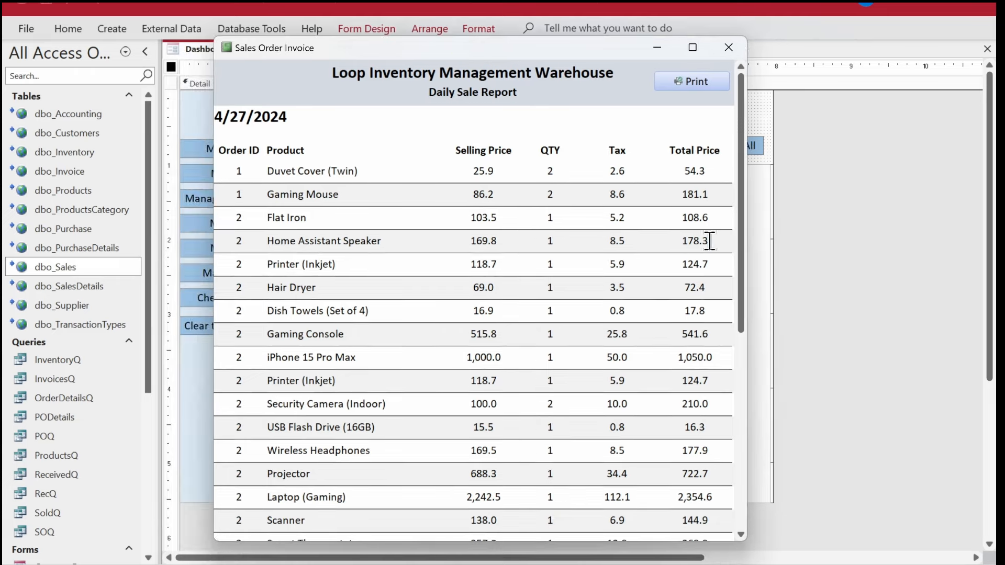
pyautogui.moveTo(741, 239); pyautogui.dragTo(733, 482)
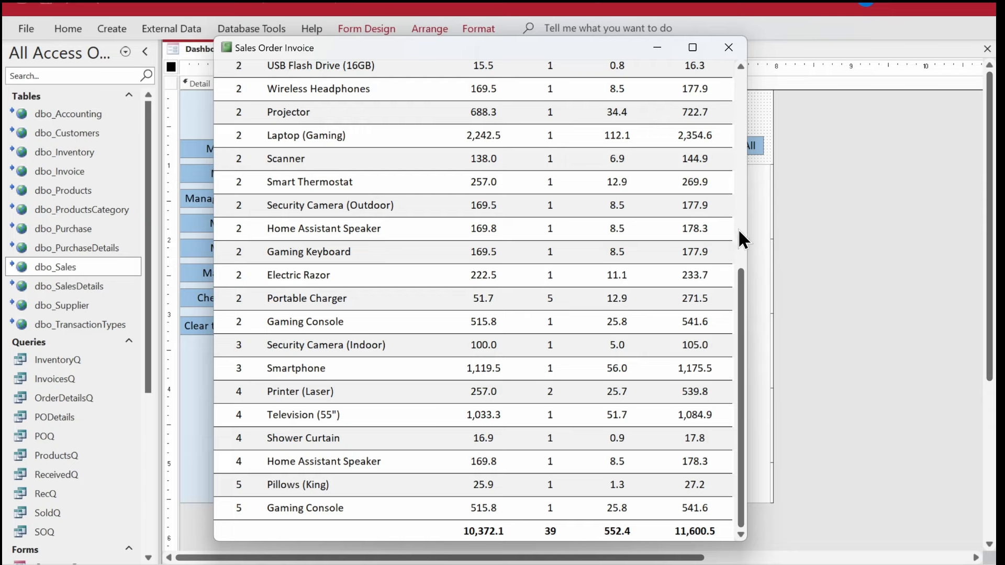
pyautogui.scroll(5, 739, 231)
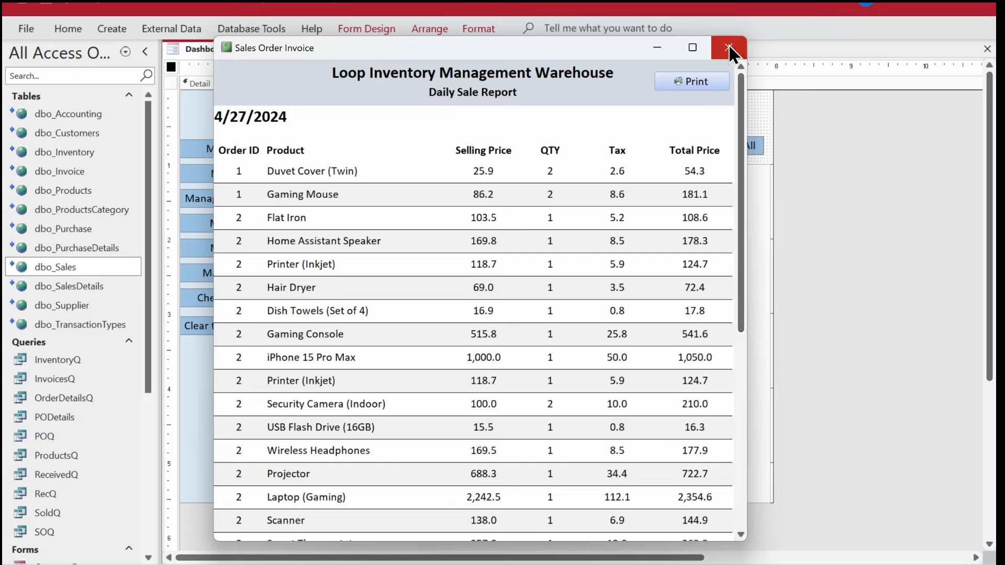
pyautogui.rightClick(627, 81)
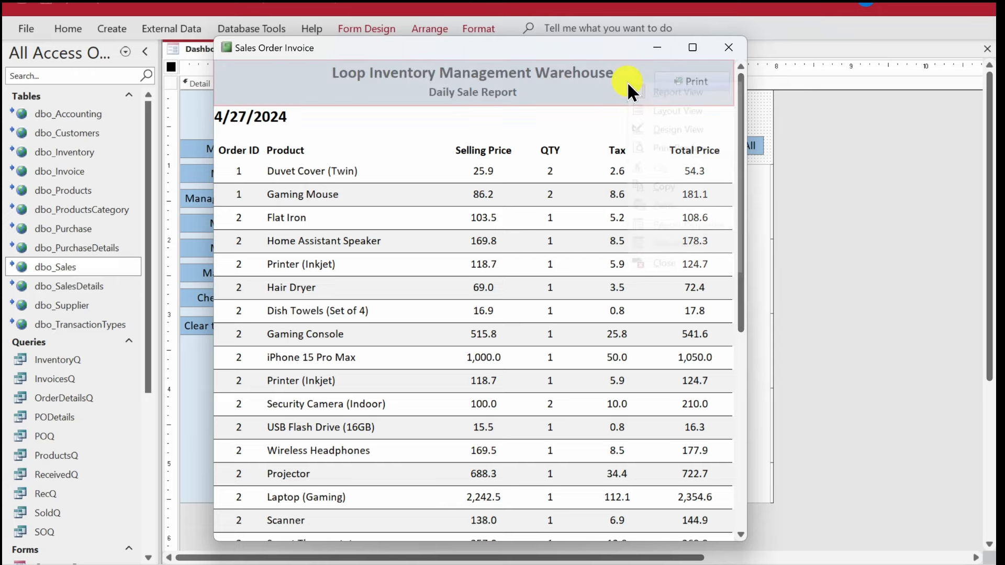
pyautogui.click(649, 129)
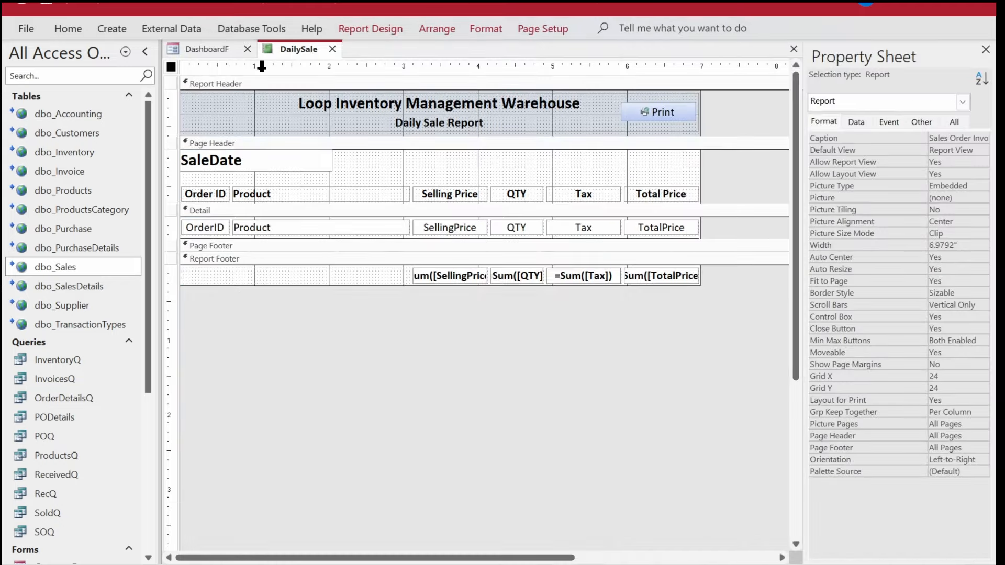
# - Switch to the design of the DashboardF form
pyautogui.click(212, 51)
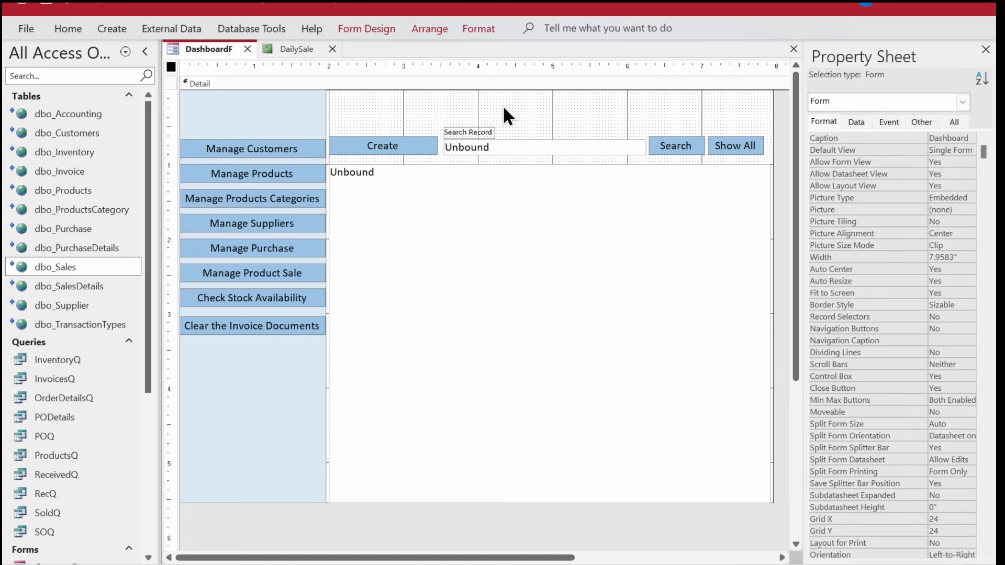
pyautogui.click(376, 29)
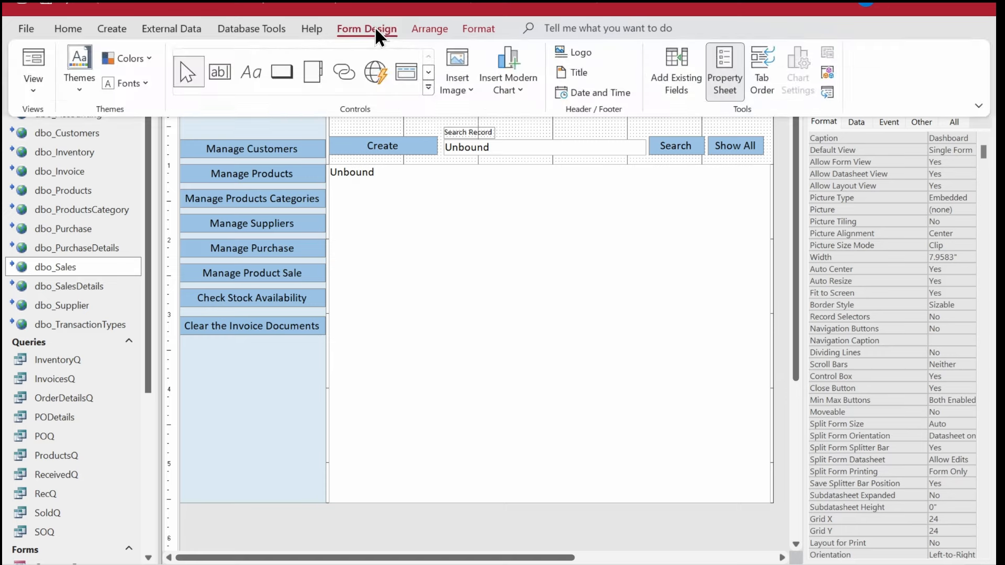
pyautogui.click(224, 71)
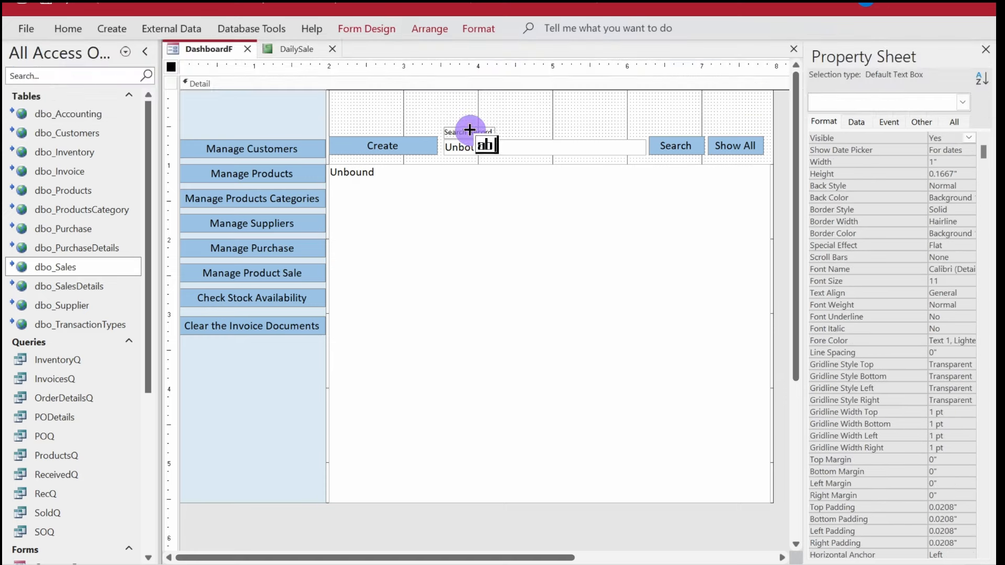
pyautogui.click(441, 100)
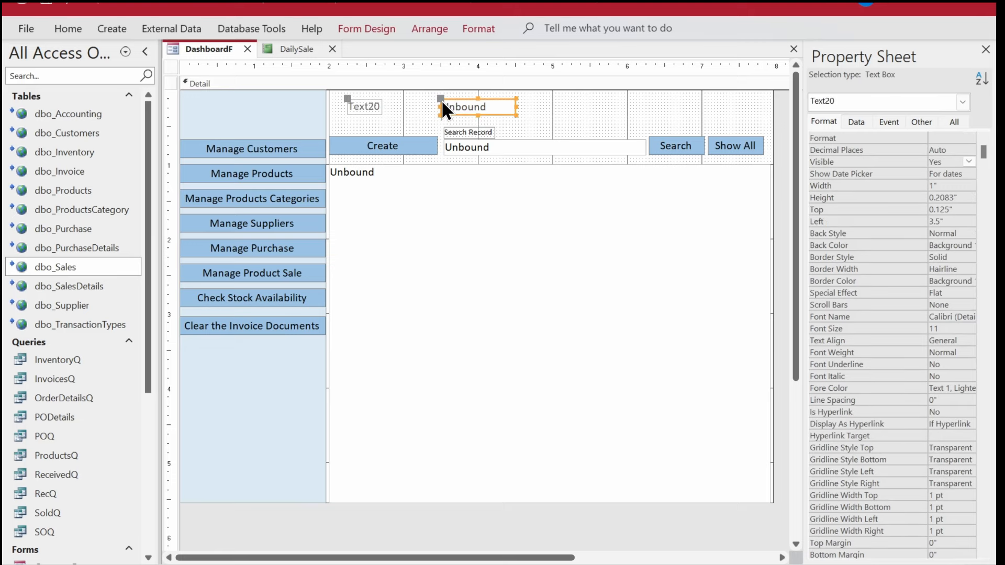
pyautogui.press('F1')
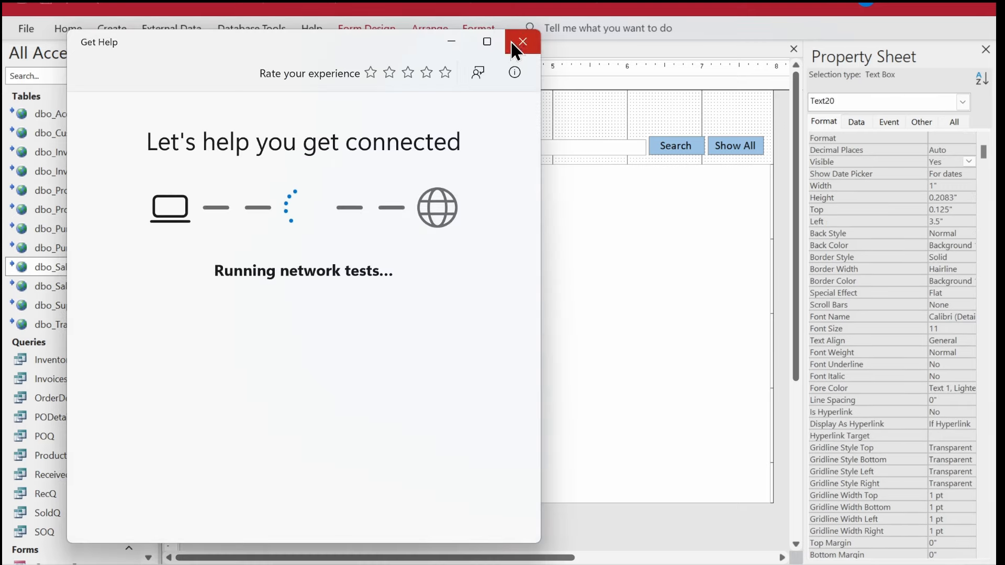
pyautogui.click(520, 43)
pyautogui.moveTo(542, 101); pyautogui.dragTo(357, 104)
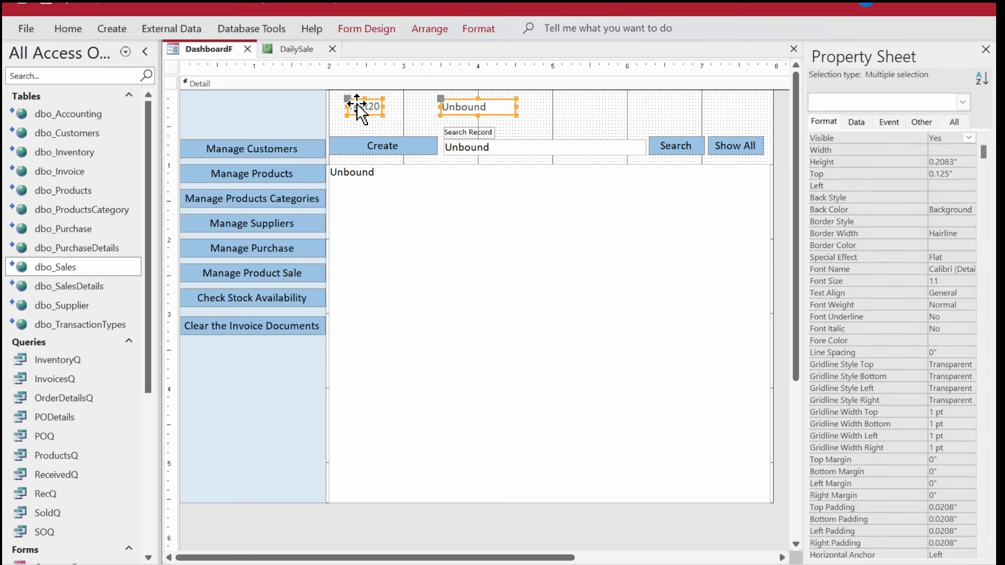
pyautogui.press('Delete')
# - Duplicate the Search Record label, its text box and the Search button, and place the copies directly above the originals
pyautogui.moveTo(490, 106); pyautogui.dragTo(660, 152)
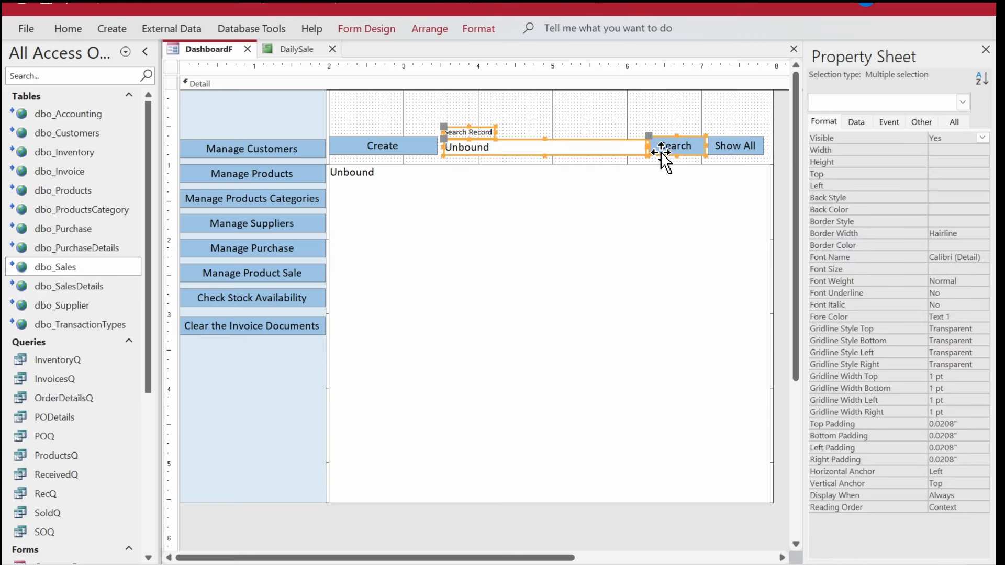
pyautogui.hotkey('ctrl', 'c')
pyautogui.click(542, 99)
pyautogui.hotkey('ctrl', 'v')
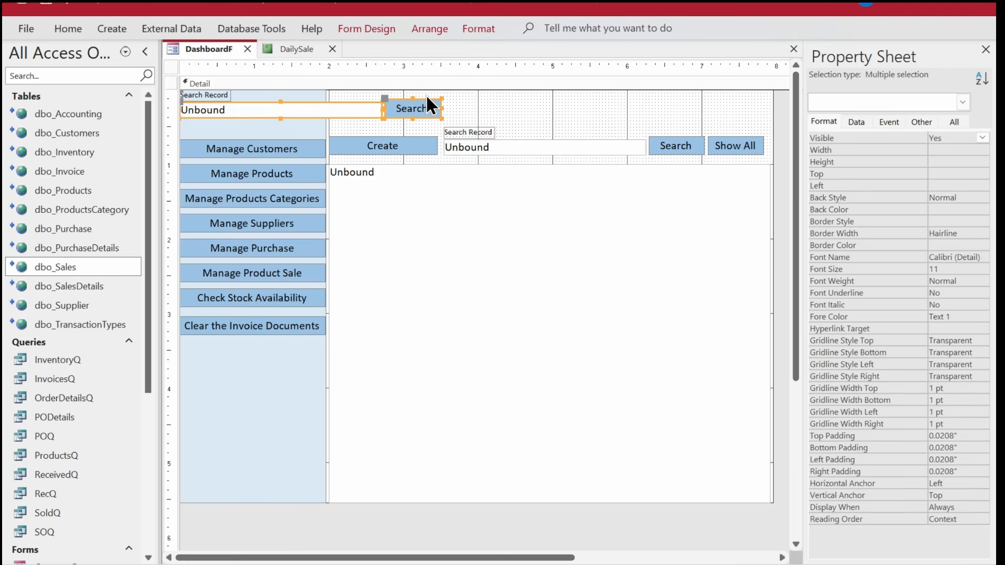
pyautogui.moveTo(419, 102); pyautogui.dragTo(692, 91)
pyautogui.click(747, 121)
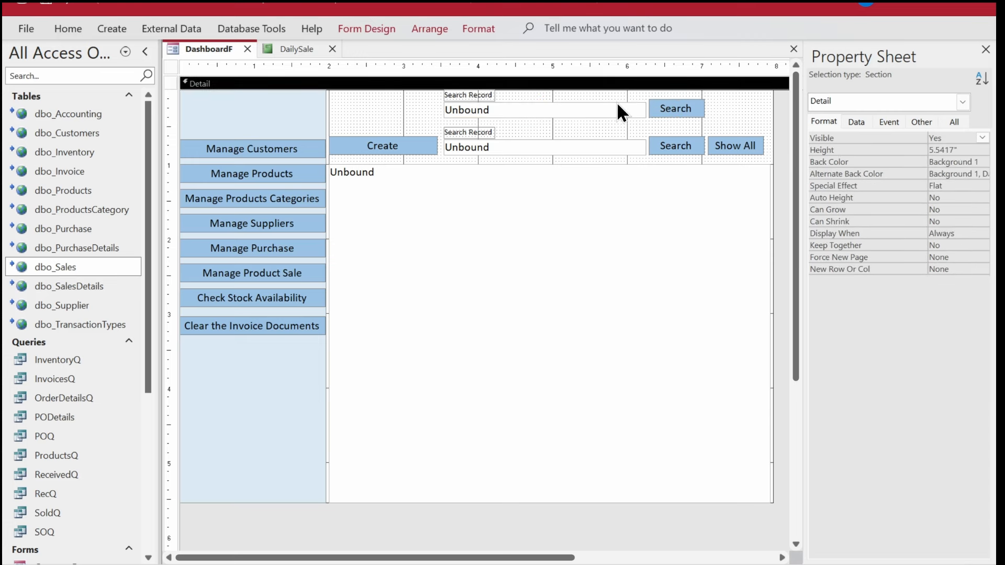
# - Reword the copied Search Record label as "Choose Date"
pyautogui.click(488, 94)
pyautogui.doubleClick(477, 95)
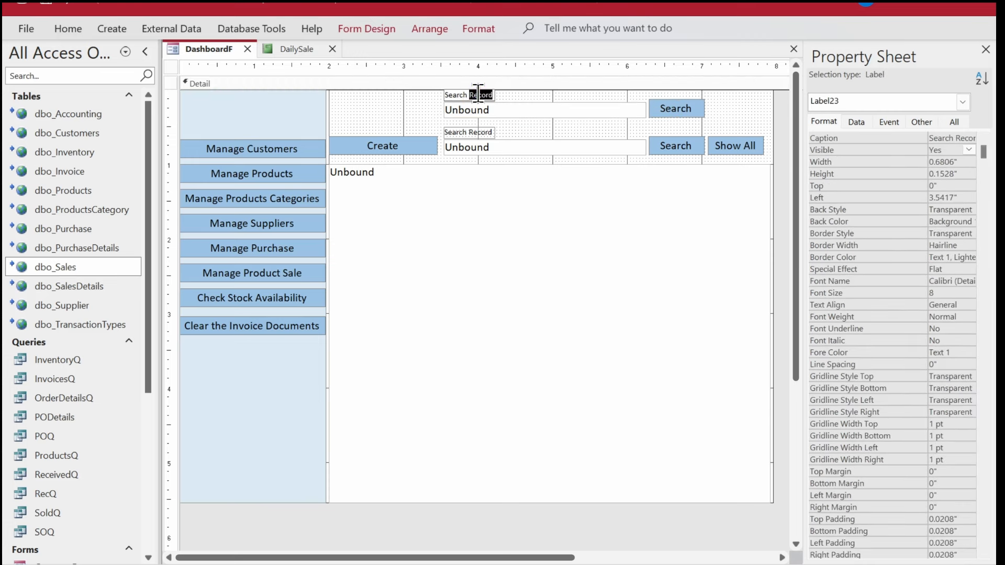
pyautogui.press('BackSpace')
pyautogui.press('BackSpace')
pyautogui.press('BackSpace')
pyautogui.press('BackSpace')
pyautogui.press('BackSpace')
pyautogui.write('Cho')
pyautogui.press('Return')
# - Change the caption of the copied Search button to "Run Report"
pyautogui.click(667, 114)
pyautogui.doubleClick(673, 107)
pyautogui.write('Ru')
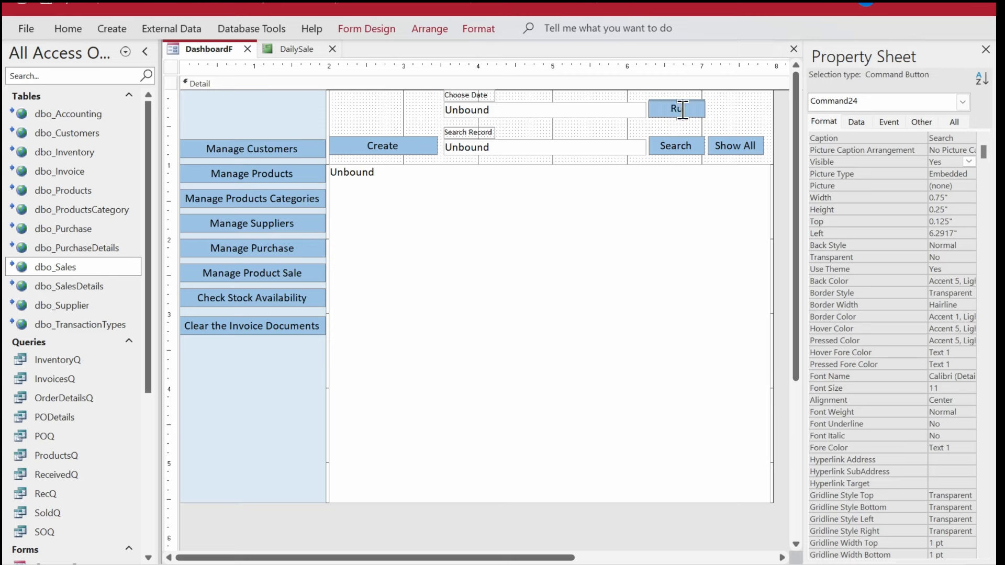
pyautogui.write('n Report')
pyautogui.press('Return')
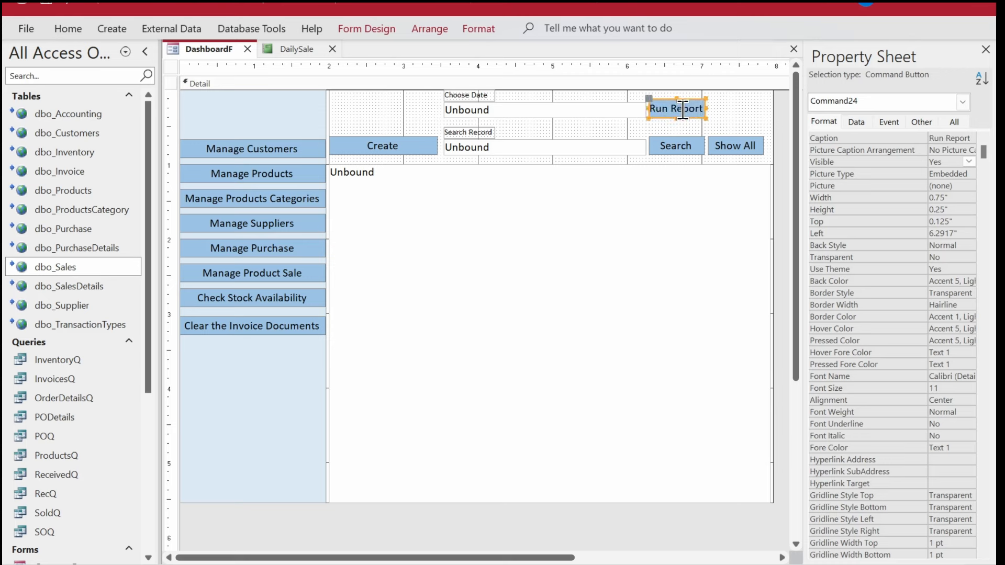
# - Move the Choose Date box with its label into the blue sidebar at 1.875" wide, and place the slightly widened Run Report button beneath it
pyautogui.click(644, 111)
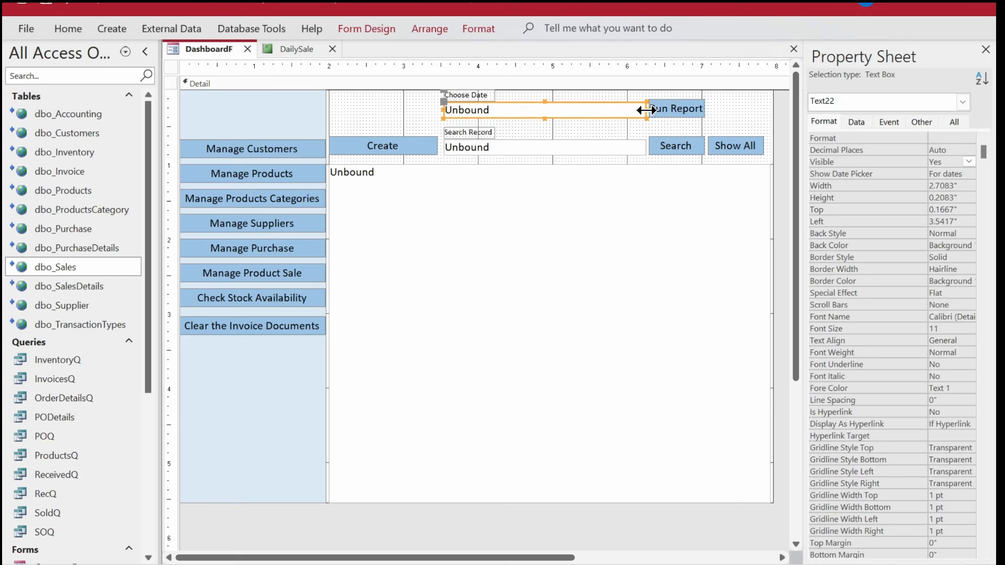
pyautogui.moveTo(646, 109); pyautogui.dragTo(266, 399)
pyautogui.click(410, 94)
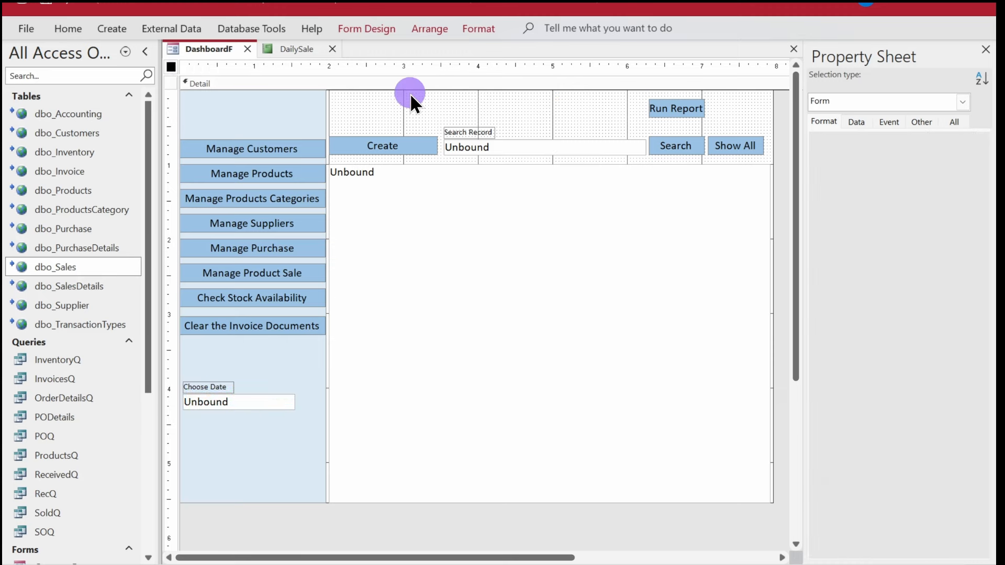
pyautogui.click(271, 402)
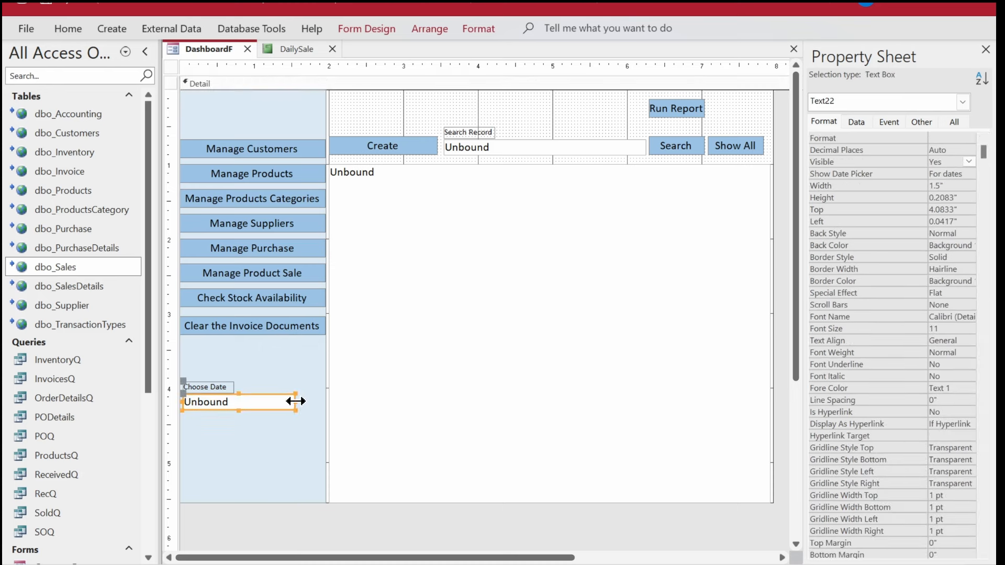
pyautogui.moveTo(296, 402); pyautogui.dragTo(324, 403)
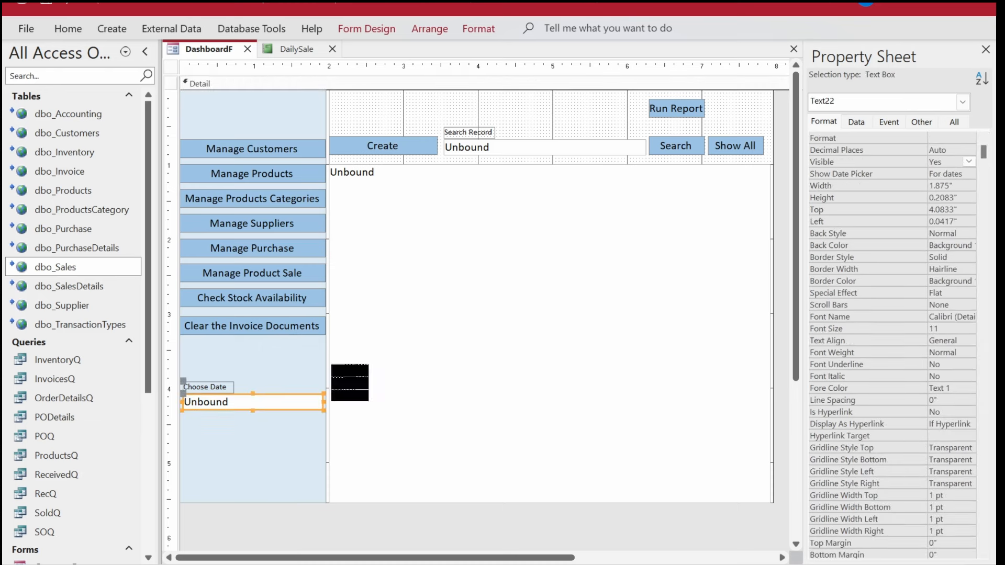
pyautogui.moveTo(676, 109); pyautogui.dragTo(245, 426)
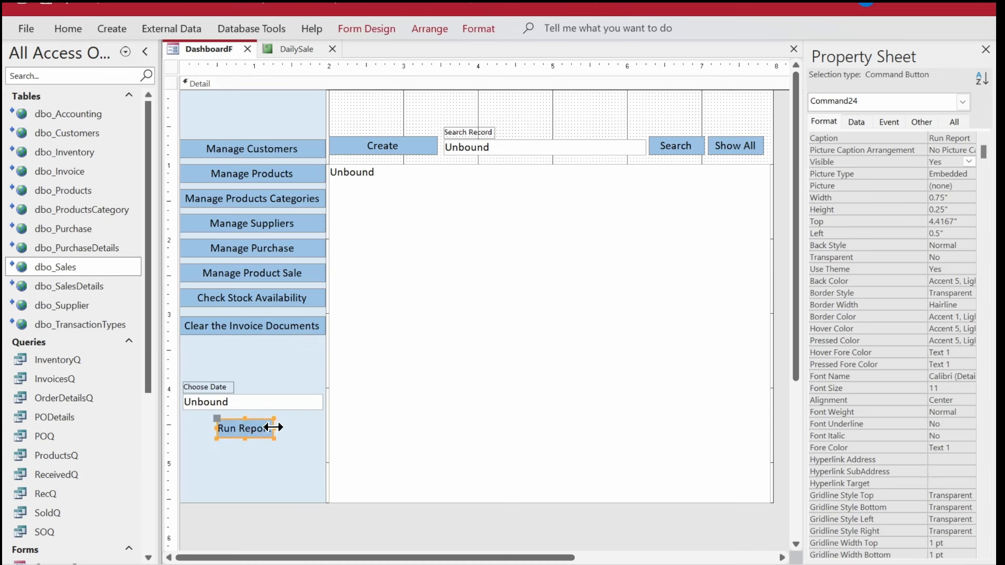
pyautogui.moveTo(273, 426); pyautogui.dragTo(283, 426)
# - Name the Choose Date text box txtDate
pyautogui.click(271, 401)
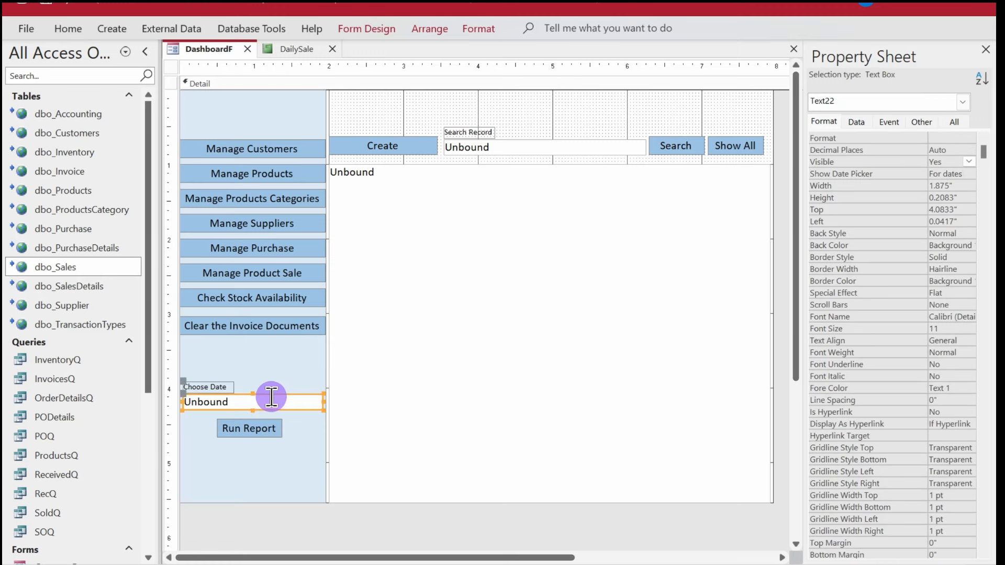
pyautogui.click(930, 122)
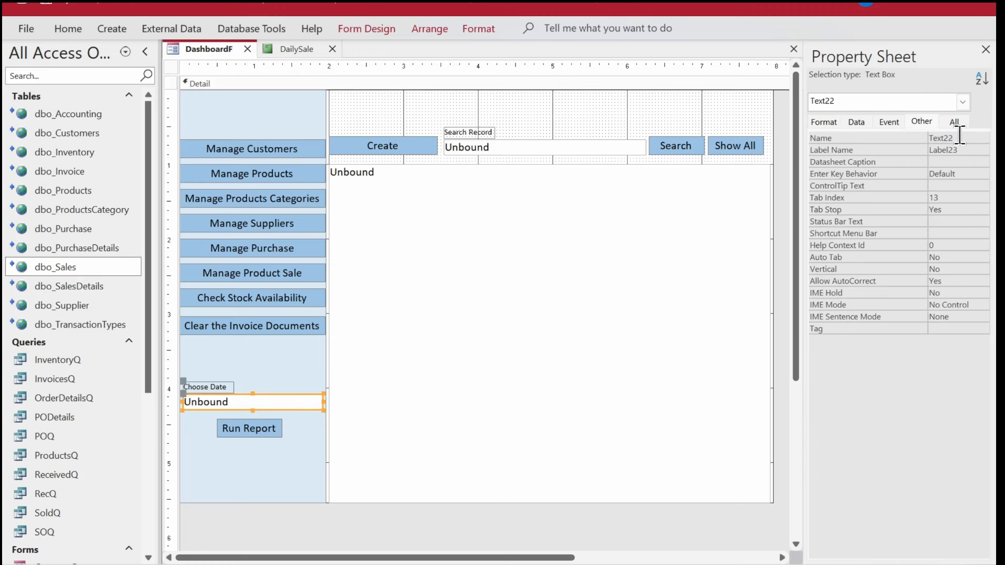
pyautogui.click(898, 137)
pyautogui.write('txtDate')
pyautogui.press('Return')
# - Switch to the DailySale report, widen the property sheet and open the report's Record Source in the Query Builder
pyautogui.click(305, 49)
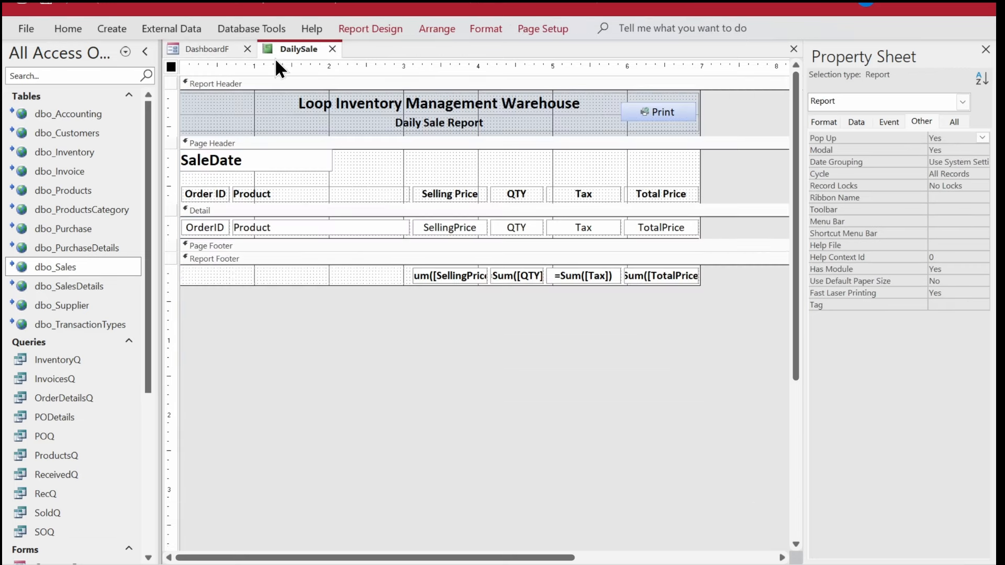
pyautogui.click(872, 122)
pyautogui.click(982, 138)
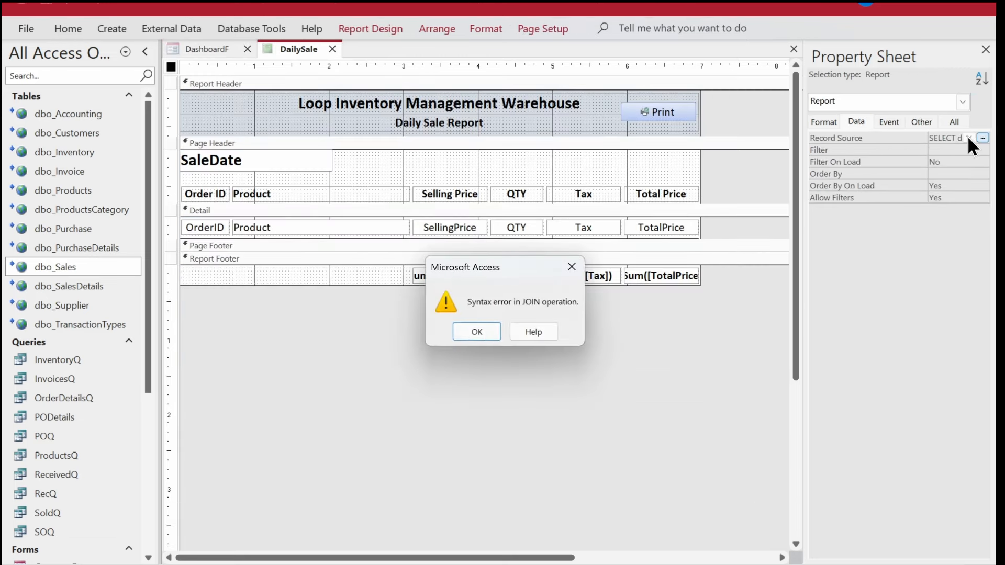
pyautogui.click(470, 331)
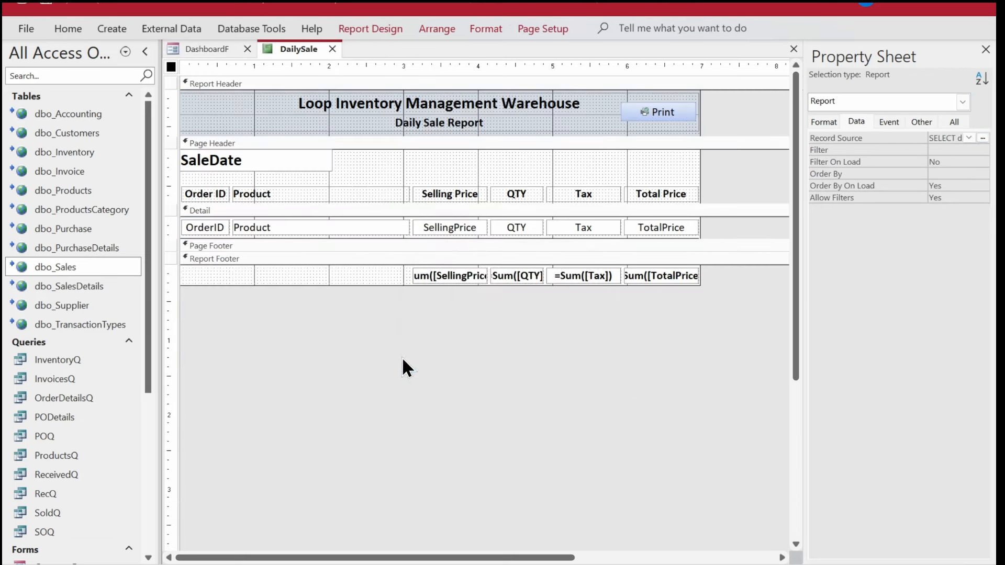
pyautogui.click(983, 138)
pyautogui.click(477, 331)
pyautogui.click(982, 138)
pyautogui.click(476, 332)
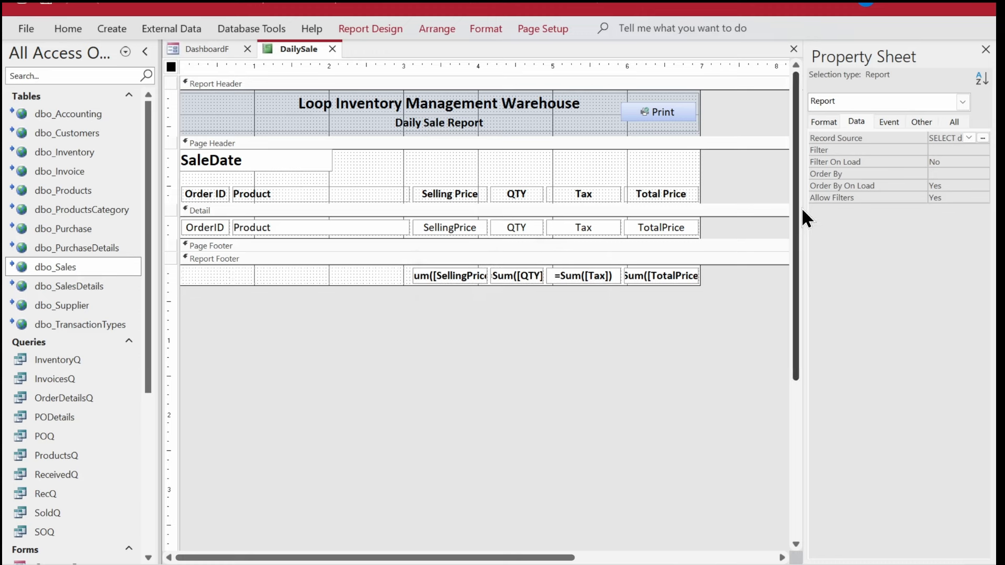
pyautogui.moveTo(800, 211); pyautogui.dragTo(729, 210)
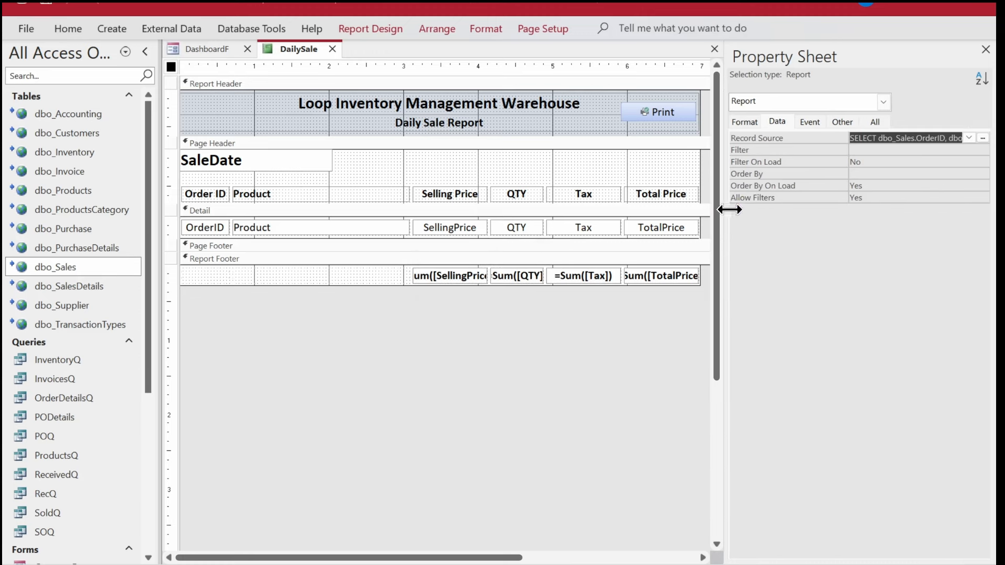
pyautogui.click(930, 169)
pyautogui.click(933, 139)
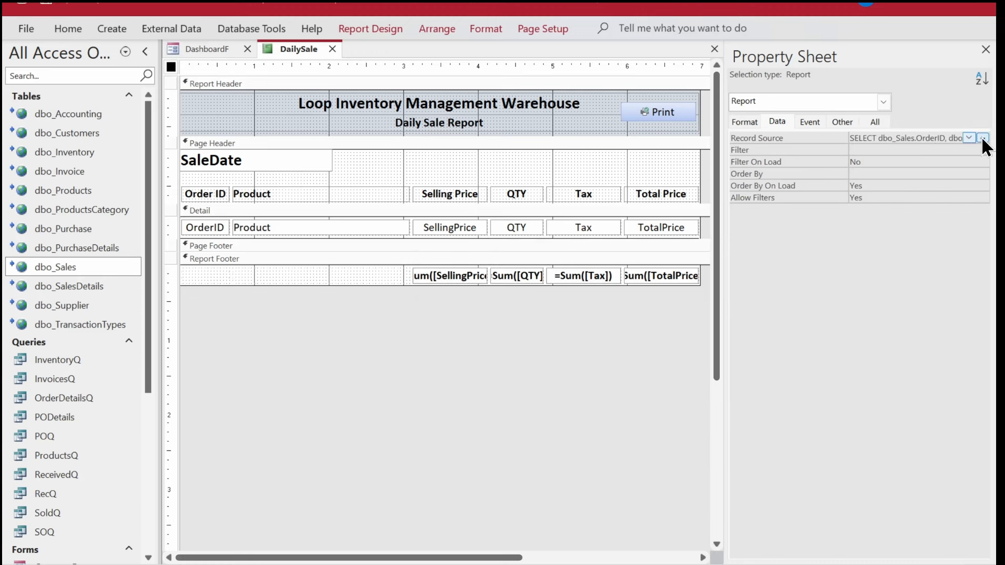
pyautogui.click(982, 139)
# - Set the SaleDate criteria to [Forms]![DashboardF]![txtDate], then close the Query Builder and the DailySale report with its changes saved
pyautogui.click(208, 530)
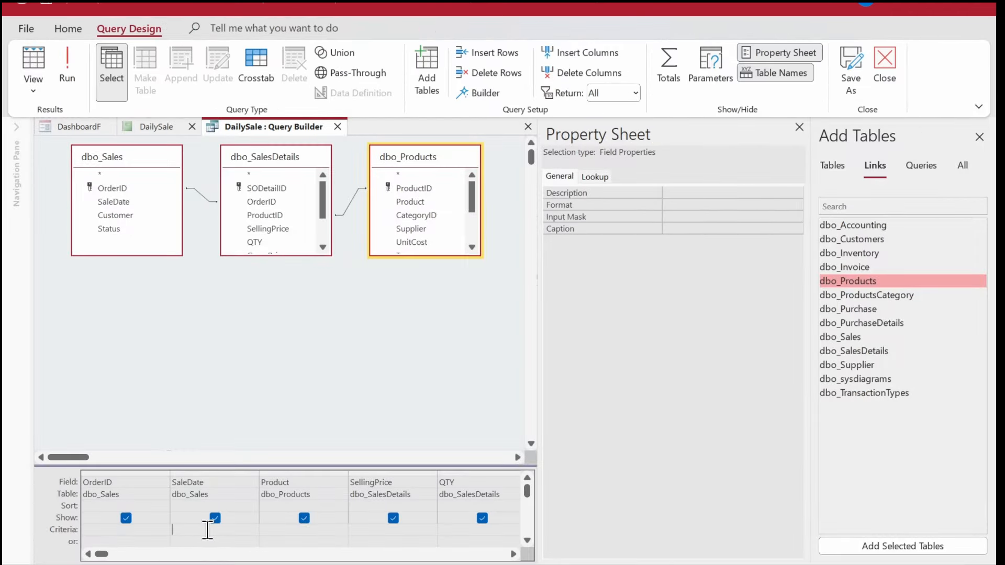
pyautogui.write('forms')
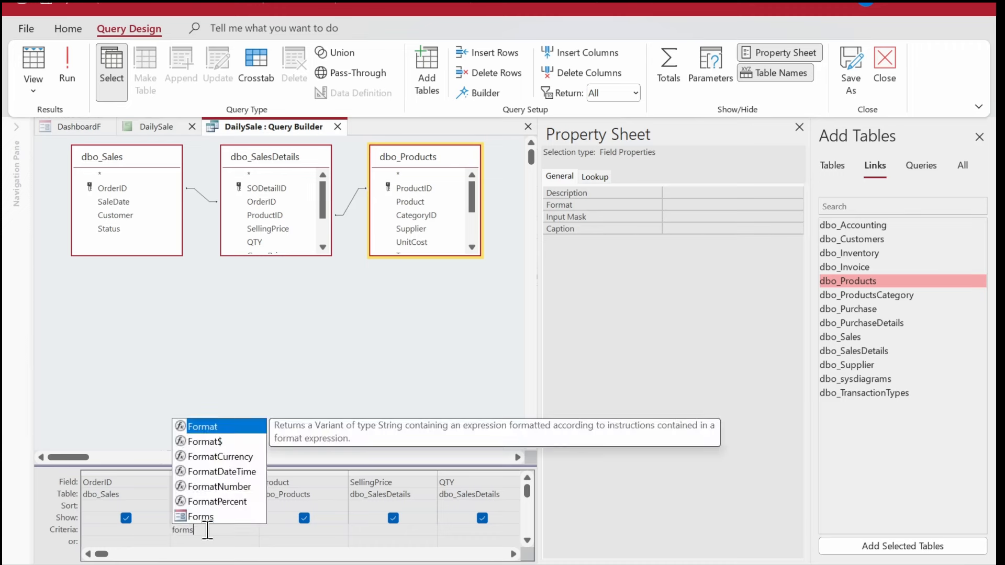
pyautogui.press('Tab')
pyautogui.write('!')
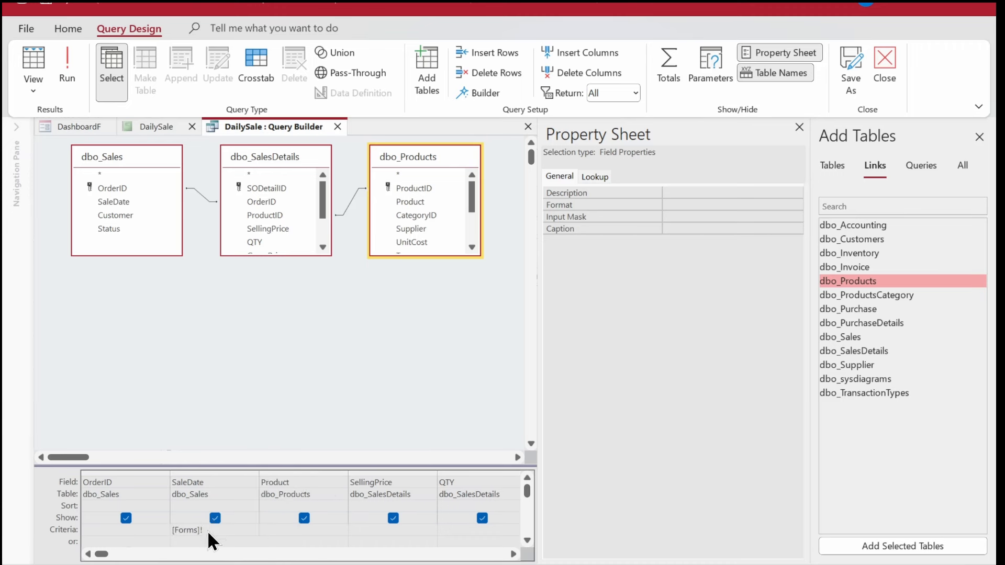
pyautogui.write('das')
pyautogui.press('Tab')
pyautogui.write('!txt')
pyautogui.press('Tab')
pyautogui.press('Home')
pyautogui.click(337, 126)
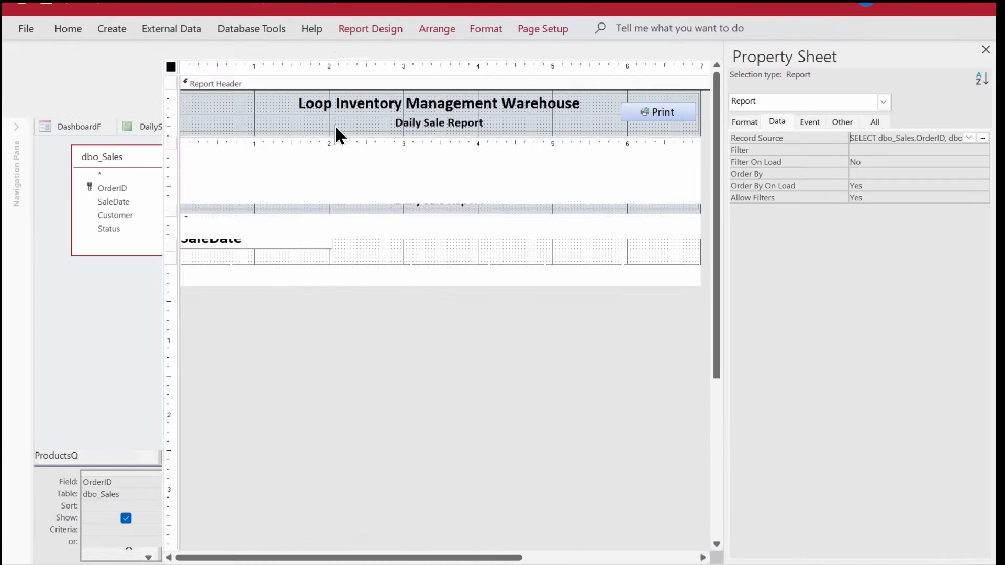
pyautogui.click(332, 48)
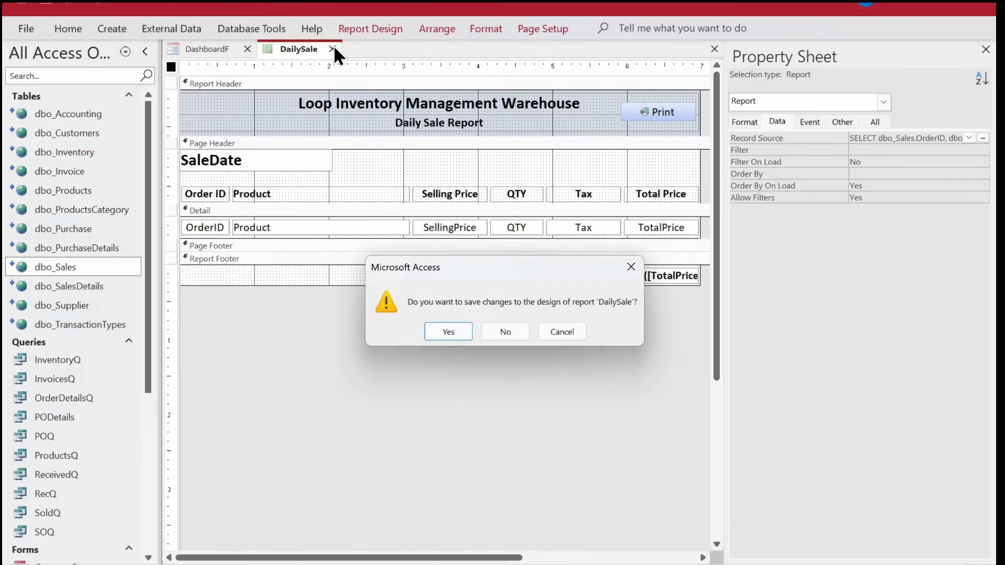
pyautogui.press('Return')
# - Name the Run Report button btnRunReport
pyautogui.click(243, 427)
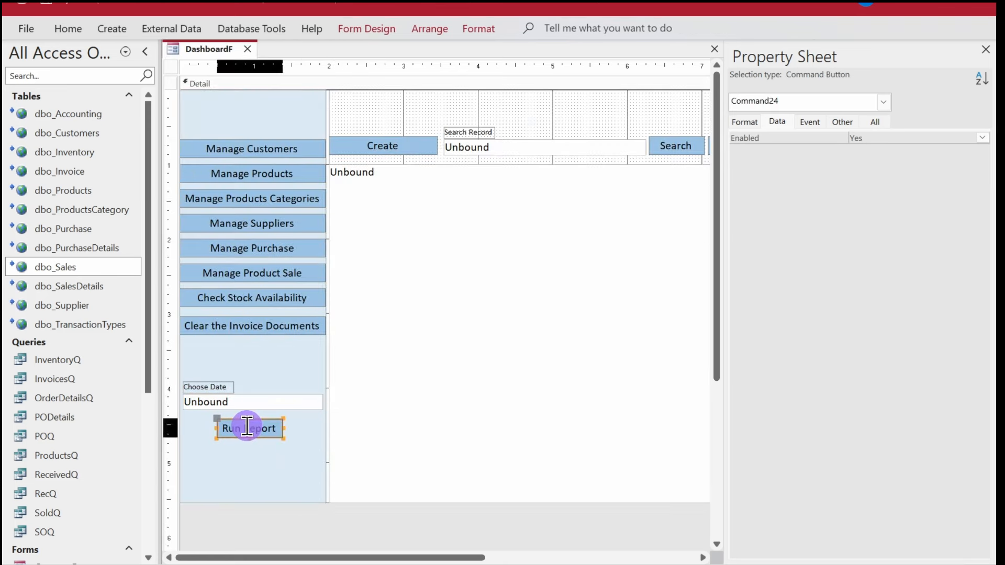
pyautogui.click(850, 121)
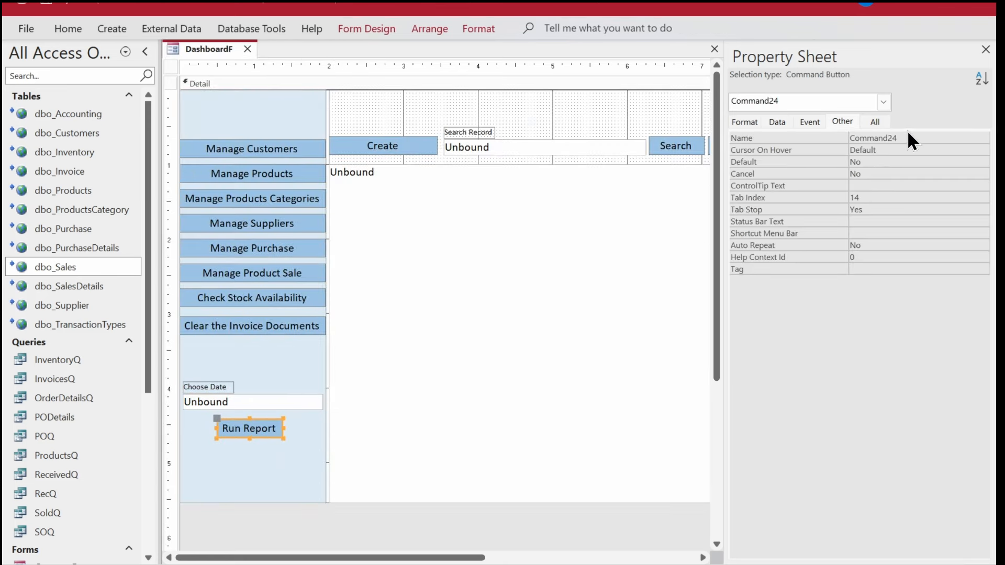
pyautogui.doubleClick(861, 137)
pyautogui.write('btnRunReport')
pyautogui.press('Return')
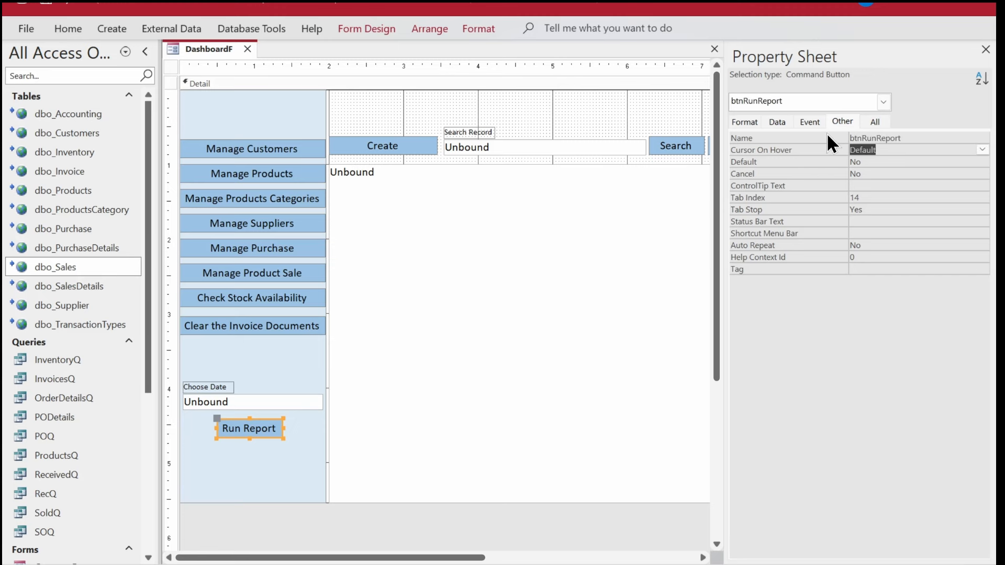
# - Create an On Click event procedure for btnRunReport with the Code Builder
pyautogui.click(812, 122)
pyautogui.click(982, 138)
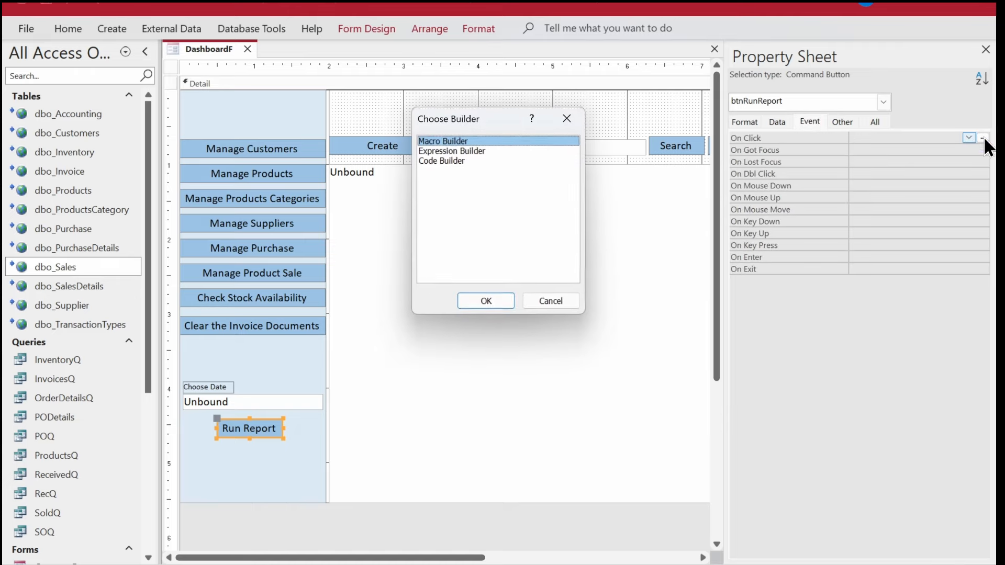
pyautogui.doubleClick(453, 160)
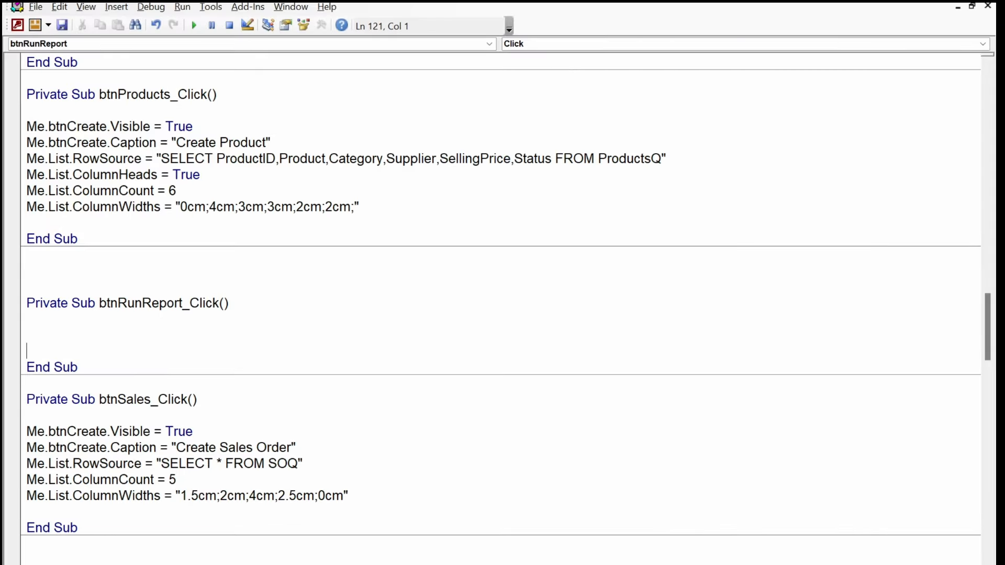
# - Write a DoCmd.OpenReport call for the "DailySale" report in the btnRunReport_Click procedure, looking up the report name in the database objects
pyautogui.press('Up')
pyautogui.press('Up')
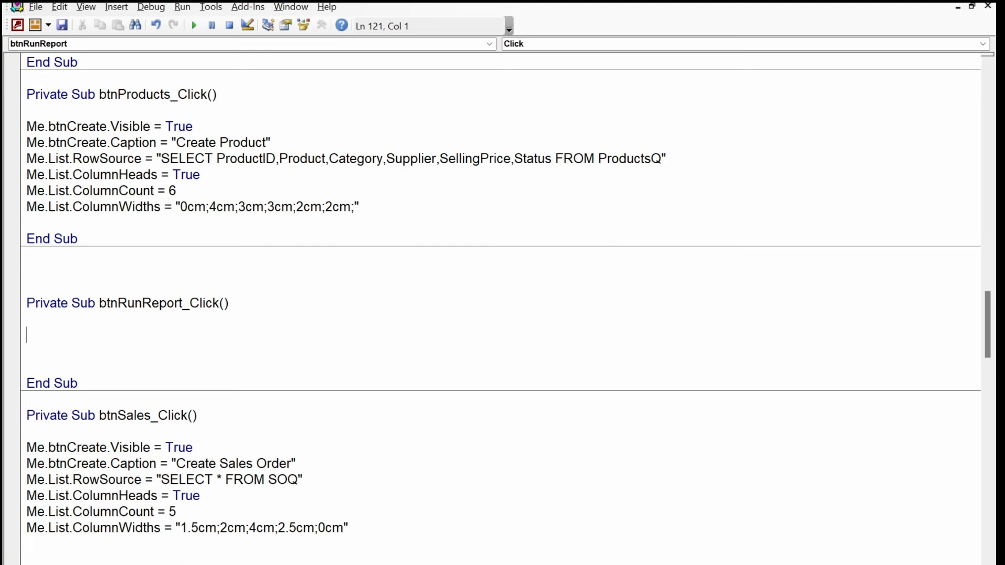
pyautogui.write('docmd.openre "')
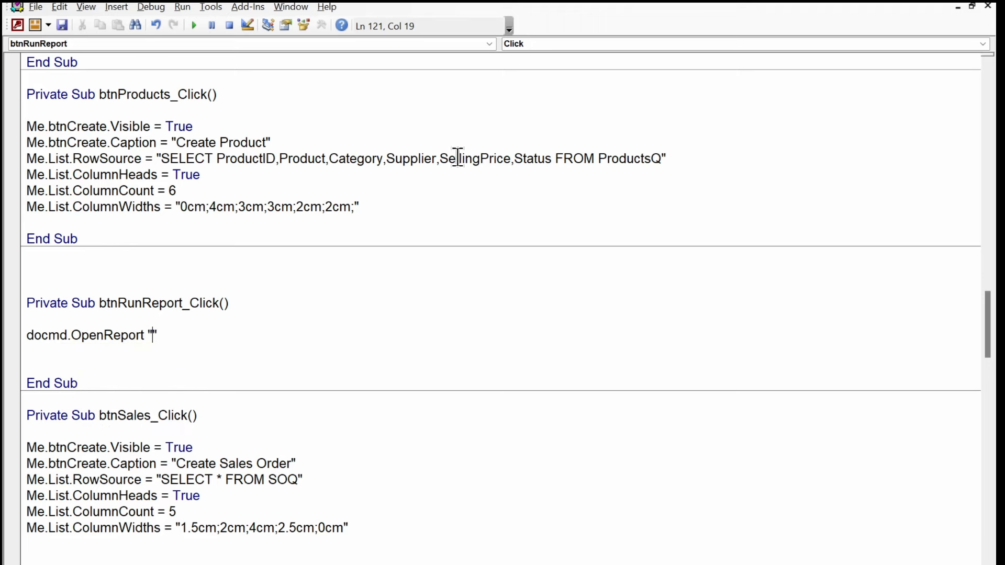
pyautogui.hotkey('alt', 'F11')
pyautogui.scroll(-5, 147, 415)
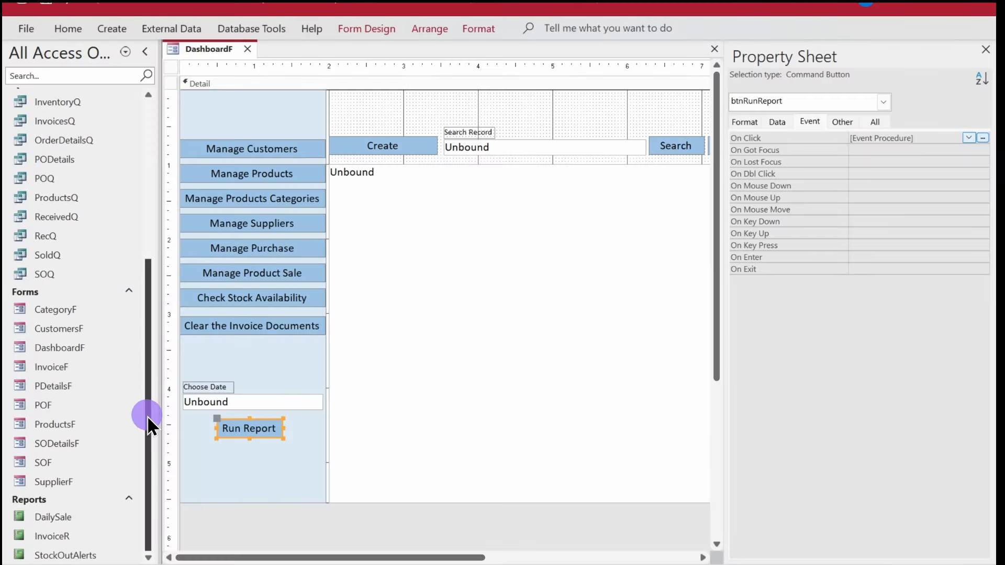
pyautogui.hotkey('alt', 'F11')
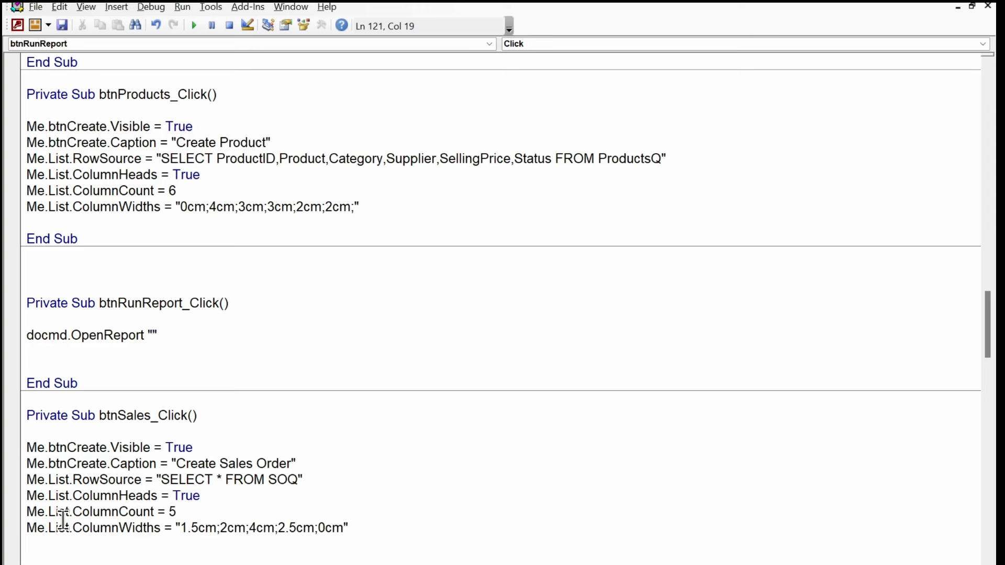
pyautogui.write('DailySale')
pyautogui.press('End')
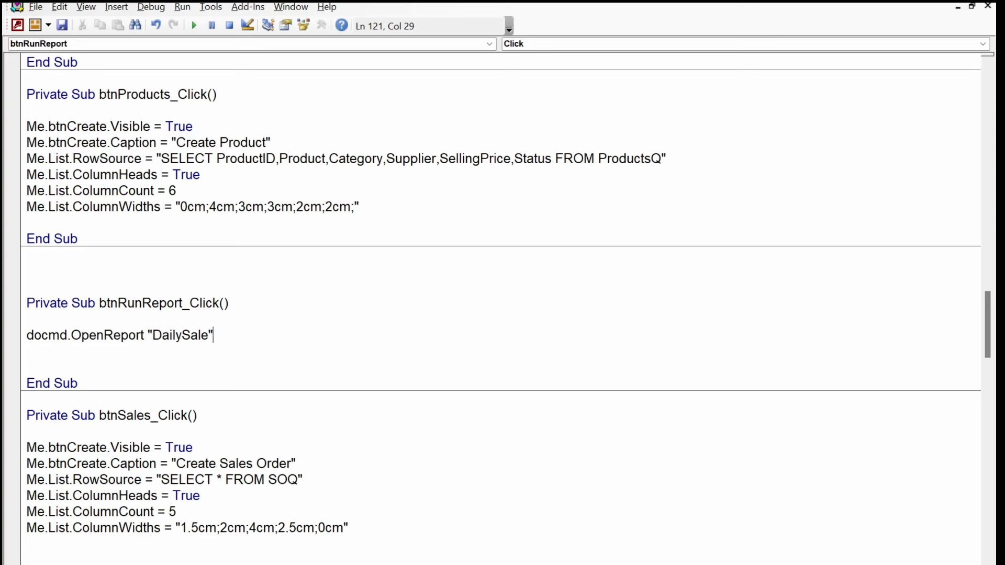
# - Add acViewReport as the view argument of the OpenReport call in btnRunReport_Click
pyautogui.write(',')
pyautogui.press('Down')
pyautogui.press('Down')
pyautogui.press('Down')
pyautogui.press('Down')
pyautogui.press('Down')
pyautogui.press('Down')
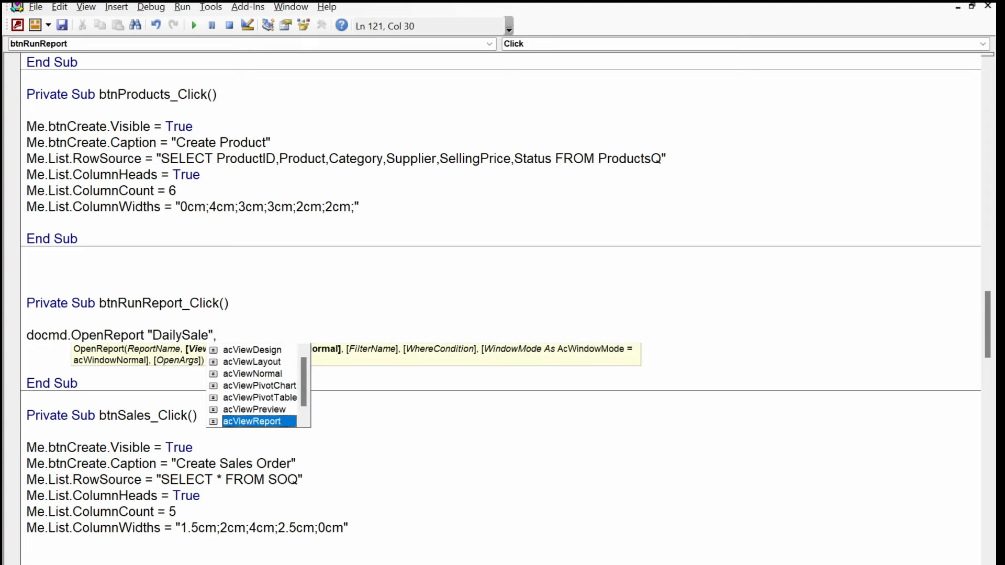
pyautogui.press('Return')
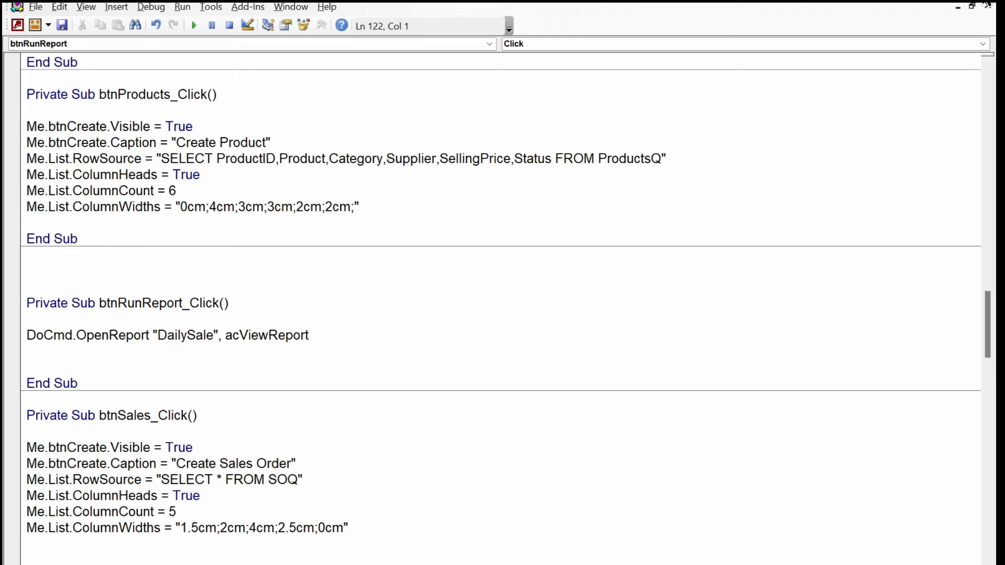
# - Return from the code editor to DashboardF and show it in Form View
pyautogui.hotkey('alt', 'F11')
pyautogui.rightClick(200, 51)
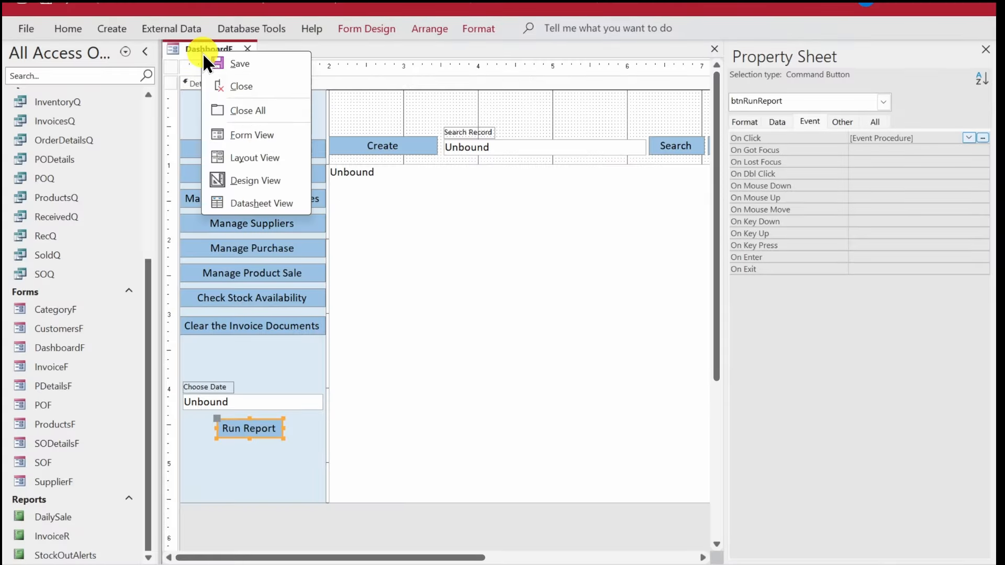
pyautogui.click(232, 134)
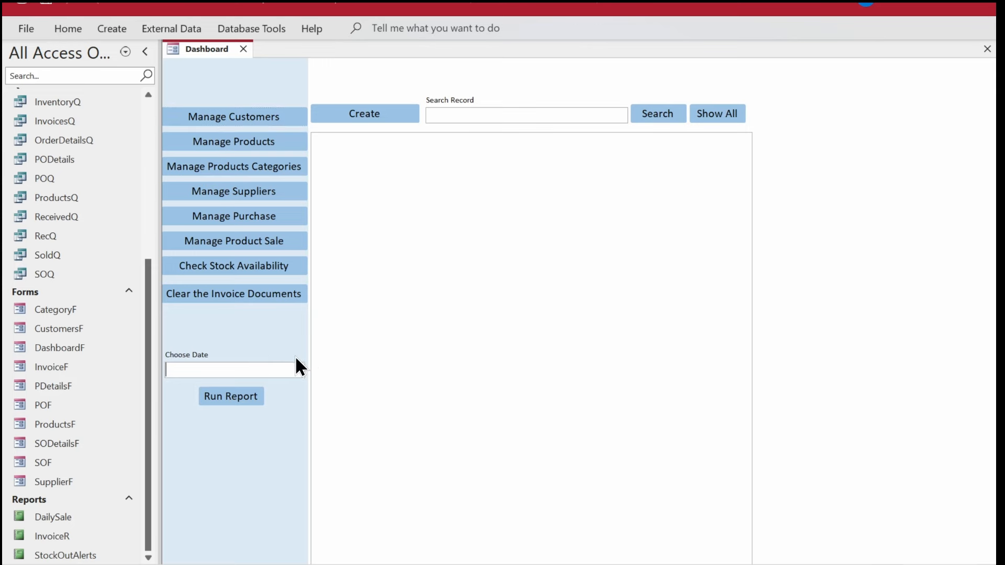
# - Return DashboardF to Design View and set the format of the txtDate box to Short Date
pyautogui.rightClick(287, 341)
pyautogui.click(321, 388)
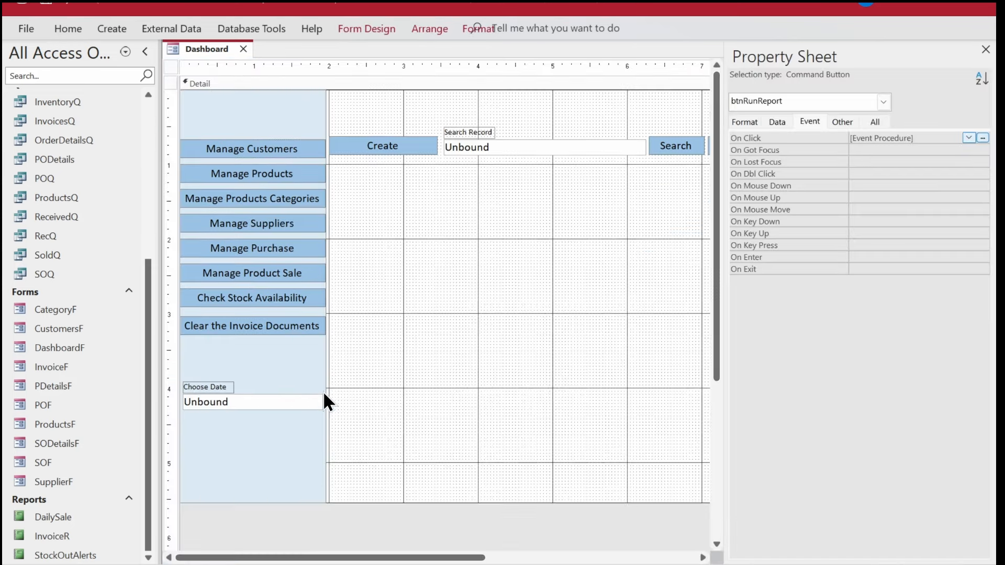
pyautogui.click(286, 402)
pyautogui.click(748, 124)
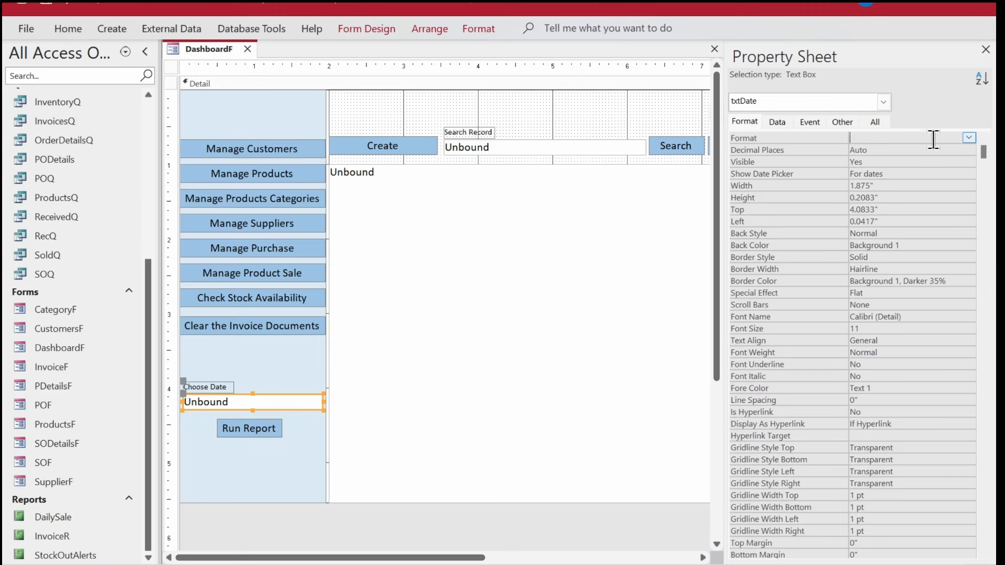
pyautogui.write('Short Date')
pyautogui.press('Return')
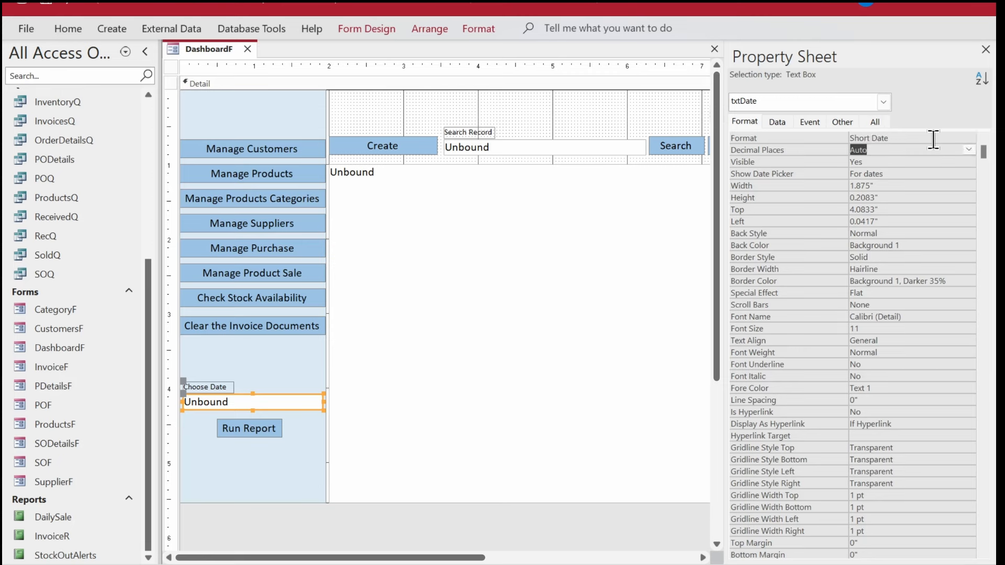
# - Show DashboardF in Form View, run the daily sale report for 5/11/2024 and close the report
pyautogui.rightClick(212, 49)
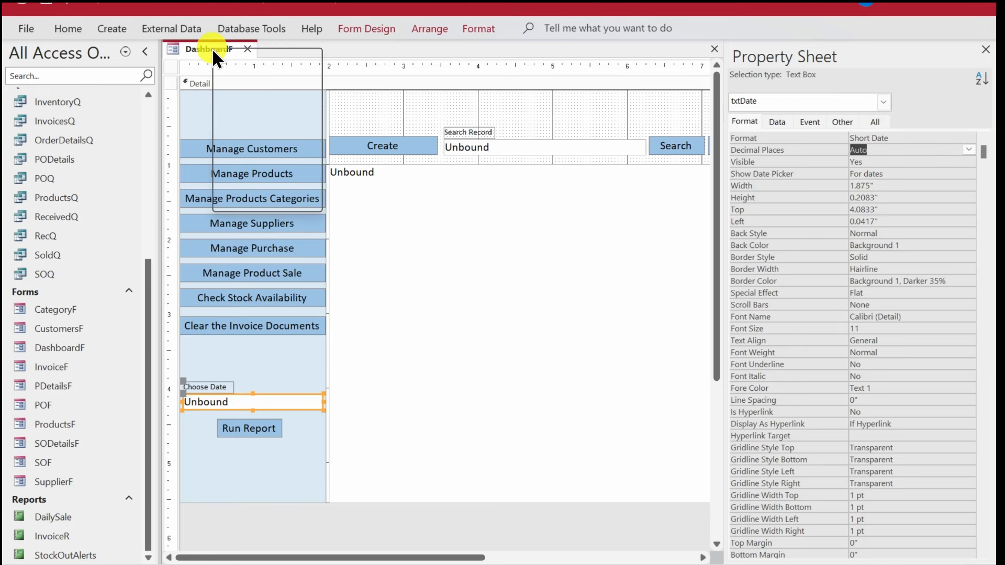
pyautogui.click(283, 137)
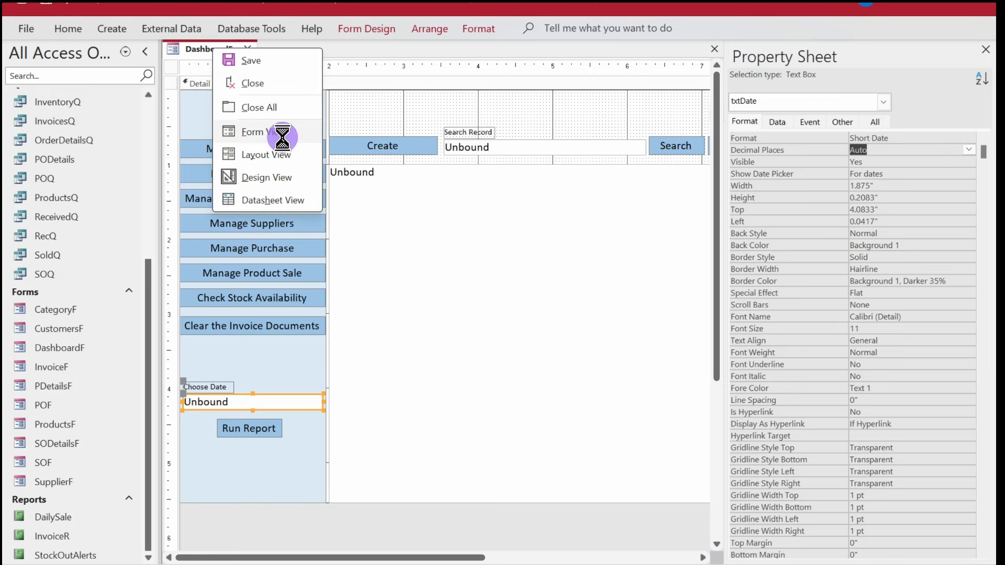
pyautogui.click(243, 369)
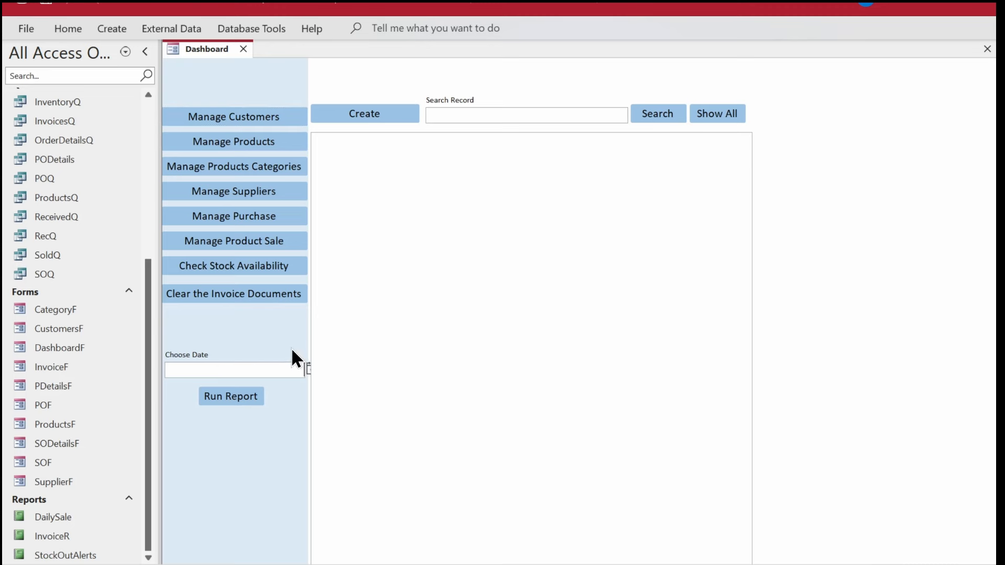
pyautogui.click(309, 366)
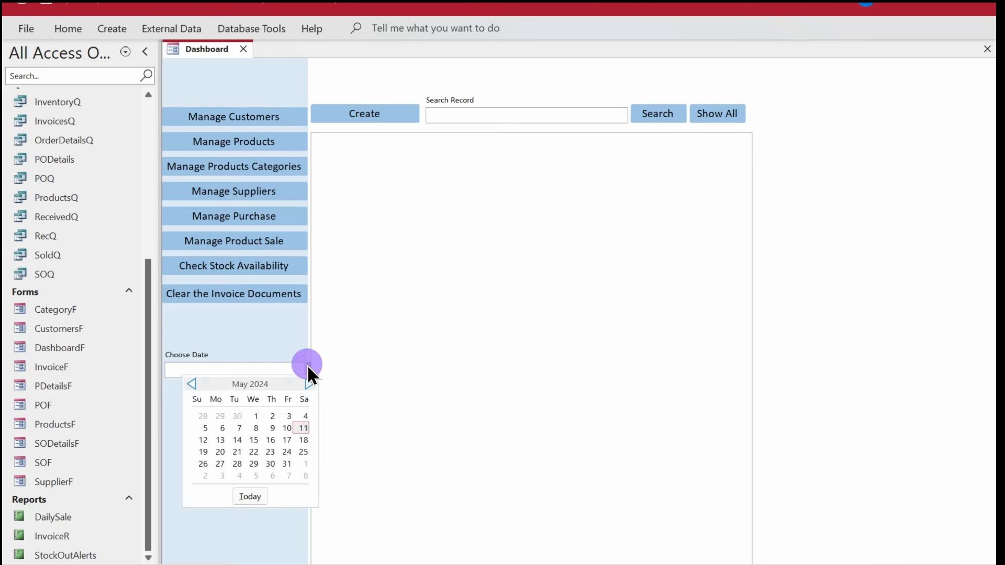
pyautogui.click(302, 428)
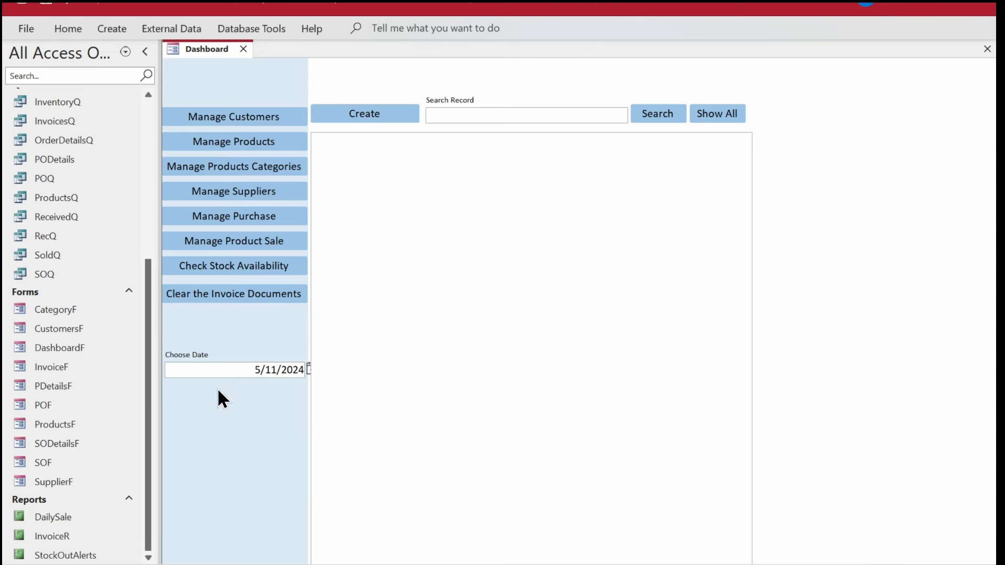
pyautogui.click(218, 397)
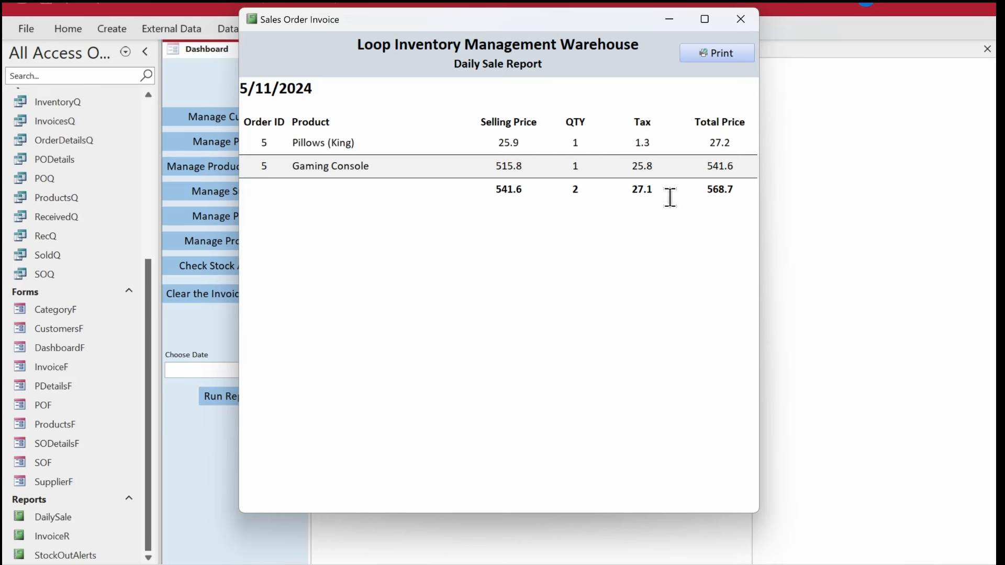
pyautogui.click(741, 19)
# - Run the daily sale report for 4/28/2024, look through its order lines and totals, and close it
pyautogui.click(276, 373)
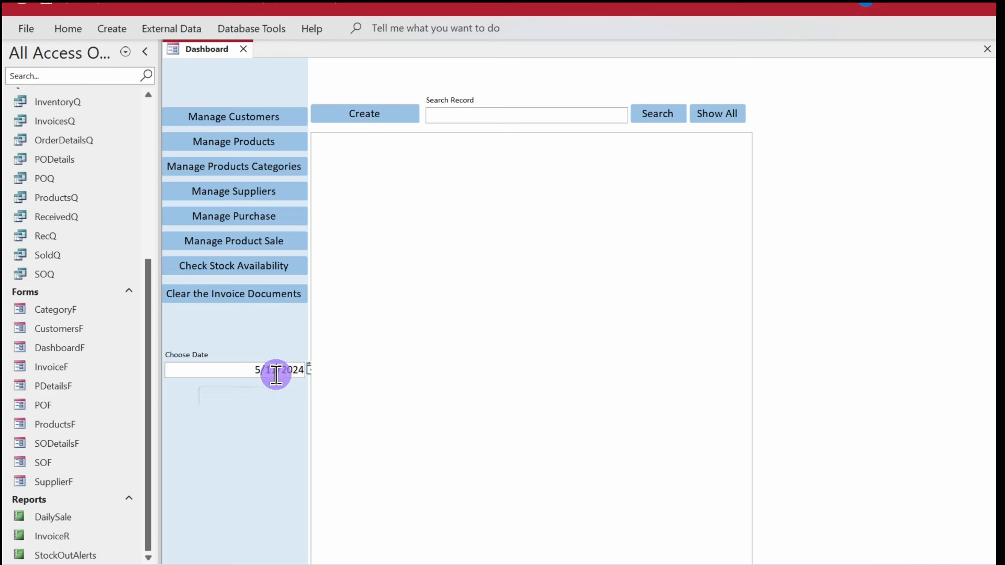
pyautogui.click(308, 369)
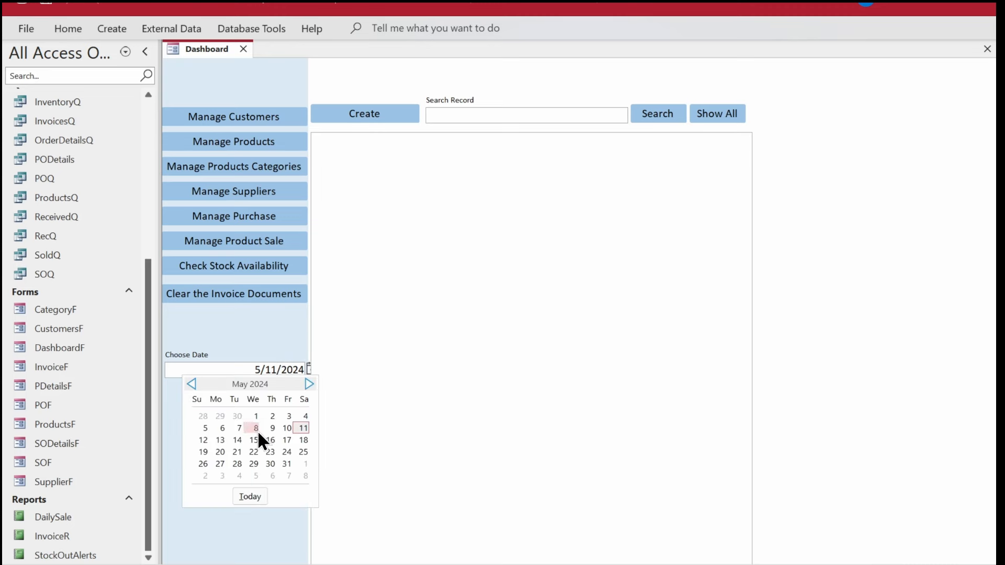
pyautogui.click(192, 384)
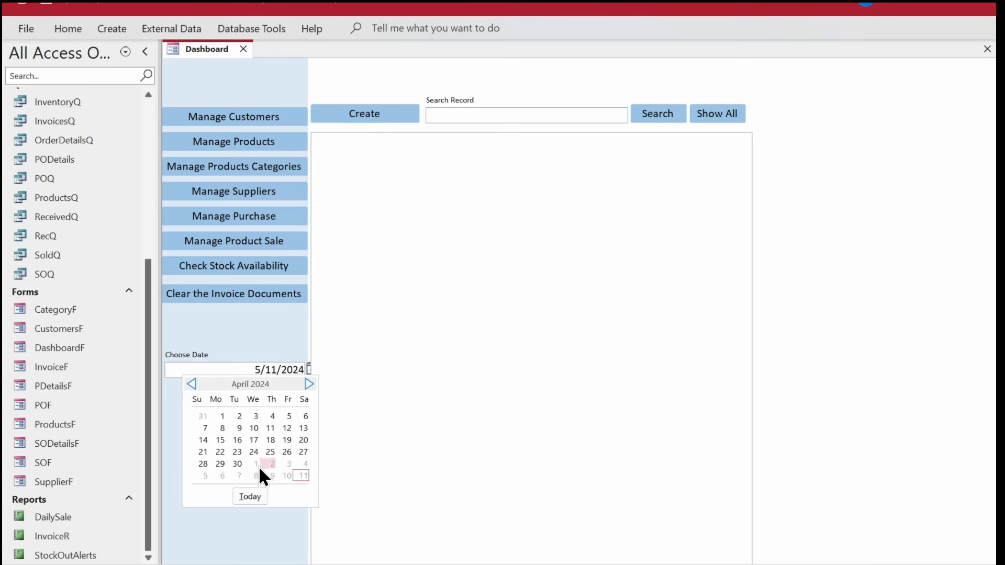
pyautogui.click(204, 463)
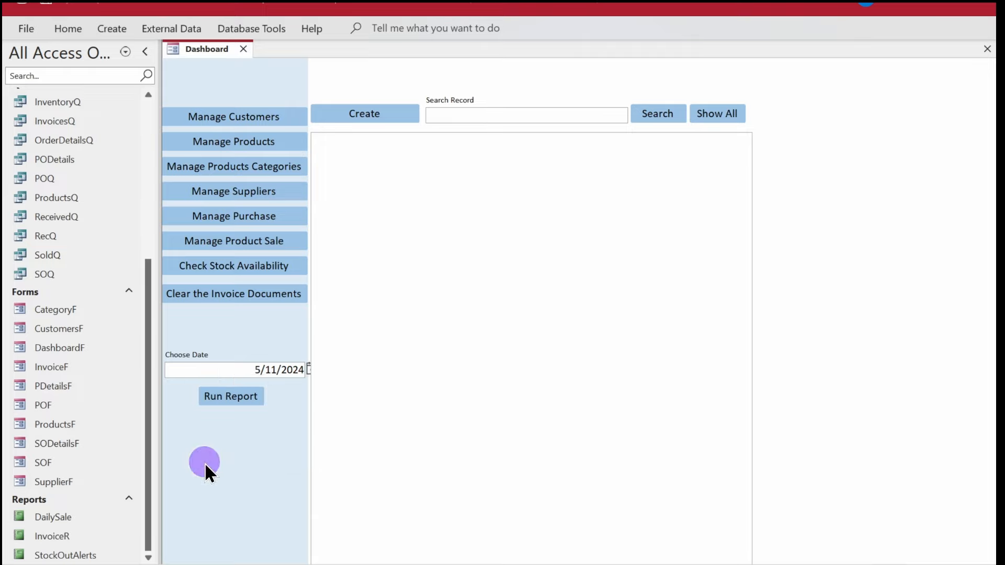
pyautogui.click(234, 396)
pyautogui.click(757, 303)
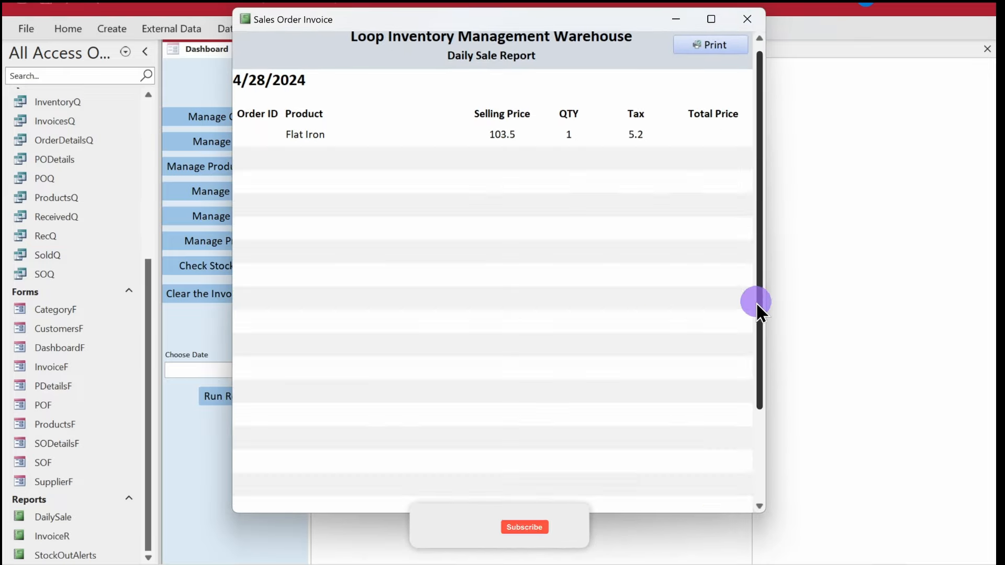
pyautogui.moveTo(757, 303); pyautogui.dragTo(758, 417)
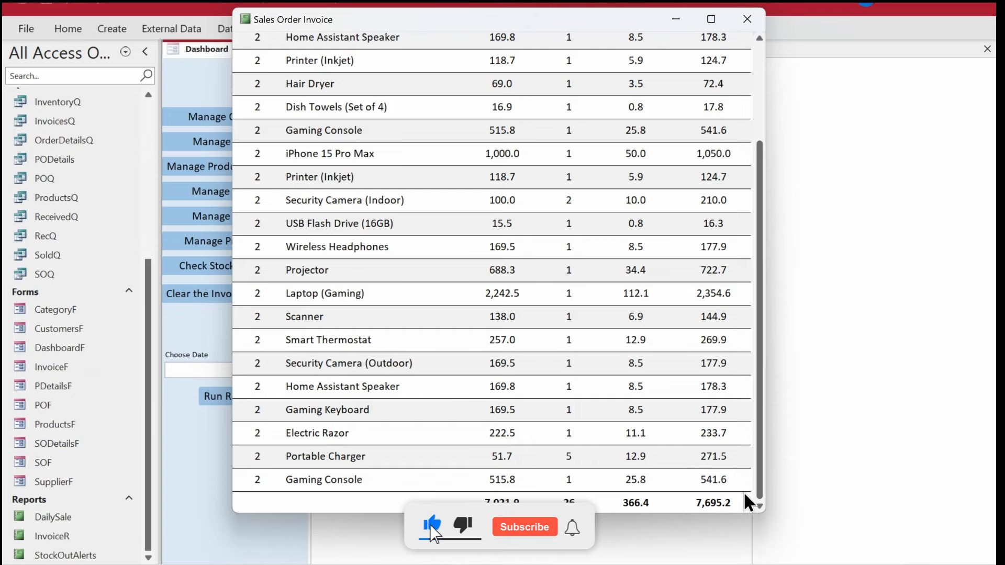
pyautogui.click(762, 120)
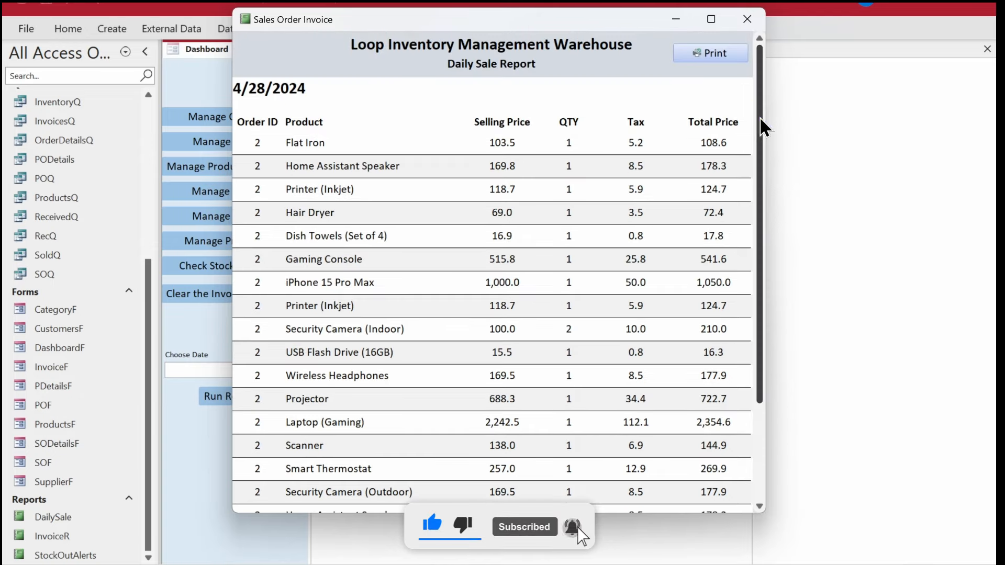
pyautogui.click(747, 18)
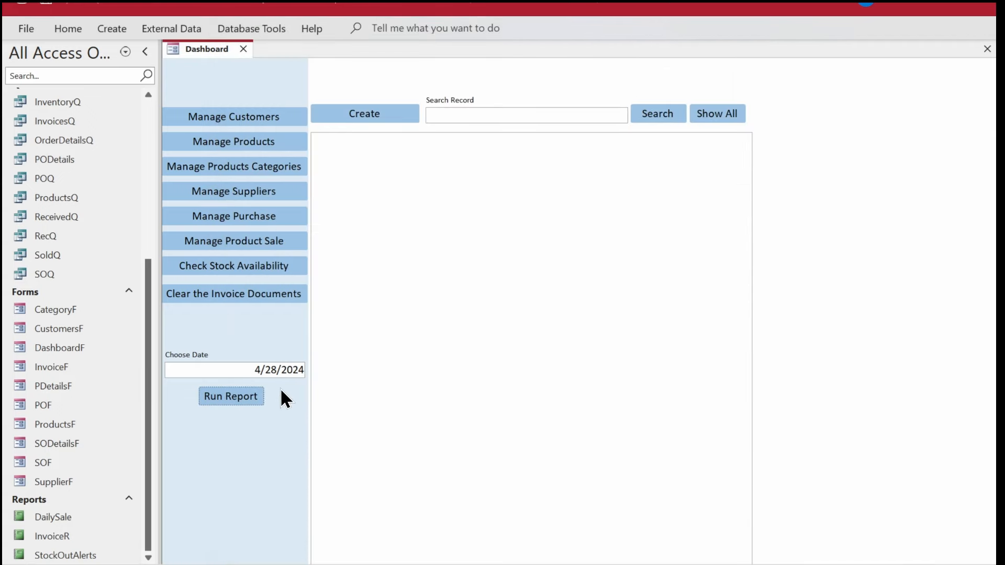
# - Return DashboardF to Design View and center the text in the txtDate box
pyautogui.rightClick(812, 305)
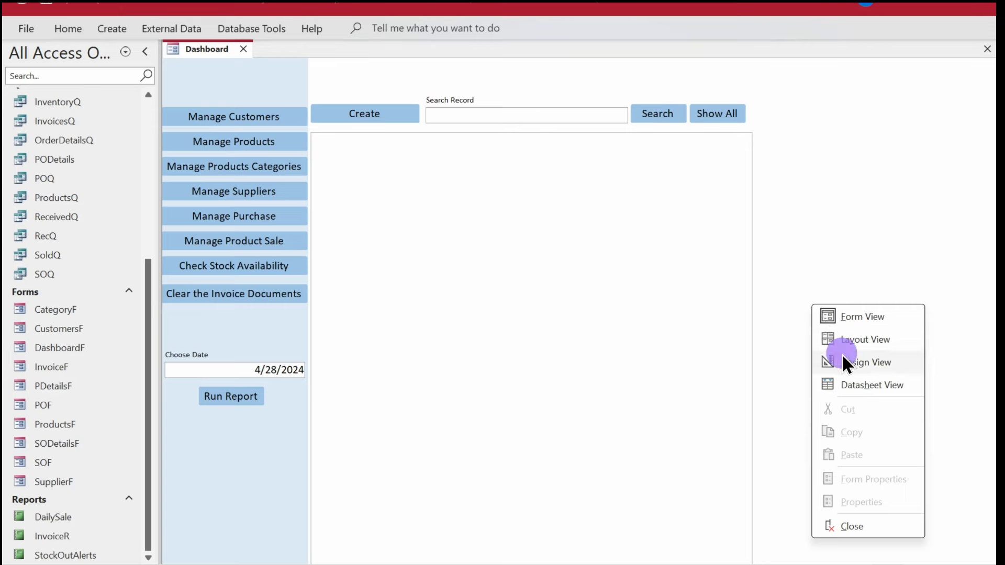
pyautogui.click(819, 361)
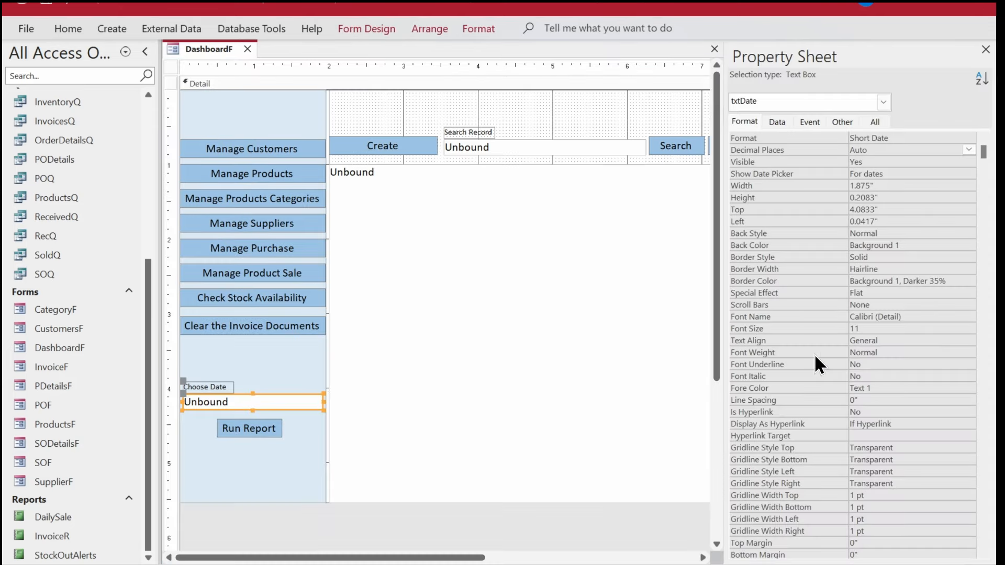
pyautogui.click(73, 27)
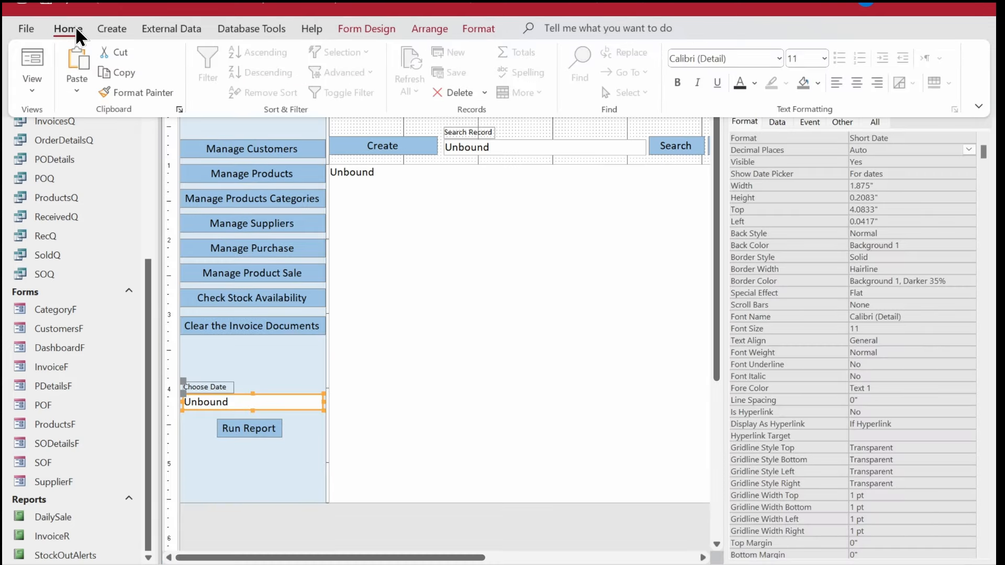
pyautogui.click(857, 83)
pyautogui.click(314, 402)
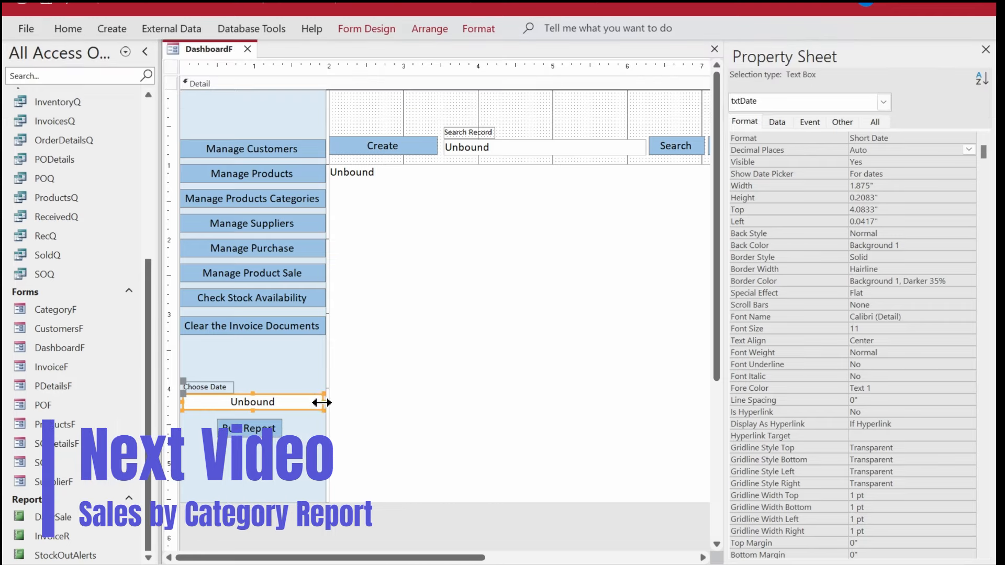
# - Narrow the txtDate box to about 1.625" and line up the Run Report button with the box's left edge
pyautogui.moveTo(321, 402); pyautogui.dragTo(305, 402)
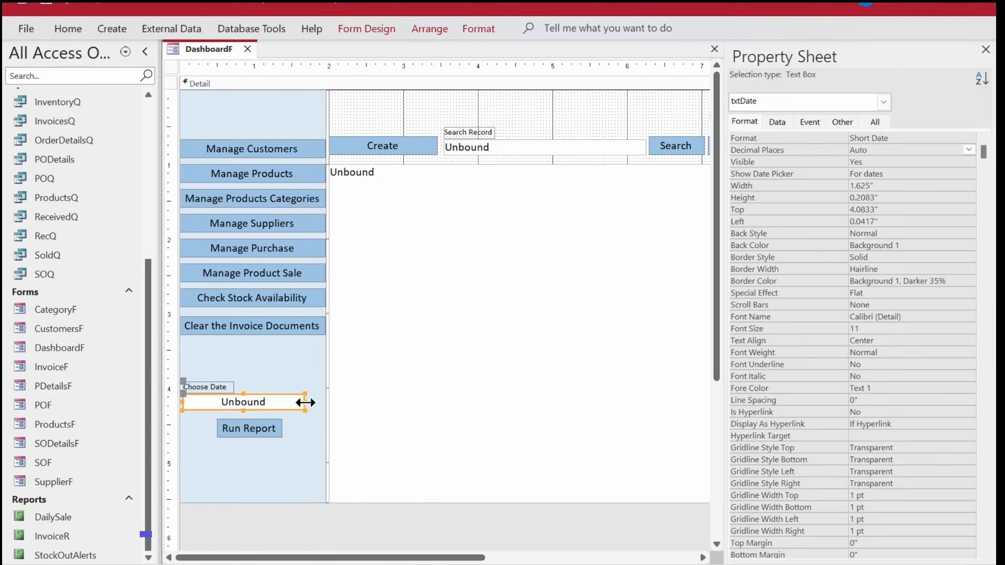
pyautogui.moveTo(257, 430); pyautogui.dragTo(211, 429)
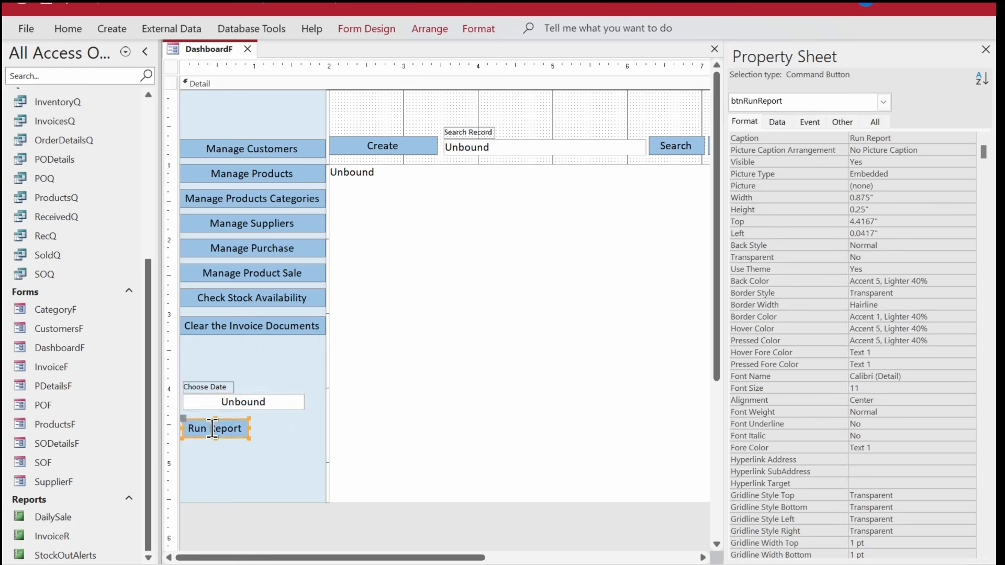
# - Show DashboardF in Form View, run the daily sale report for 4/29/2024 and close the report
pyautogui.rightClick(208, 50)
pyautogui.click(213, 53)
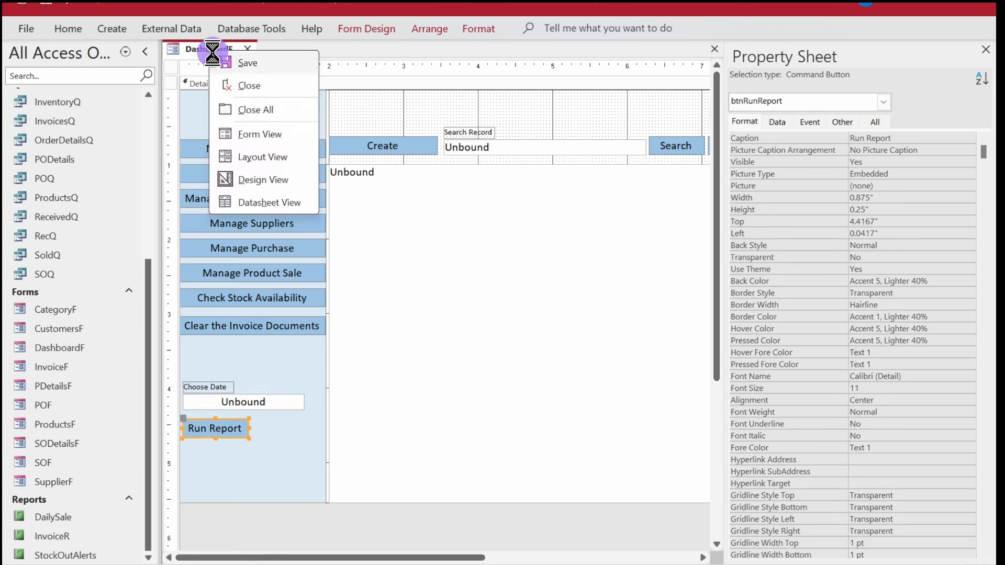
pyautogui.rightClick(213, 53)
pyautogui.click(267, 132)
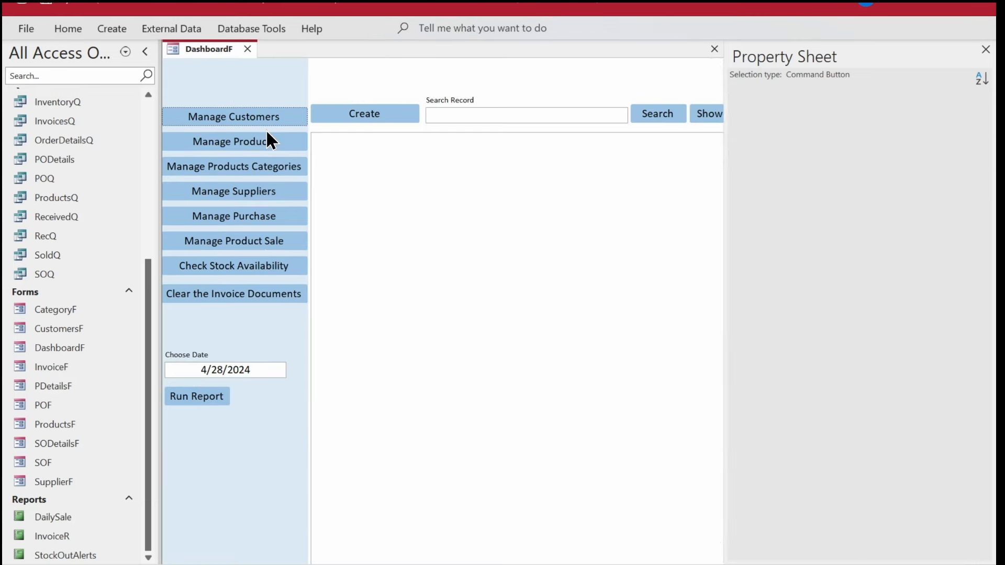
pyautogui.click(260, 364)
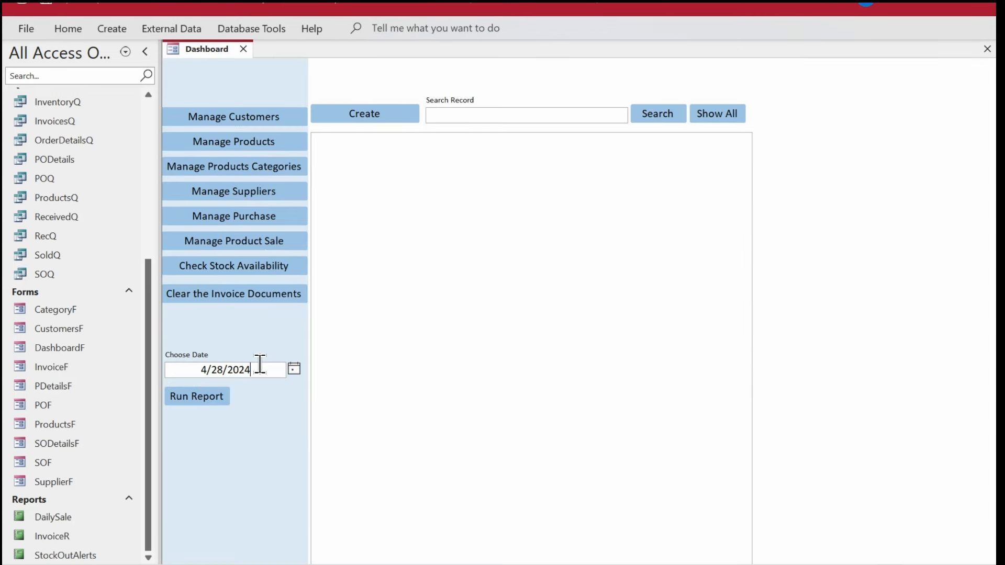
pyautogui.click(294, 369)
pyautogui.click(200, 464)
pyautogui.click(210, 396)
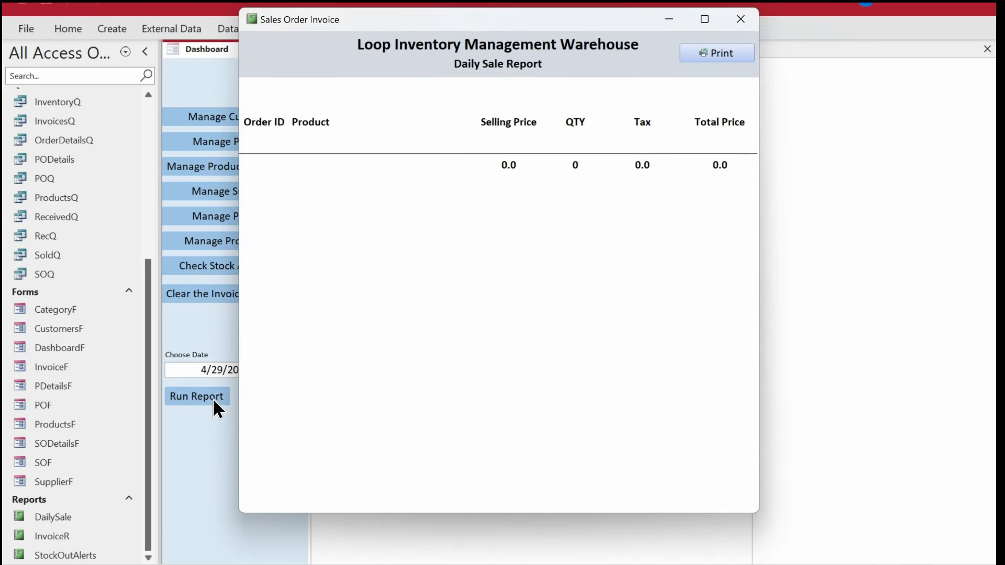
pyautogui.click(739, 19)
# - Choose 4/30/2024 in the dashboard's date box and run the daily sale report for it
pyautogui.click(235, 368)
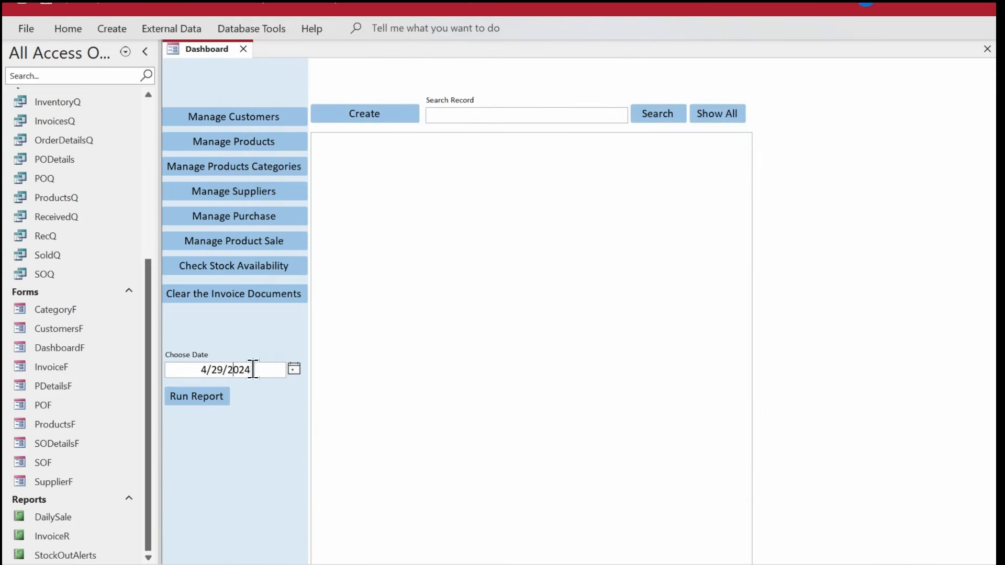
pyautogui.click(294, 367)
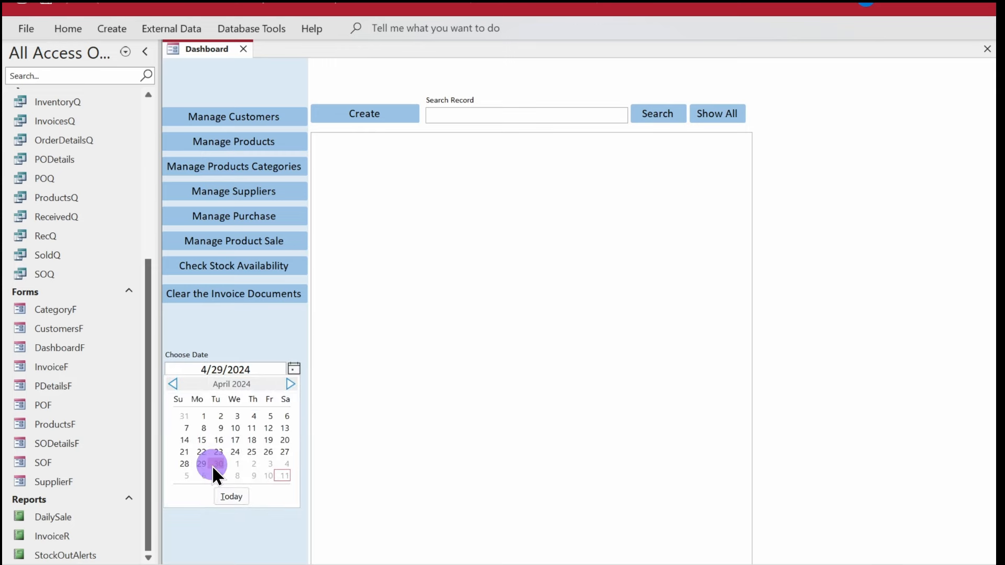
pyautogui.click(217, 463)
pyautogui.click(215, 396)
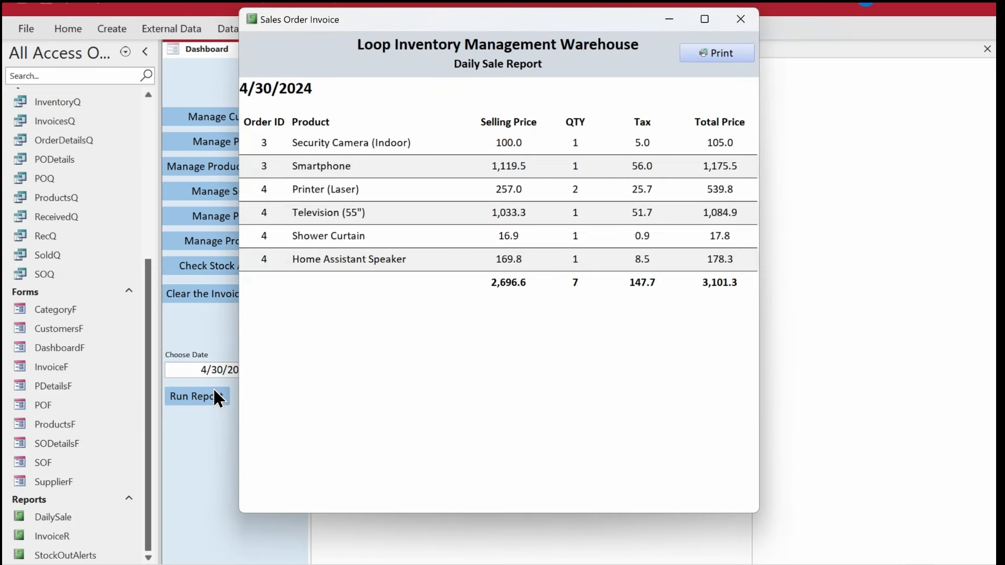